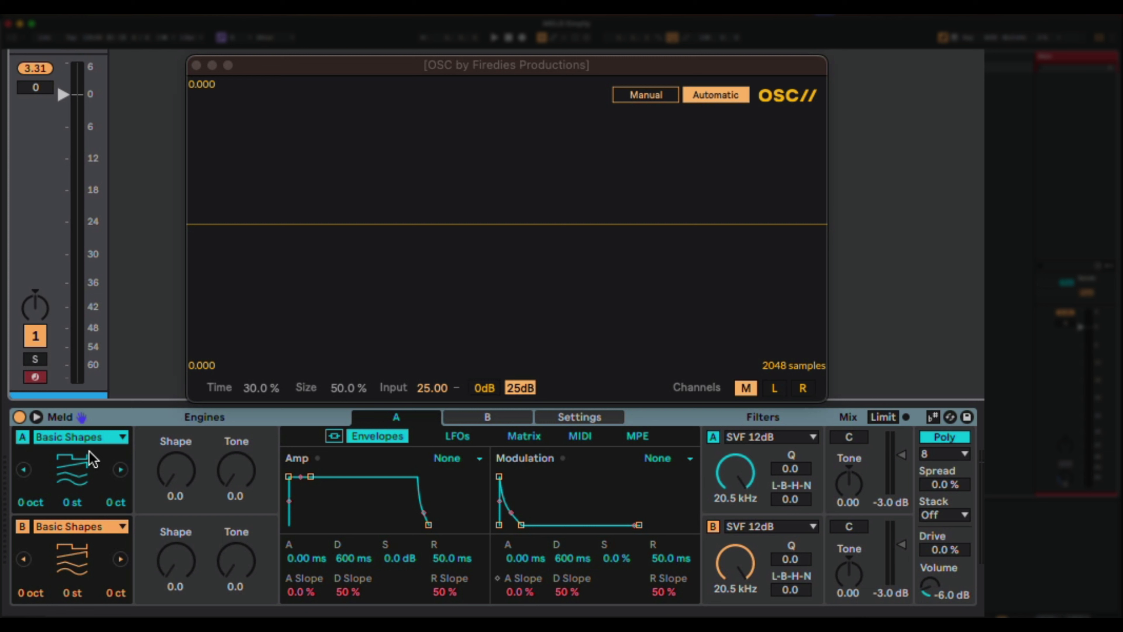
Step: Choose Basic Shapes as the oscillator type of engine A and select its Shape control
left_click(115, 438)
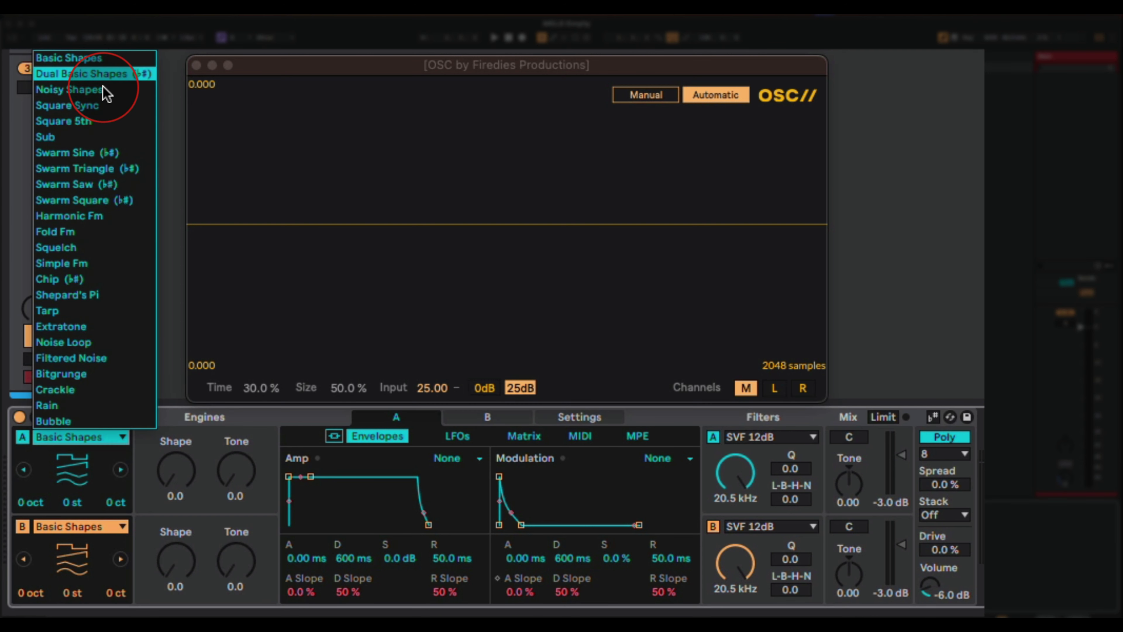
left_click(106, 64)
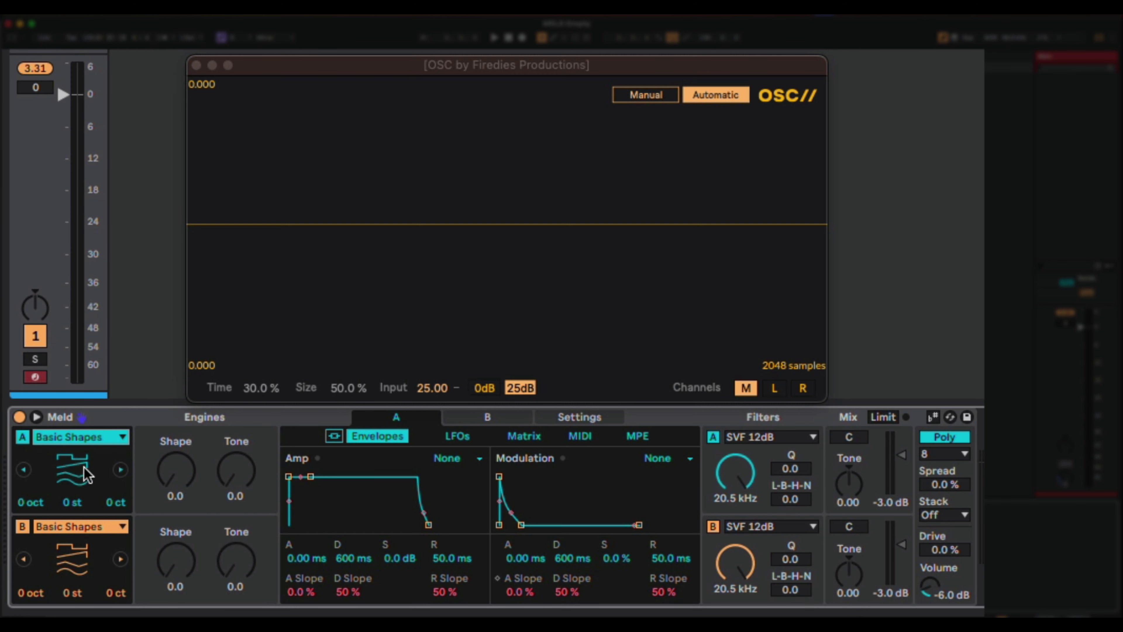
left_click(176, 458)
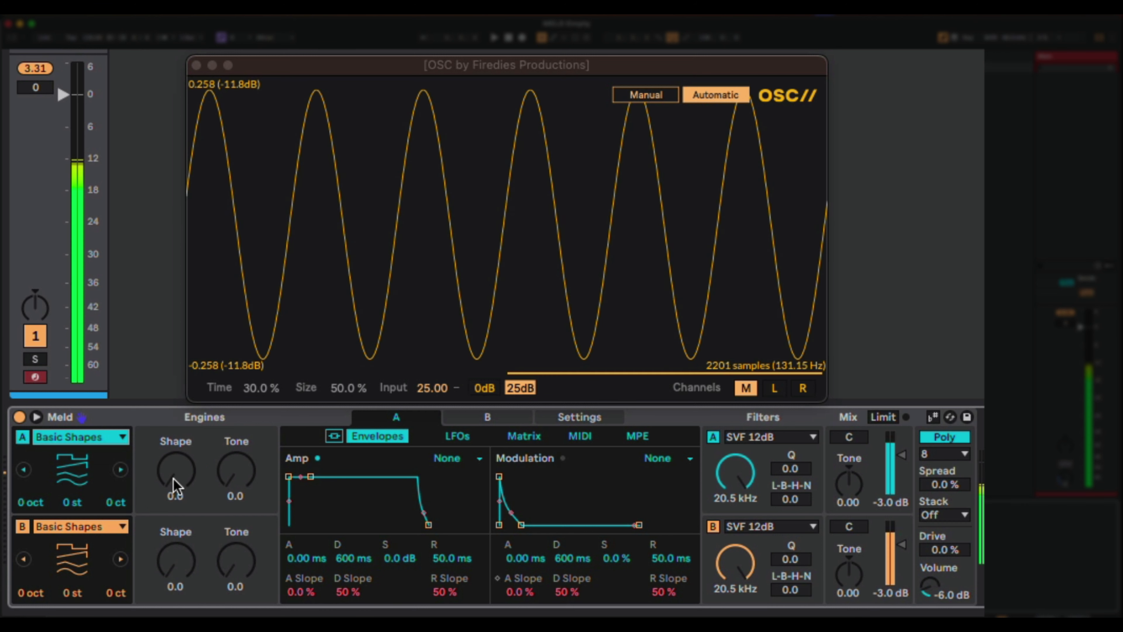
mouse_move(174, 486)
left_mouse_down()
mouse_move(175, 377)
mouse_move(174, 483)
left_mouse_up()
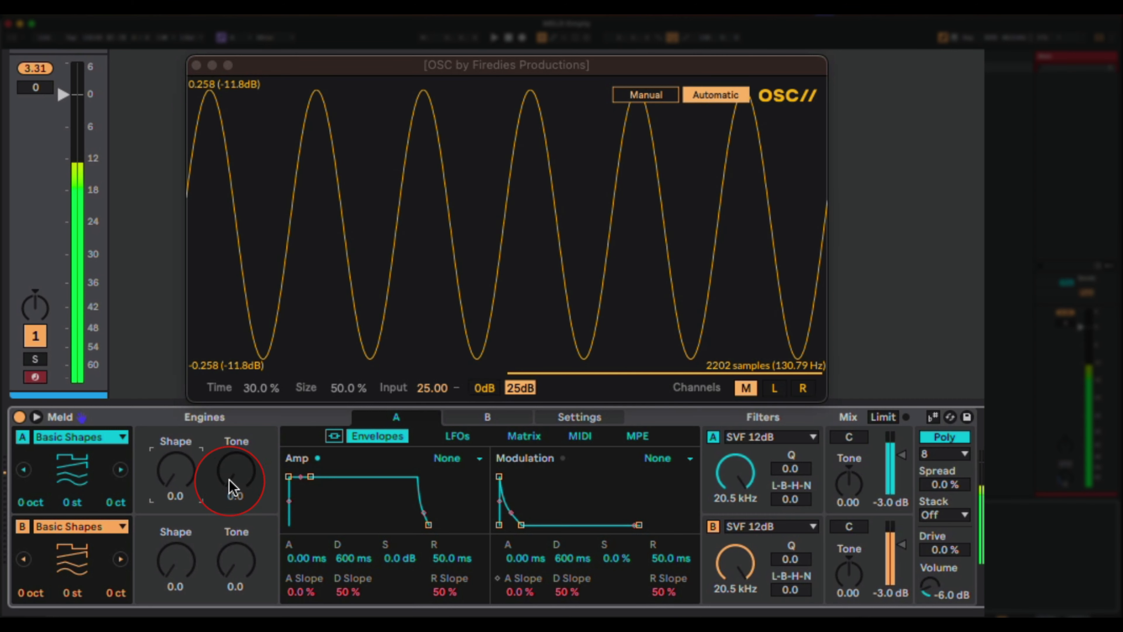
Step: Turn off engine B so that only engine A sounds
left_click(22, 526)
left_click(77, 507)
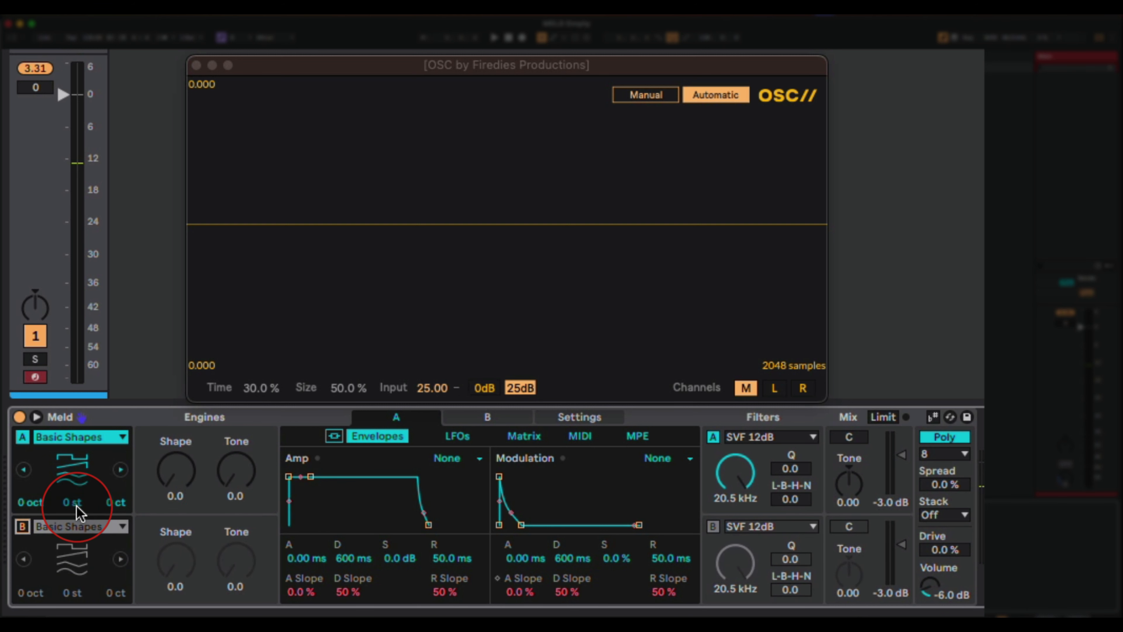
left_click(163, 511)
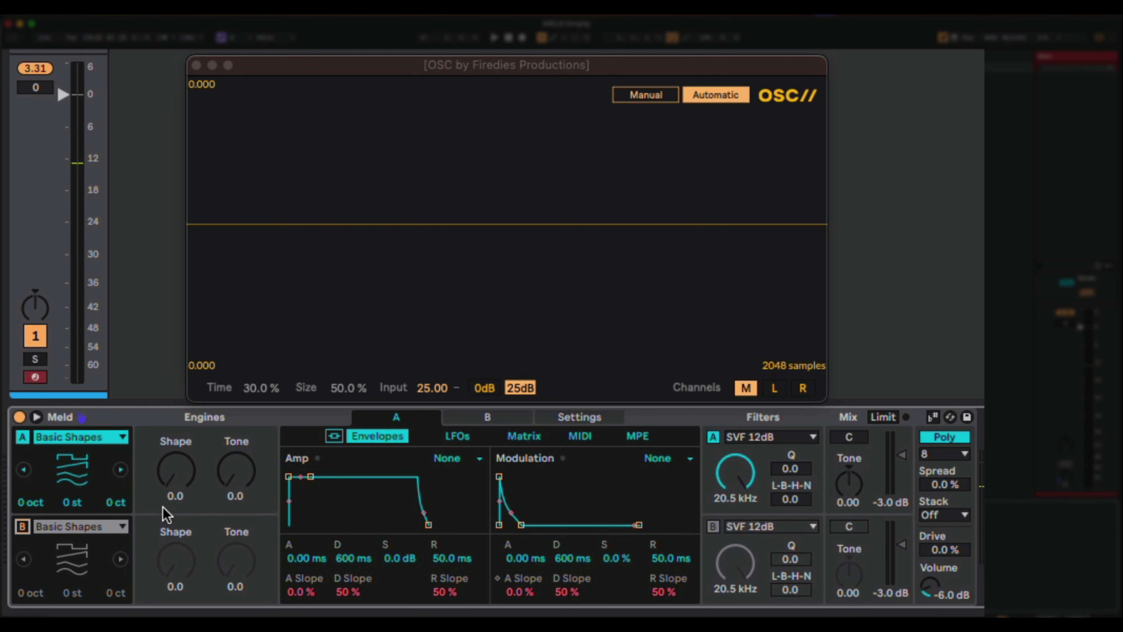
left_click(184, 489)
left_click(371, 468)
left_click(233, 470)
left_click(181, 476)
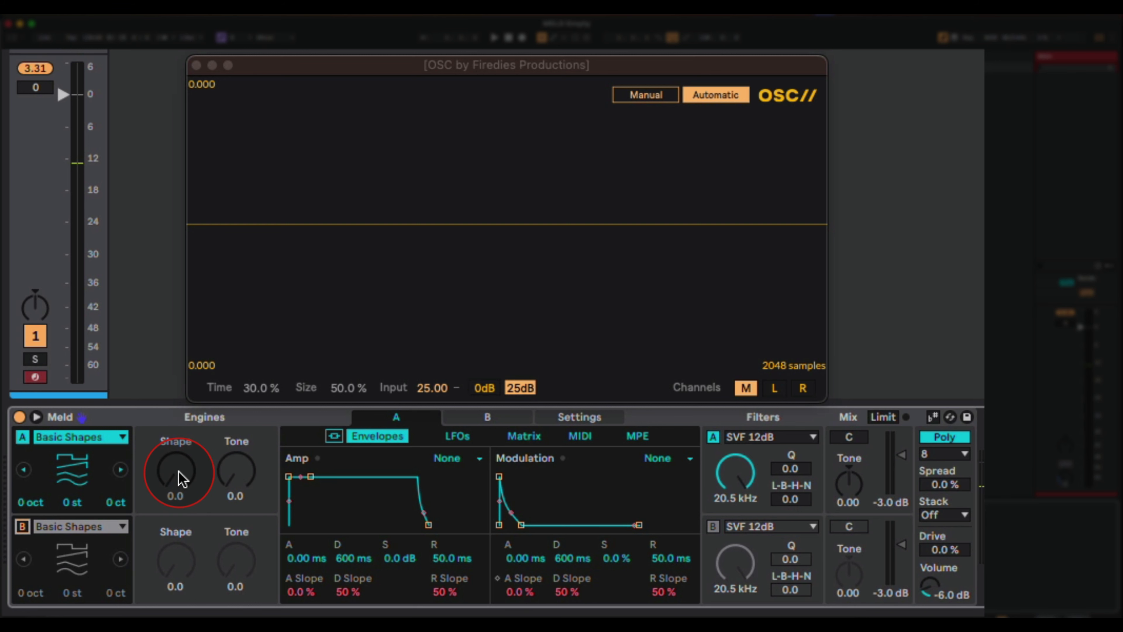
Step: Sweep engine A's Shape up to 100 and reset it to 0
left_click(177, 471)
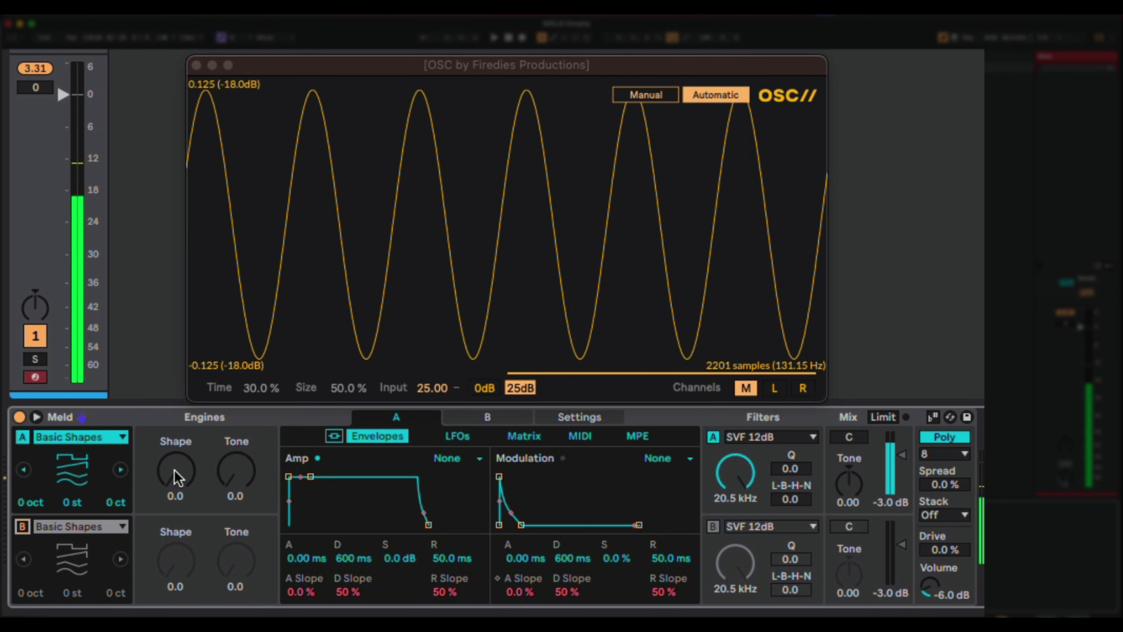
left_click_drag(178, 477, 175, 421)
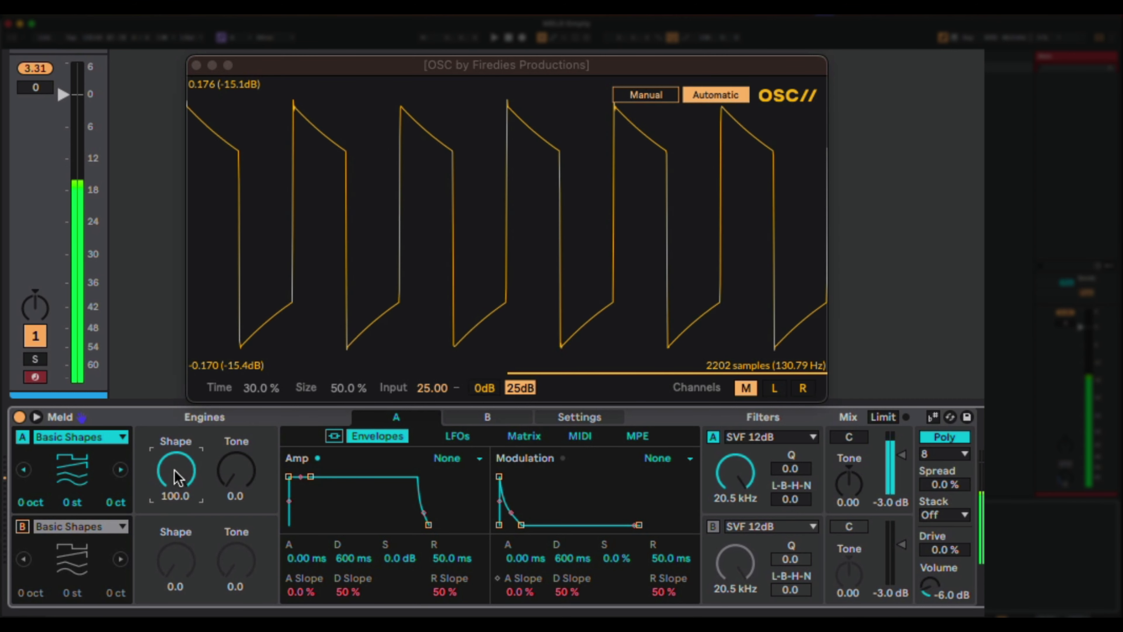
double_click(175, 472)
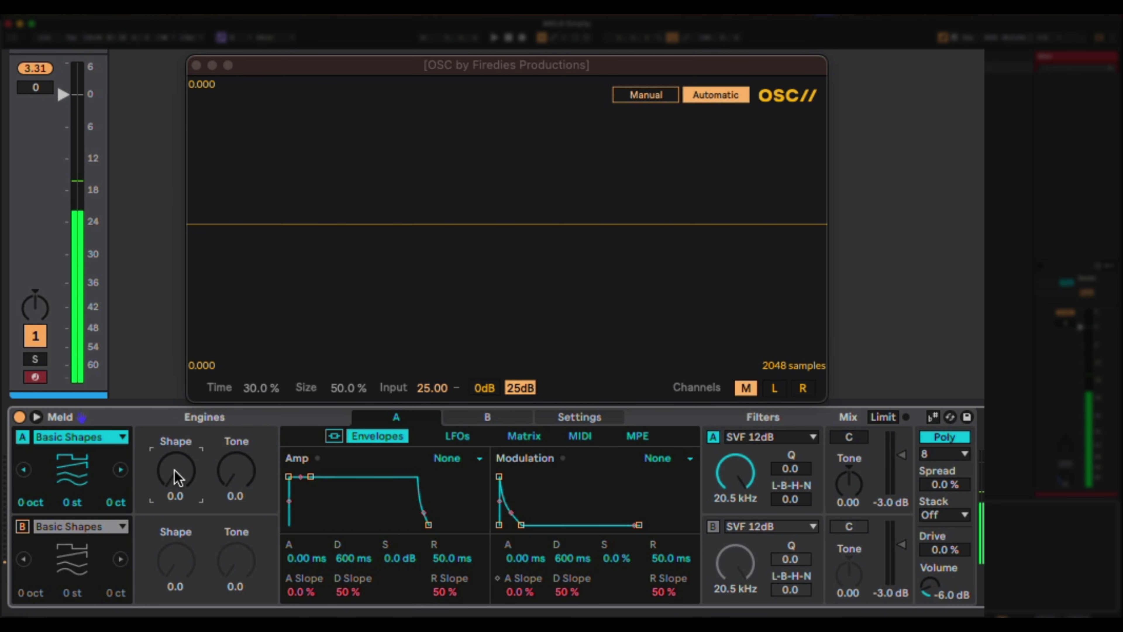
Step: Raise engine A's Shape in stages to 32, 66 and 100, and lower it again past 51.6
left_click_drag(177, 476, 177, 460)
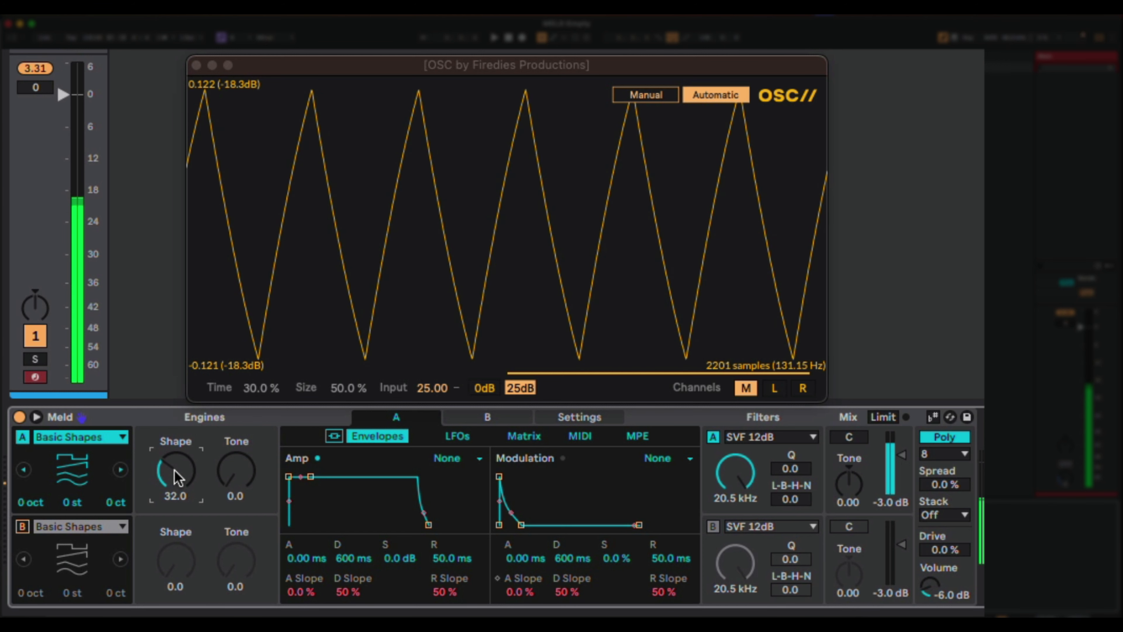
scroll(177, 477, "up", 10)
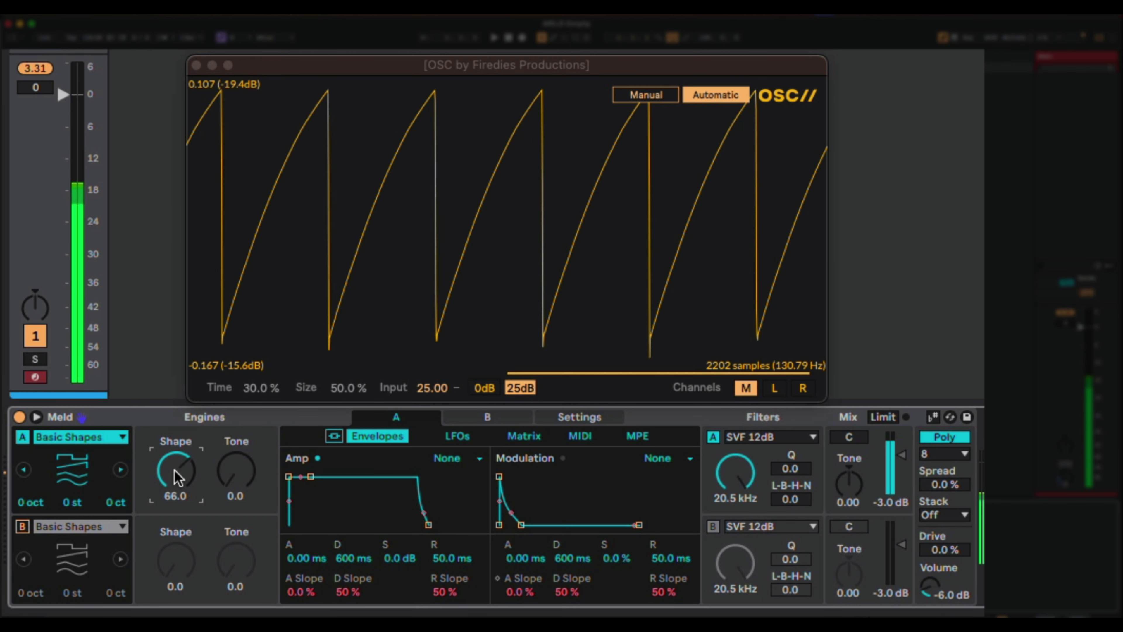
scroll(177, 478, "up", 10)
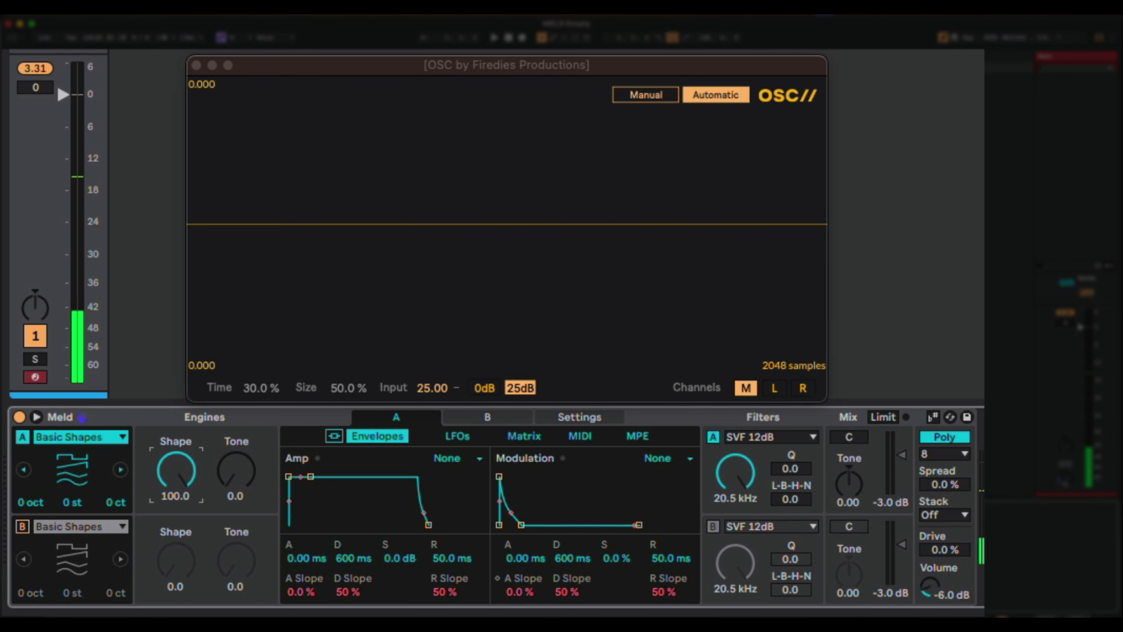
scroll(177, 471, "down", 14)
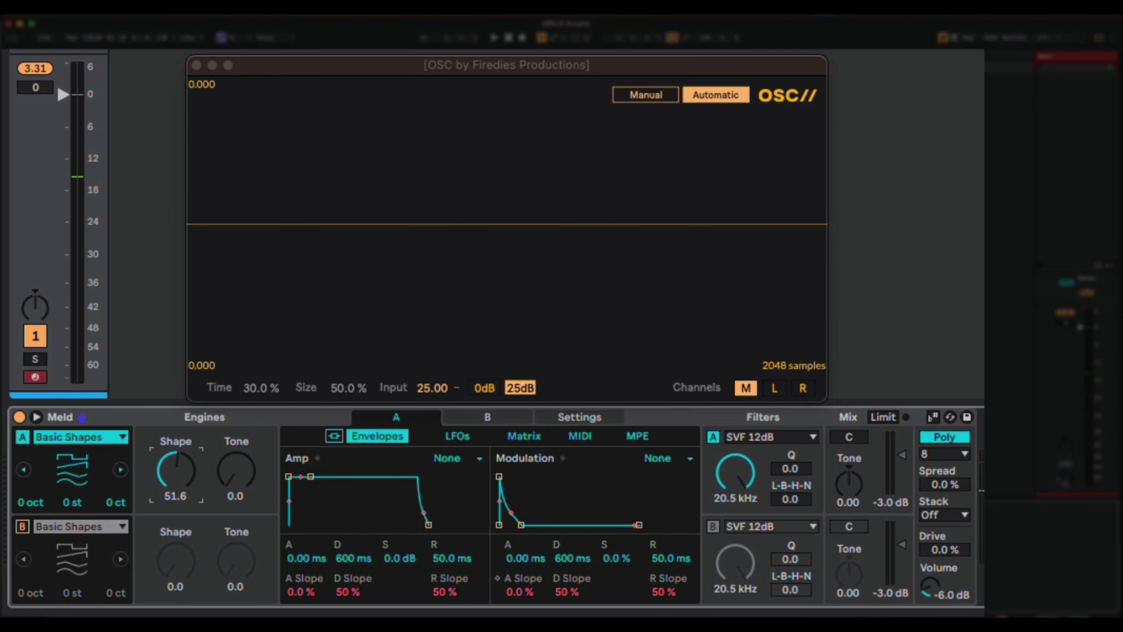
scroll(177, 473, "down", 15)
Step: Move engine A's Shape gradually through 73.8 up to 100 and return it to 0
left_click_drag(177, 477, 177, 414)
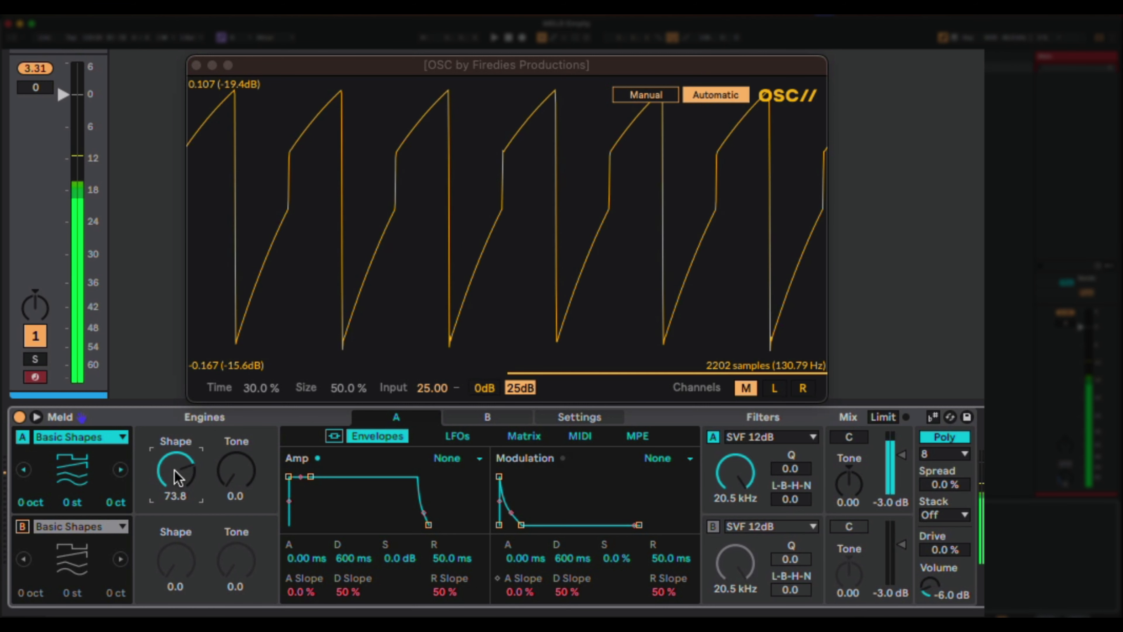
left_click_drag(179, 478, 179, 455)
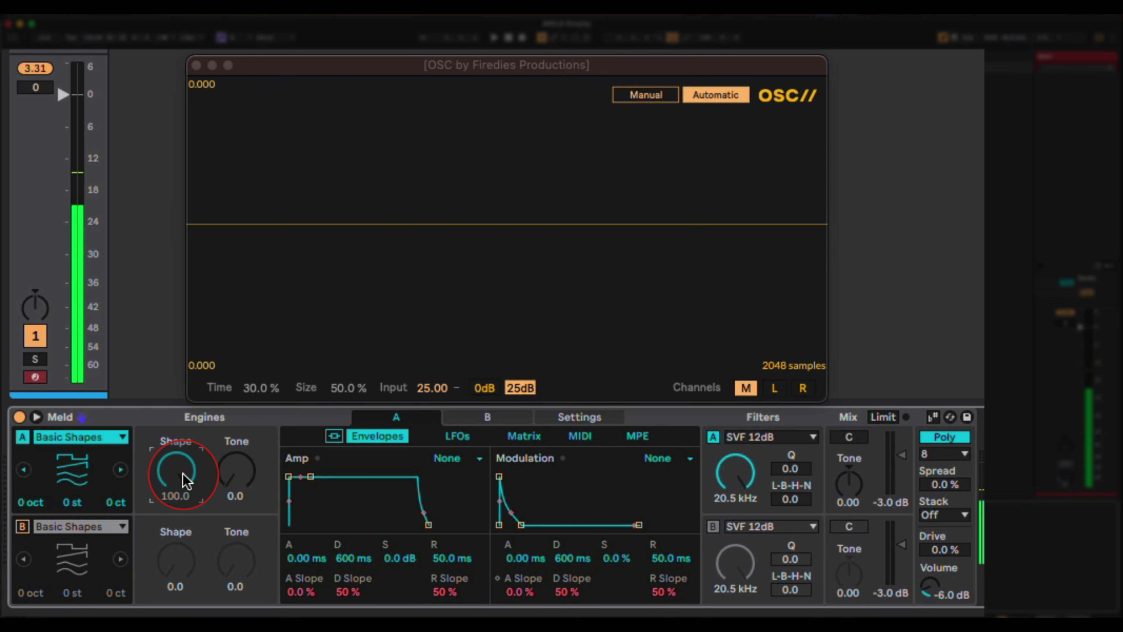
left_click_drag(176, 470, 176, 513)
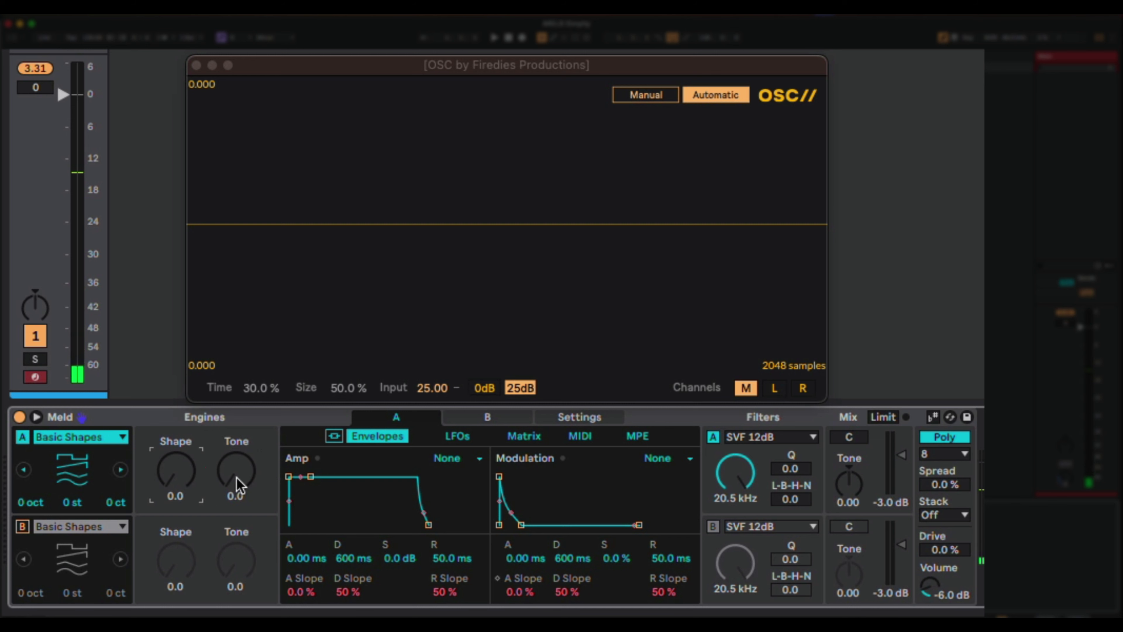
Step: Set engine A's Shape to 32, raise its Tone to about 79, and reset Tone to 0
mouse_move(239, 485)
left_mouse_down()
mouse_move(239, 454)
mouse_move(236, 480)
left_mouse_up()
left_click(179, 487)
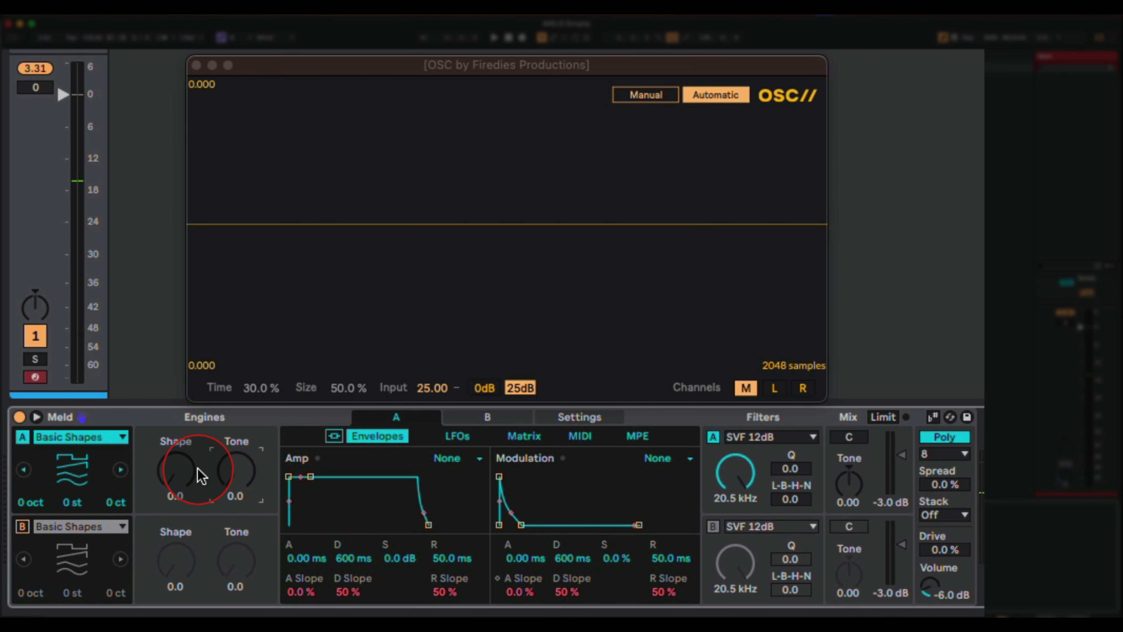
left_click(179, 483)
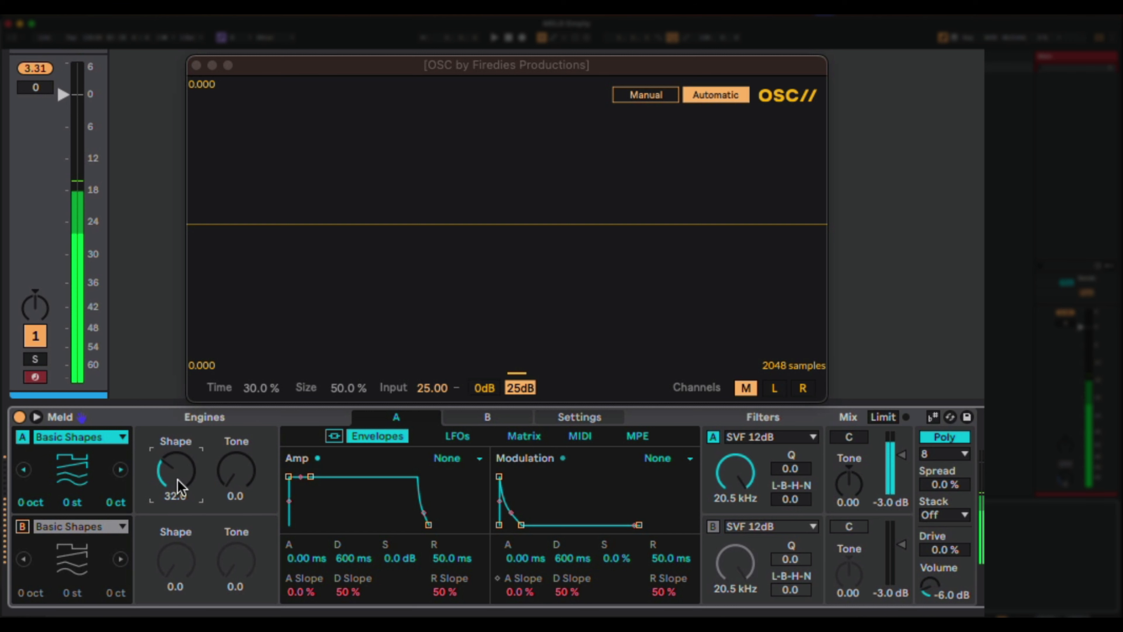
left_click_drag(235, 478, 236, 428)
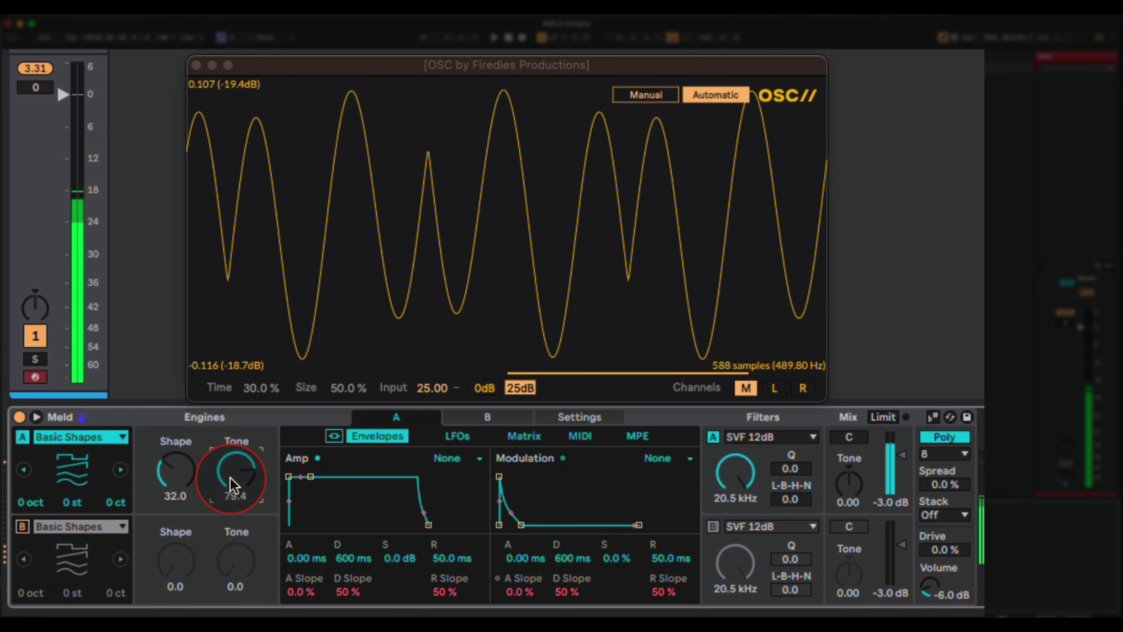
key("Delete")
left_click(233, 481)
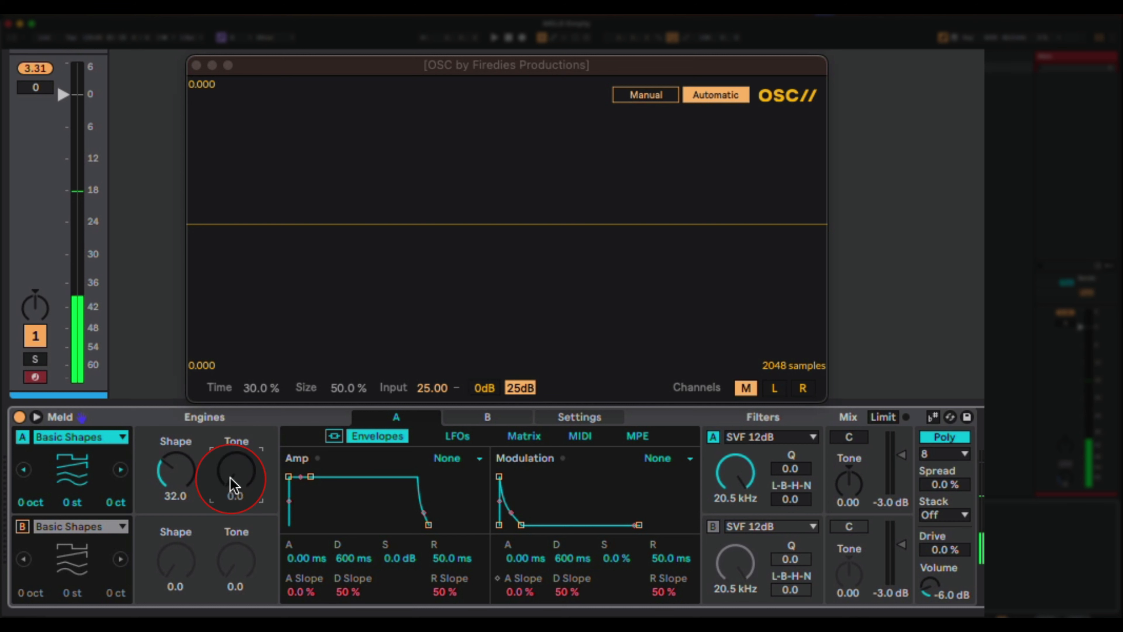
Step: Set engine A's Shape to 66 and try its Tone control, ending with Tone at 0
left_click(176, 469)
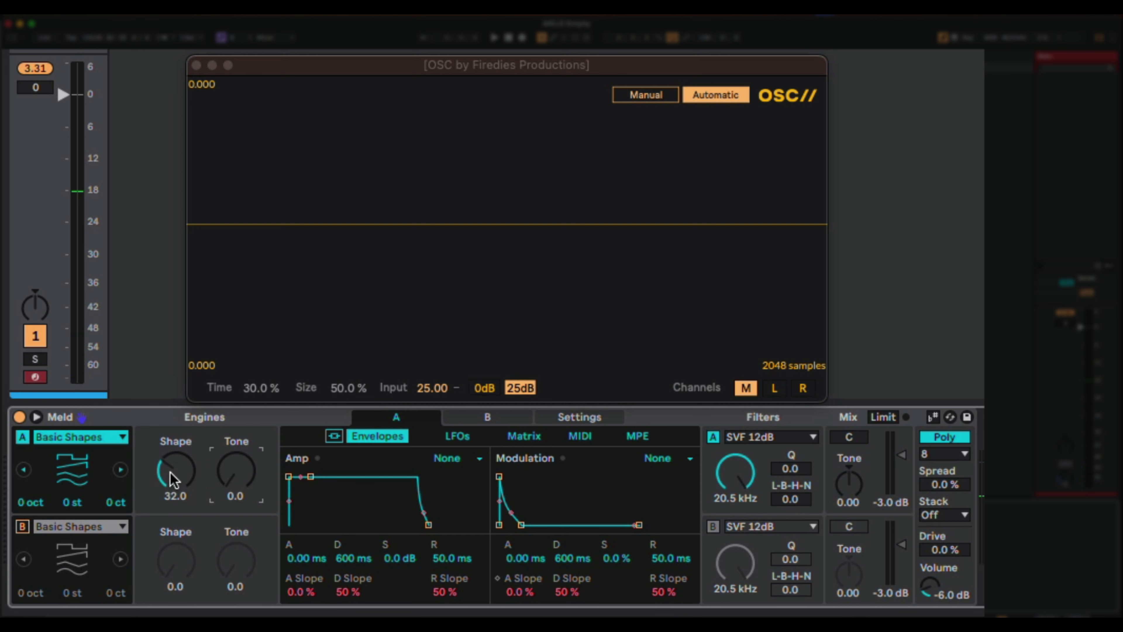
left_click_drag(175, 491, 173, 481)
left_click(230, 478)
left_click_drag(239, 474, 211, 485)
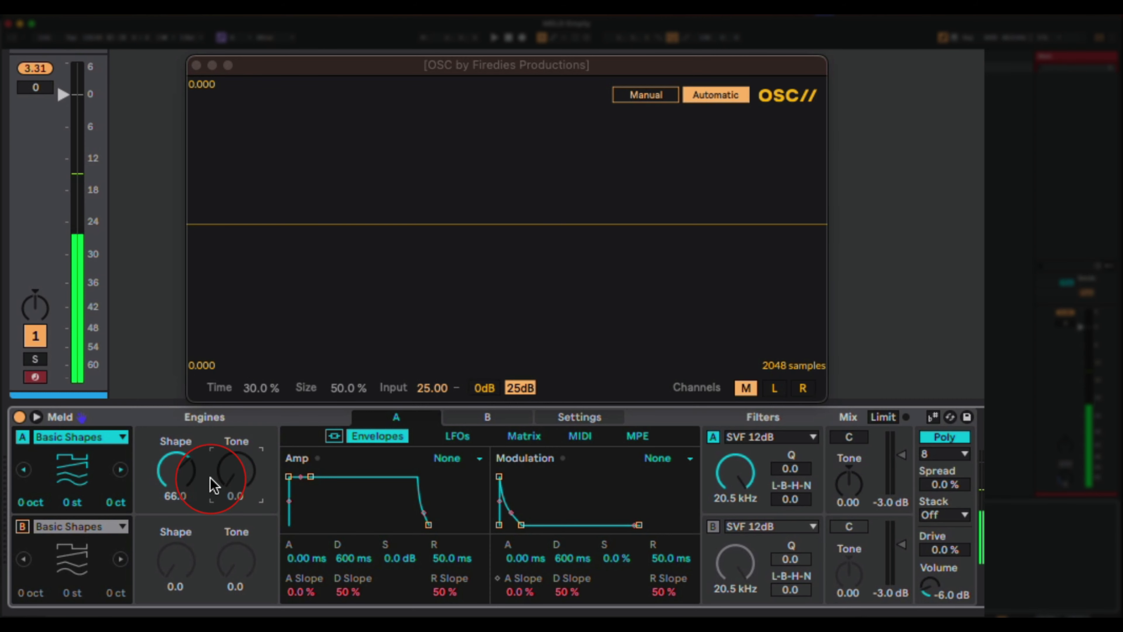
Step: Set engine A's Shape to 100
left_click(174, 474)
type("100")
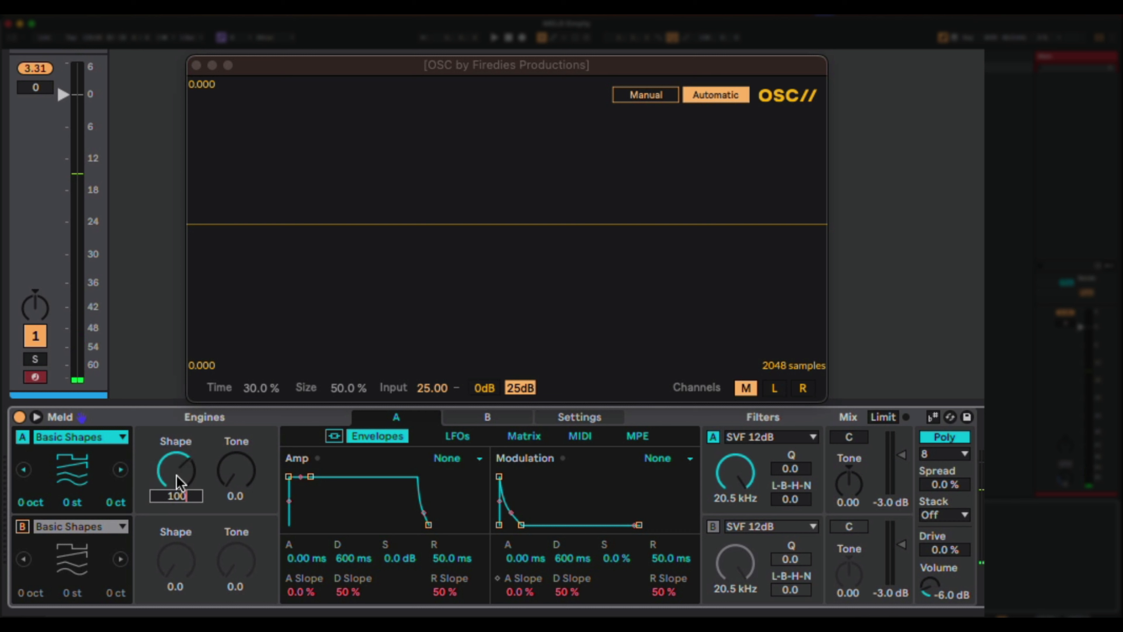
key("Return")
Step: Sweep engine A's Tone through 77.8 to hear its effect at full Shape, and return it to 0
left_click(239, 477)
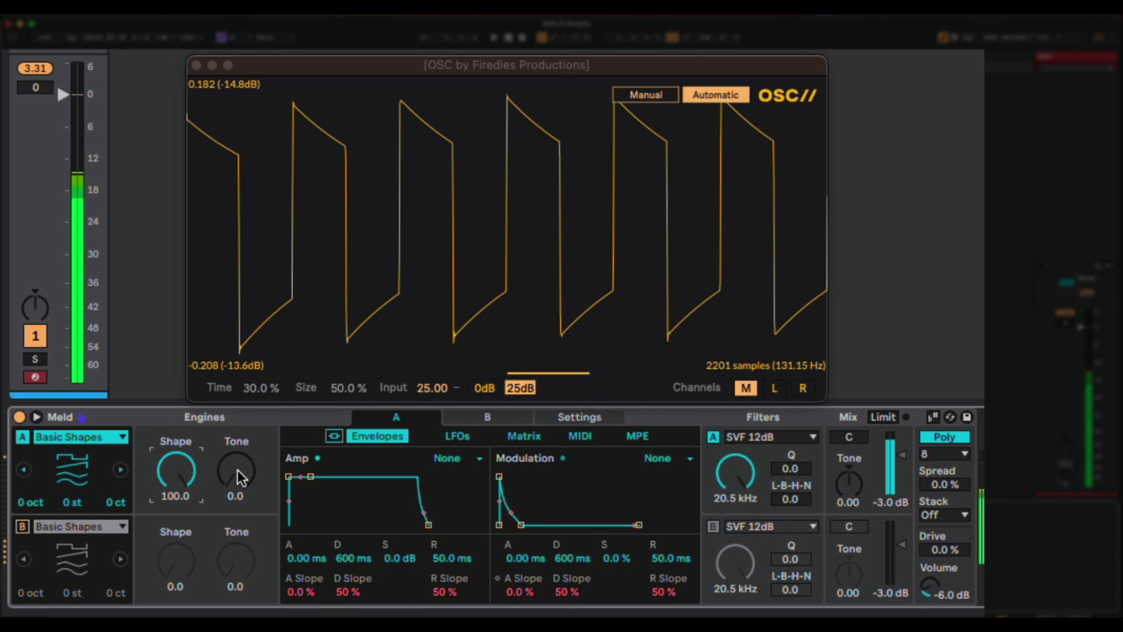
mouse_move(238, 477)
left_mouse_down()
mouse_move(239, 435)
mouse_move(242, 482)
left_mouse_up()
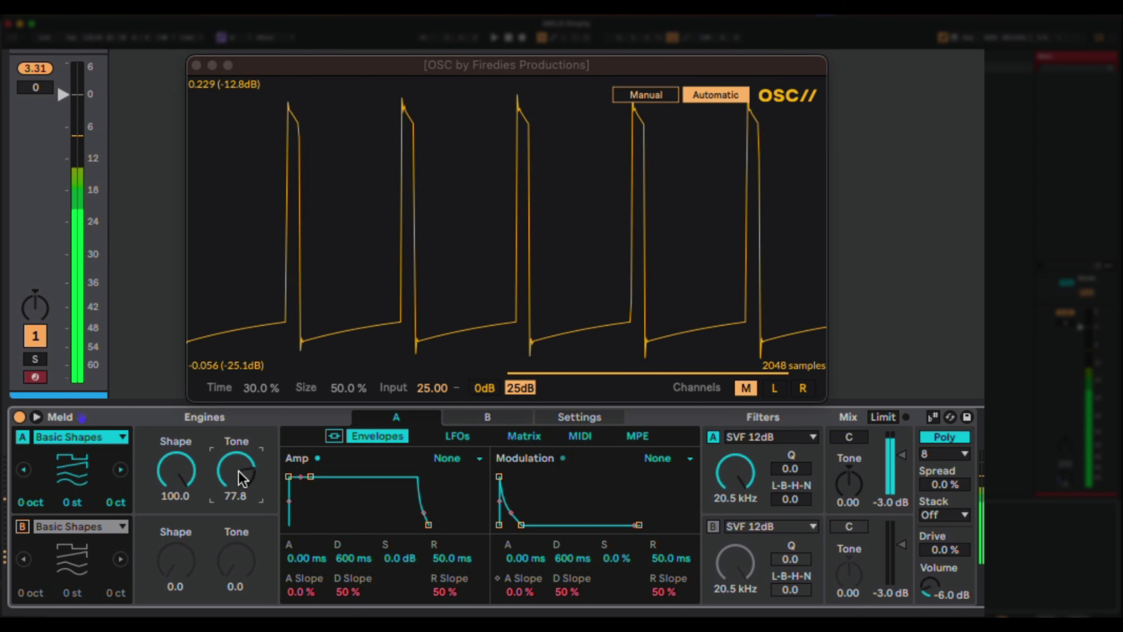
mouse_move(242, 478)
left_mouse_down()
mouse_move(243, 456)
mouse_move(242, 482)
mouse_move(237, 471)
left_mouse_up()
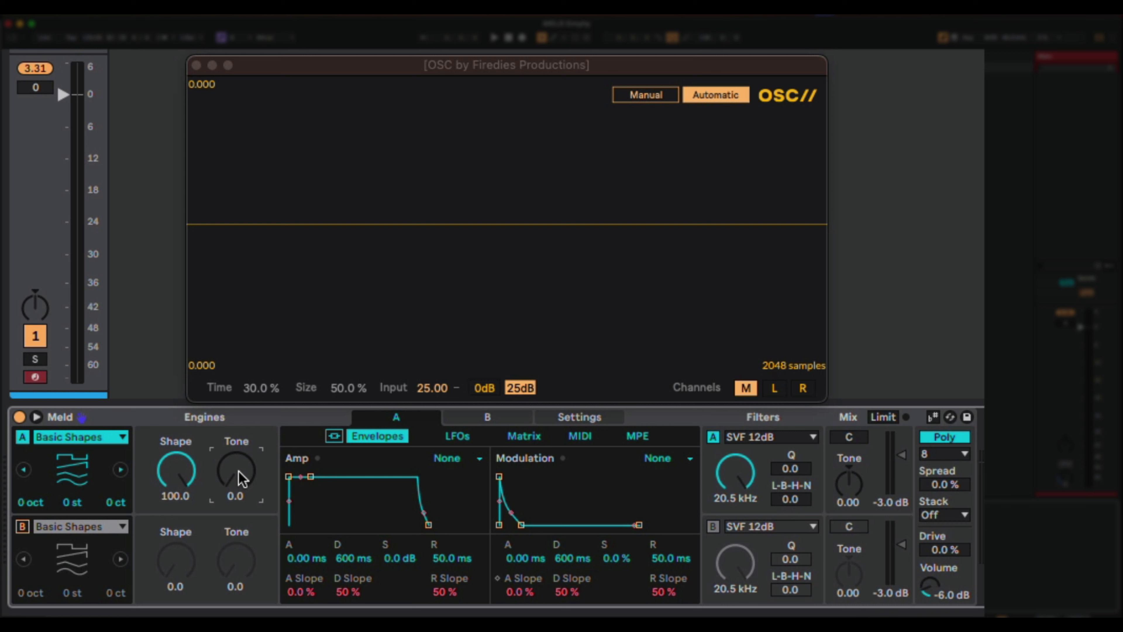
Step: Transpose engine A down to -1 oct
left_click(52, 529)
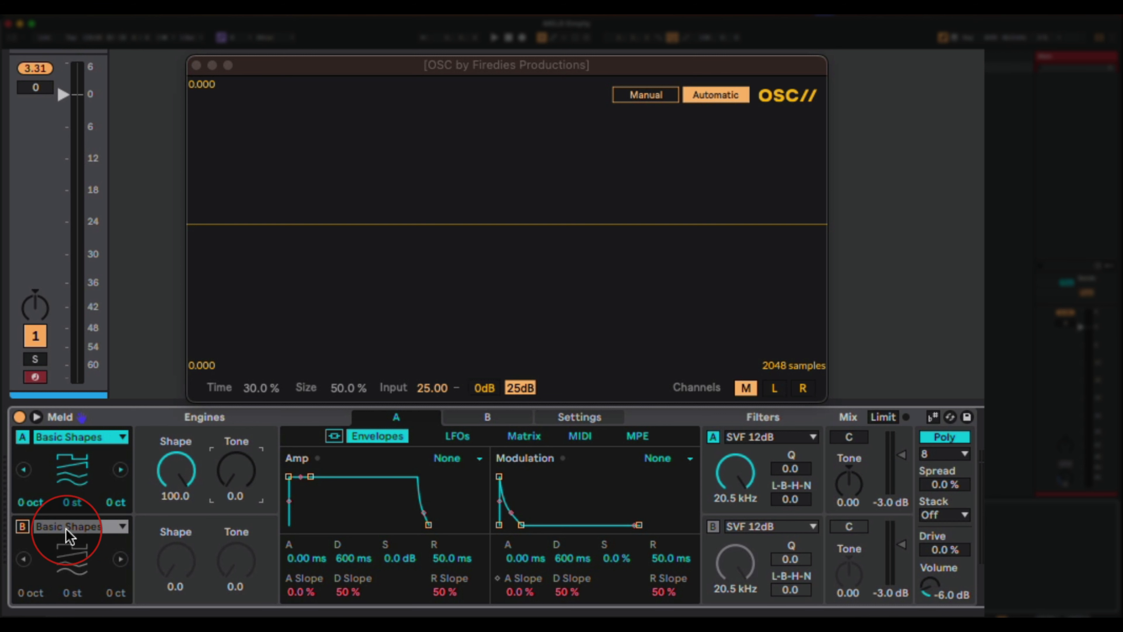
left_click(28, 500)
left_click(24, 500)
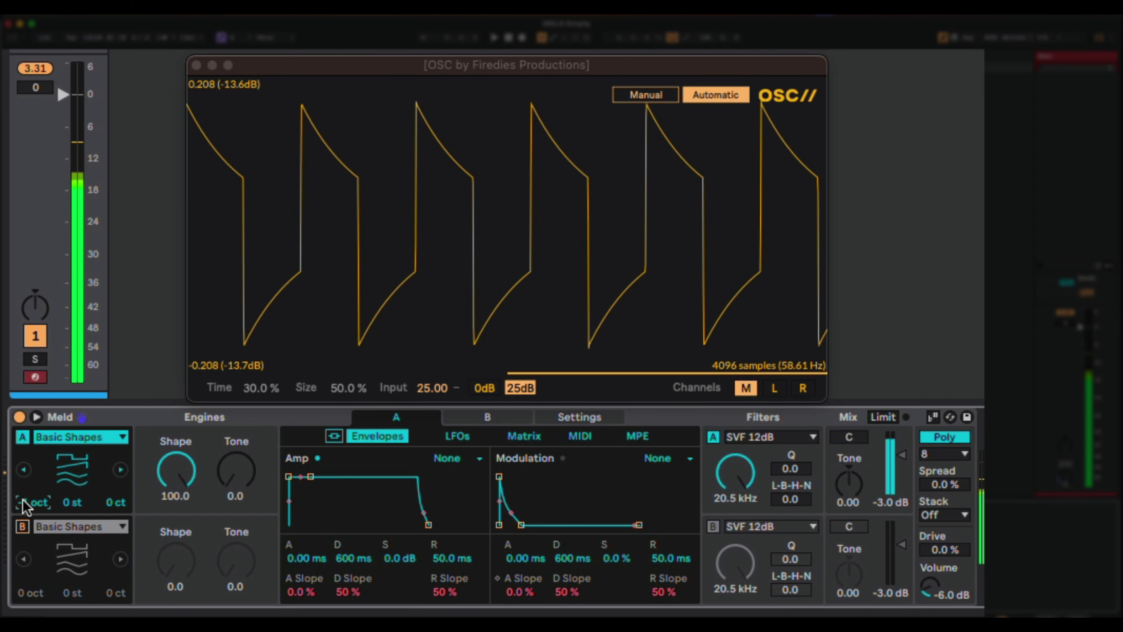
left_click(110, 509)
left_click(115, 512)
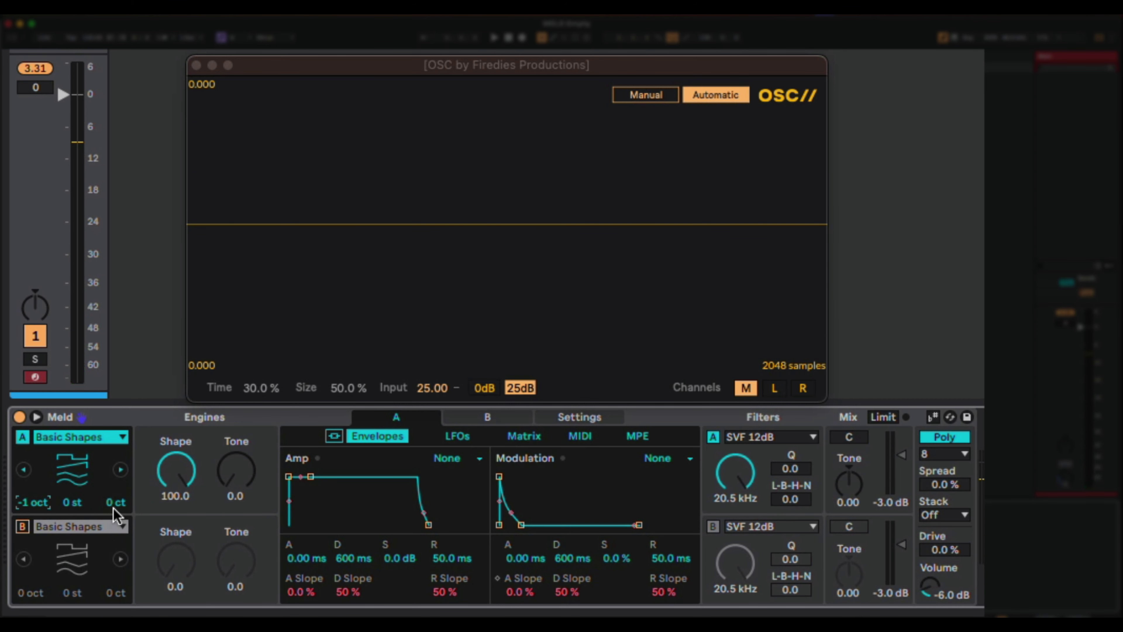
left_click(113, 509)
Step: Turn off engine A, turn on engine B, and select engine B's Shape control
left_click(24, 439)
left_click(22, 527)
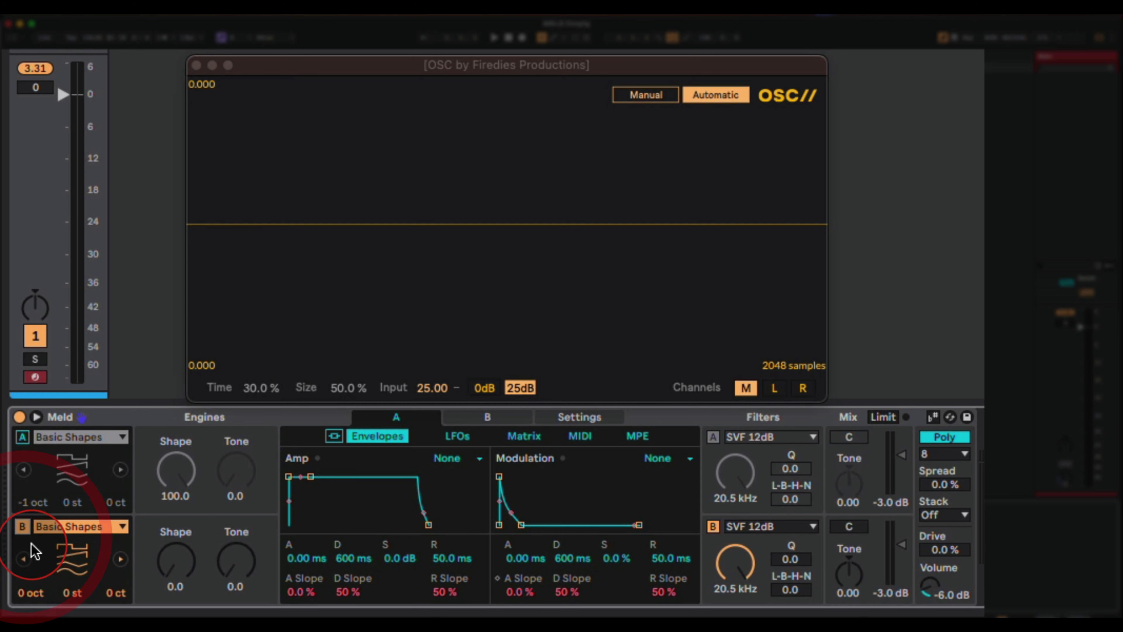
left_click(179, 564)
left_click(295, 562)
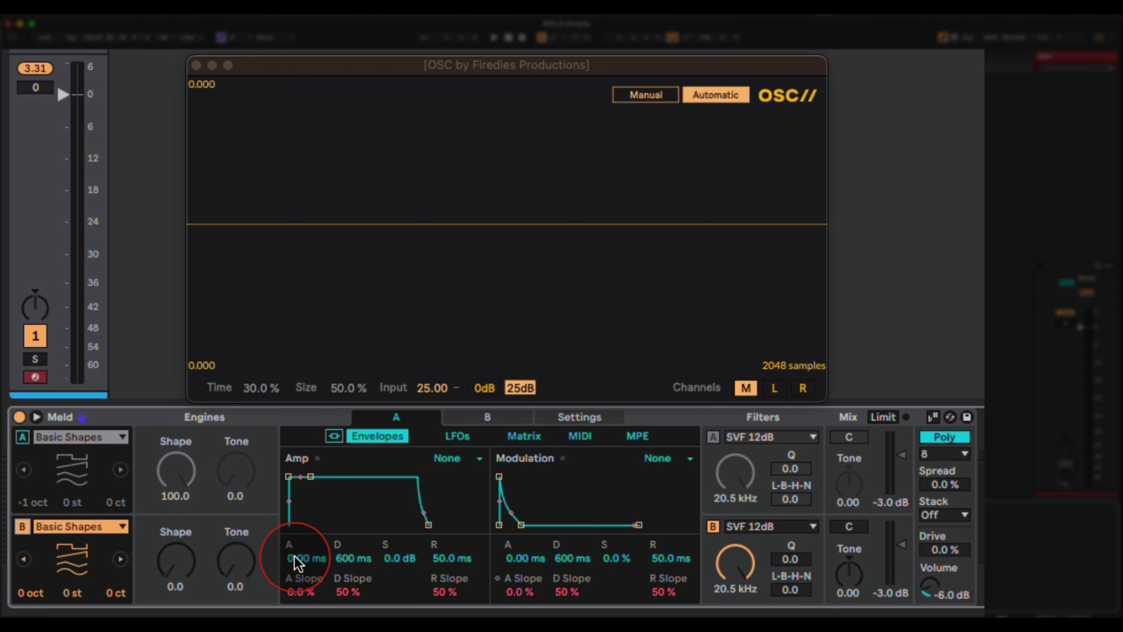
left_click(183, 566)
left_click(209, 476)
left_click(158, 477)
left_click(177, 572)
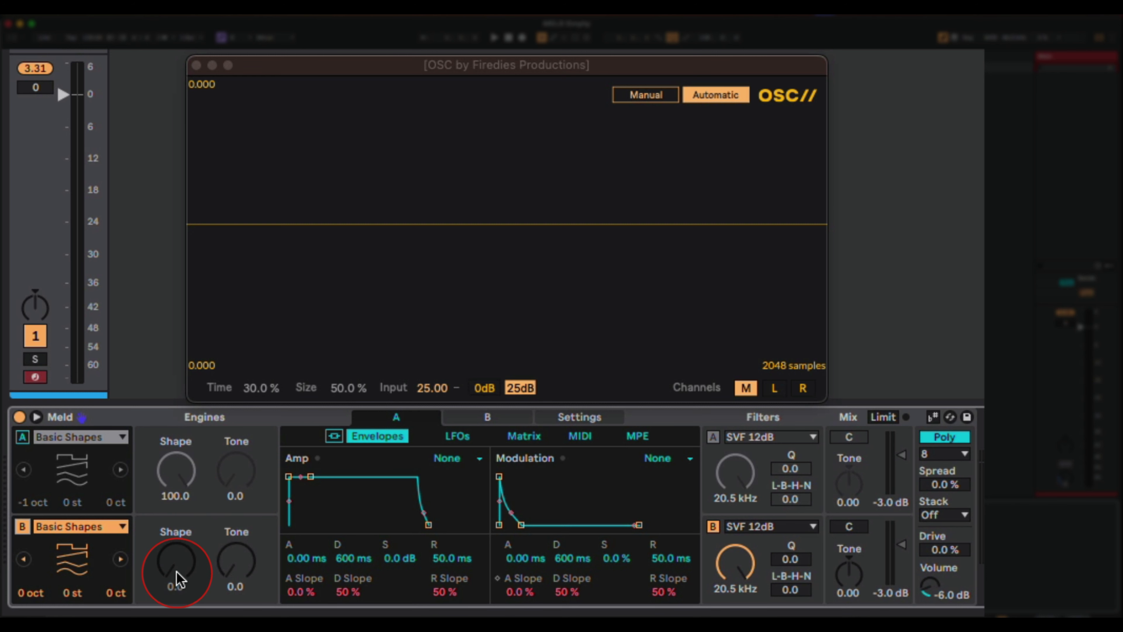
left_click(177, 578)
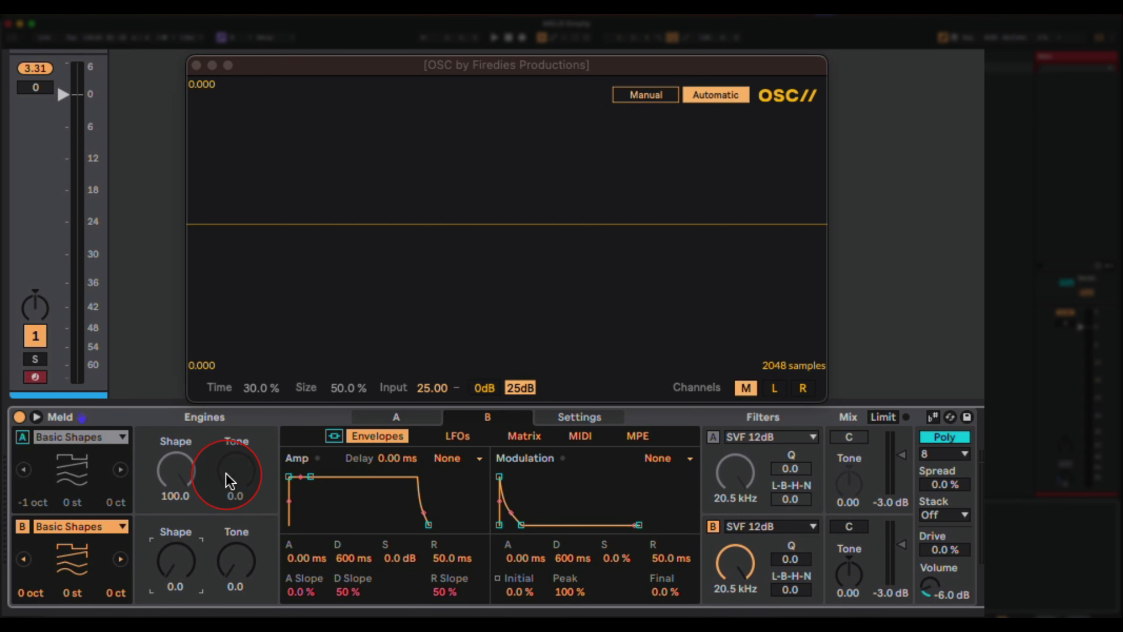
Step: Turn engine A back on and select its Tone control
left_click(64, 460)
left_click(234, 472)
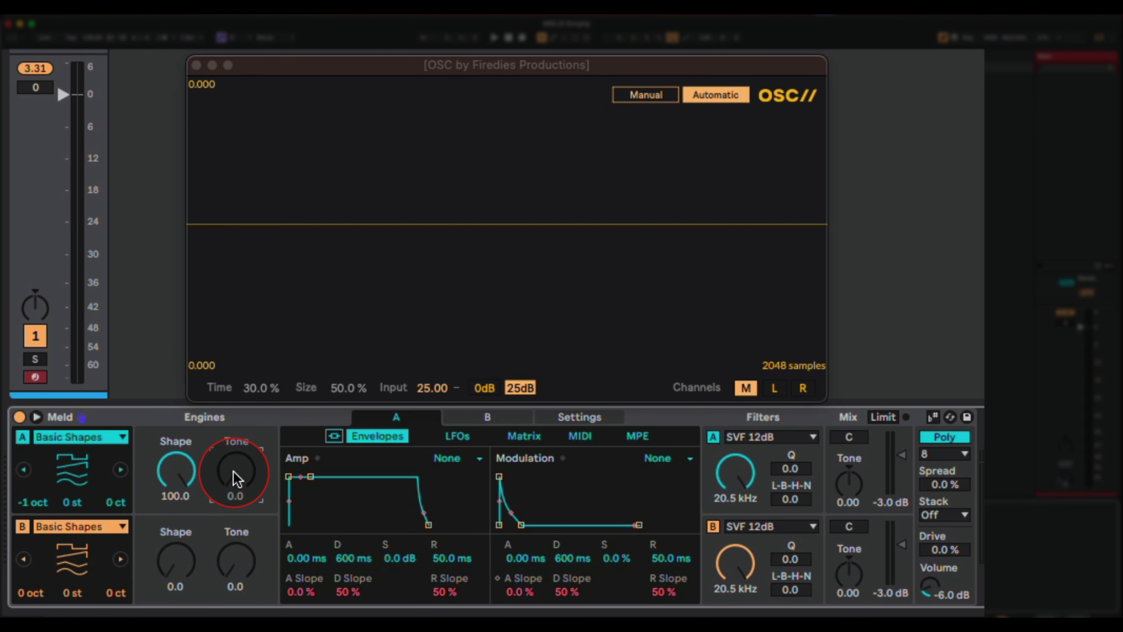
Step: Set engine A's Tone to 40
type("40")
key("Return")
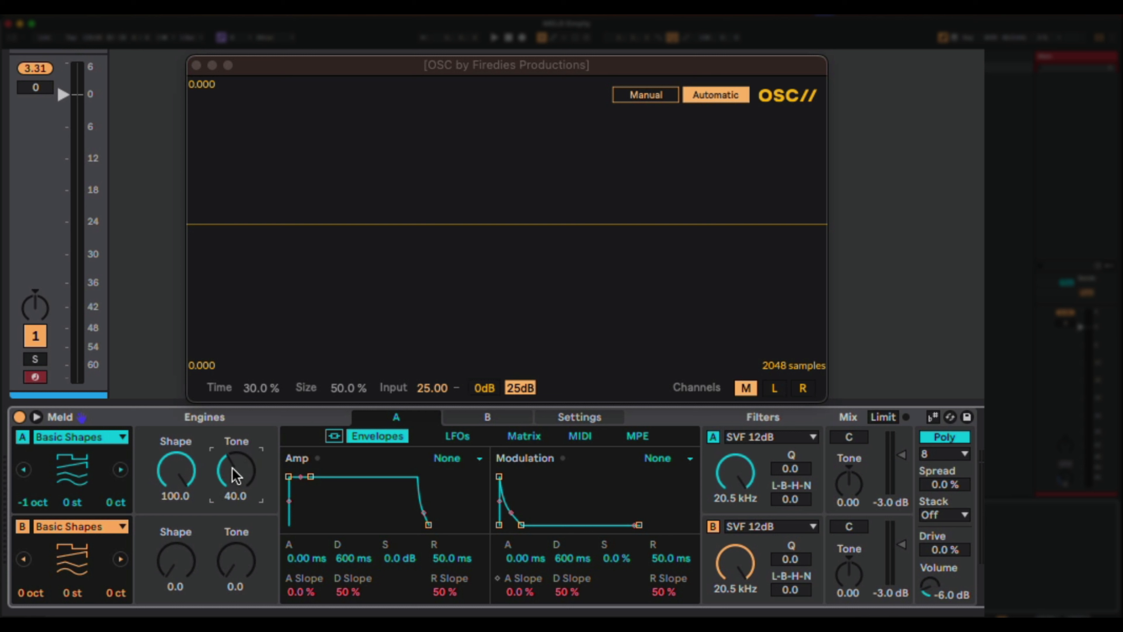
mouse_move(232, 470)
left_mouse_down()
mouse_move(250, 464)
mouse_move(226, 472)
mouse_move(233, 487)
mouse_move(230, 463)
left_mouse_up()
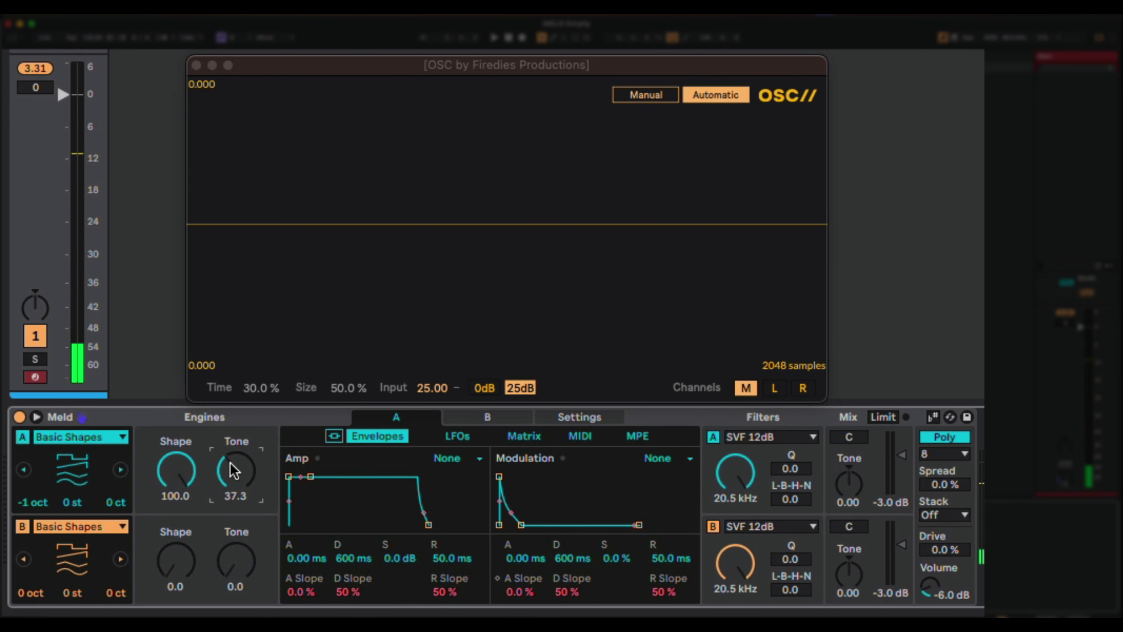
left_click_drag(233, 471, 229, 467)
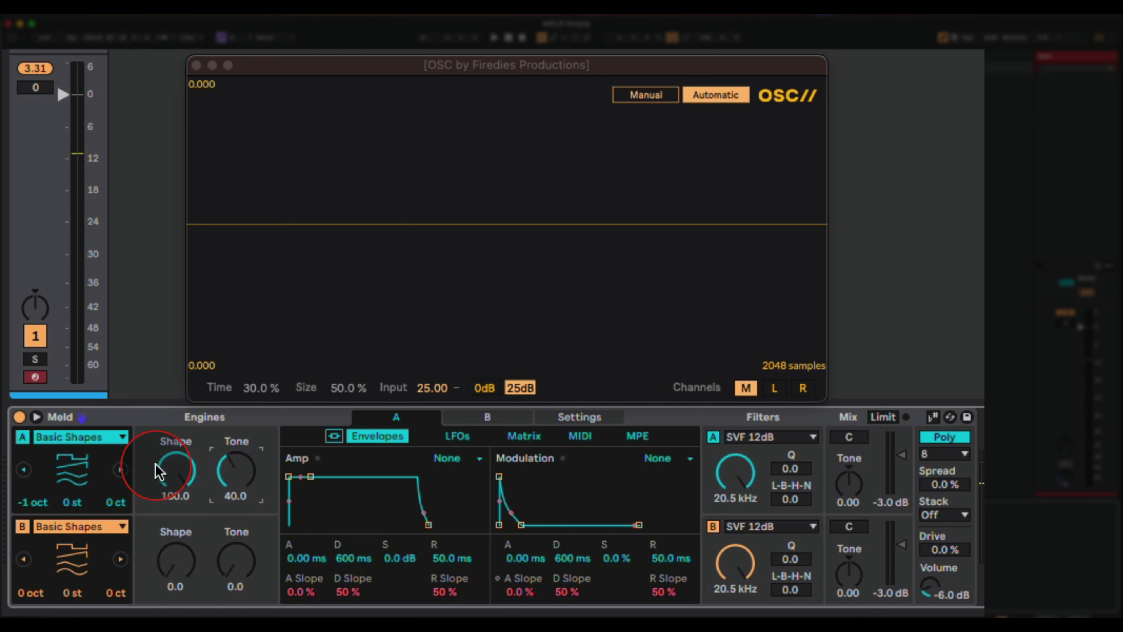
Step: With engine A turned off, set engine B's Shape to 100 and its Tone to 30
left_click(62, 468)
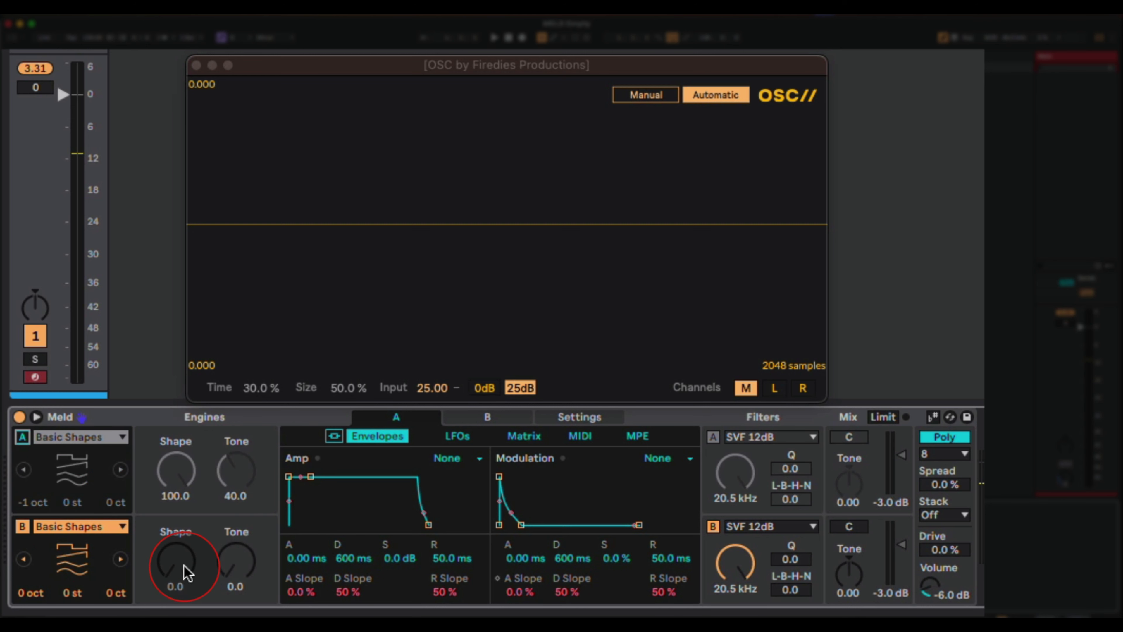
left_click_drag(175, 569, 176, 559)
left_click(235, 566)
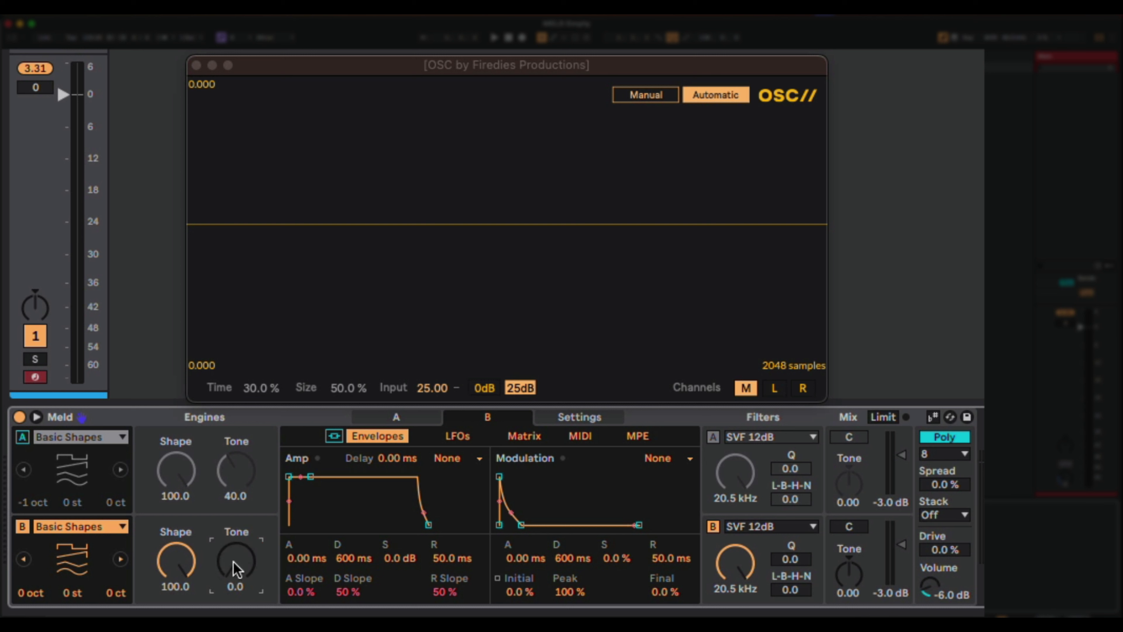
type("30")
key("Return")
left_click(236, 562)
left_click(236, 468)
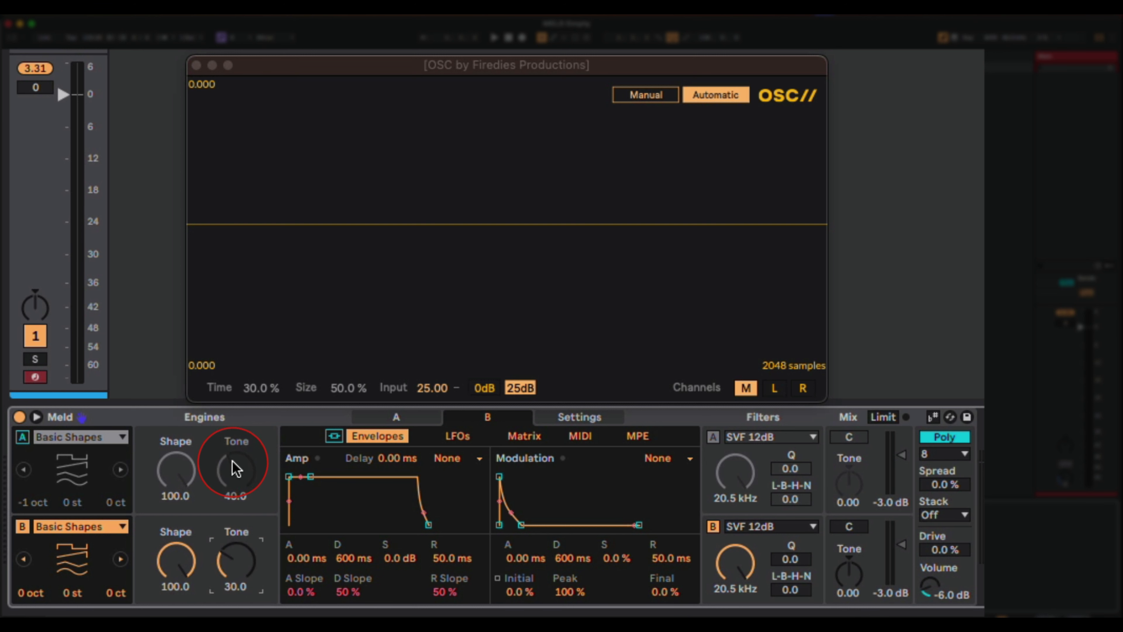
left_click(241, 568)
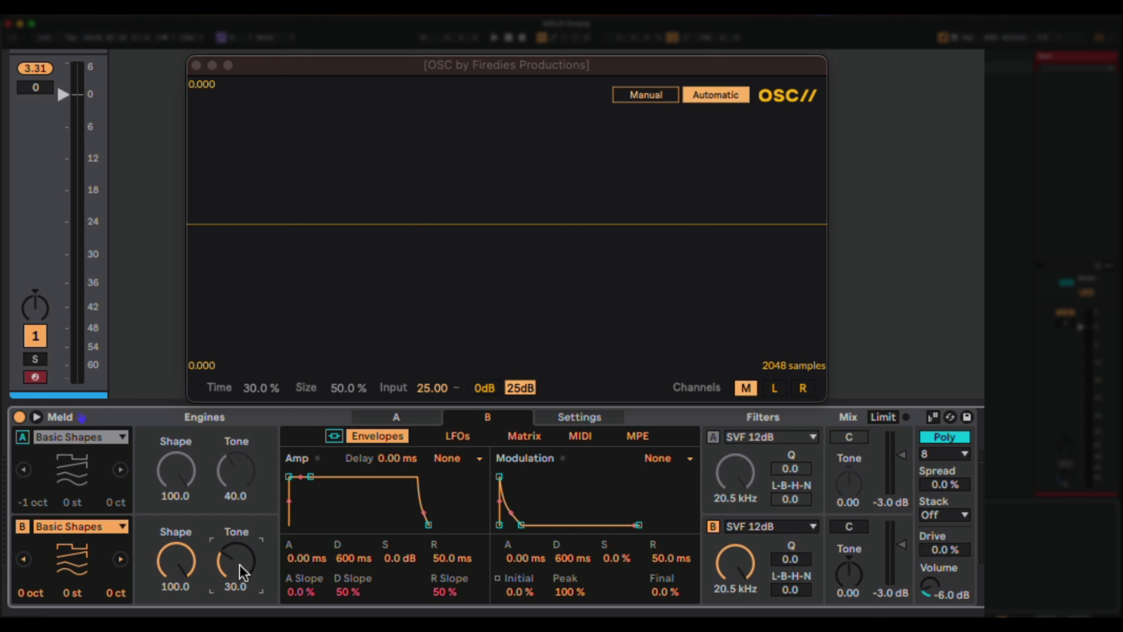
left_click(239, 565)
Step: Transpose engine B down to -1 oct and turn engine A back on
left_click(42, 589)
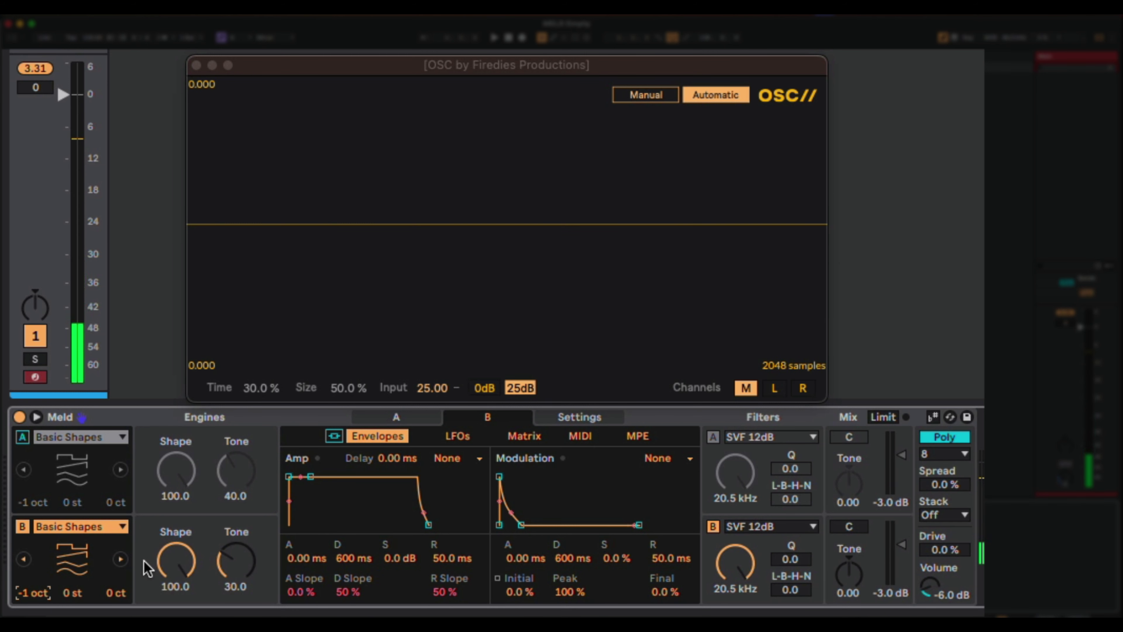
left_click(95, 548)
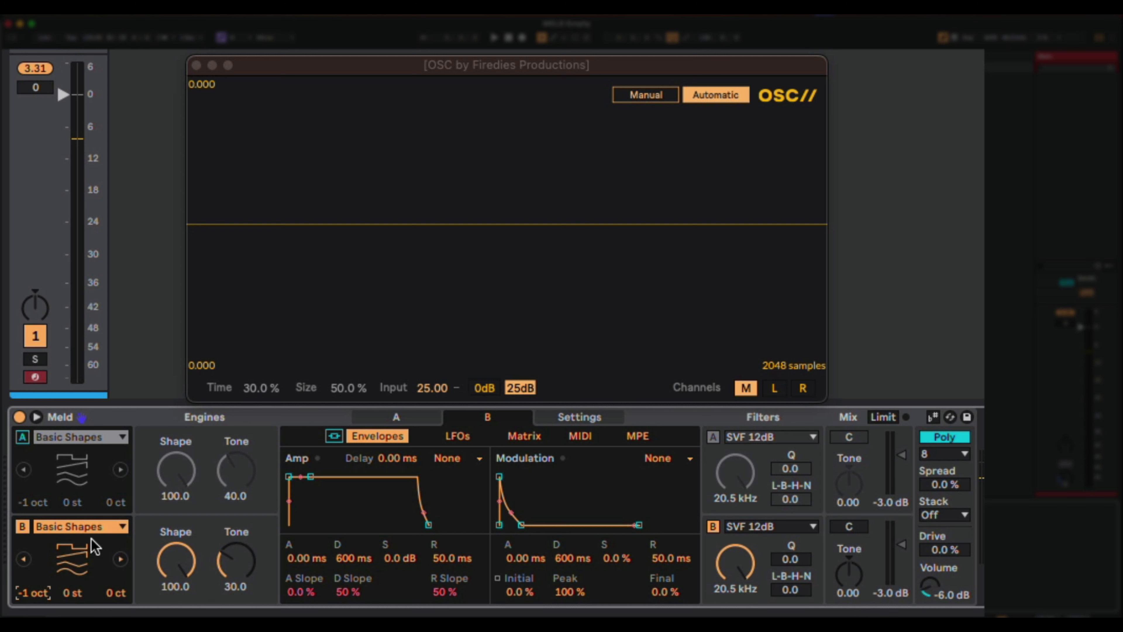
left_click(21, 442)
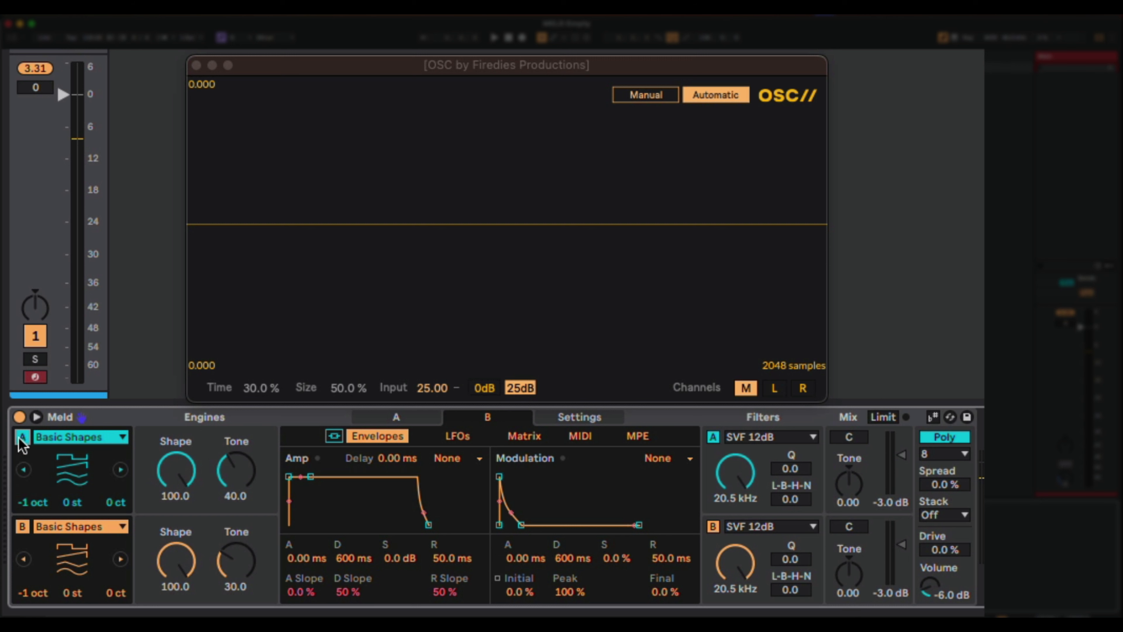
left_click(149, 526)
Step: Detune engine A by 10 ct and engine B by -10 ct
left_click(122, 507)
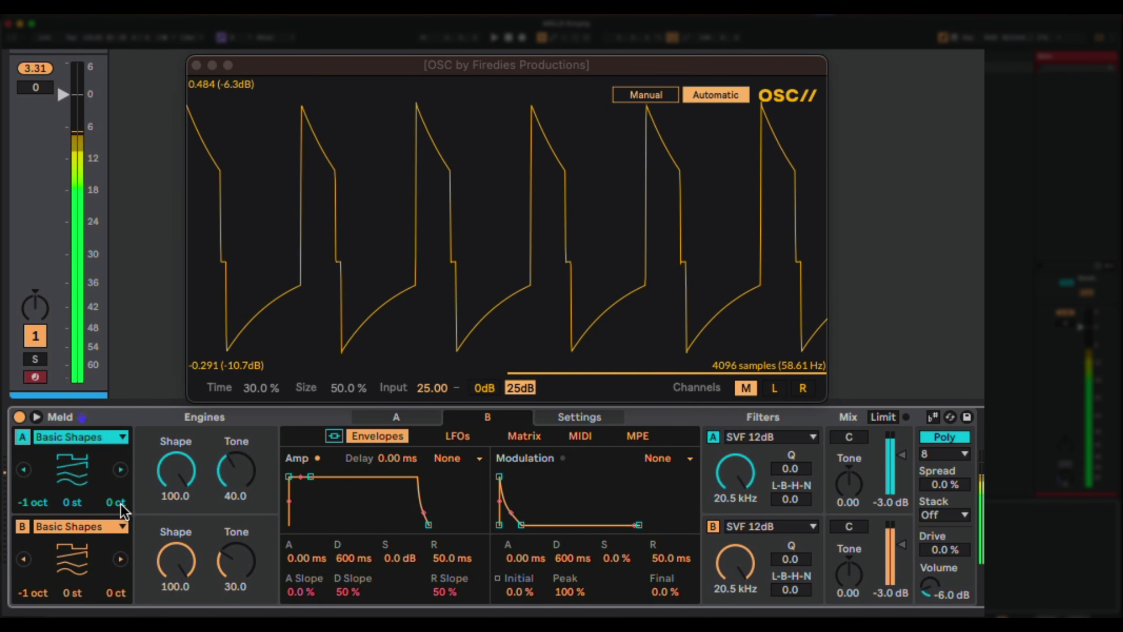
left_click(119, 505)
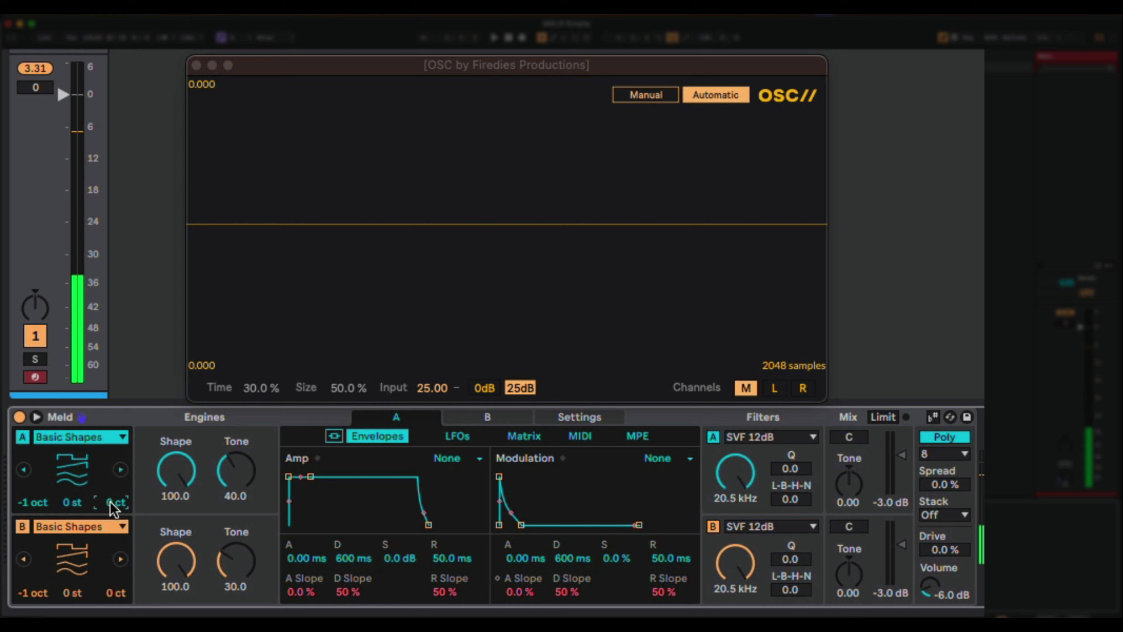
type("10")
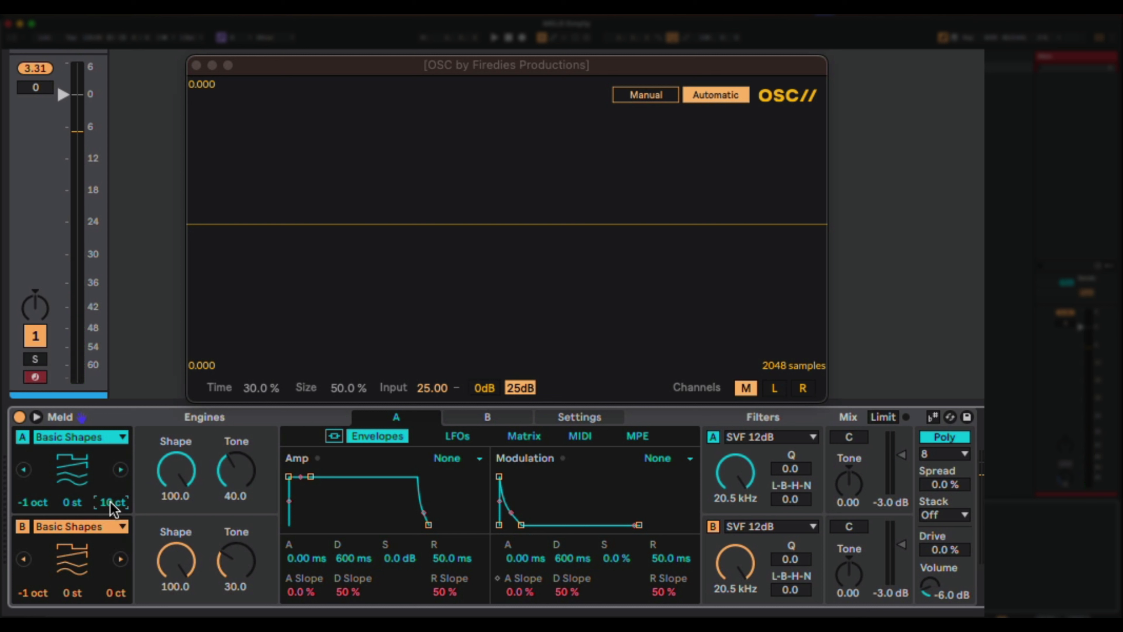
left_click(113, 594)
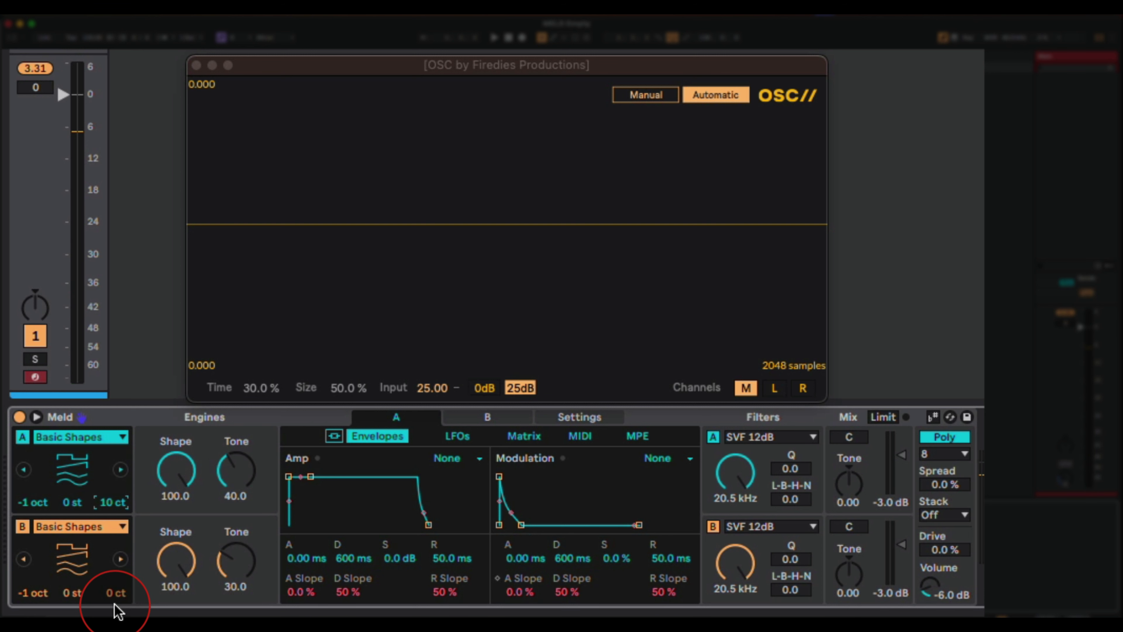
left_click(112, 598)
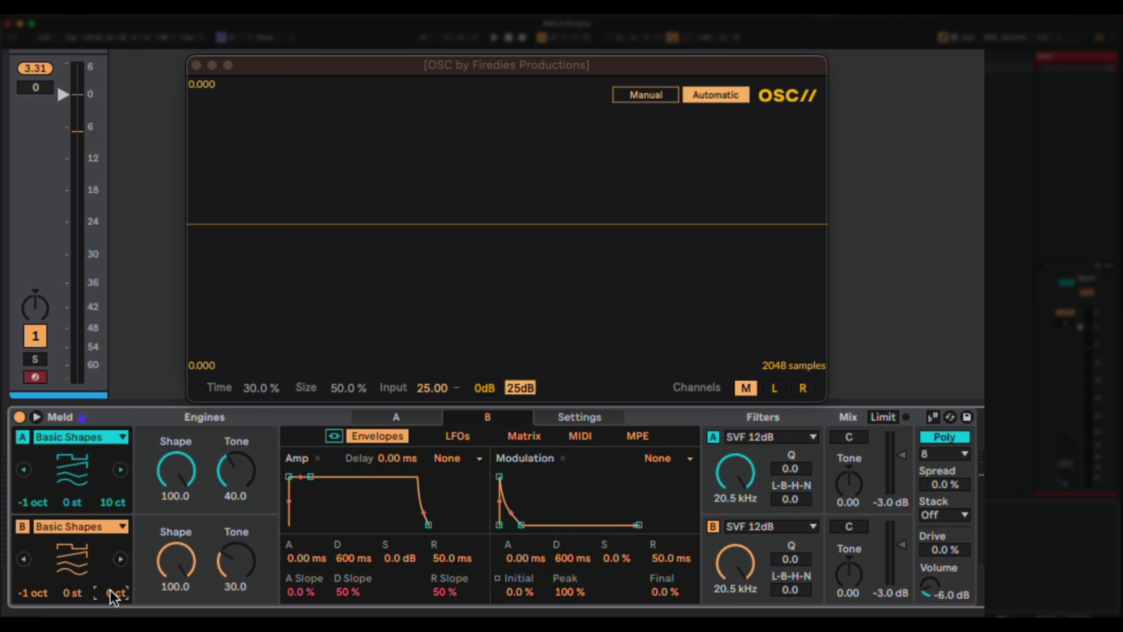
type("-10")
left_click(110, 591)
left_click(118, 527)
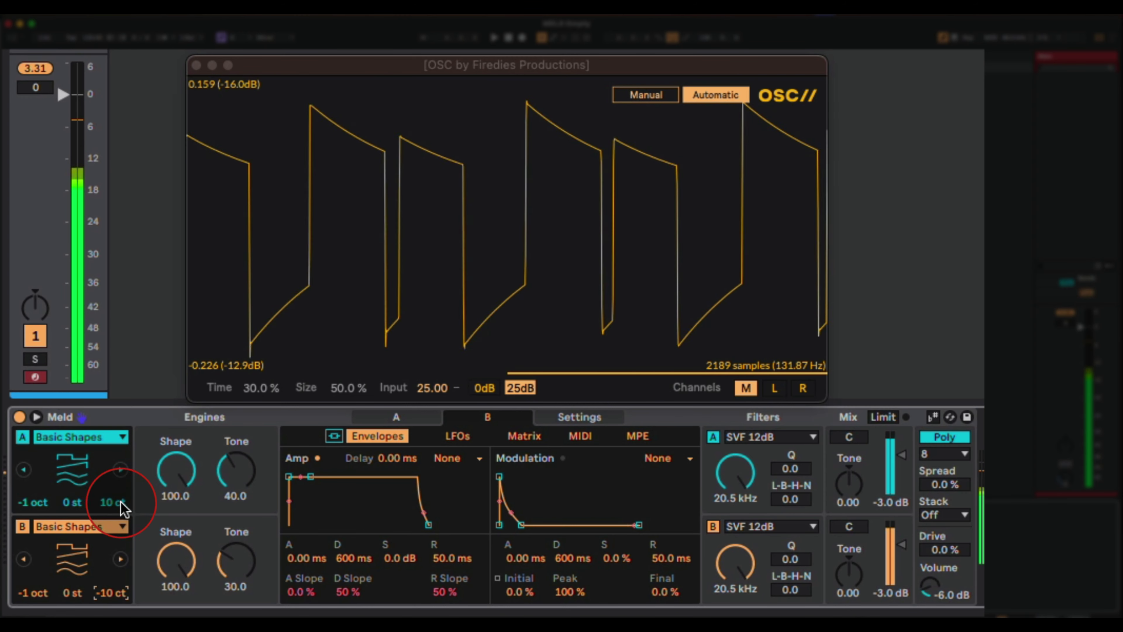
Step: Reset the detune of both engines to 0 ct to compare the sound
double_click(111, 502)
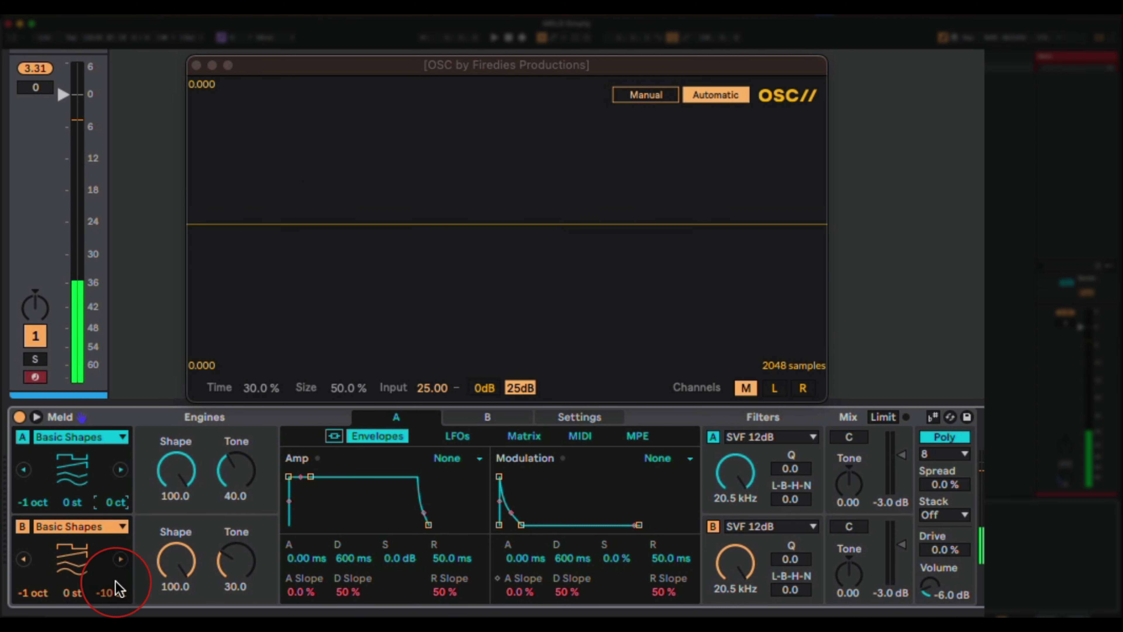
double_click(103, 593)
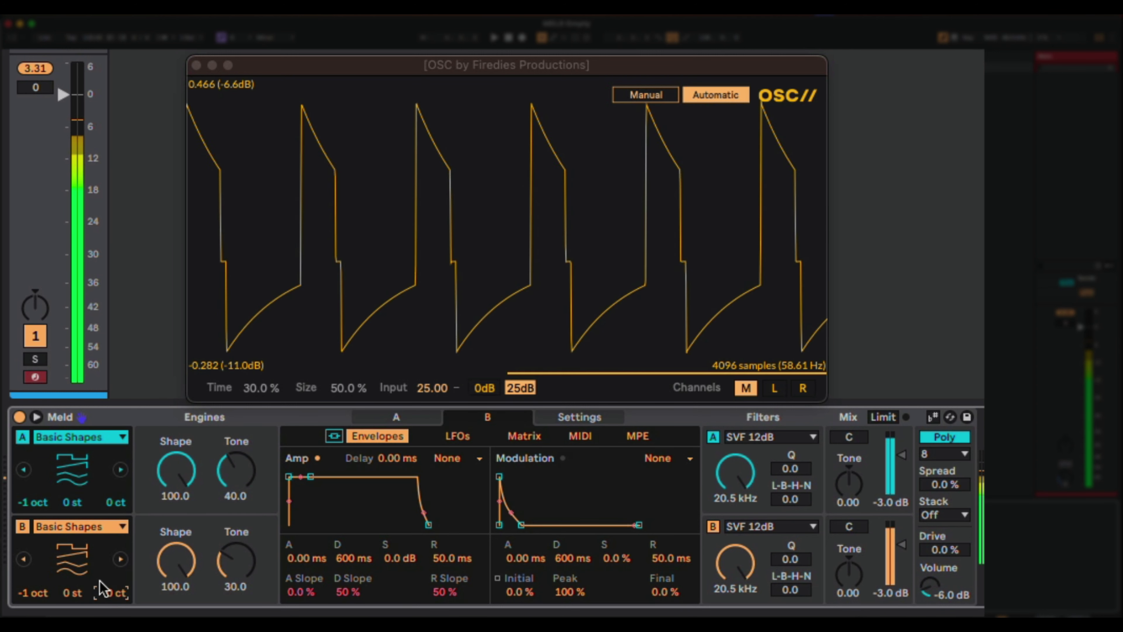
Step: Detune the two engines apart again, engine A at 10 ct and engine B at -10 ct
left_click(112, 504)
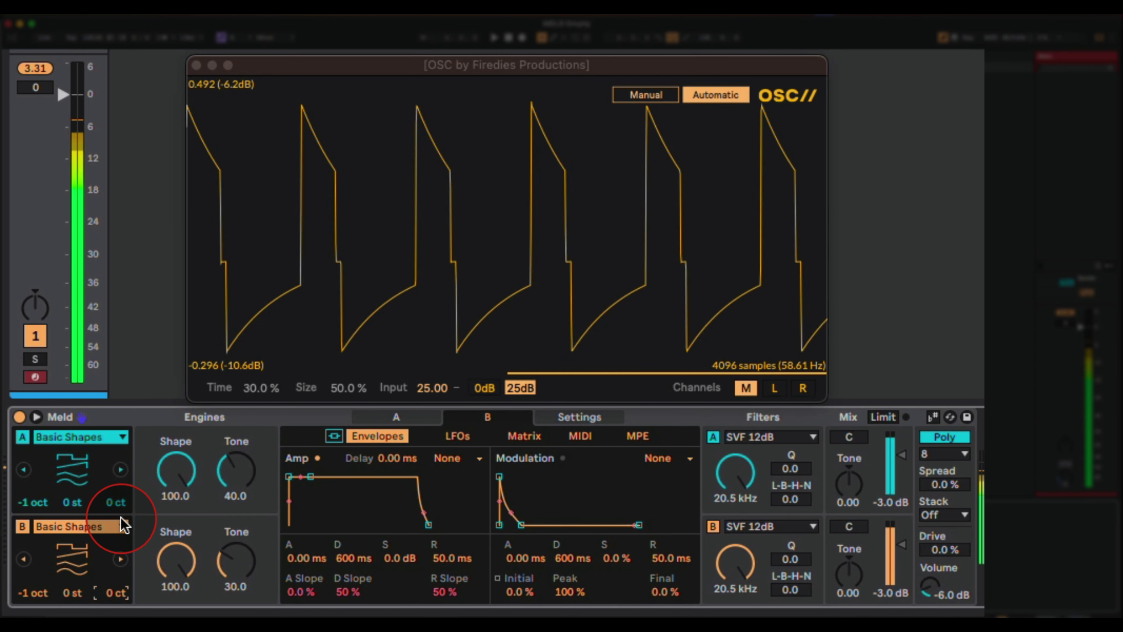
type("10")
key("Return")
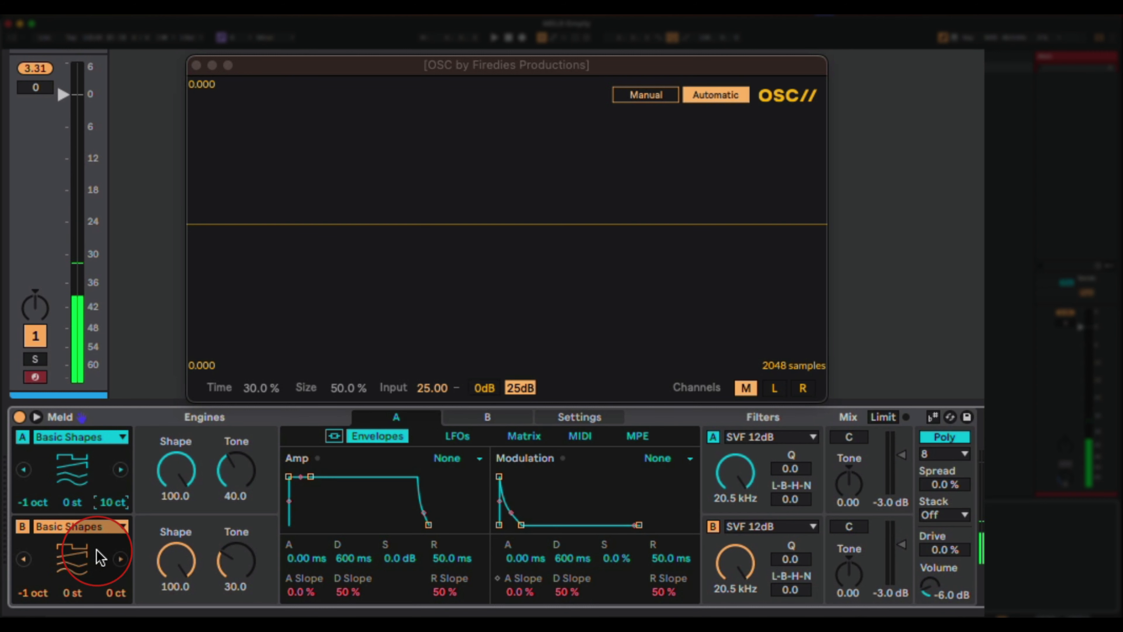
left_click(111, 595)
type("-")
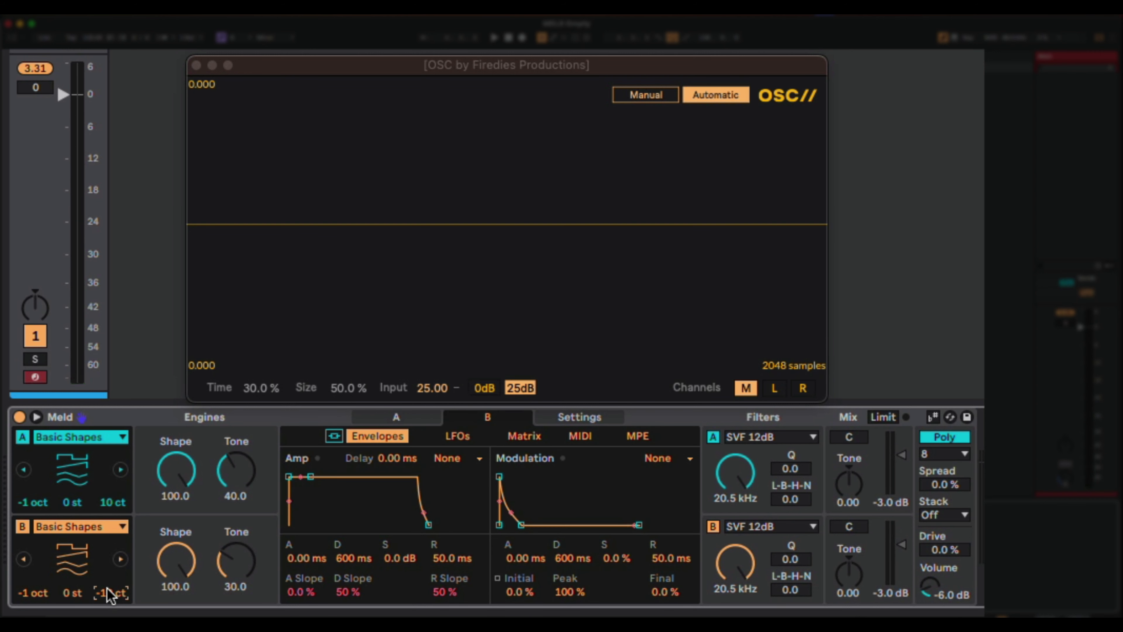
type("1")
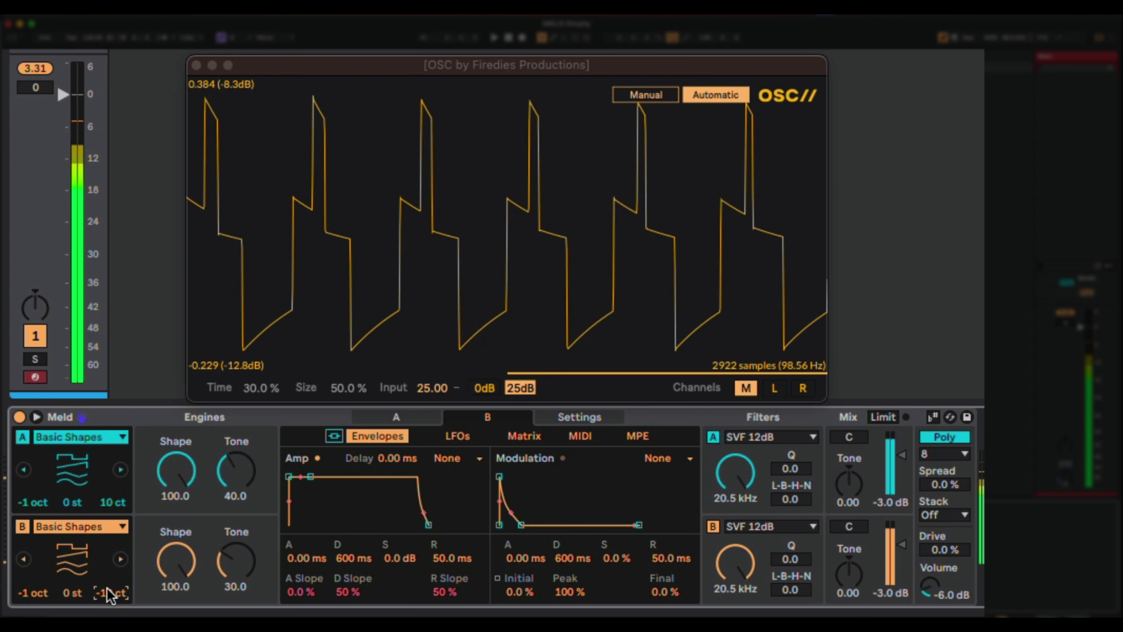
type("0")
key("Return")
left_click(234, 526)
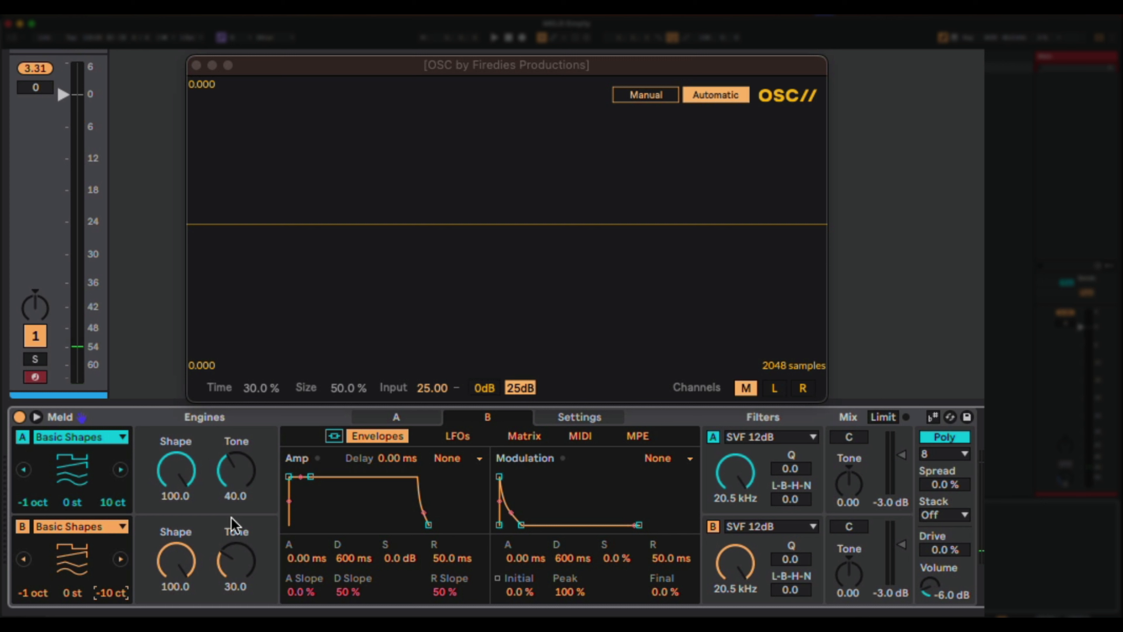
left_click(262, 526)
left_click(263, 527)
left_click(249, 528)
left_click_drag(394, 499, 361, 509)
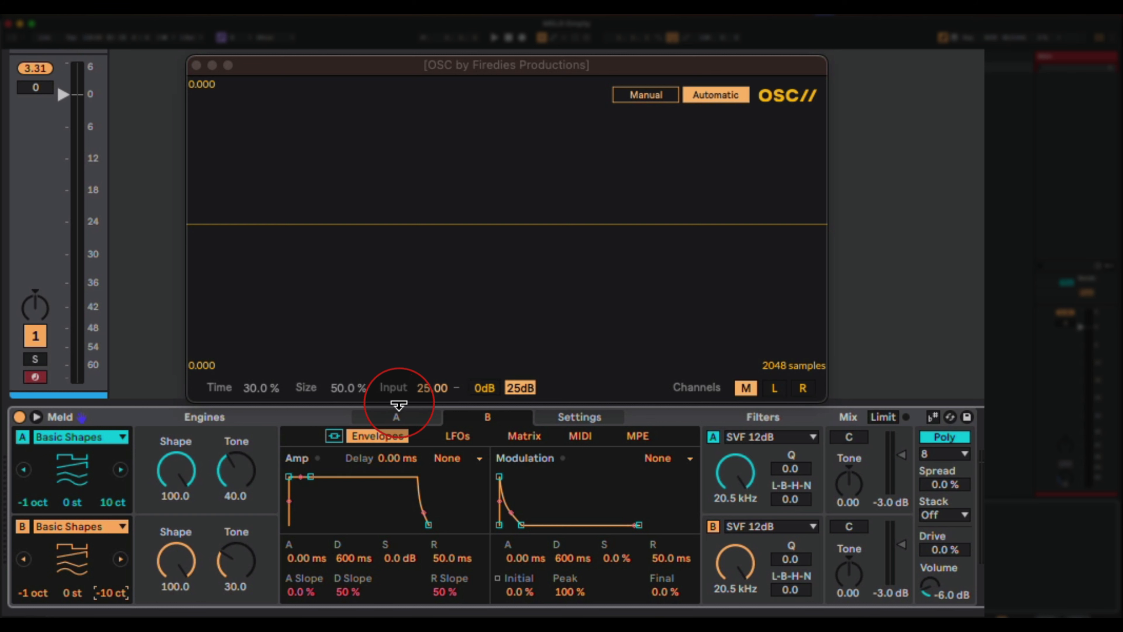
Step: Show engine A's envelopes and link them with engine B's envelopes
left_click(397, 417)
left_click(381, 437)
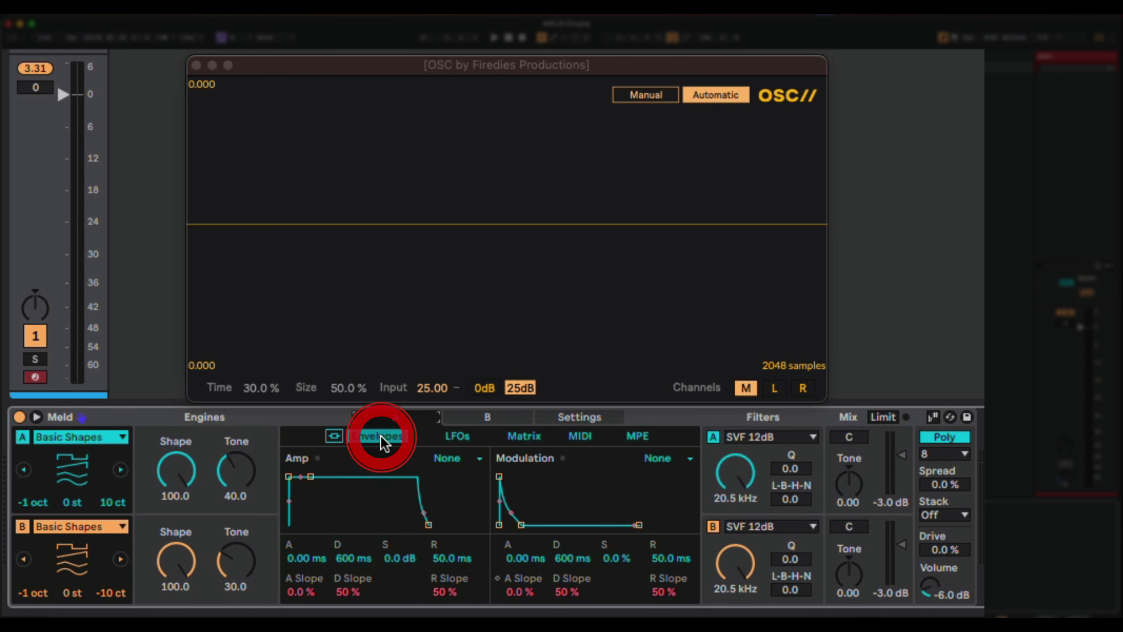
left_click(418, 484)
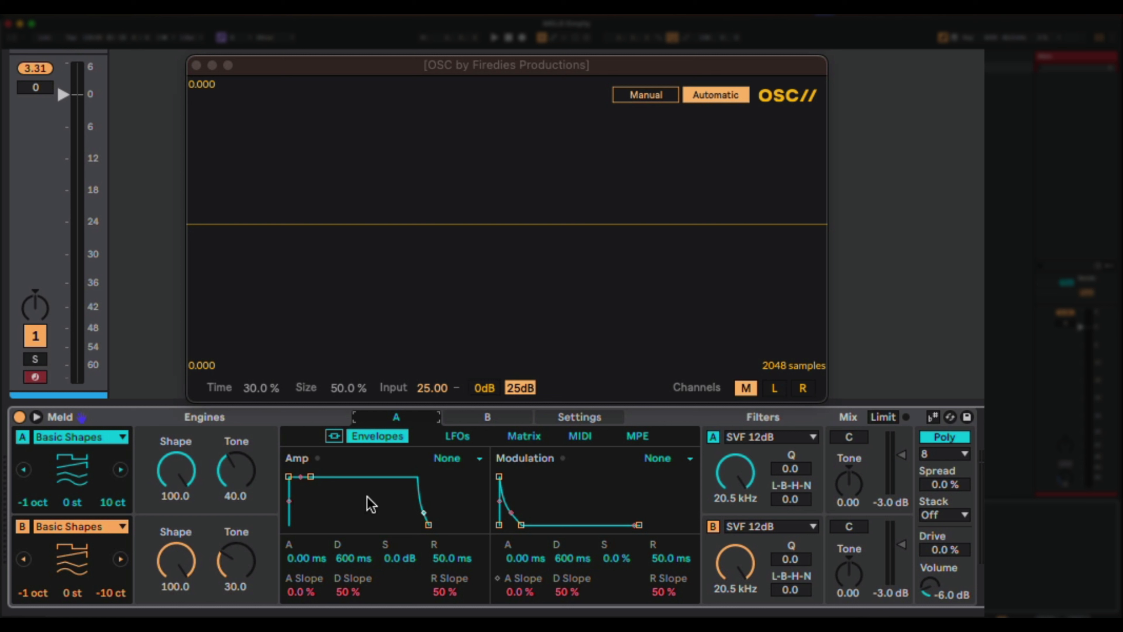
left_click(369, 484)
left_click(375, 470)
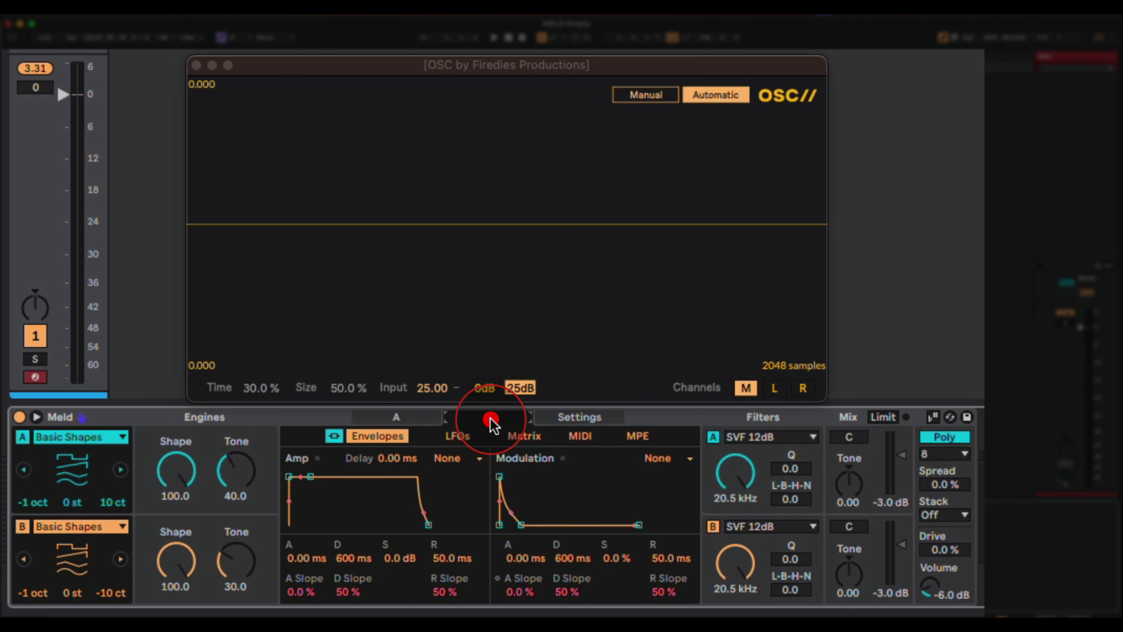
Step: Reshape engine A's Amp envelope to 14.1 s attack, 10.8 s decay and -16 dB sustain, and check engine B's linked envelope
left_click(440, 423)
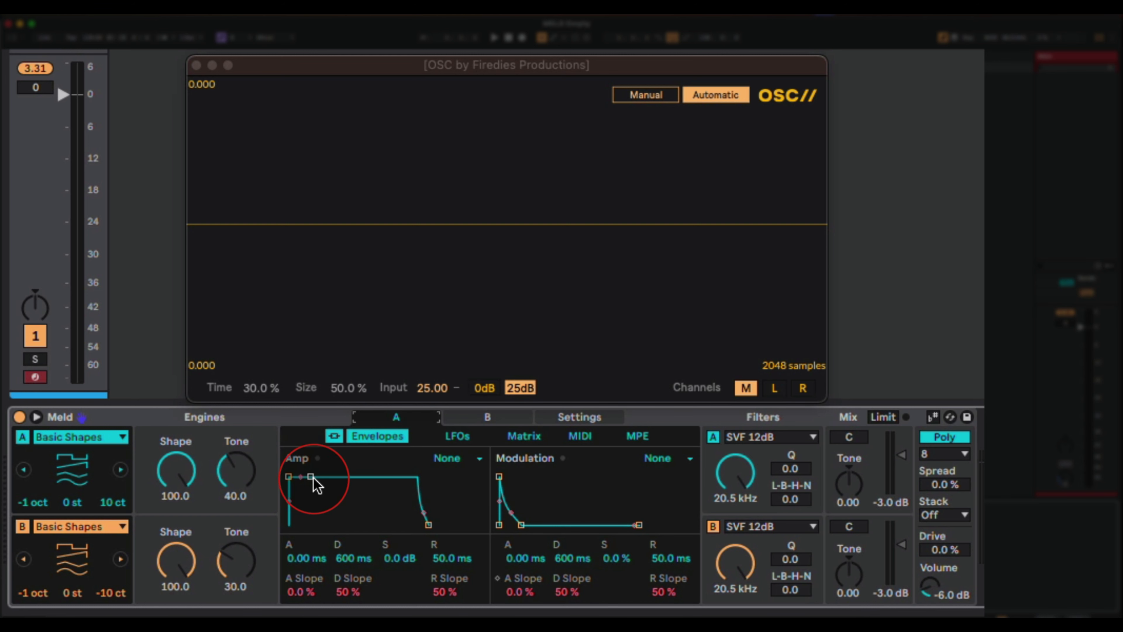
left_click_drag(311, 476, 384, 505)
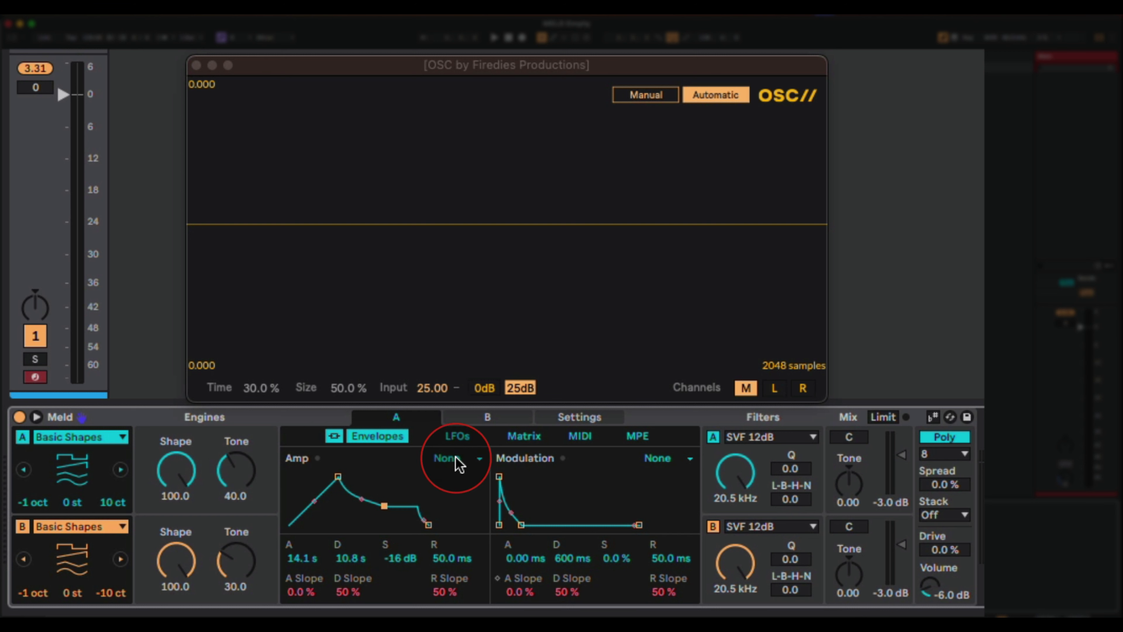
left_click(491, 420)
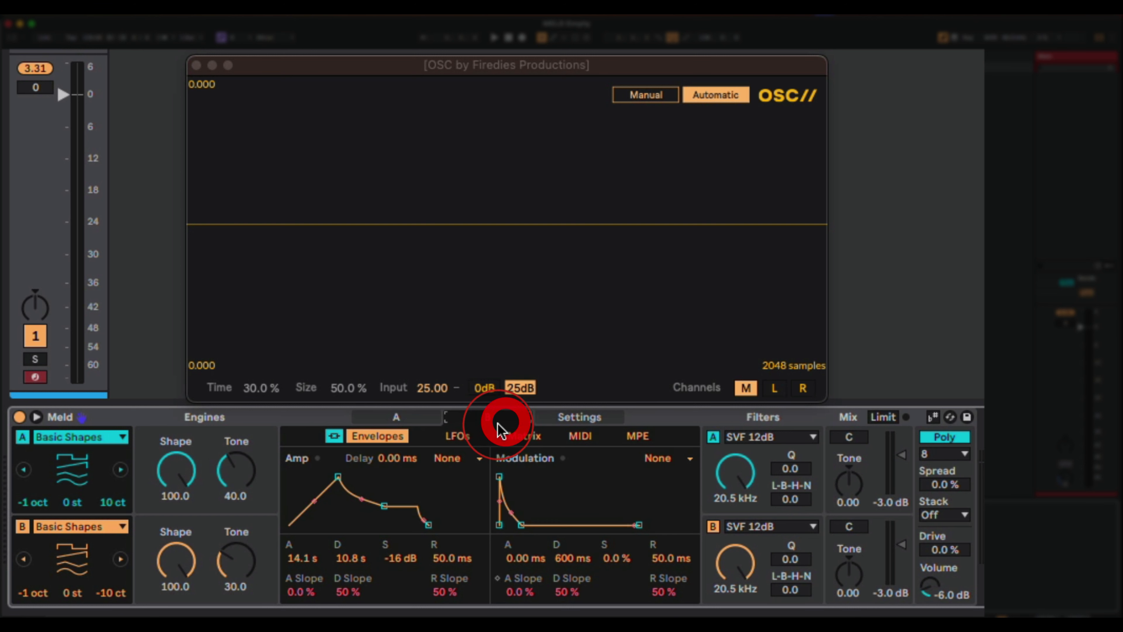
Step: Return the linked Amp envelope's Attack to 0 ms and its Sustain to 0 dB
left_click_drag(338, 477, 289, 477)
left_click(380, 417)
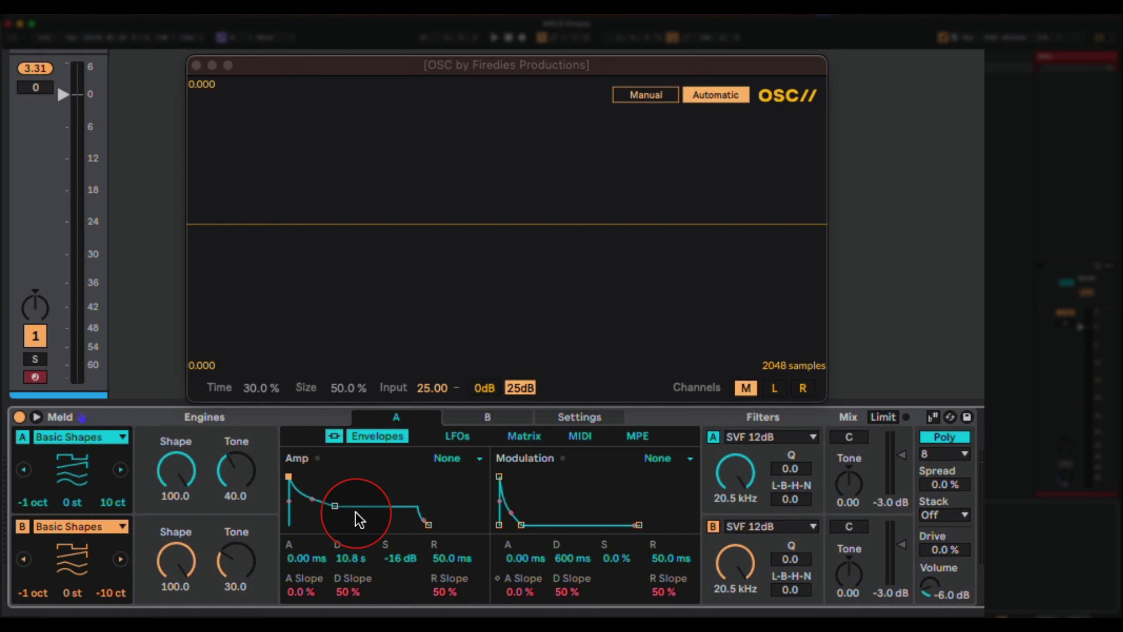
left_click(335, 507)
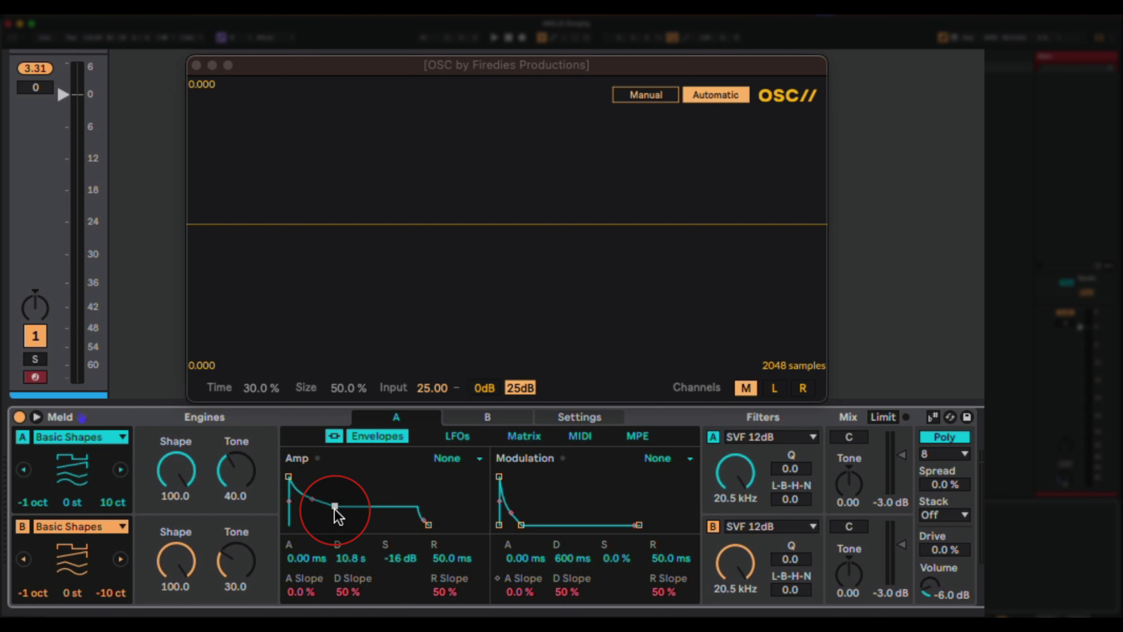
left_click_drag(389, 575, 390, 572)
double_click(395, 566)
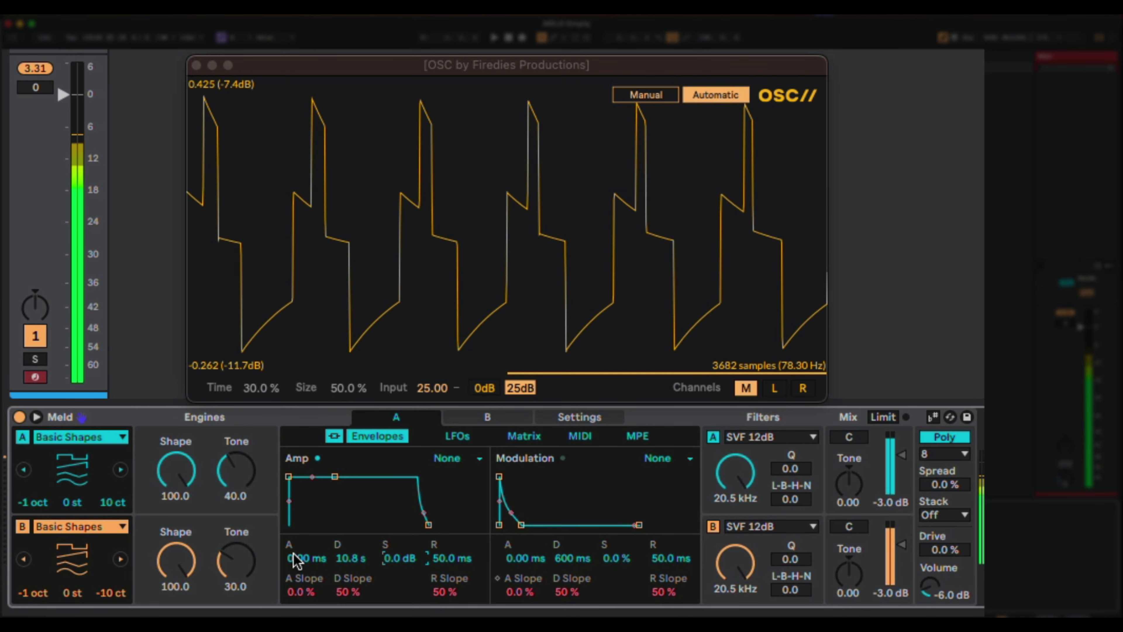
Step: Lengthen the Amp envelope's Attack to 2.34 s to hear its effect, and return it to 0 ms
left_click_drag(286, 484, 321, 481)
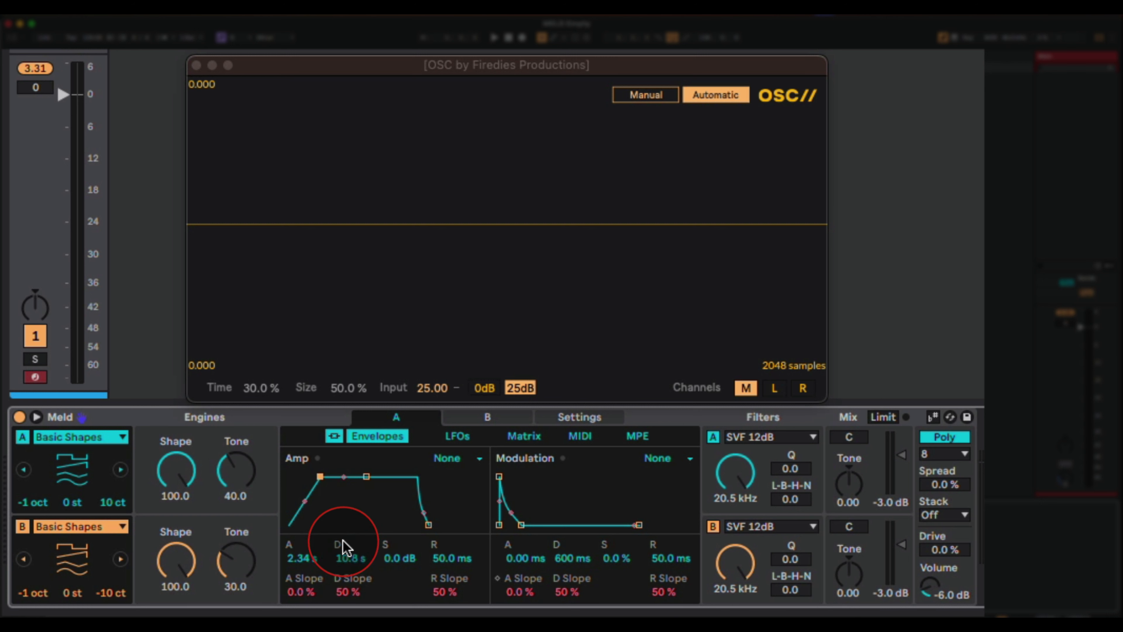
left_click_drag(320, 477, 288, 480)
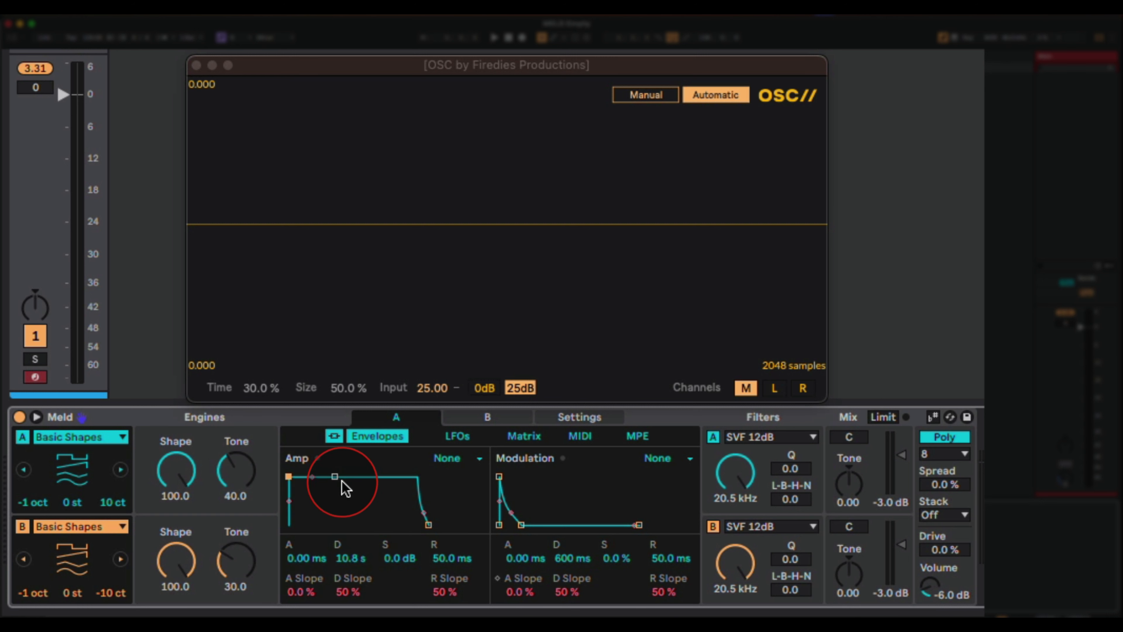
Step: Lower the Sustain of the linked Amp envelope to -24 dB in engine A
left_click_drag(335, 518, 354, 551)
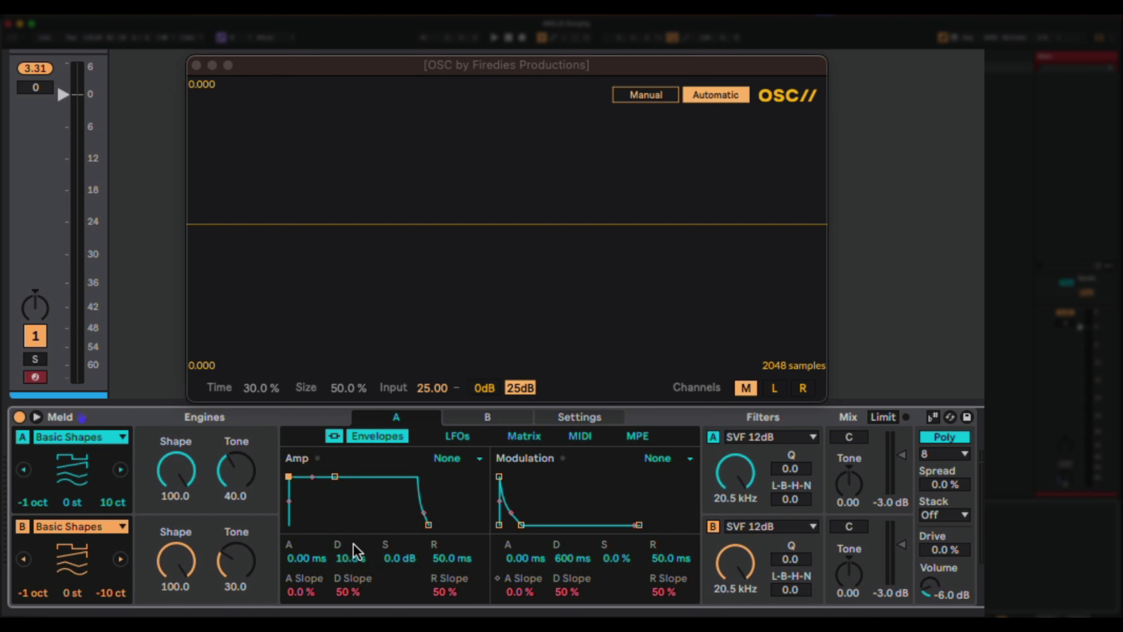
left_click_drag(356, 552, 400, 558)
left_click(315, 500)
left_click(399, 558)
left_click(394, 562)
mouse_move(392, 559)
left_mouse_down()
mouse_move(392, 602)
mouse_move(394, 565)
left_mouse_up()
left_click(299, 494)
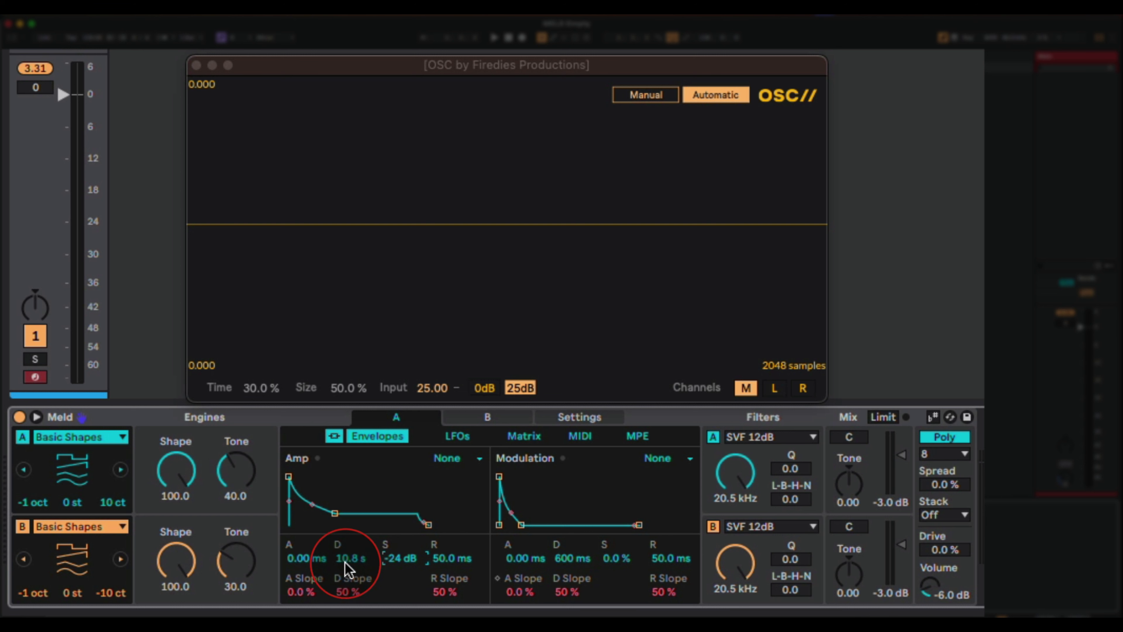
Step: Shorten the Amp envelope's Decay to 2.06 s and hear how quickly the level falls
left_click_drag(343, 560, 343, 580)
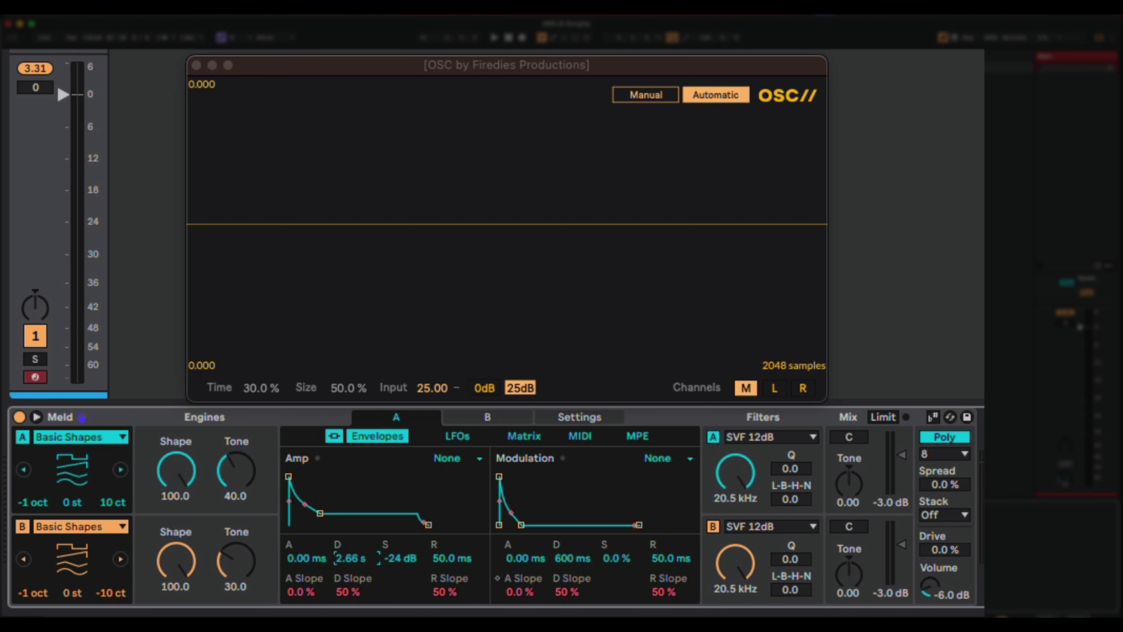
left_click_drag(347, 571, 348, 570)
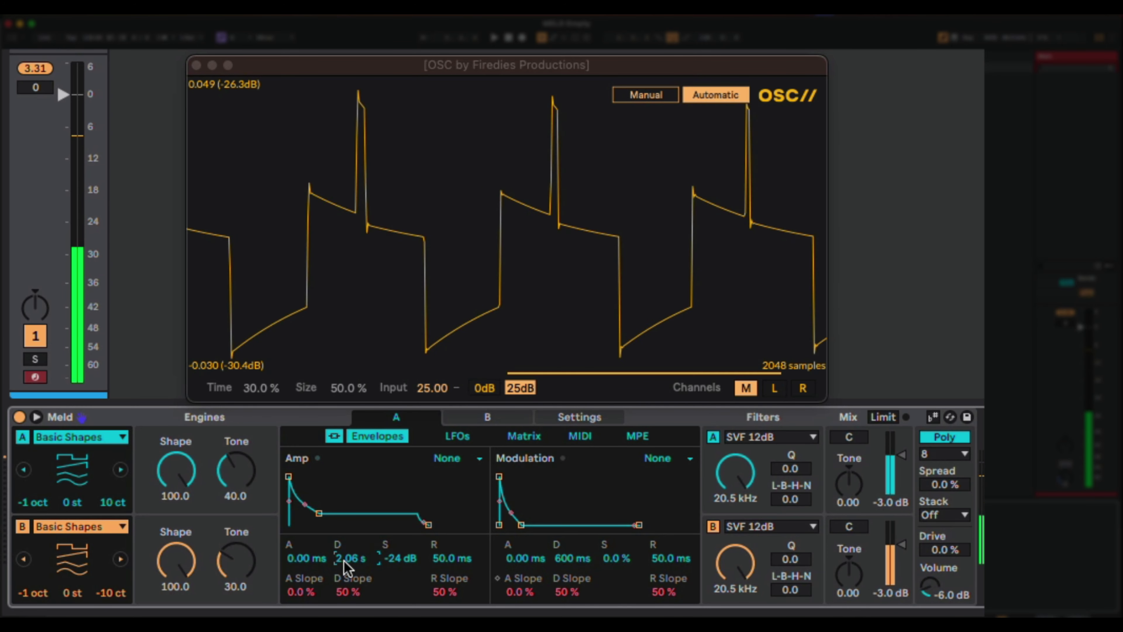
left_click(289, 478)
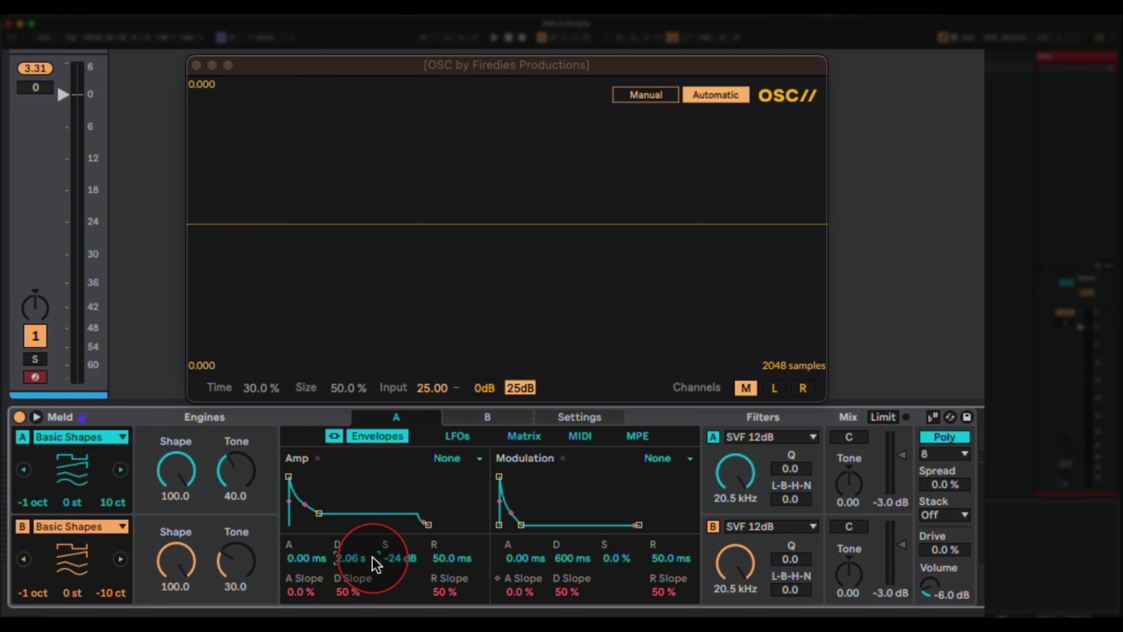
left_click(347, 562)
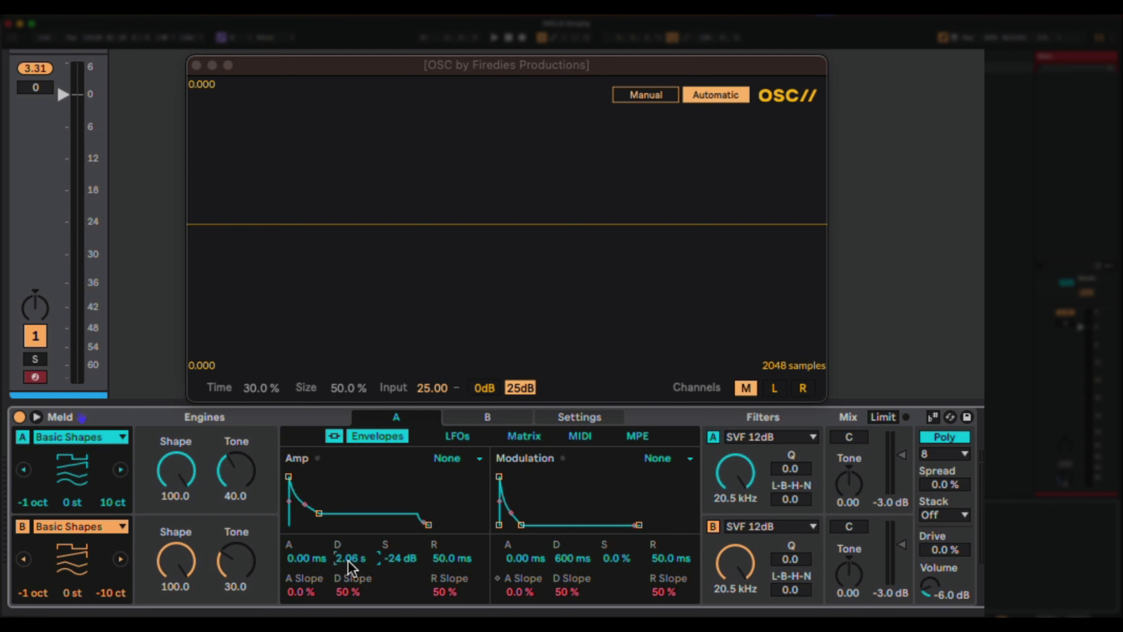
left_click(347, 562)
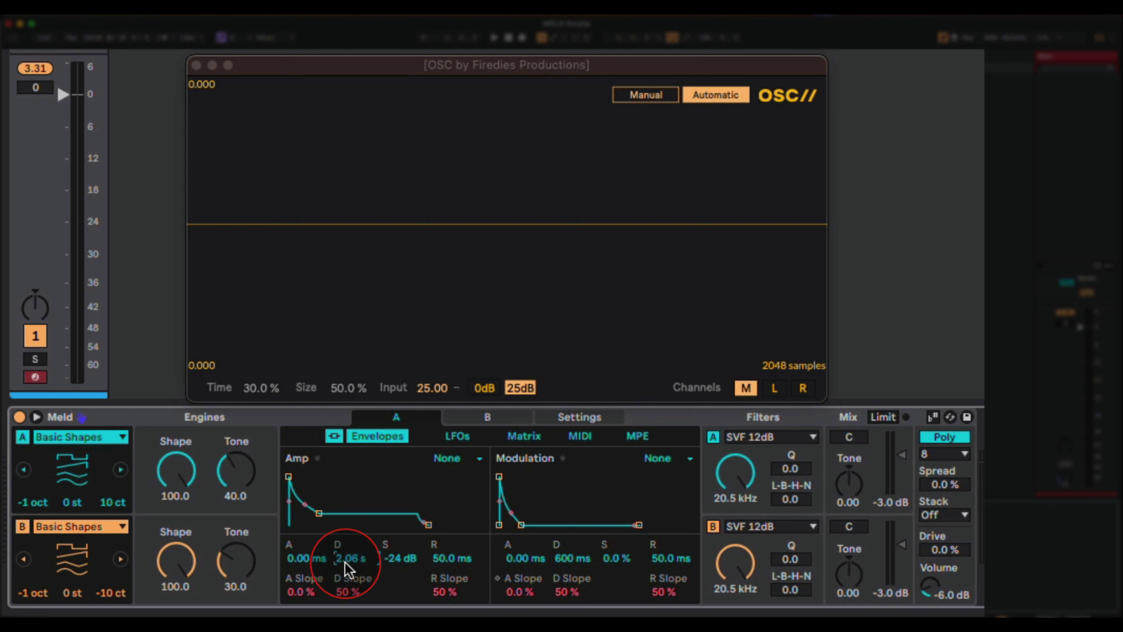
Step: Return the Amp envelope's Sustain to 0 dB
left_click(396, 566)
left_click(394, 559)
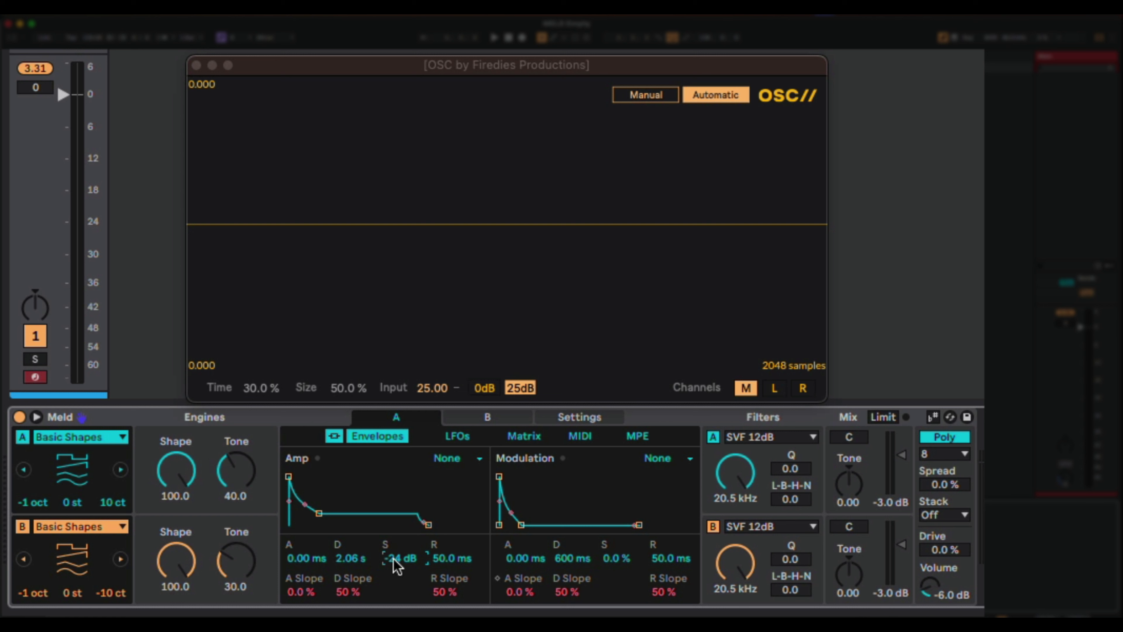
left_click_drag(393, 559, 387, 559)
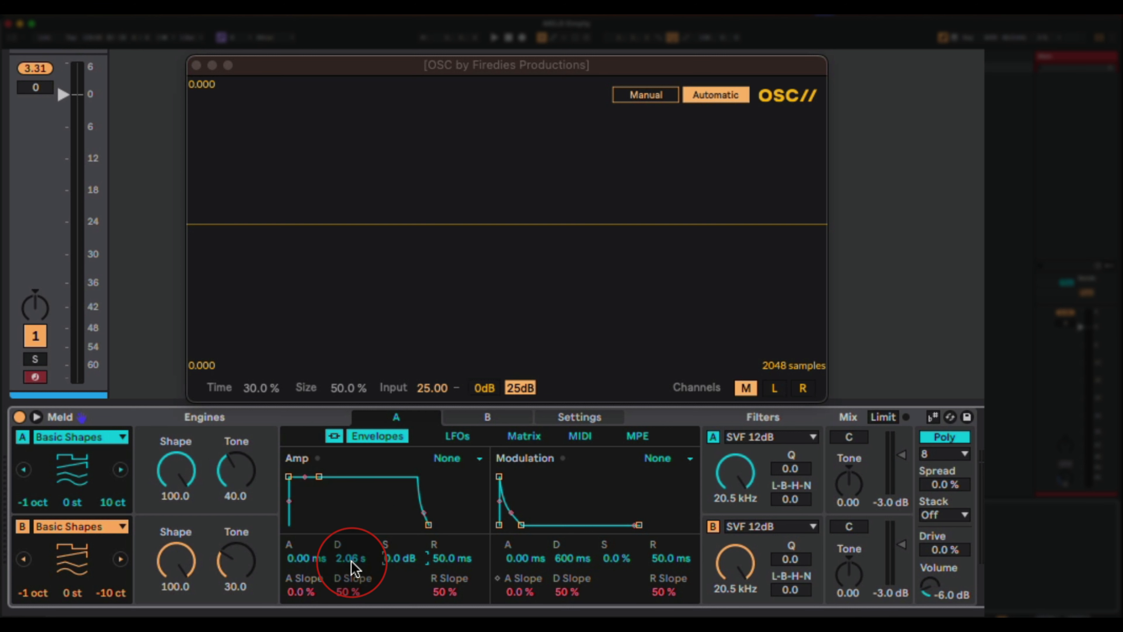
Step: Try Amp envelope Decay times of 900 ms and 300 ms, and settle on 1 s
left_click(351, 559)
type("900")
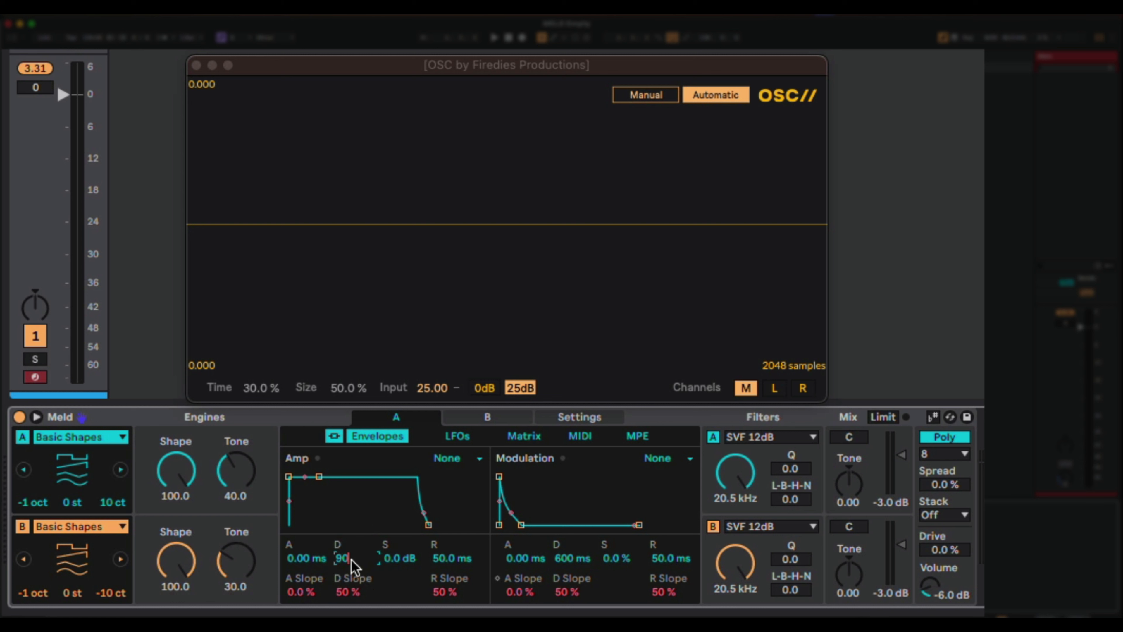
key("Return")
left_click(353, 558)
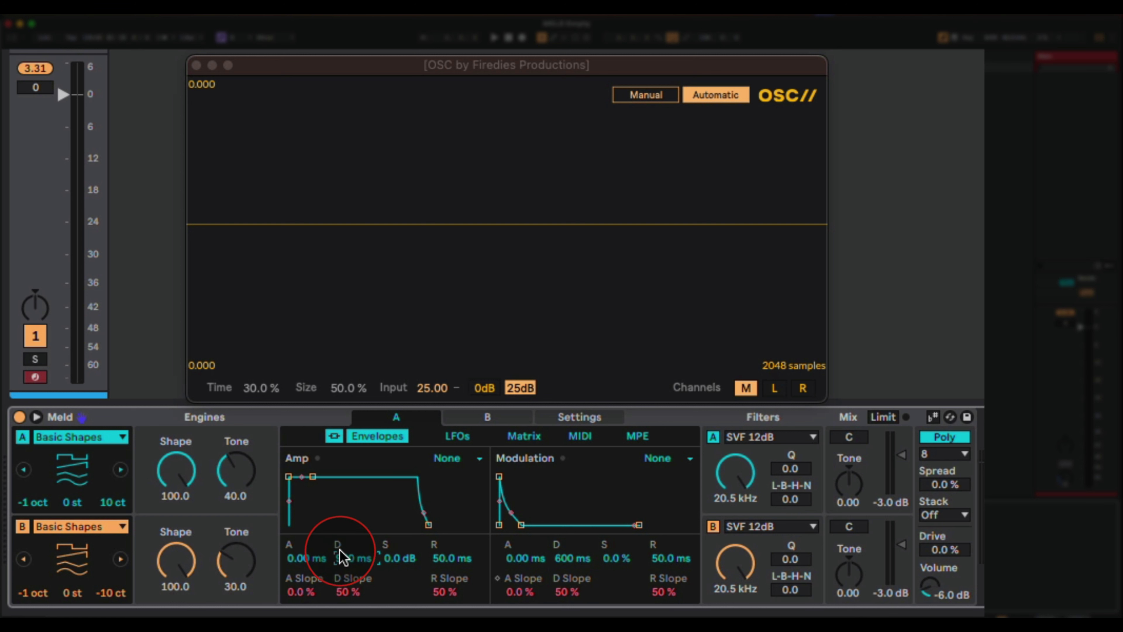
type("300")
key("Return")
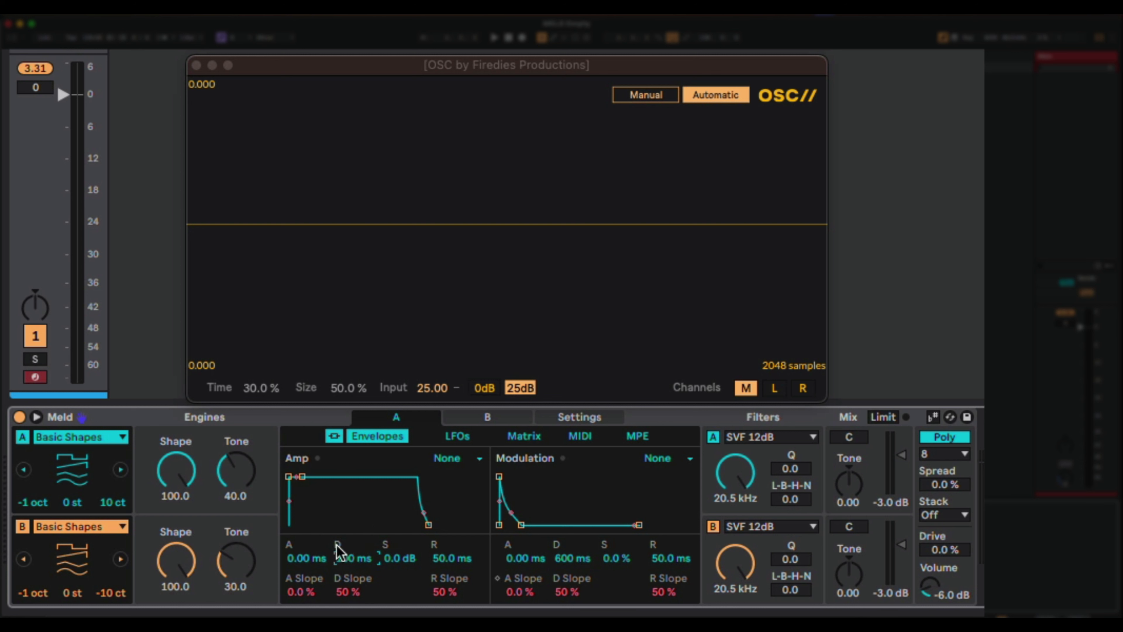
left_click(343, 560)
type("1000")
key("Return")
Step: Lengthen the Amp envelope's Release to 1.5 s to hear its effect, and shorten it to 120 ms
left_click_drag(336, 558, 440, 560)
left_click_drag(440, 555, 418, 485)
left_click_drag(377, 566, 454, 567)
left_click(440, 556)
type("1500")
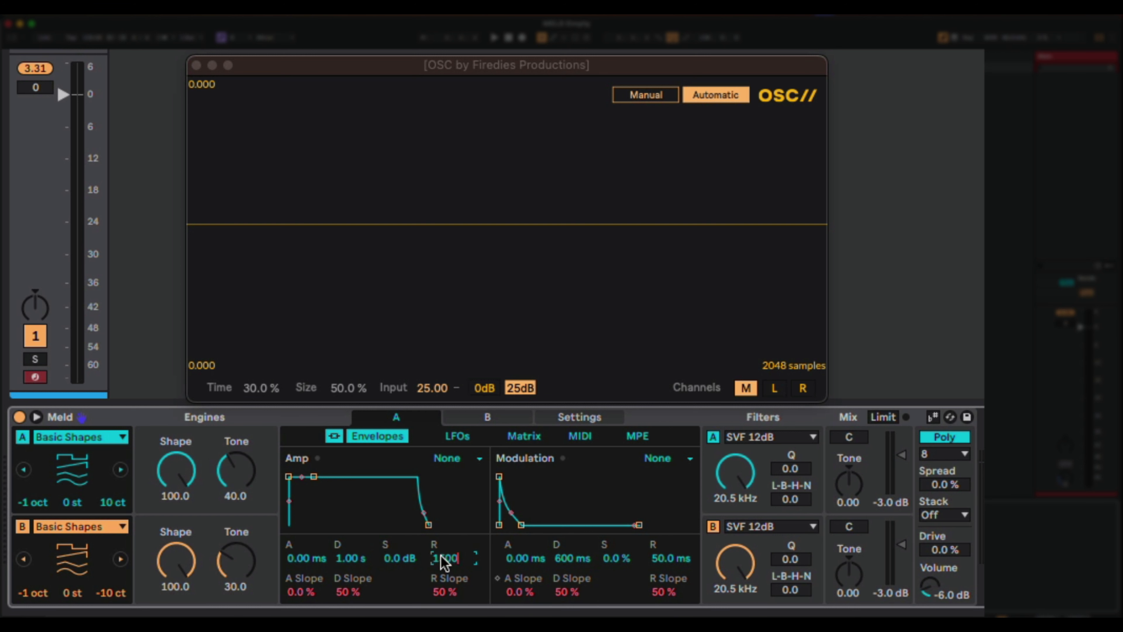
key("Return")
left_click(446, 543)
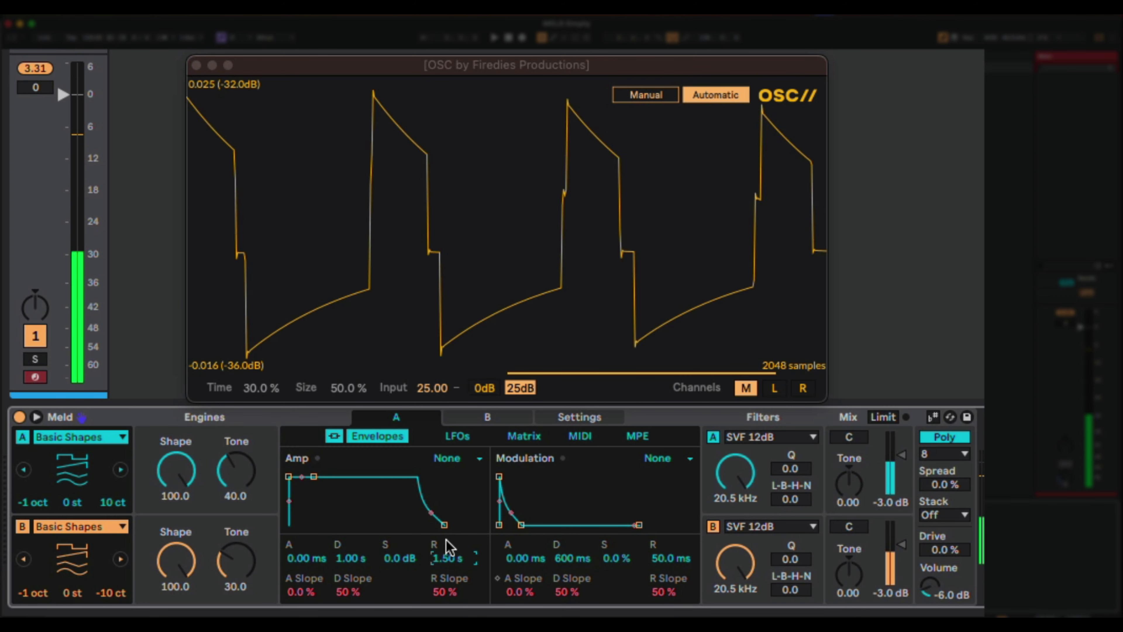
left_click(454, 560)
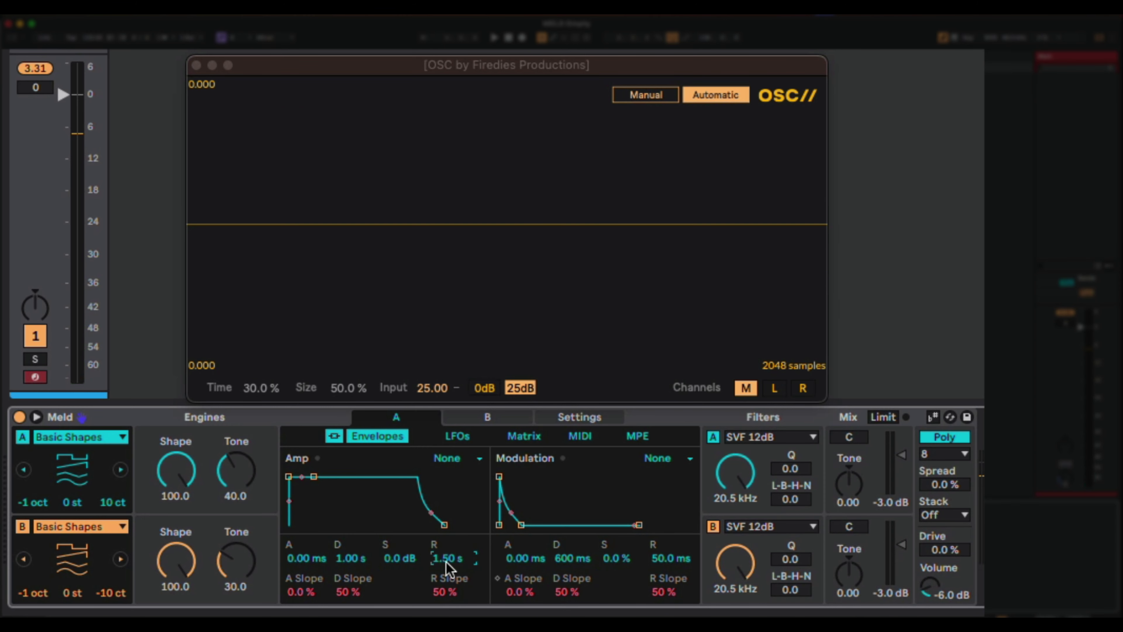
type("120")
key("Return")
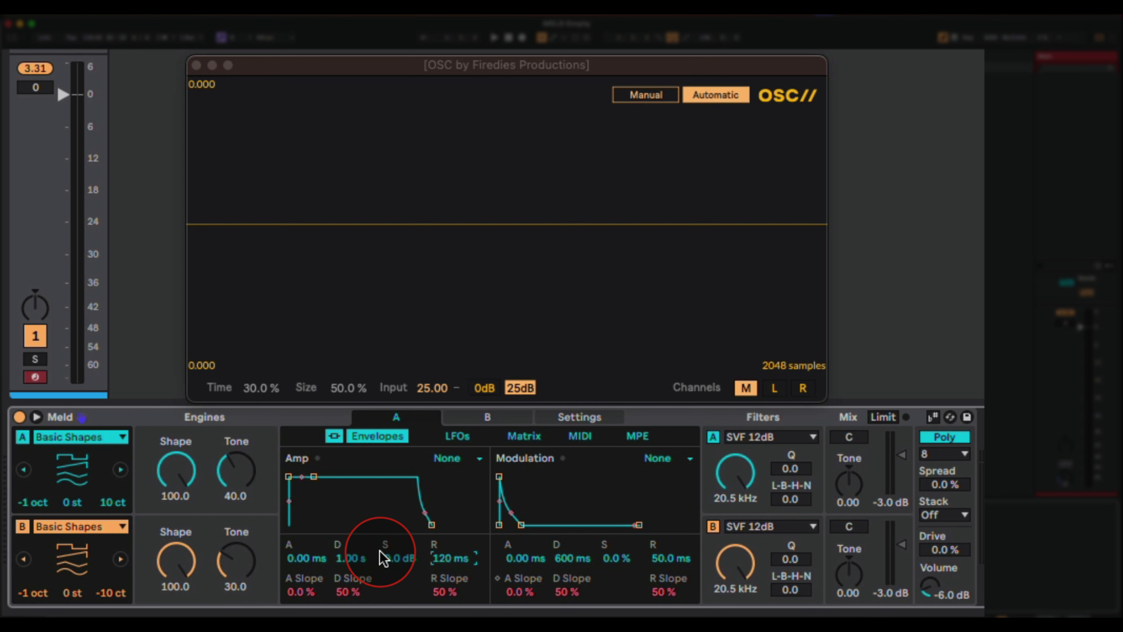
left_click(391, 564)
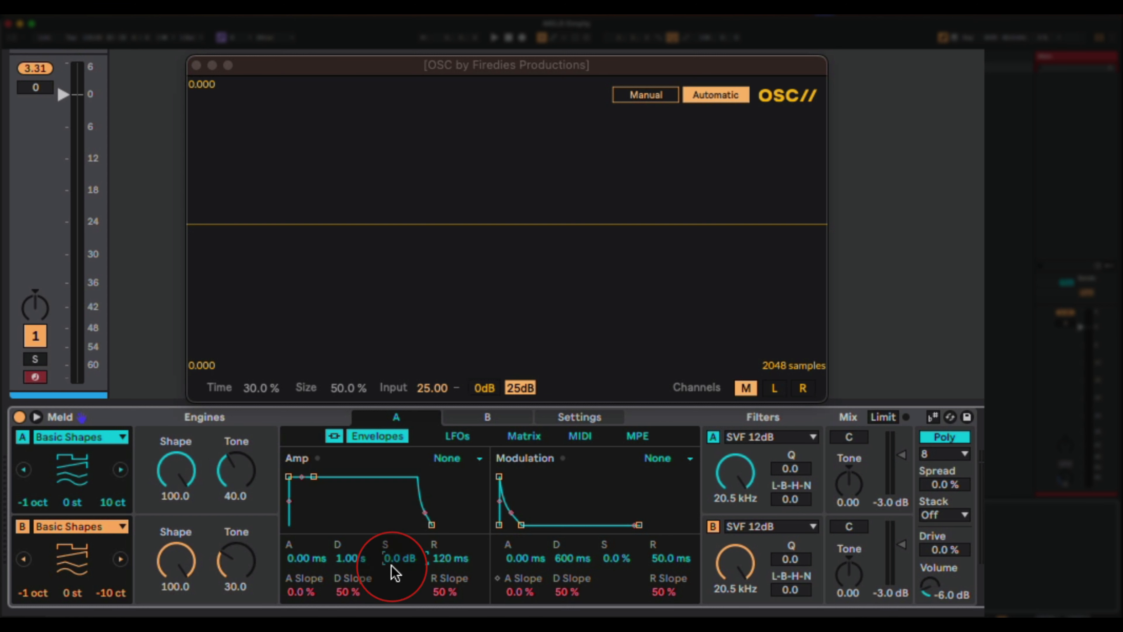
Step: Delay engine B's Amp envelope by 2 s to hear its effect, and reset the Delay to 0 ms
left_click(481, 426)
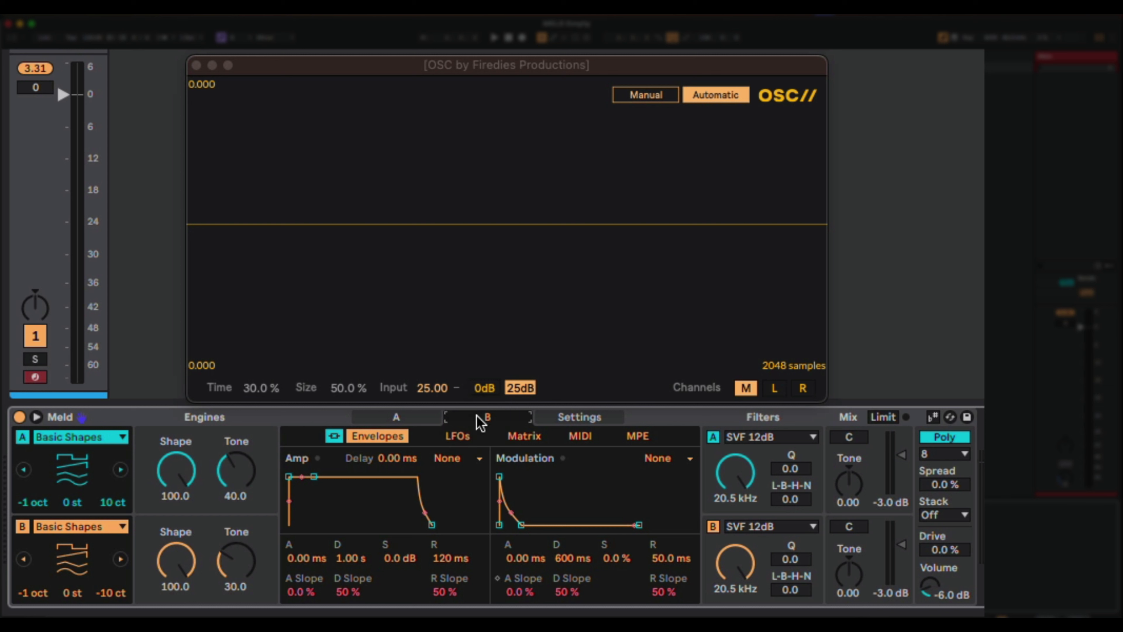
left_click(383, 460)
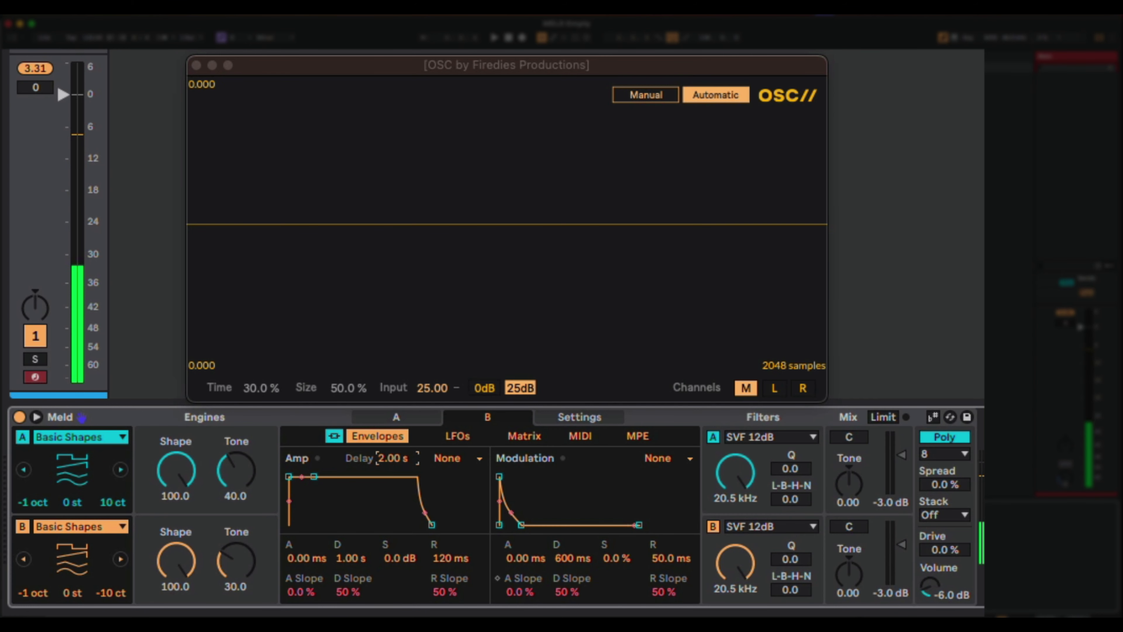
double_click(382, 459)
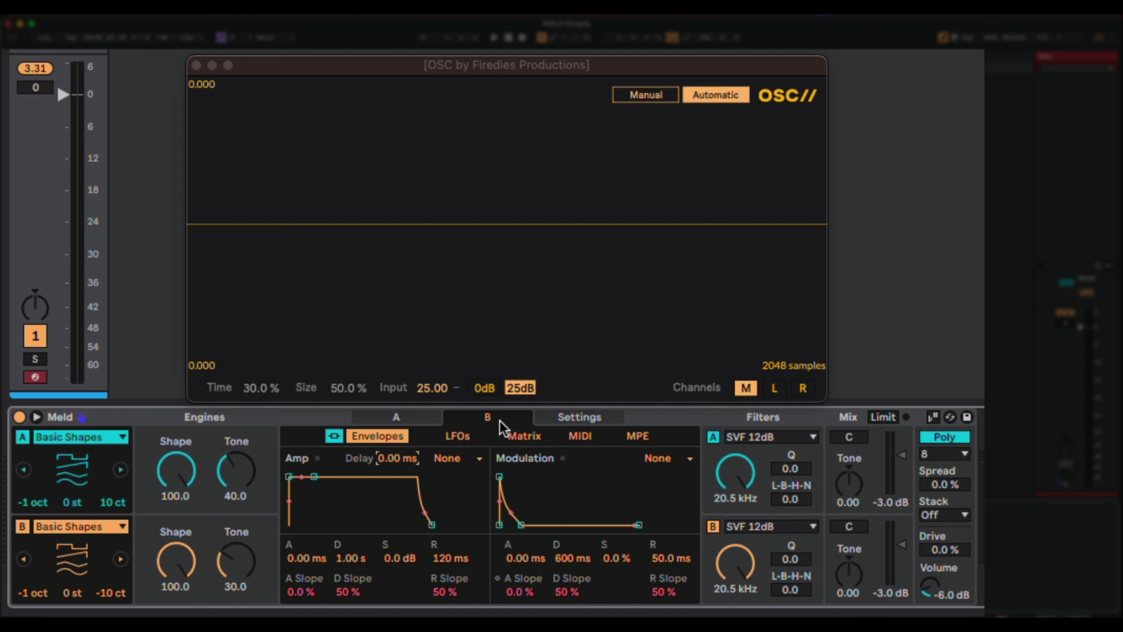
left_click(399, 418)
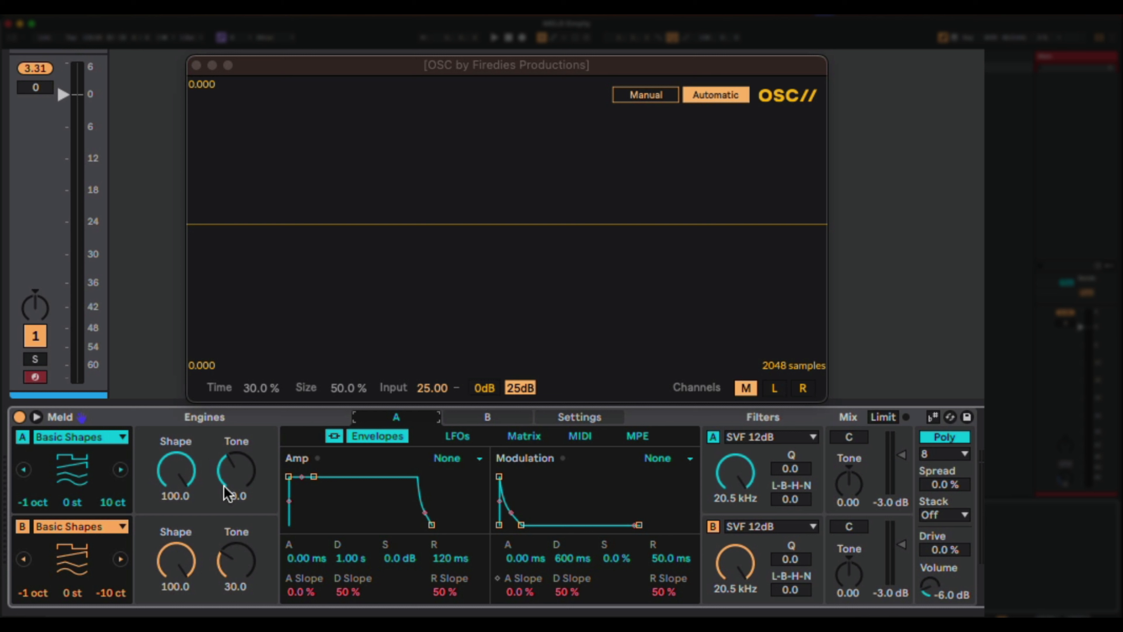
Step: Raise engine A's Tone to 69 to hear its effect, and undo the change
left_click_drag(226, 492, 241, 466)
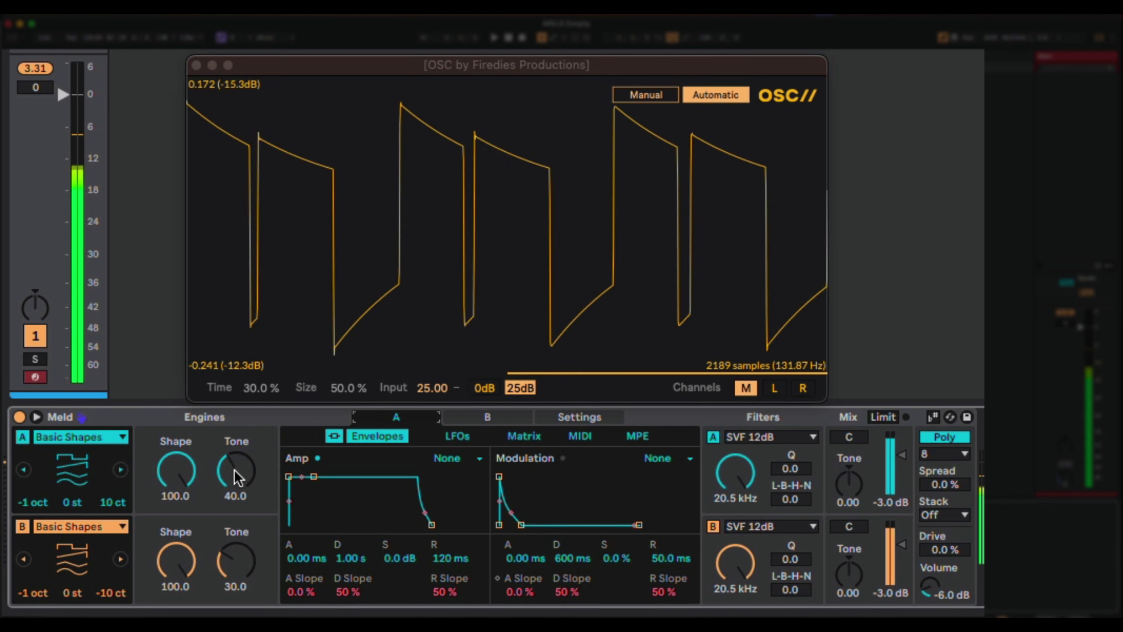
left_click_drag(238, 477, 238, 458)
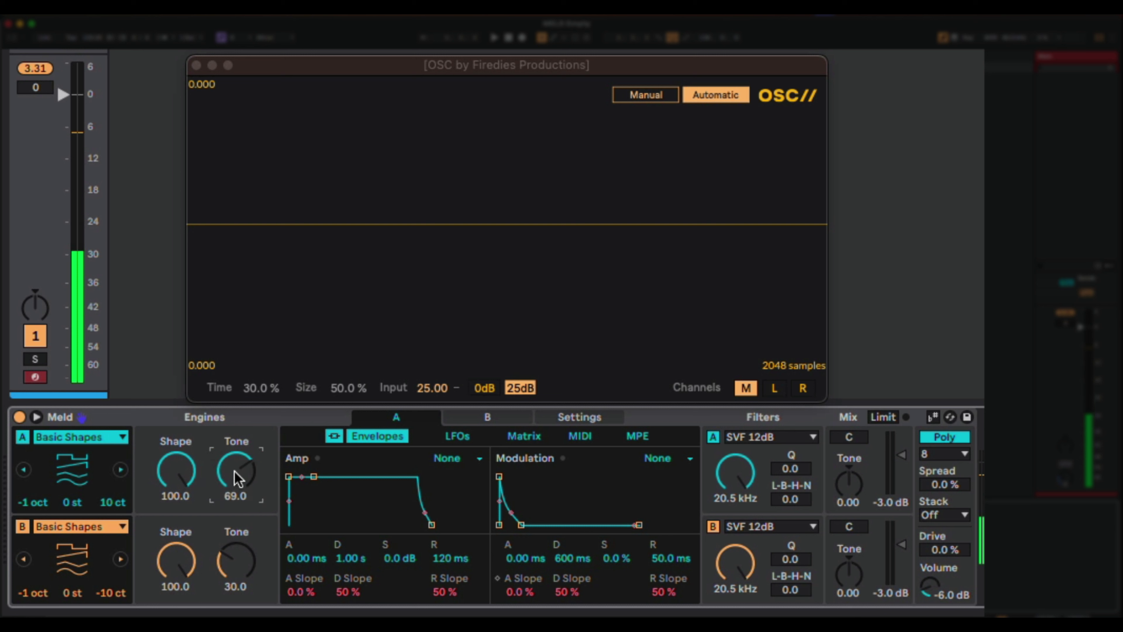
key("super+z")
key("super+z")
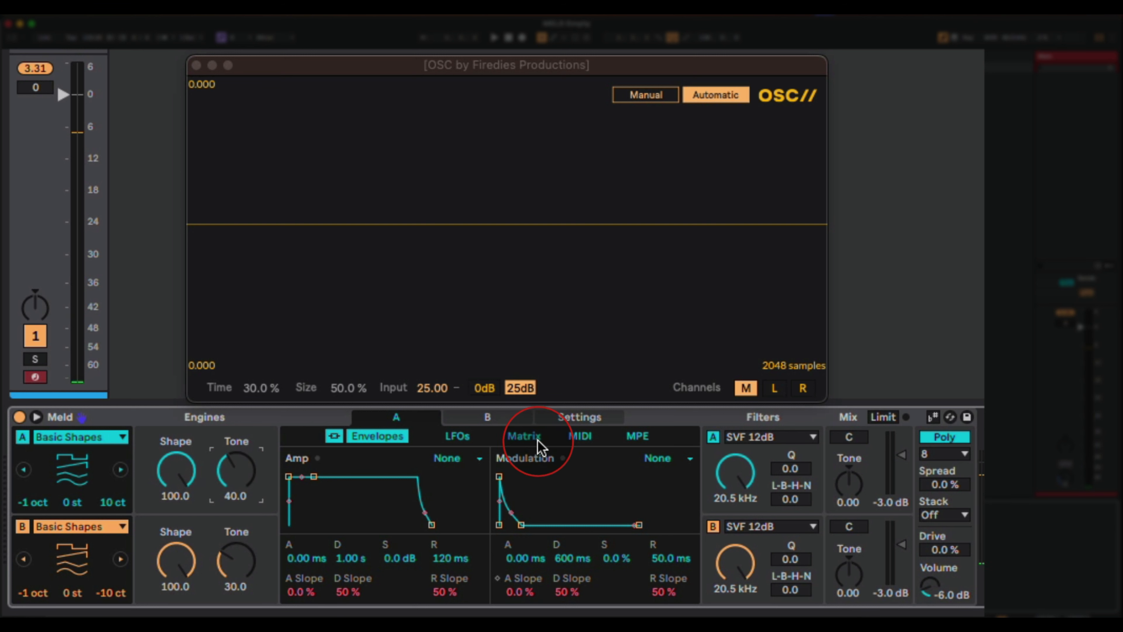
Step: Show Osc Macro 2 in engine A's modulation matrix, sweep the matching Tone knob and return it to 40
left_click(527, 440)
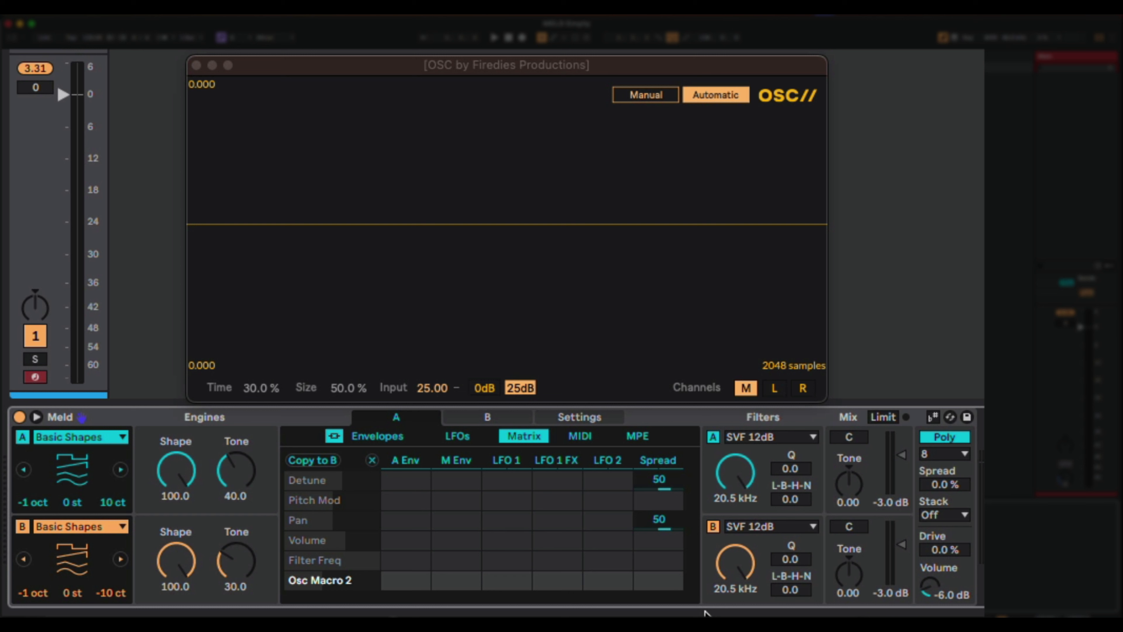
left_click(611, 463)
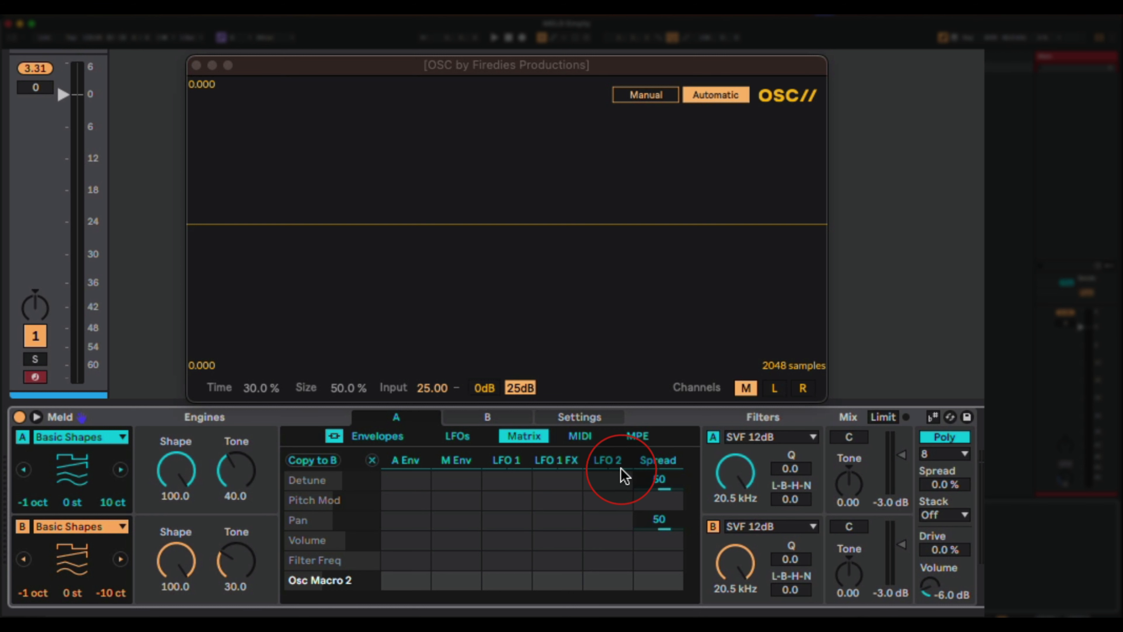
left_click(326, 580)
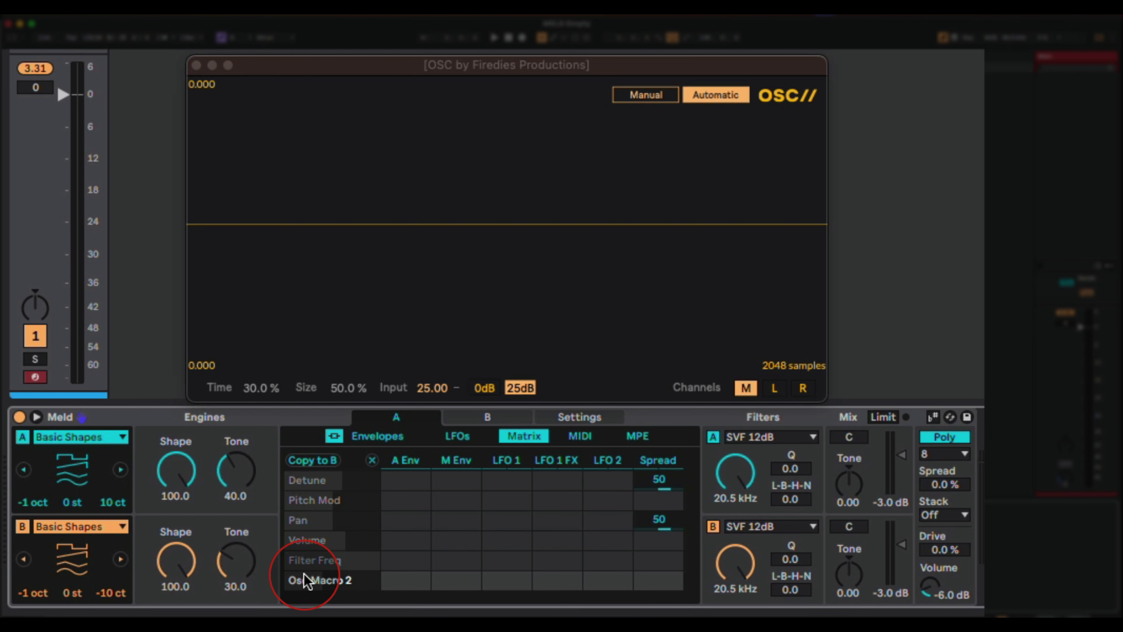
left_click(234, 561)
left_click(238, 482)
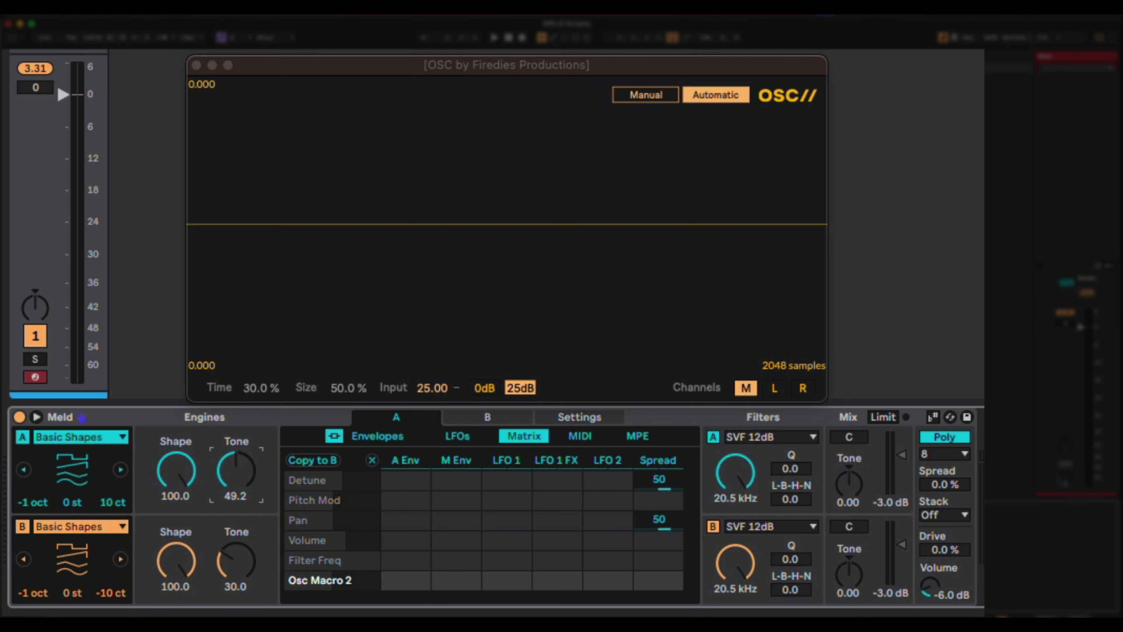
left_click(233, 474)
Step: Modulate engine A's Osc Macro 2 with LFO 2 by an amount of 37
left_click_drag(327, 575, 609, 591)
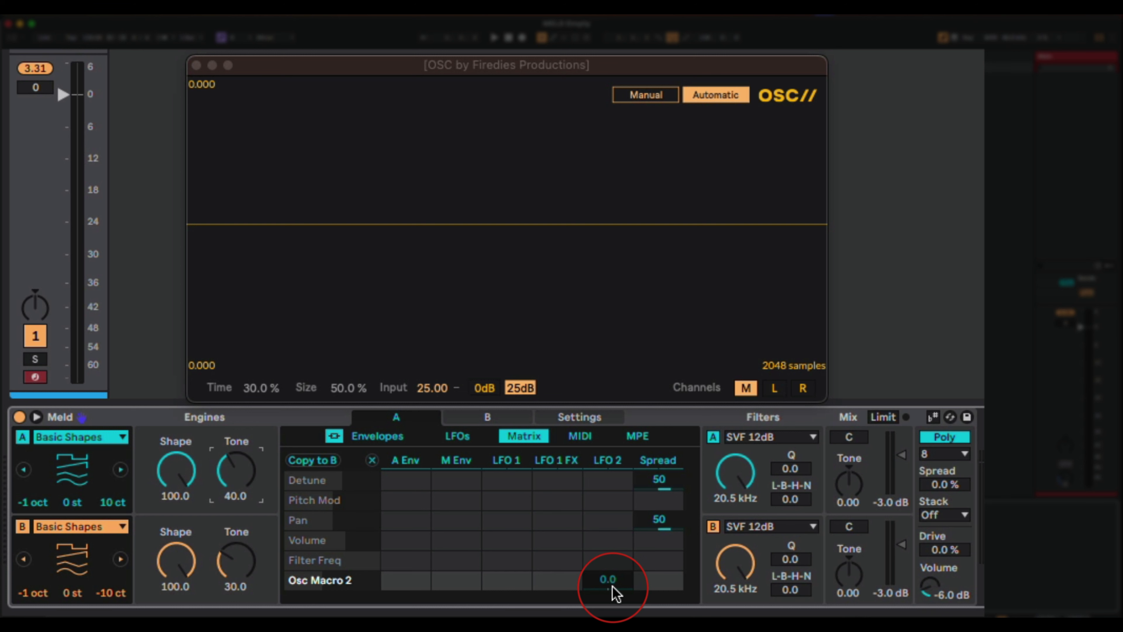
left_click(612, 583)
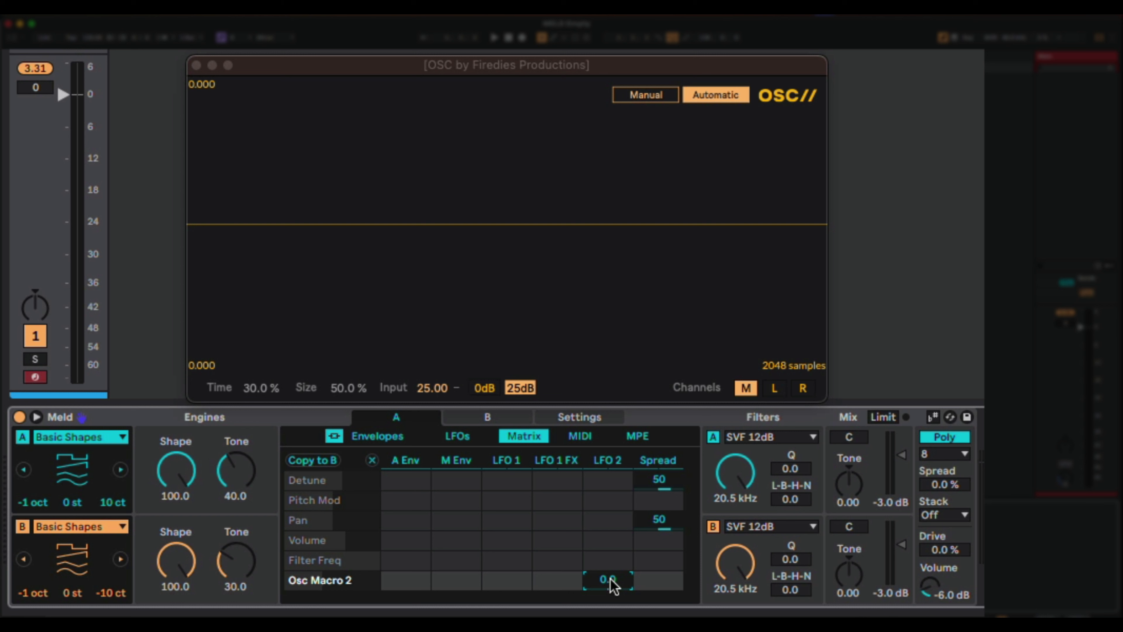
type("37")
left_click(568, 521)
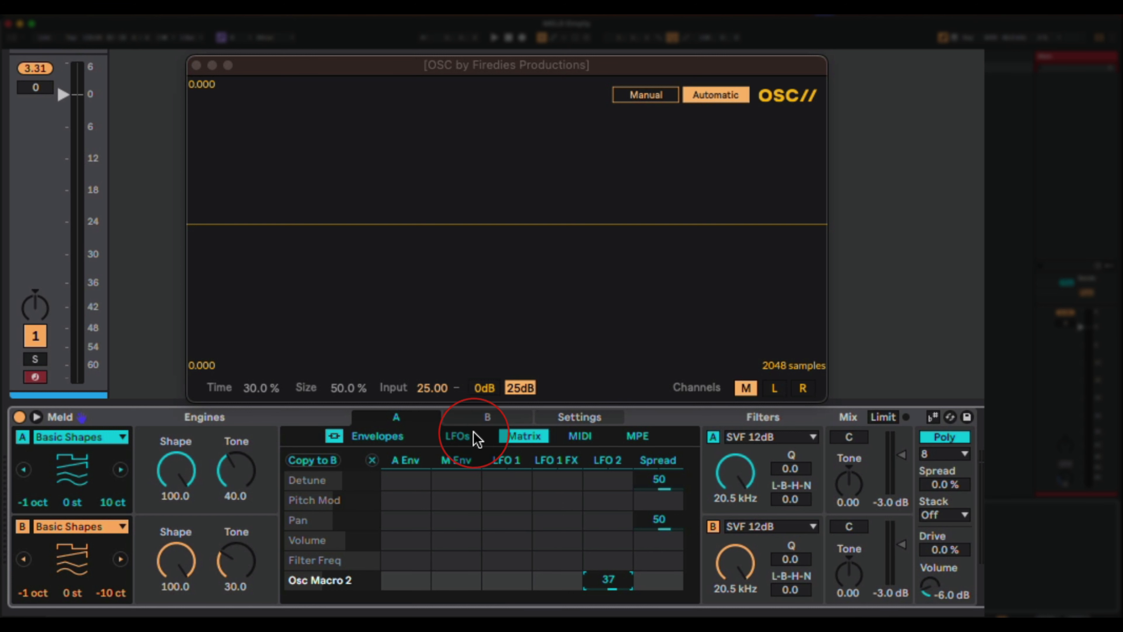
Step: Set engine A's LFO 2 to a Tri wave at 0.2 Hz, trying the tempo-synced rate before returning to Hz
left_click(455, 437)
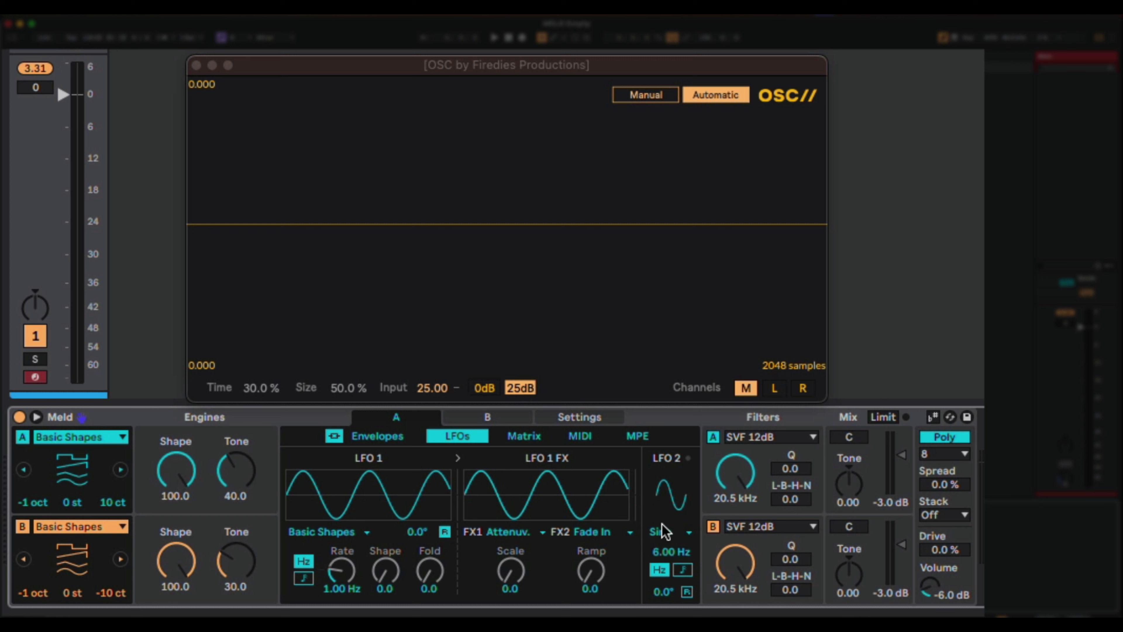
left_click(687, 536)
left_click(679, 565)
left_click(663, 553)
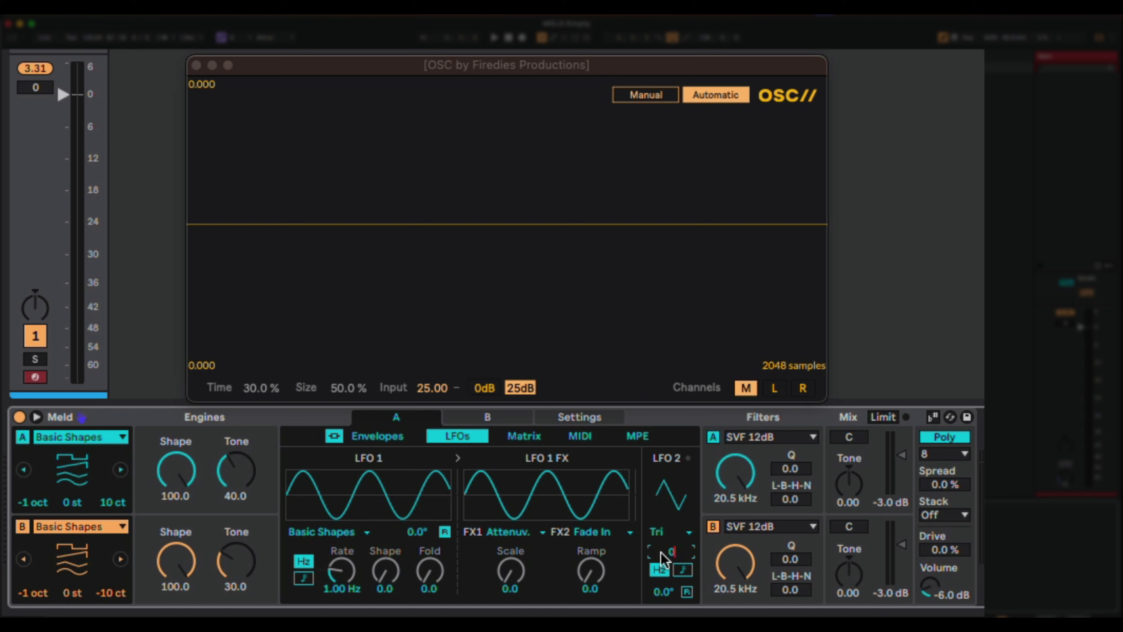
type("0.2")
key("Return")
left_click(684, 573)
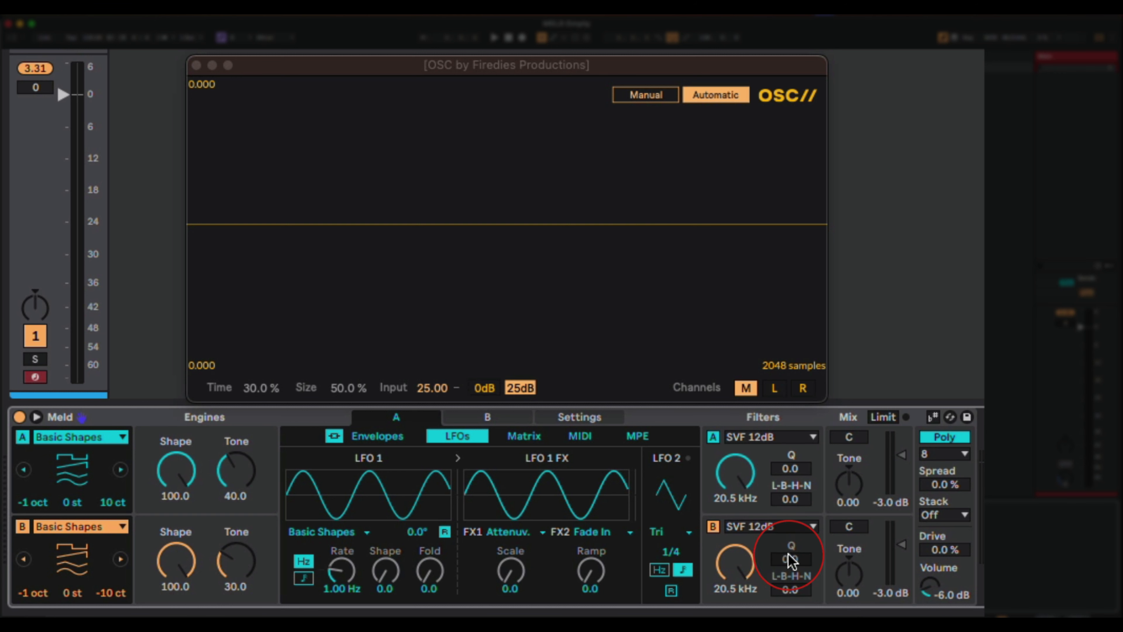
left_click(659, 569)
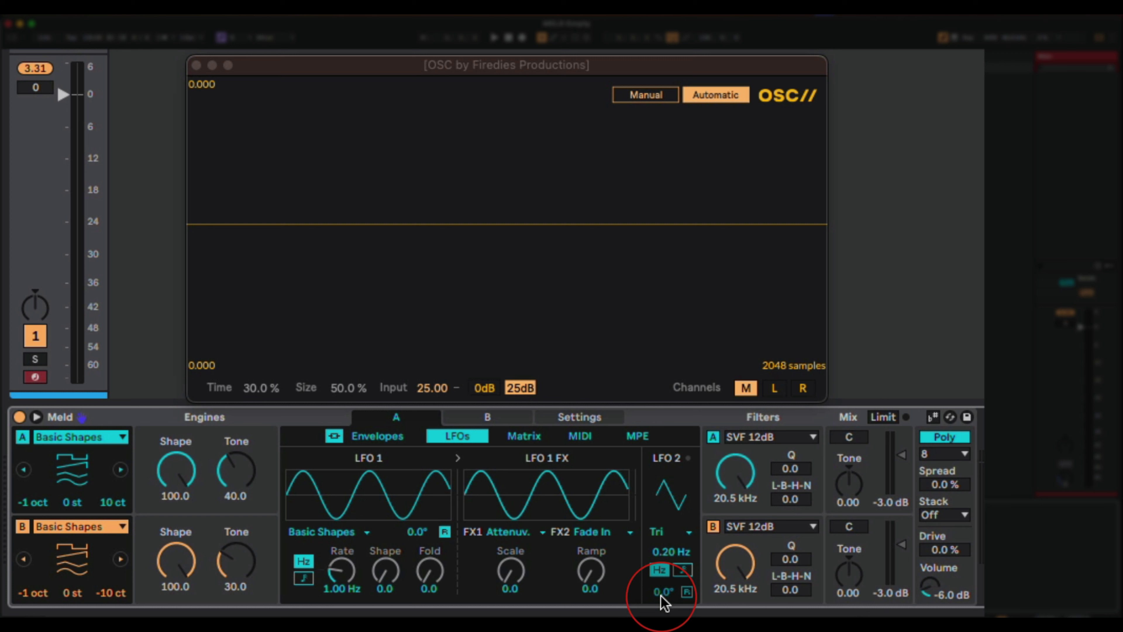
Step: Try retrigger on engine A's LFO 2 and switch it back off
left_click(686, 592)
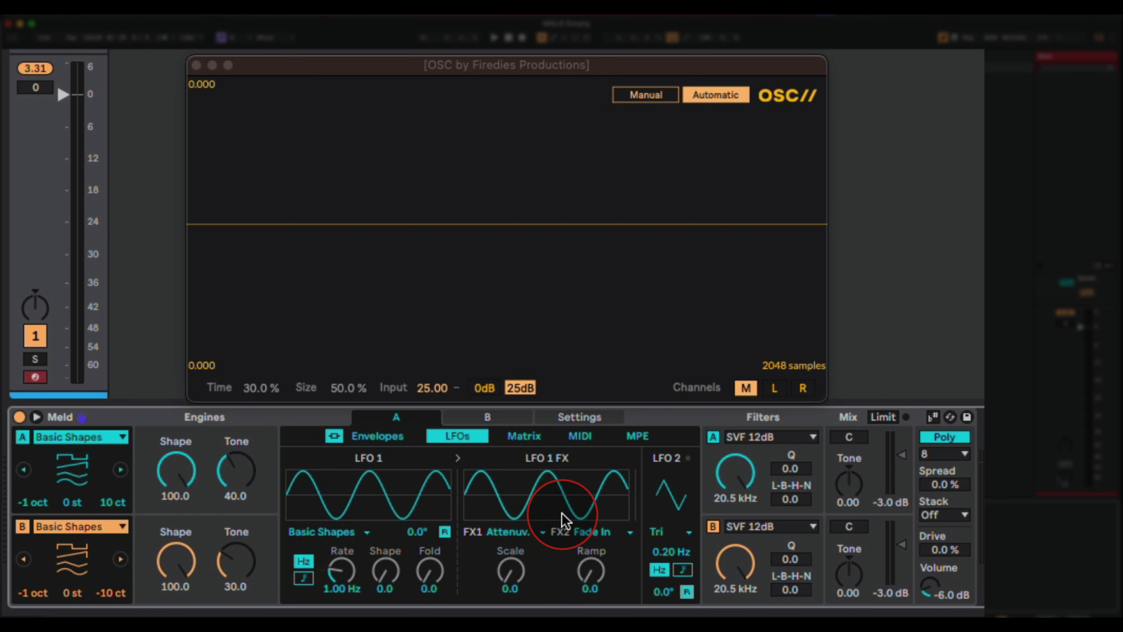
left_click(687, 593)
left_click(687, 592)
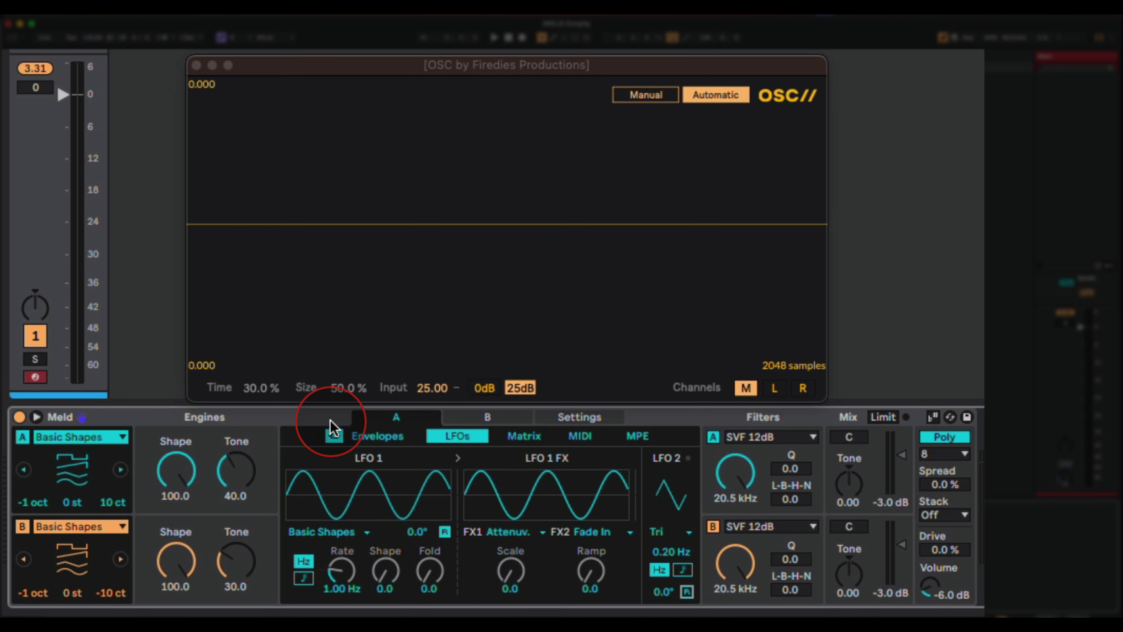
Step: Switch engine B off to hear engine A's LFO 2 modulation on its own
left_click(22, 526)
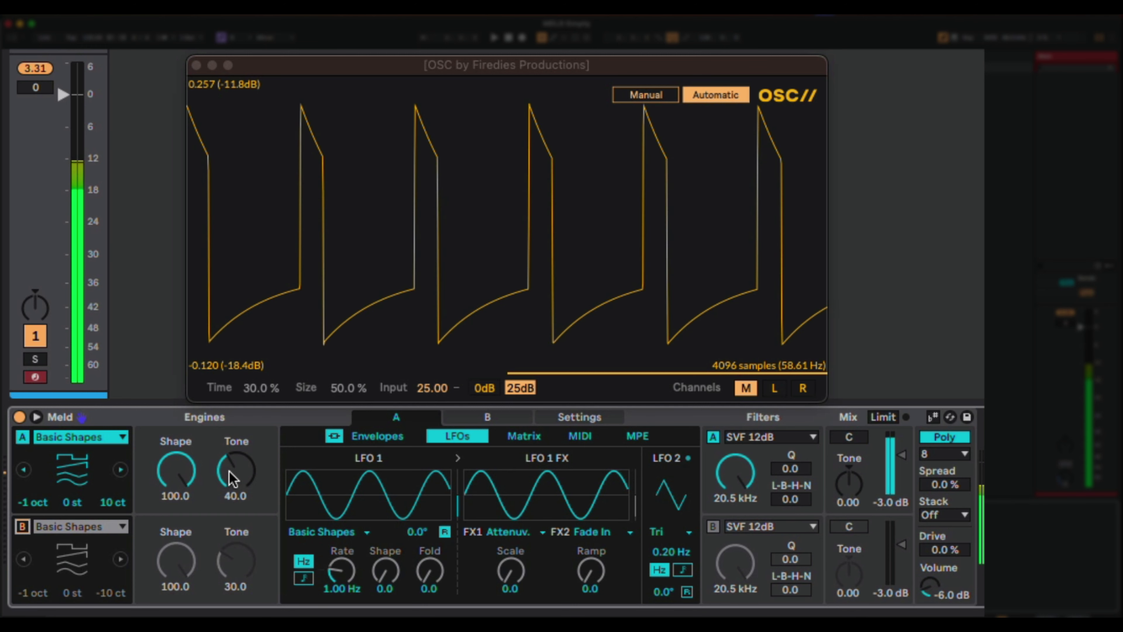
left_click(520, 387)
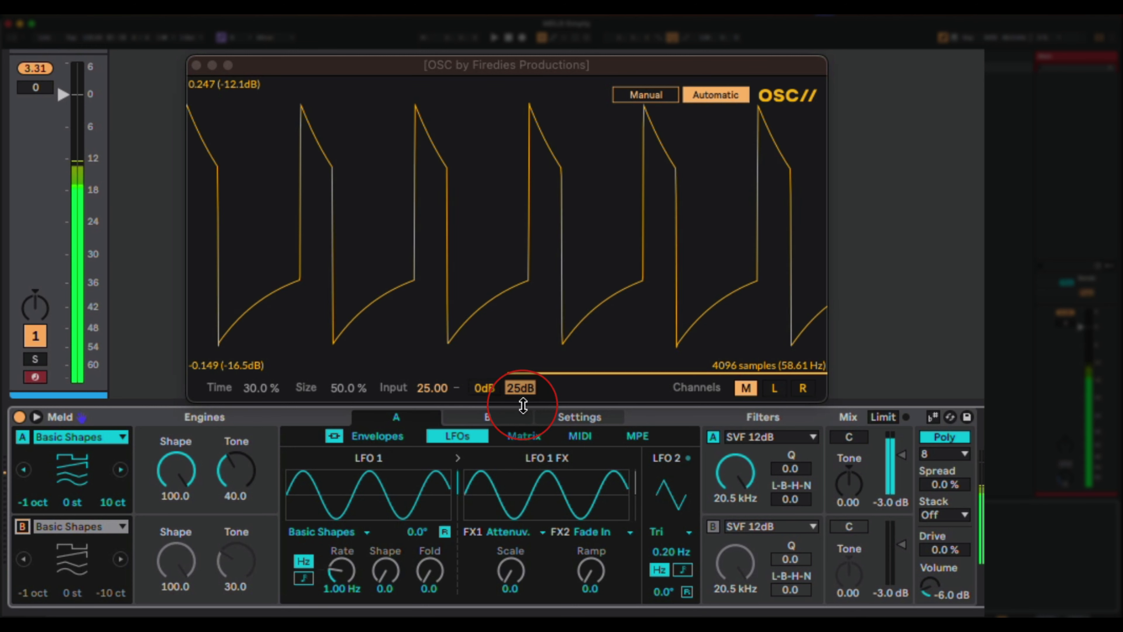
left_click(508, 421)
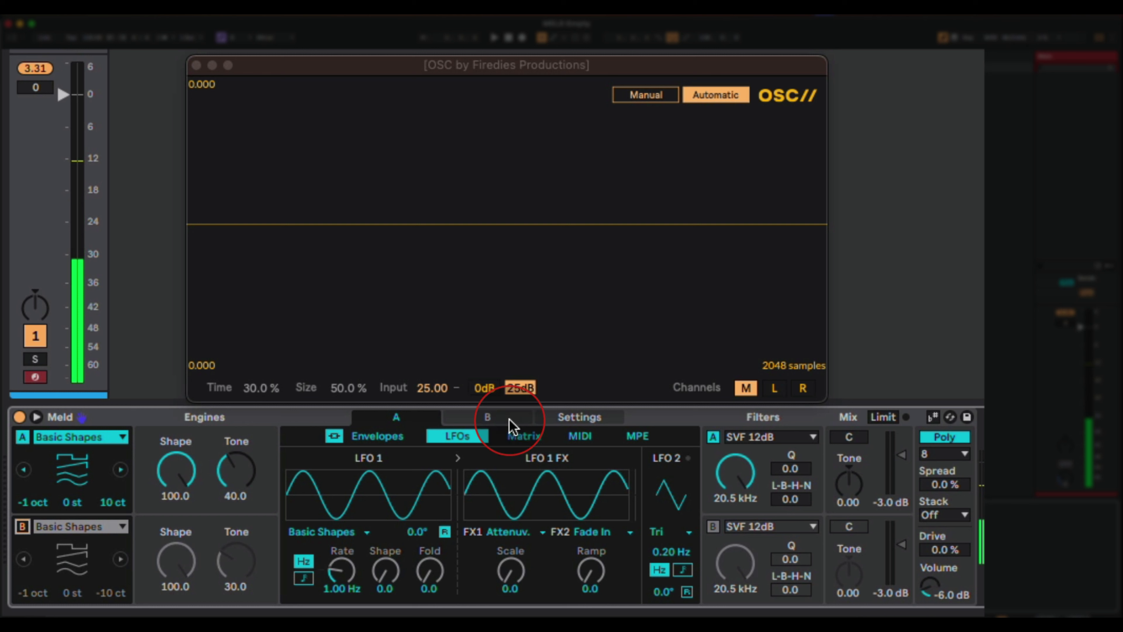
Step: Raise LFO 2's amount on engine A's Osc Macro 2 to 70 to hear it, and return it to 37
left_click(531, 434)
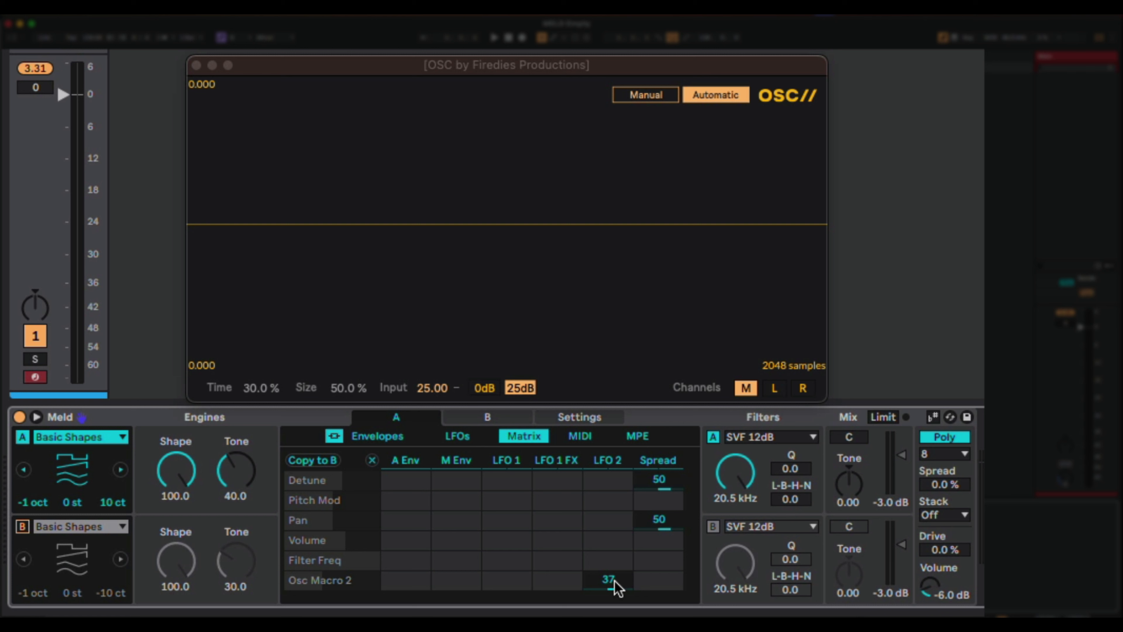
left_click_drag(614, 581, 615, 558)
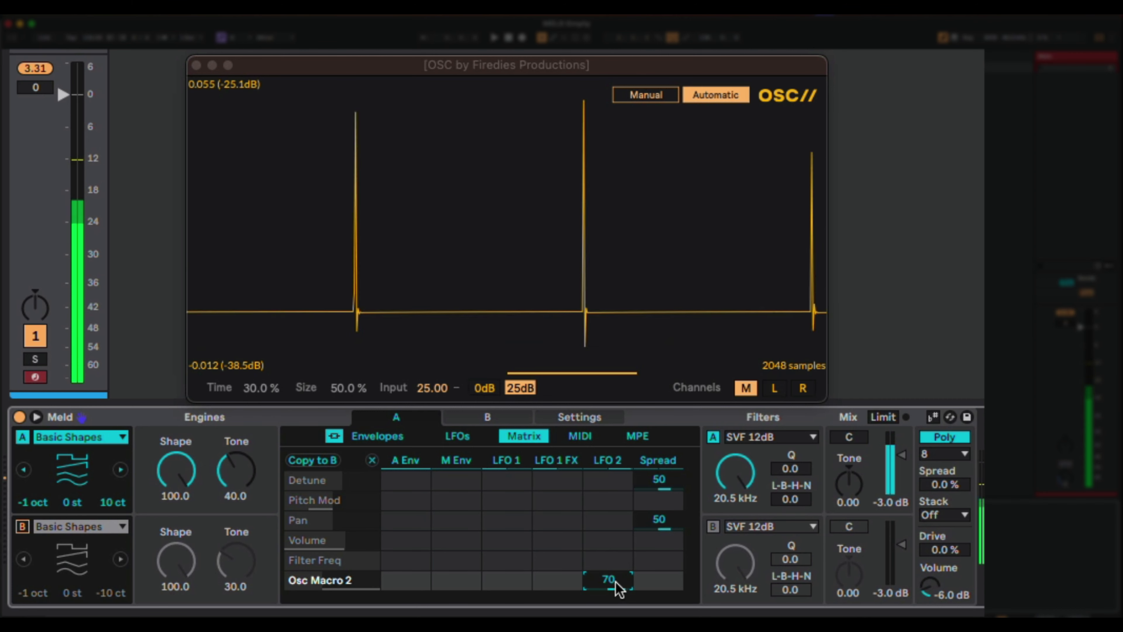
type("37")
key("Return")
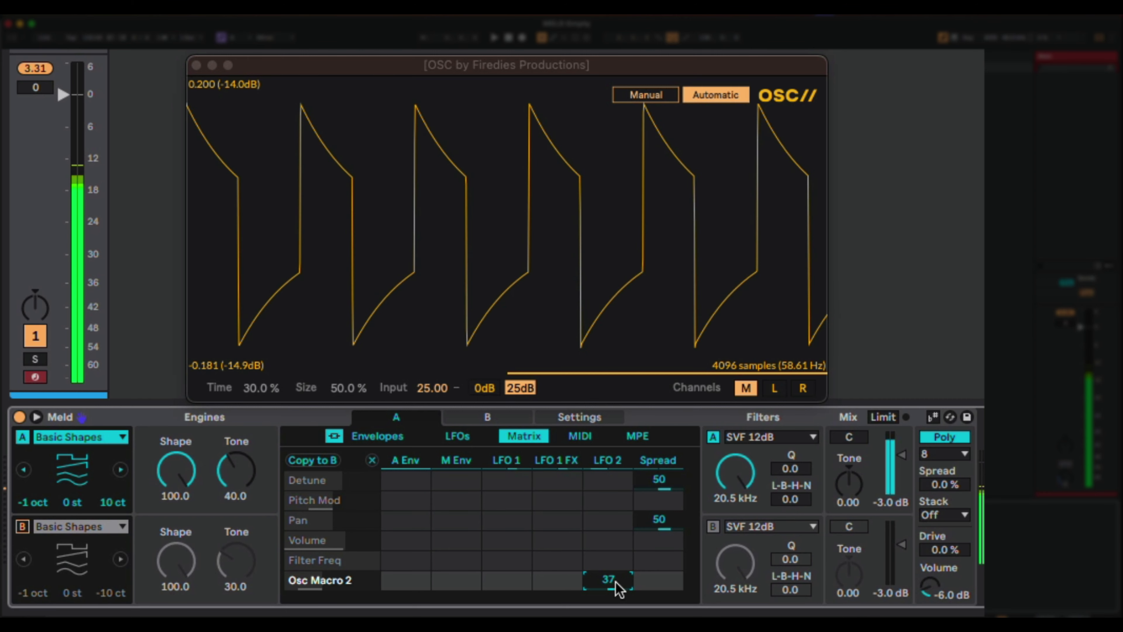
Step: Try a faster rate on engine A's LFO 2 and reset it to 0.2 Hz
left_click(459, 437)
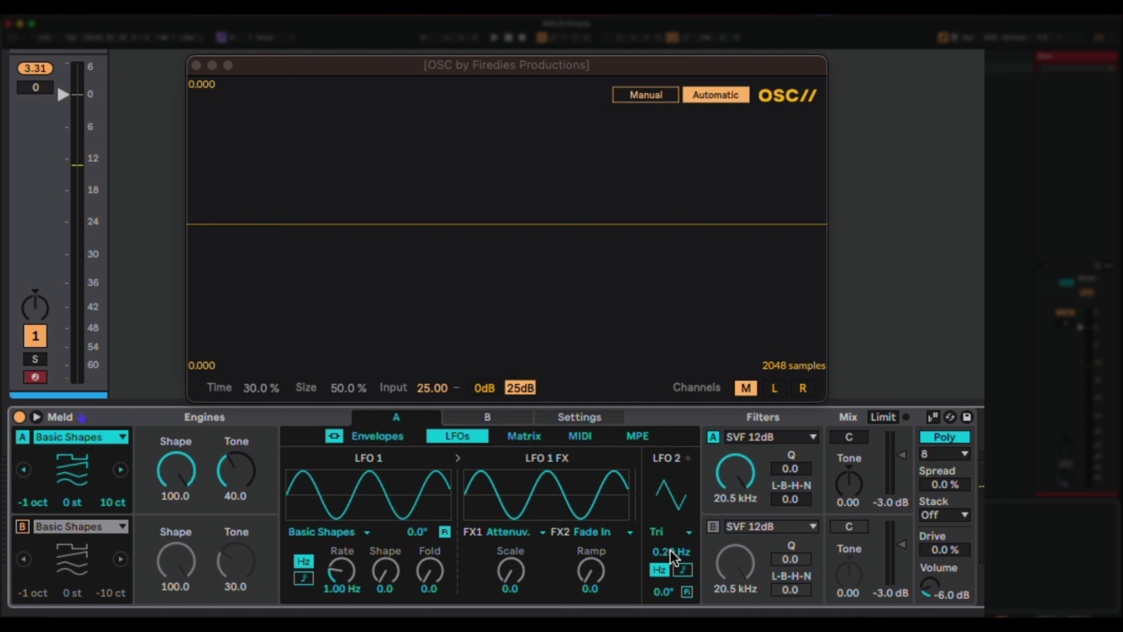
left_click_drag(670, 550, 671, 390)
left_click(670, 551)
type("0.2")
key("Return")
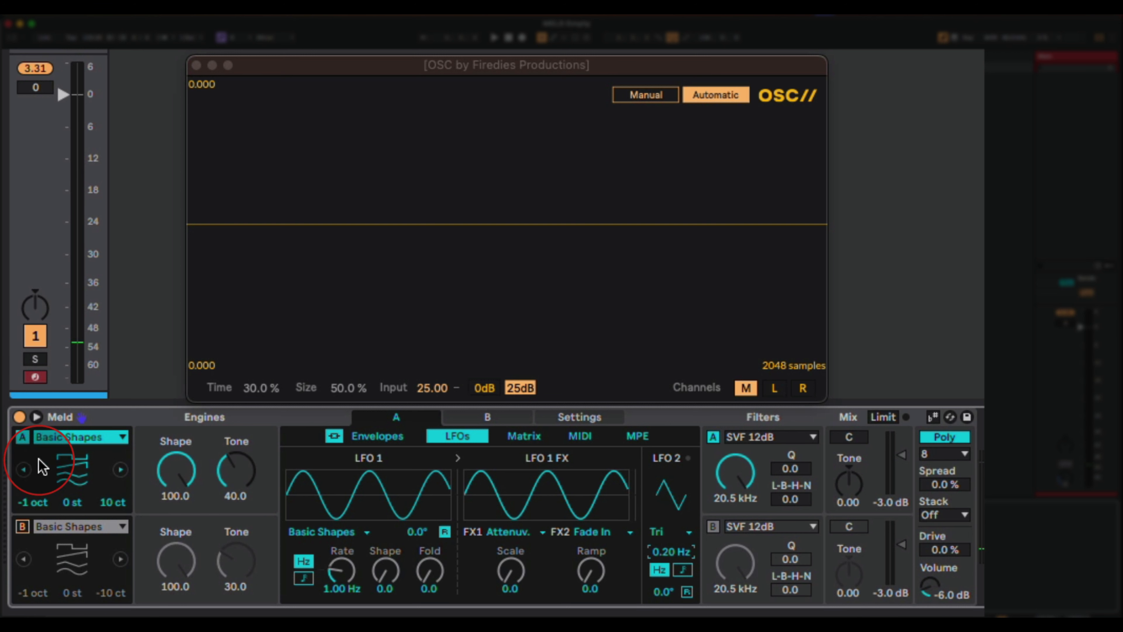
Step: Switch engine A off and engine B on, and show Osc Macro 2 in engine B's modulation matrix
left_click(23, 437)
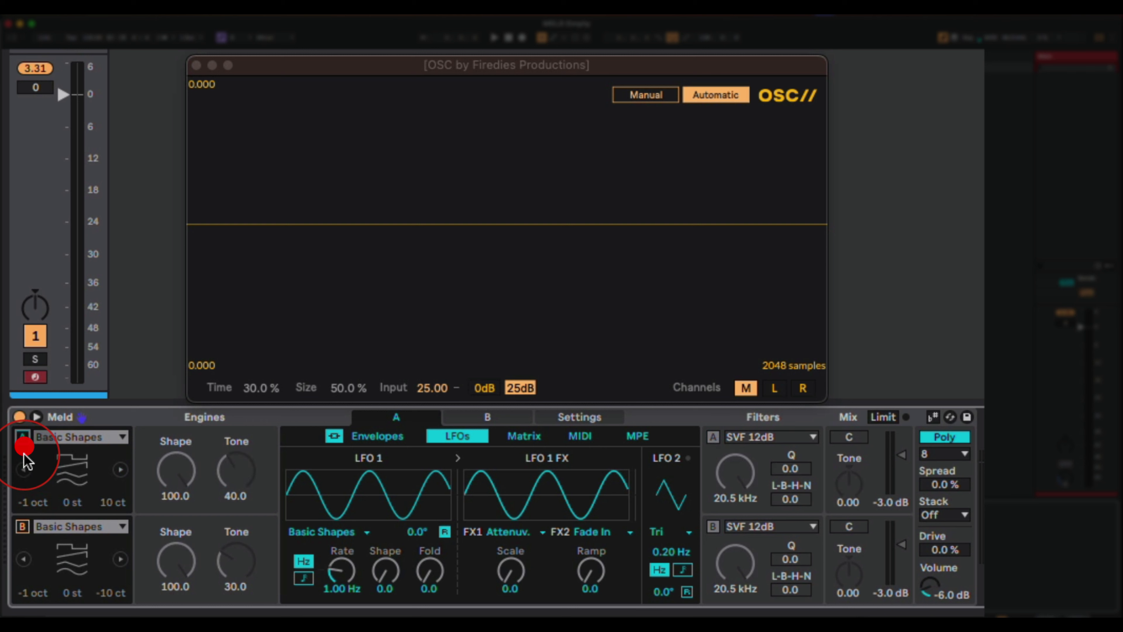
left_click(23, 526)
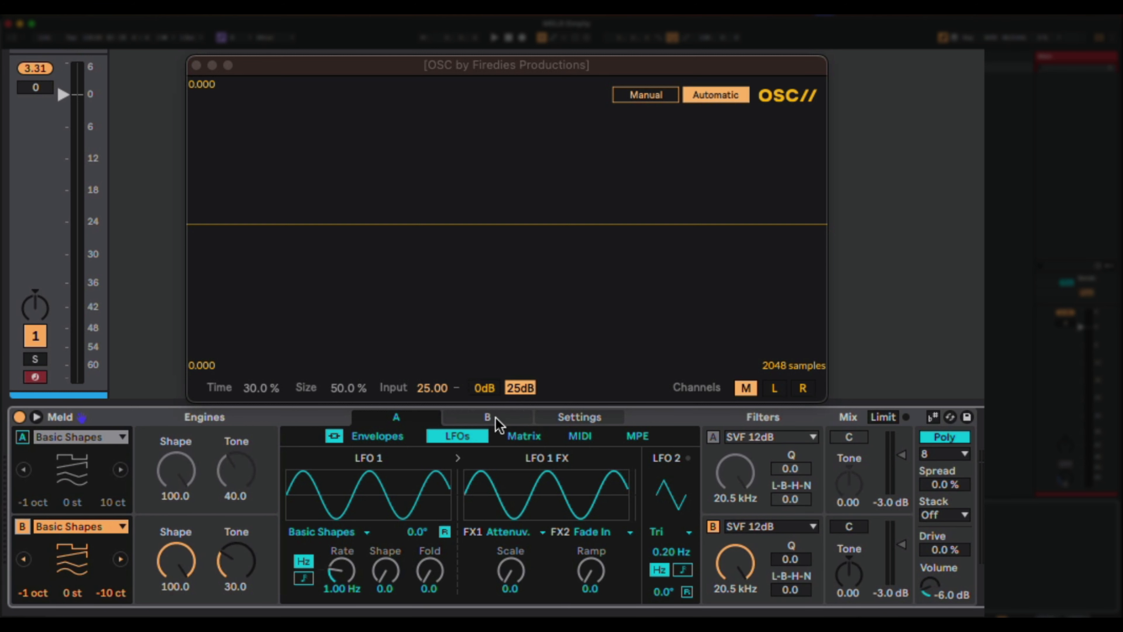
left_click(488, 417)
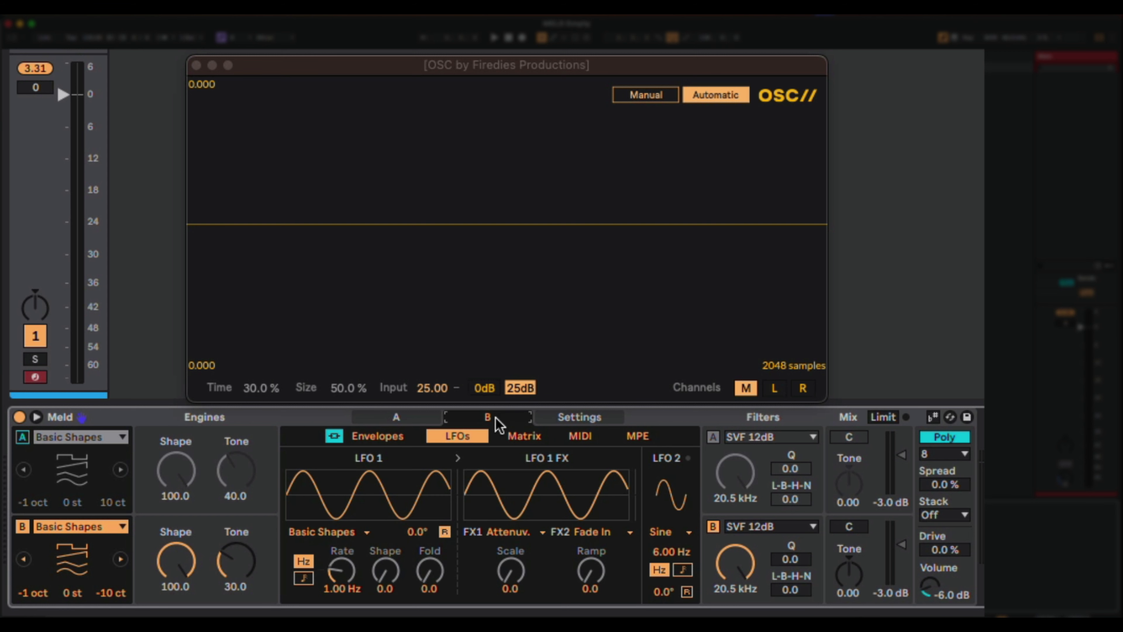
left_click(529, 441)
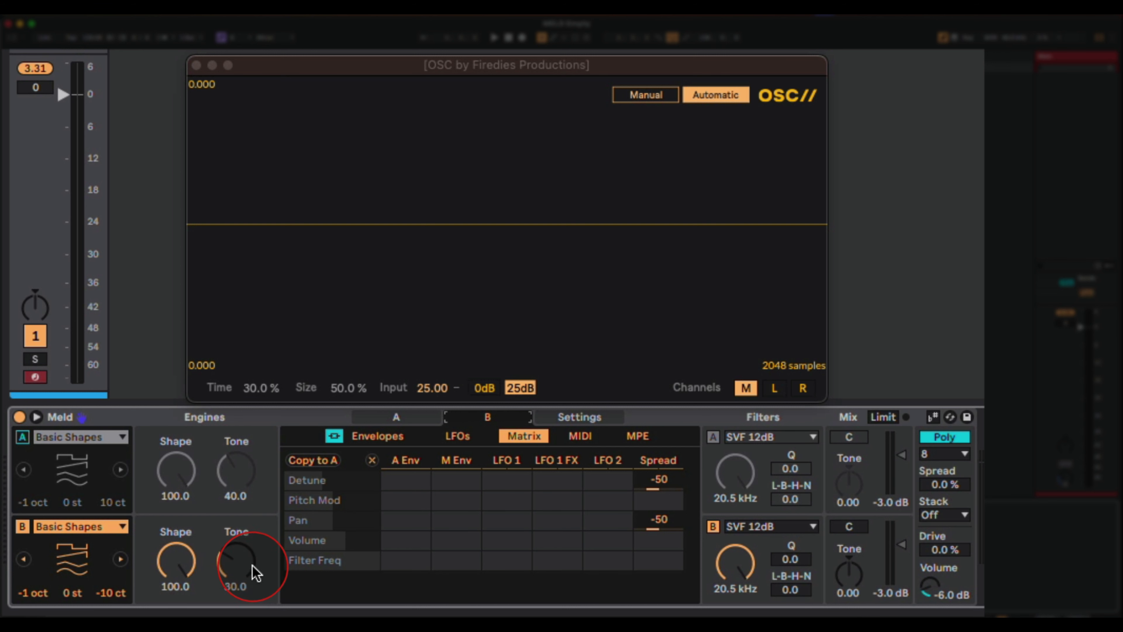
left_click(229, 571)
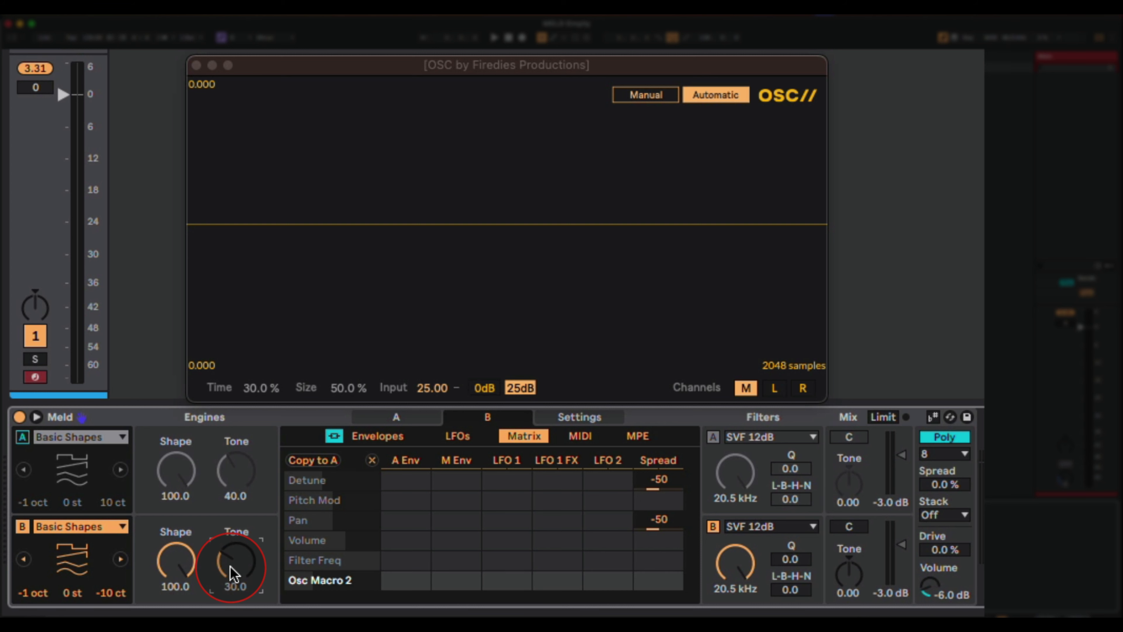
left_click(342, 595)
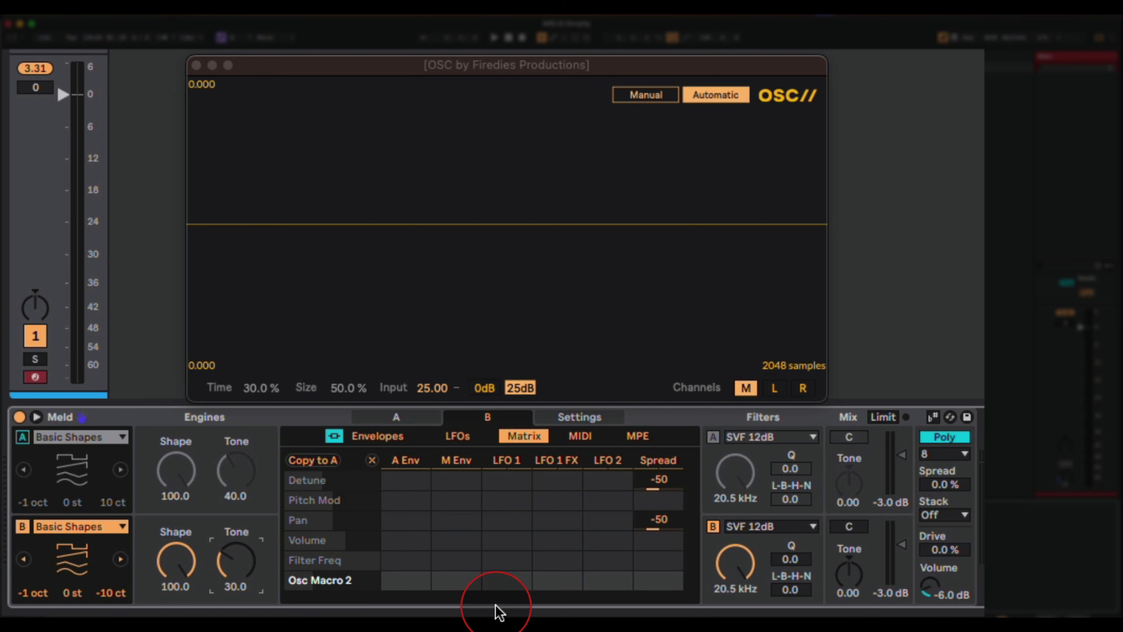
Step: Modulate engine B's Osc Macro 2 with LFO 2 by an amount of 33
left_click(608, 580)
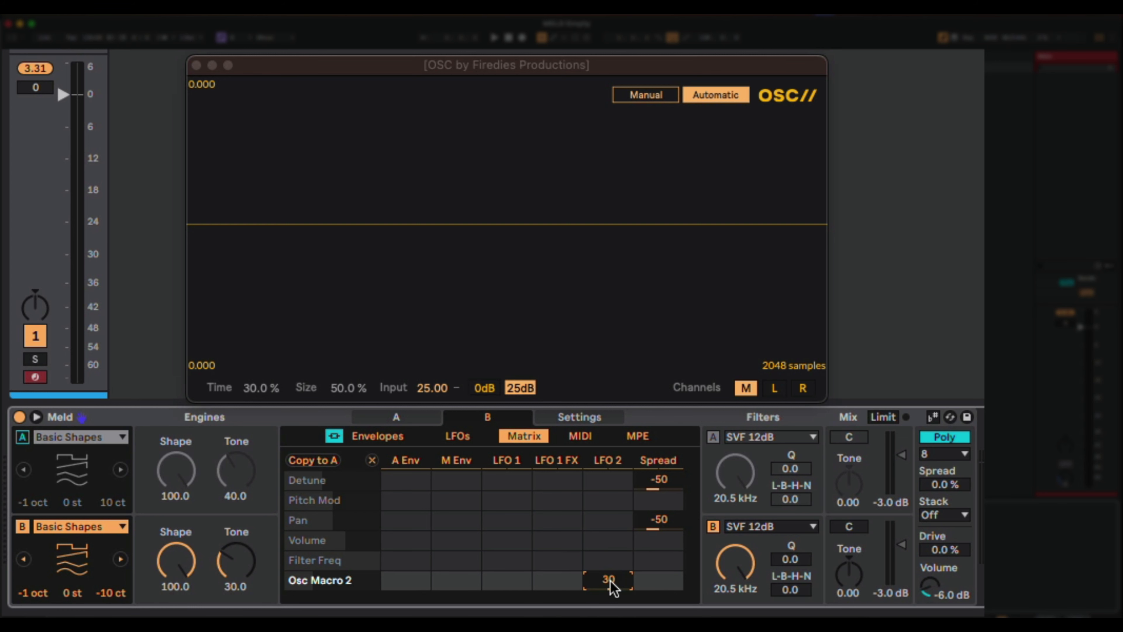
left_click(609, 581)
type("32")
left_click(602, 562)
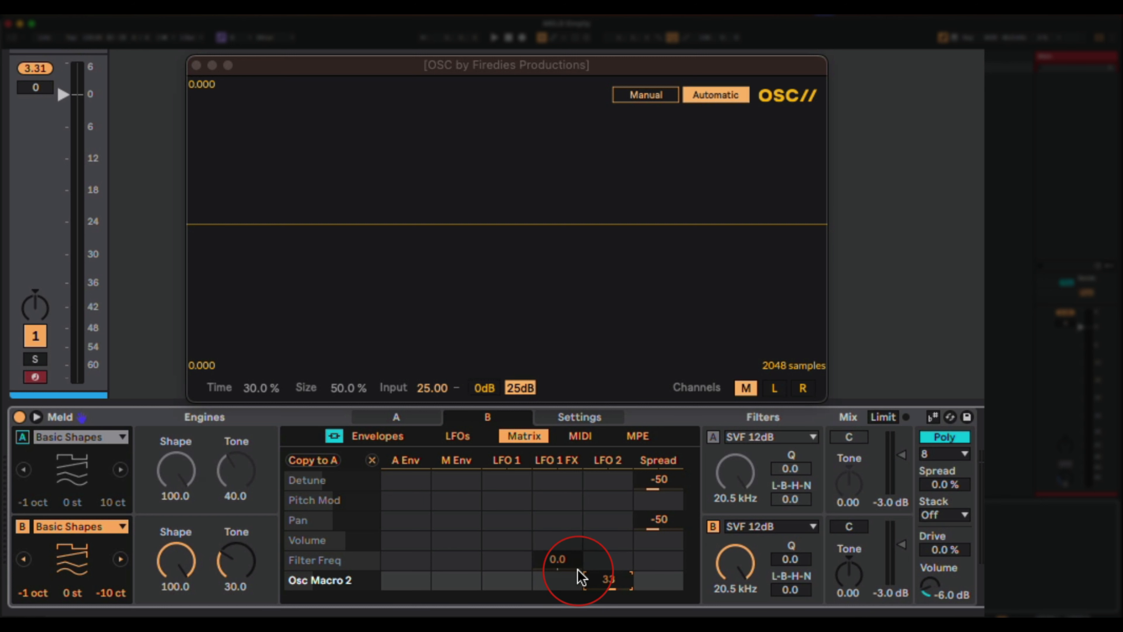
left_click(624, 604)
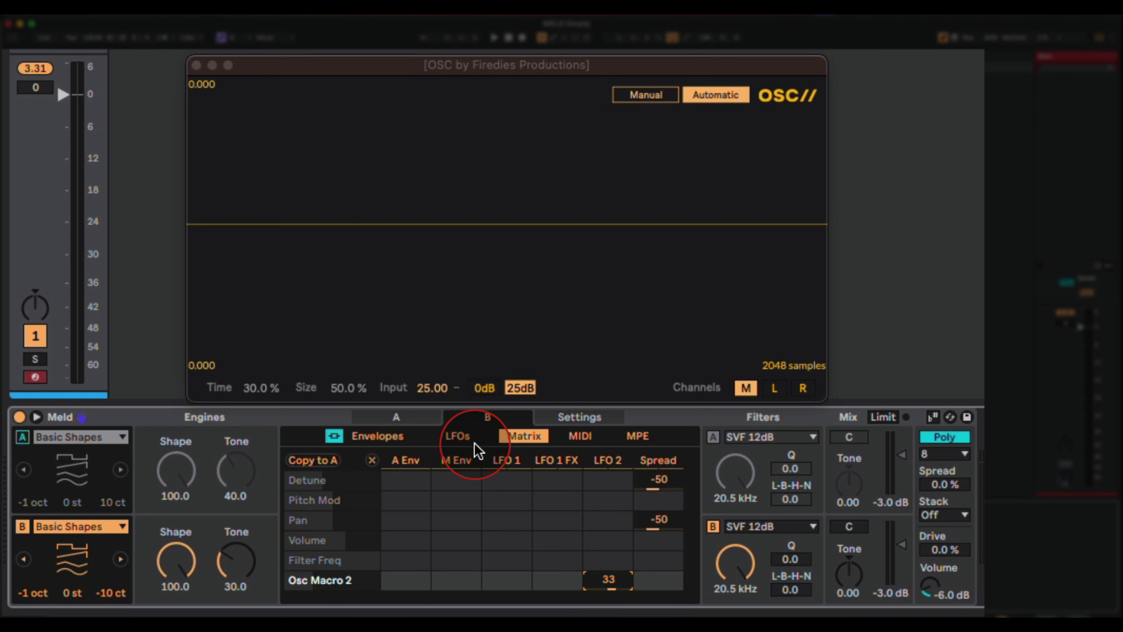
Step: Keep engine B's LFO 2 on a Sine wave and set its rate to 0.27 Hz after comparing with engine A's LFO 2
left_click(457, 438)
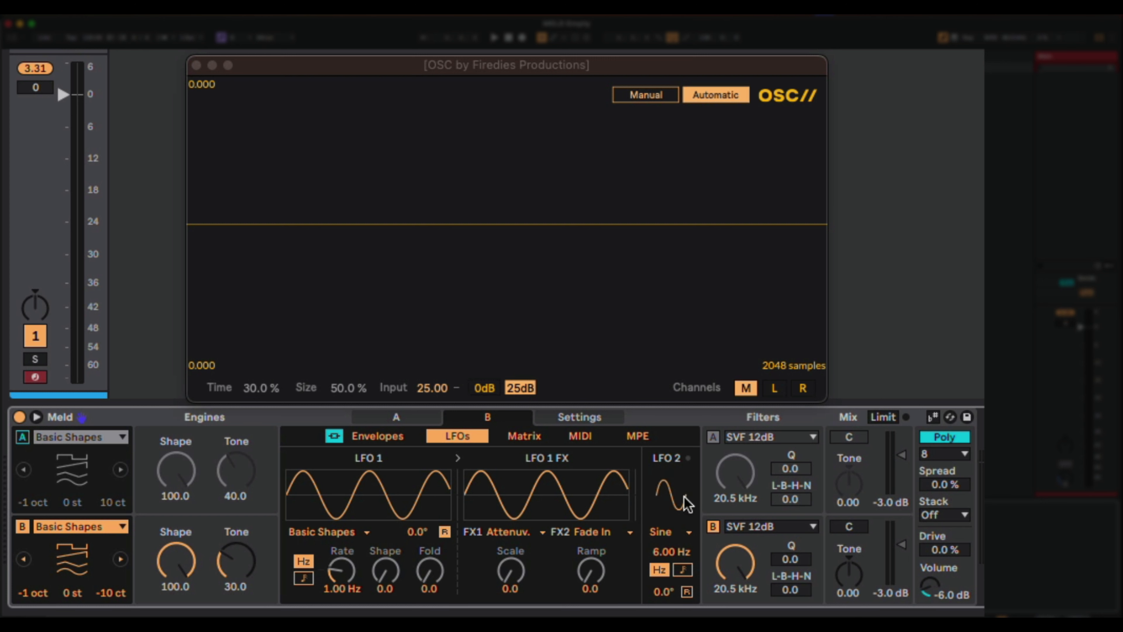
left_click(682, 531)
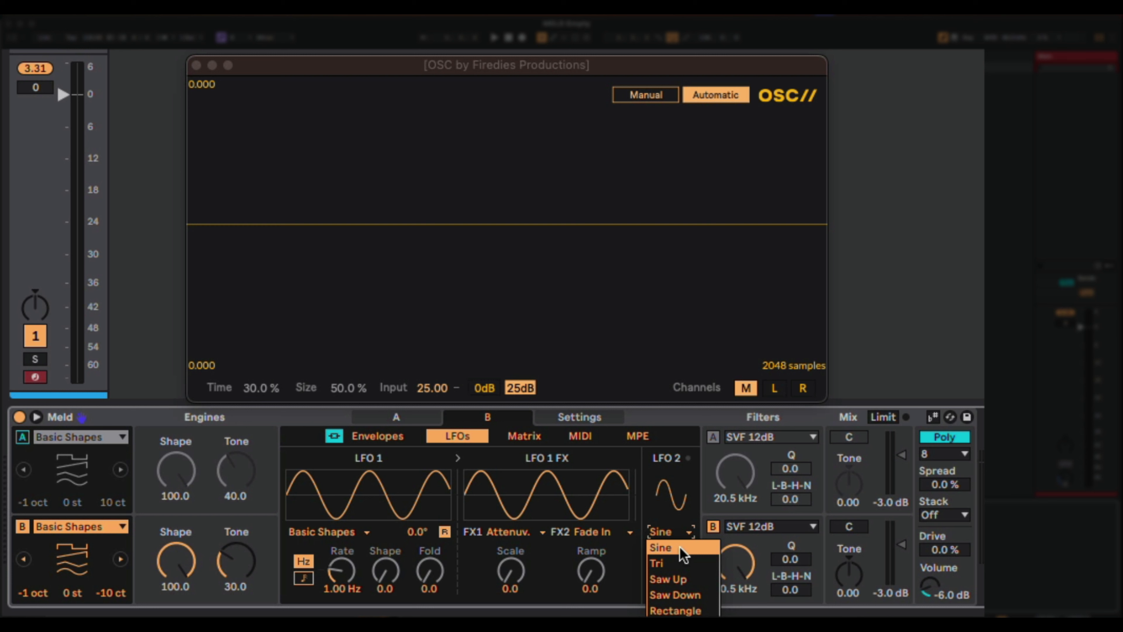
left_click(680, 547)
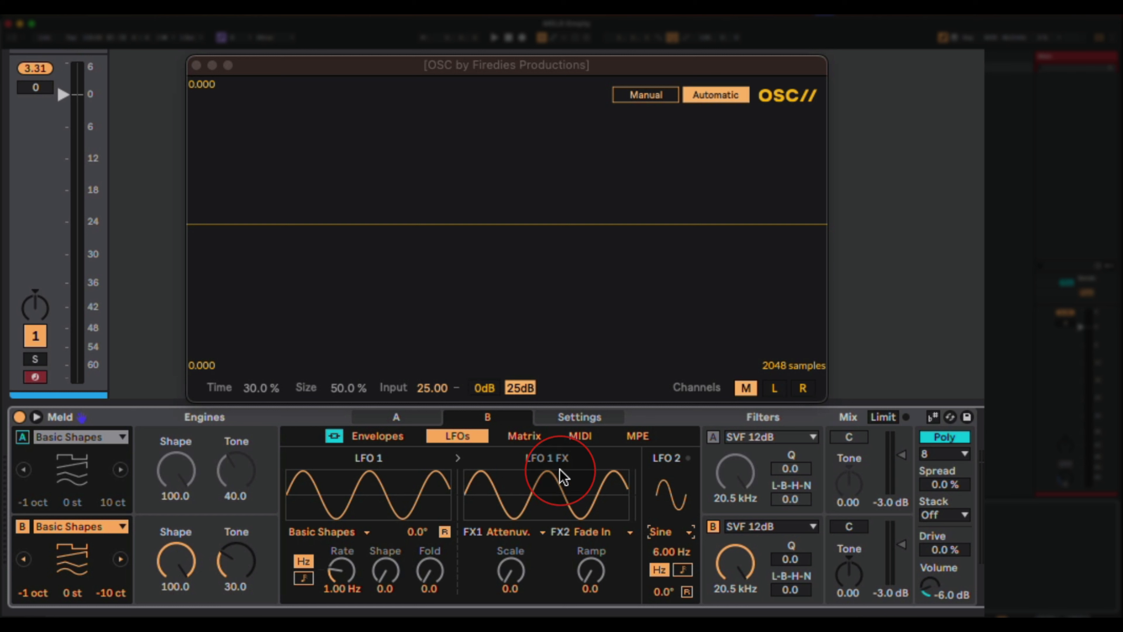
left_click(419, 417)
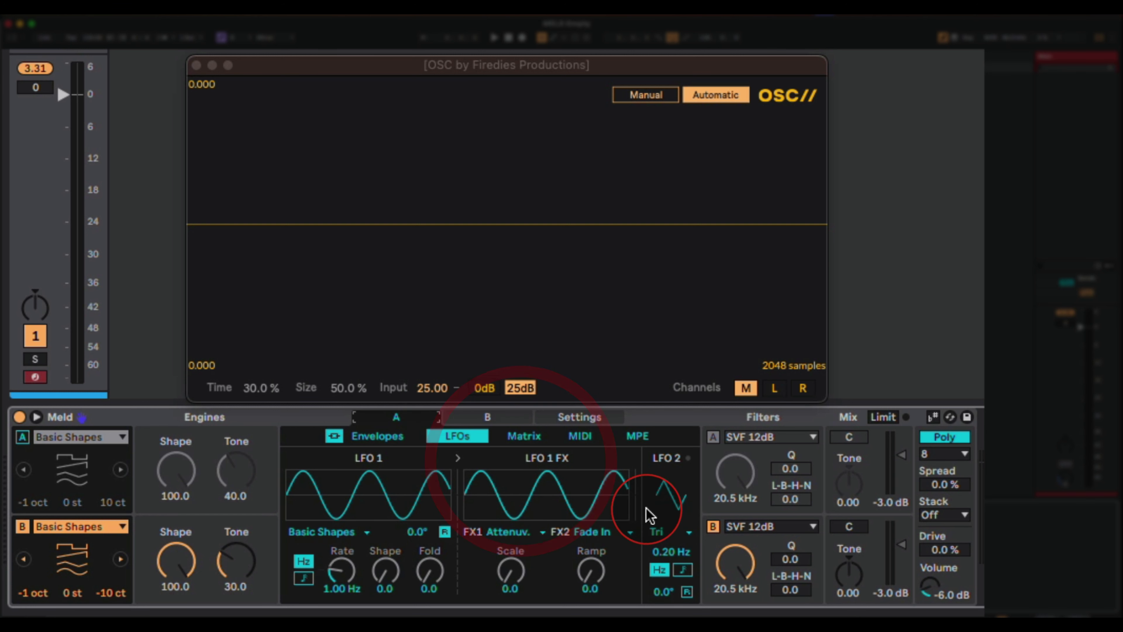
left_click(504, 420)
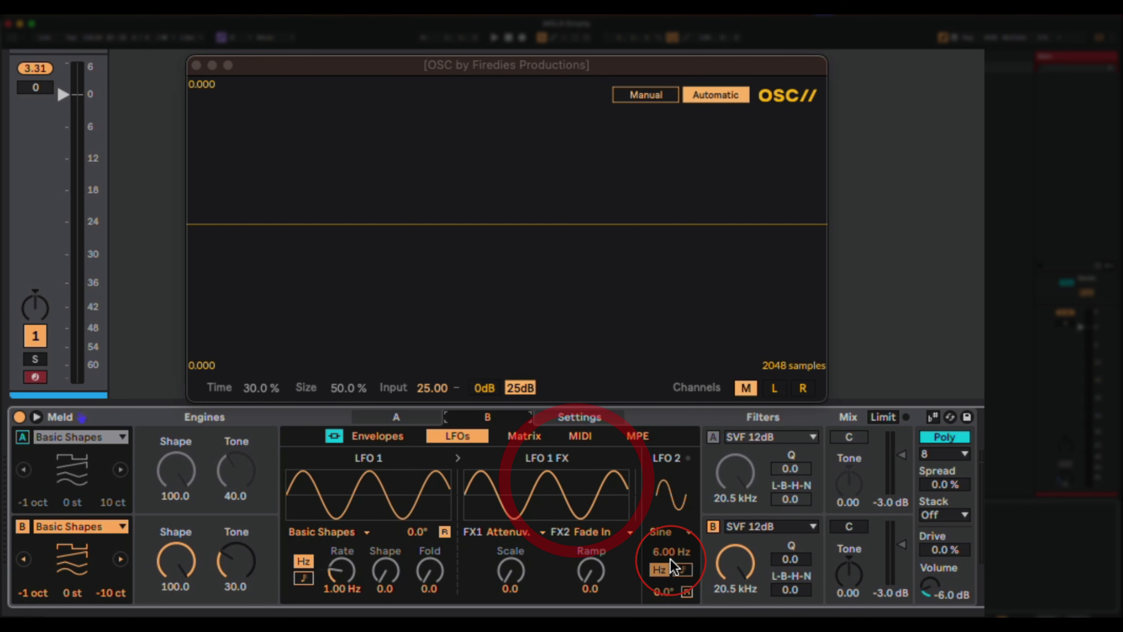
left_click(662, 554)
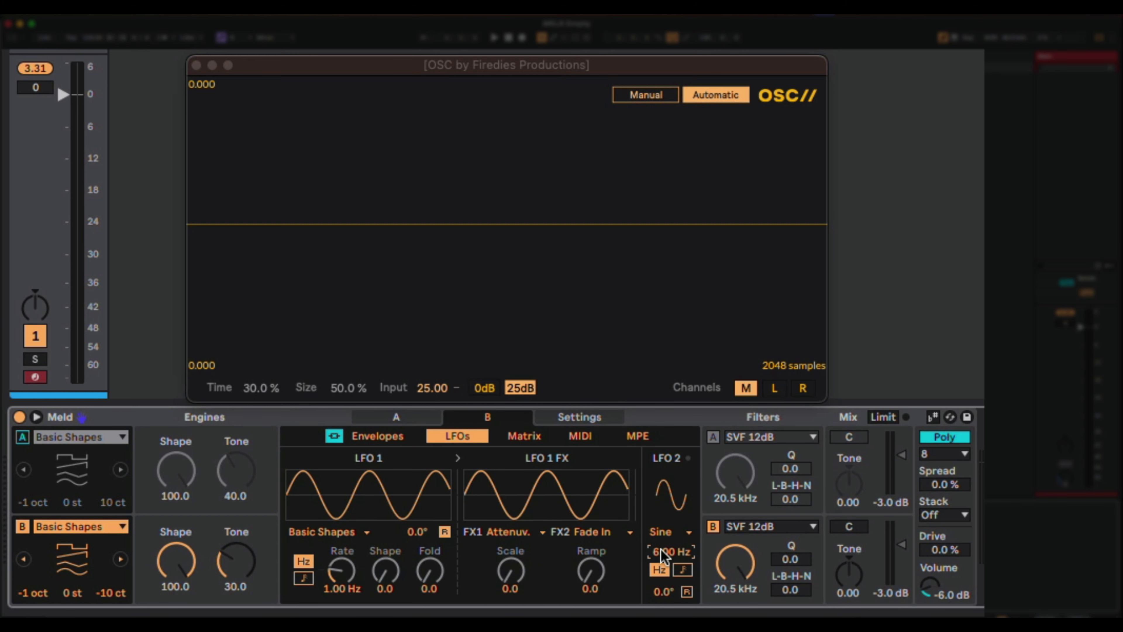
type("0.27")
key("Return")
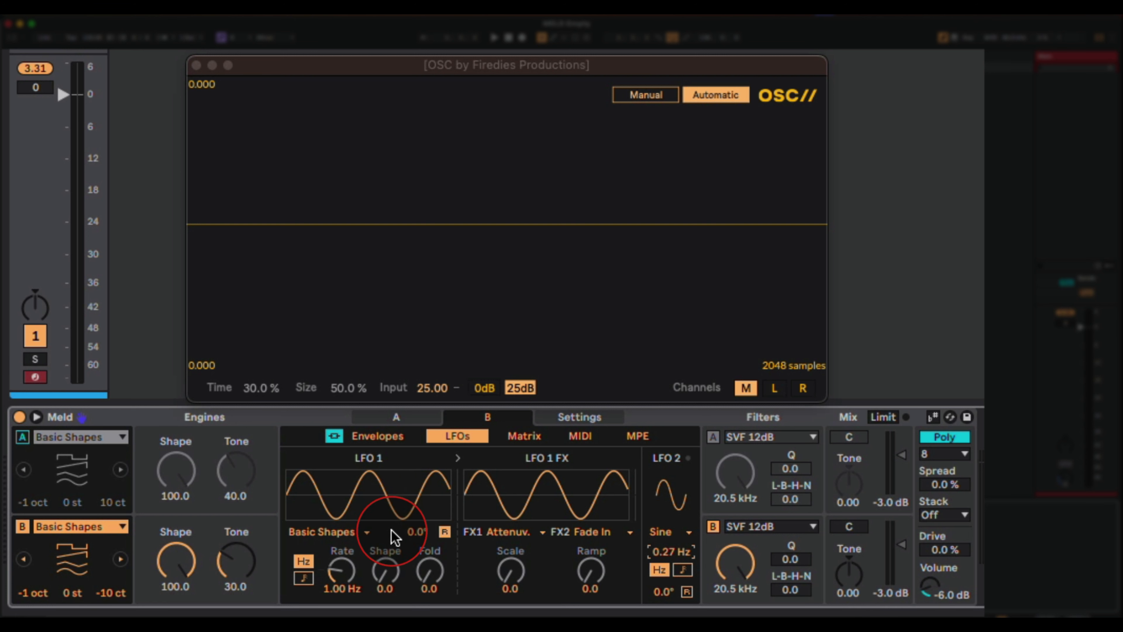
Step: Shift the phase offset of engine B's LFO 1 to 259° to show its effect, and return it to 0°
mouse_move(662, 592)
left_mouse_down()
mouse_move(661, 575)
mouse_move(661, 608)
left_mouse_up()
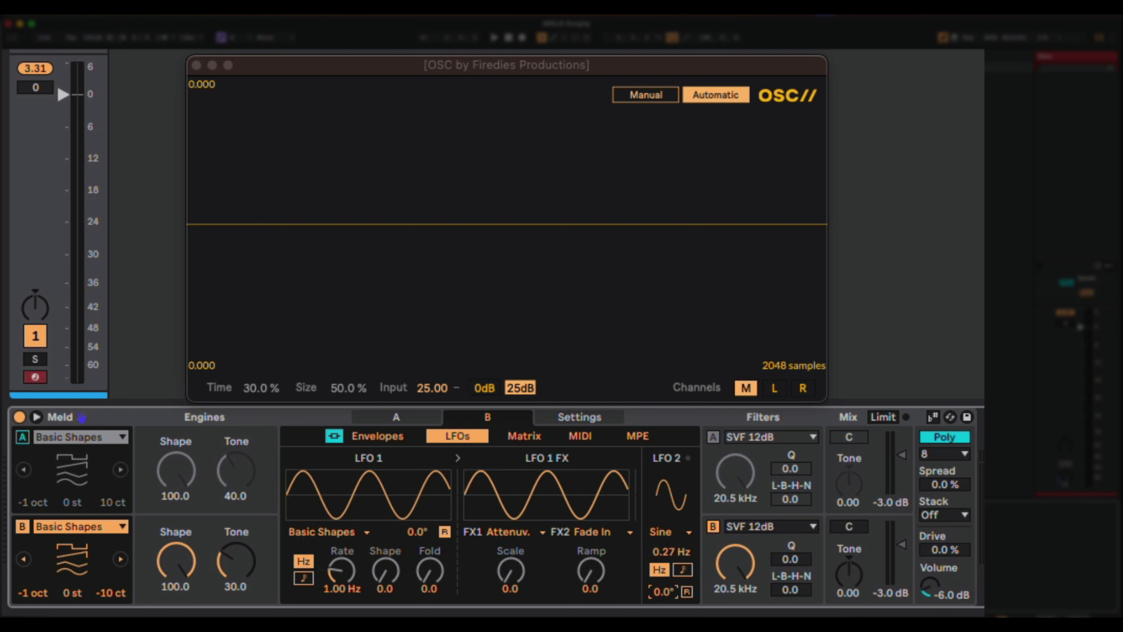
left_click(416, 533)
left_click_drag(418, 533, 418, 504)
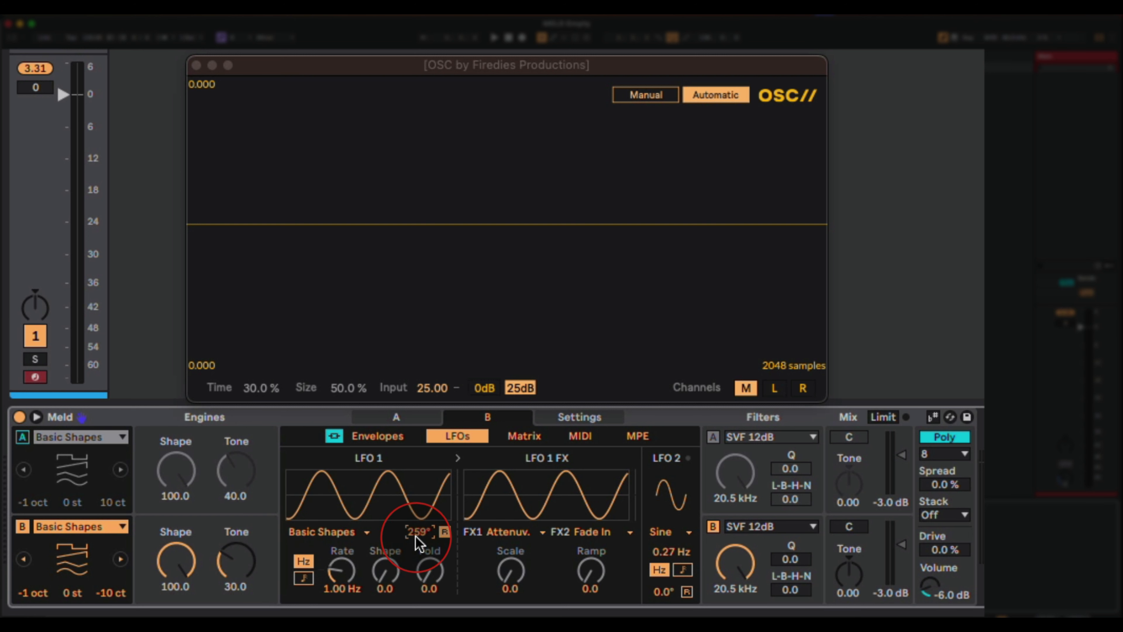
left_click_drag(418, 531, 418, 570)
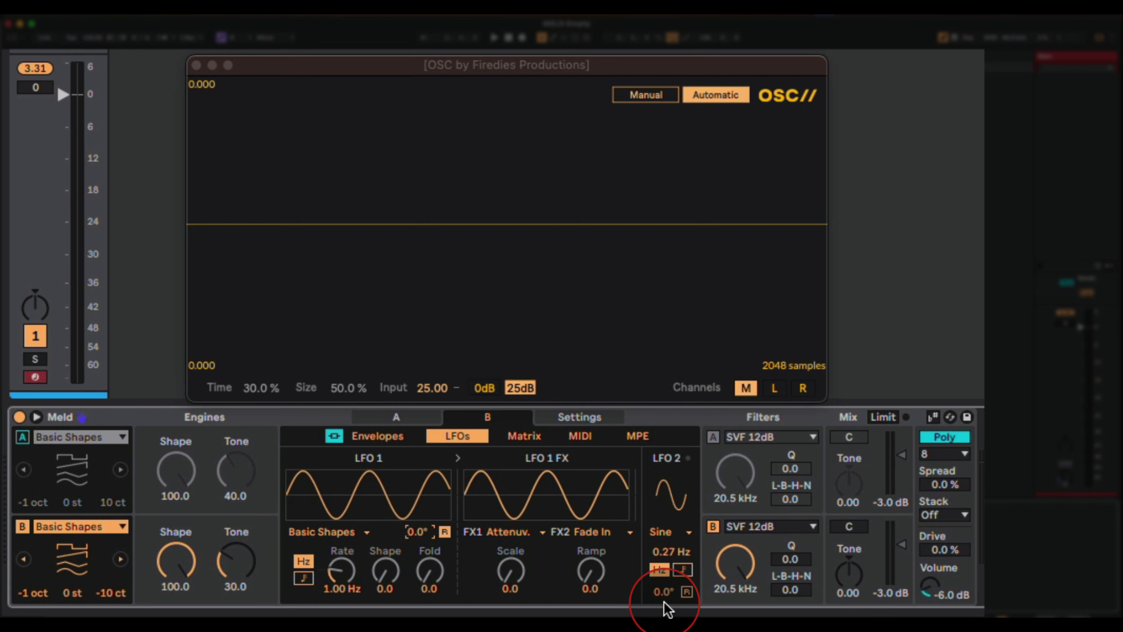
Step: Set the phase offset of engine B's LFO 2 to 95° and toggle its retrigger, leaving it off
left_click(662, 593)
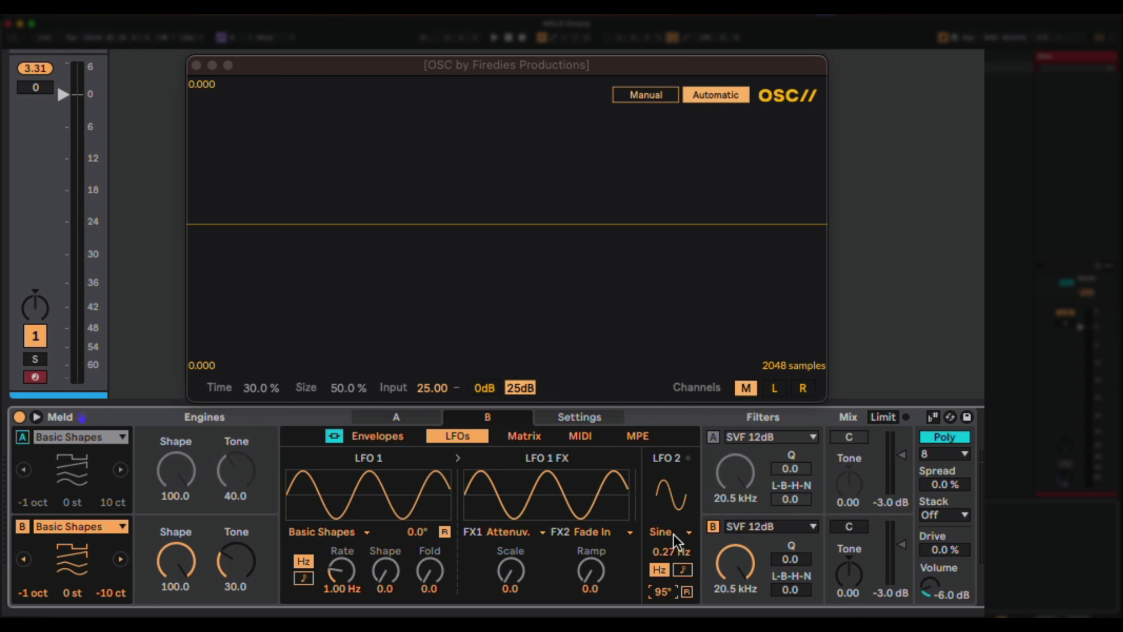
left_click(718, 596)
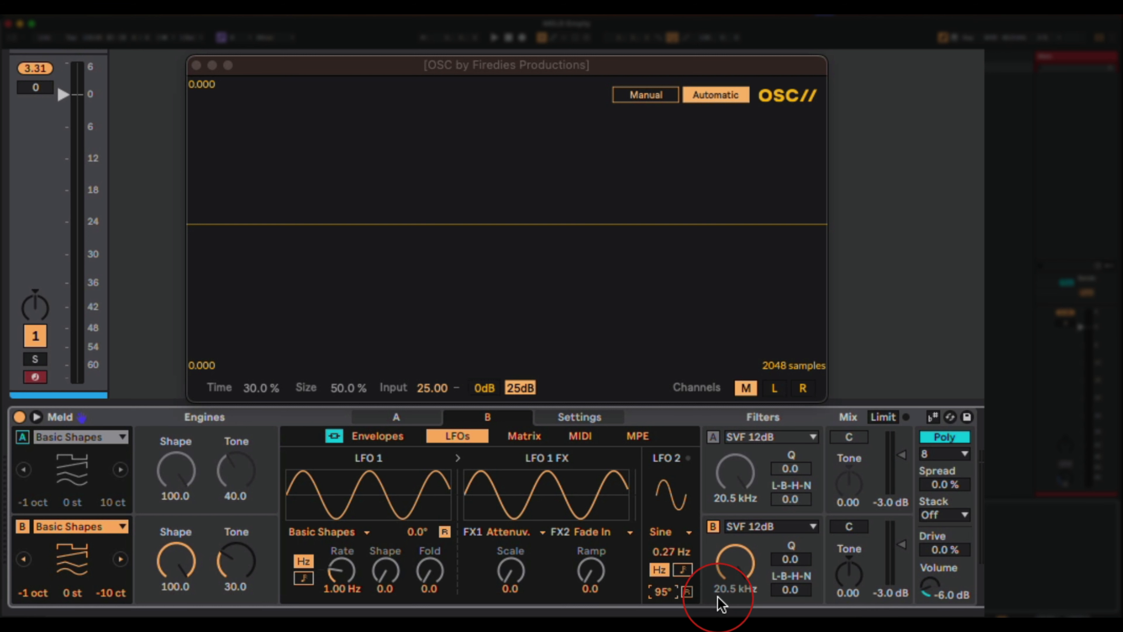
left_click(686, 593)
left_click(686, 593)
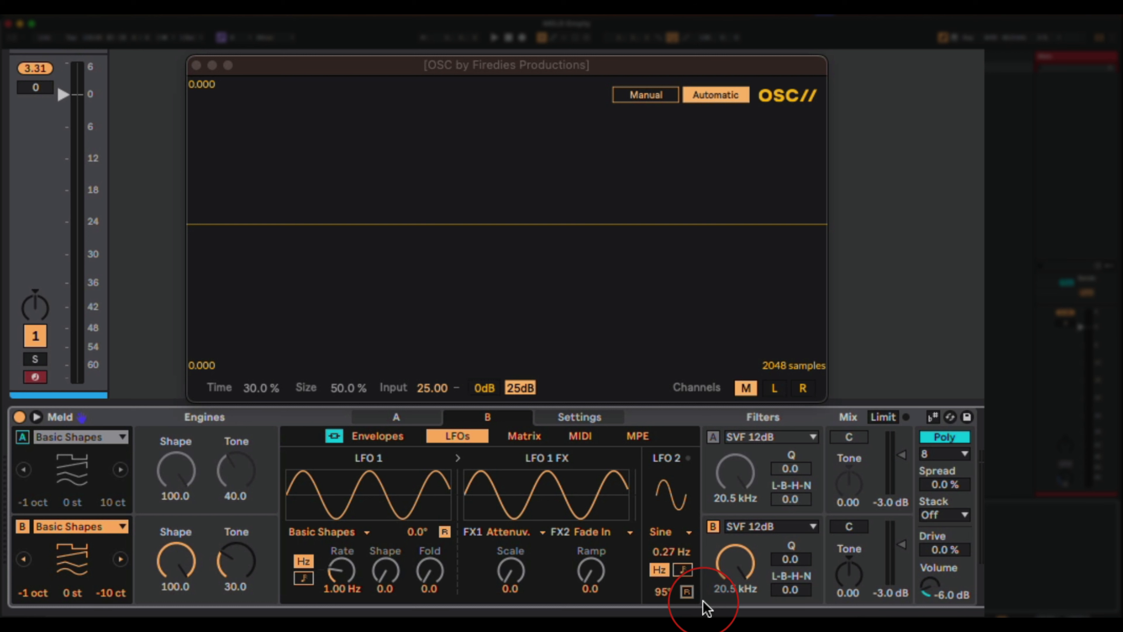
left_click(687, 592)
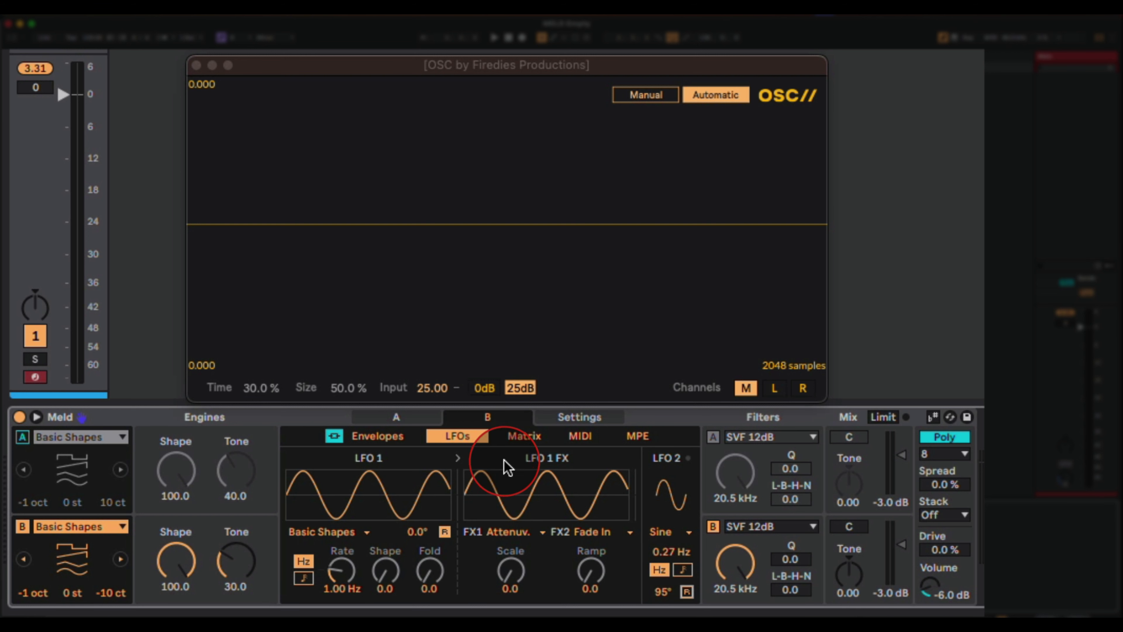
Step: Show engine B's modulation matrix and listen to LFO 2 modulating its Tone
left_click(523, 436)
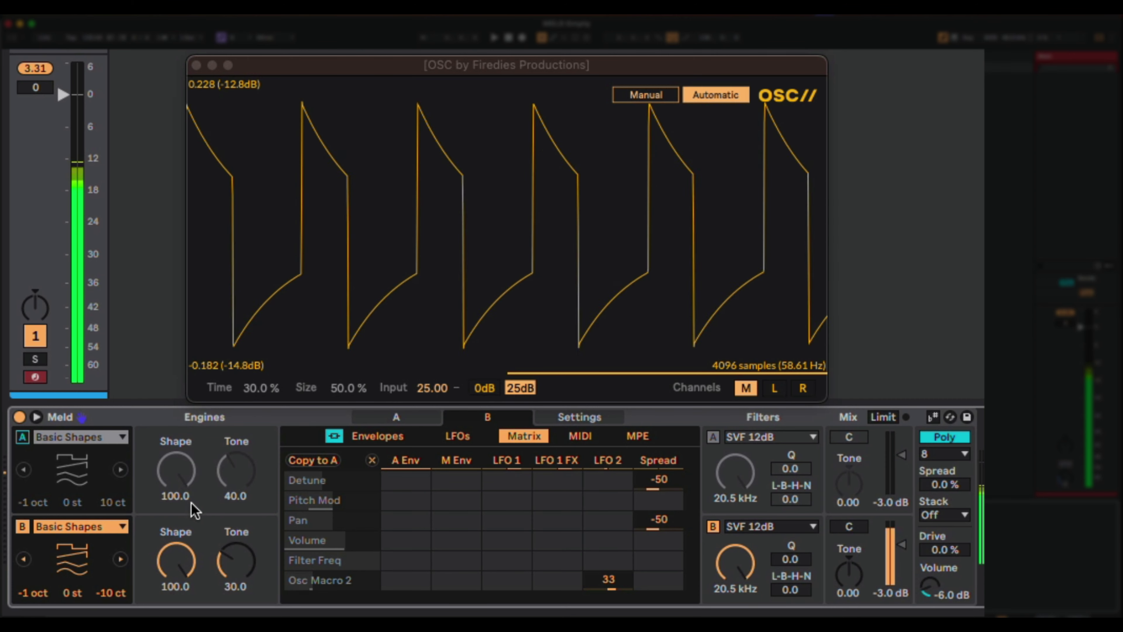
left_click(91, 432)
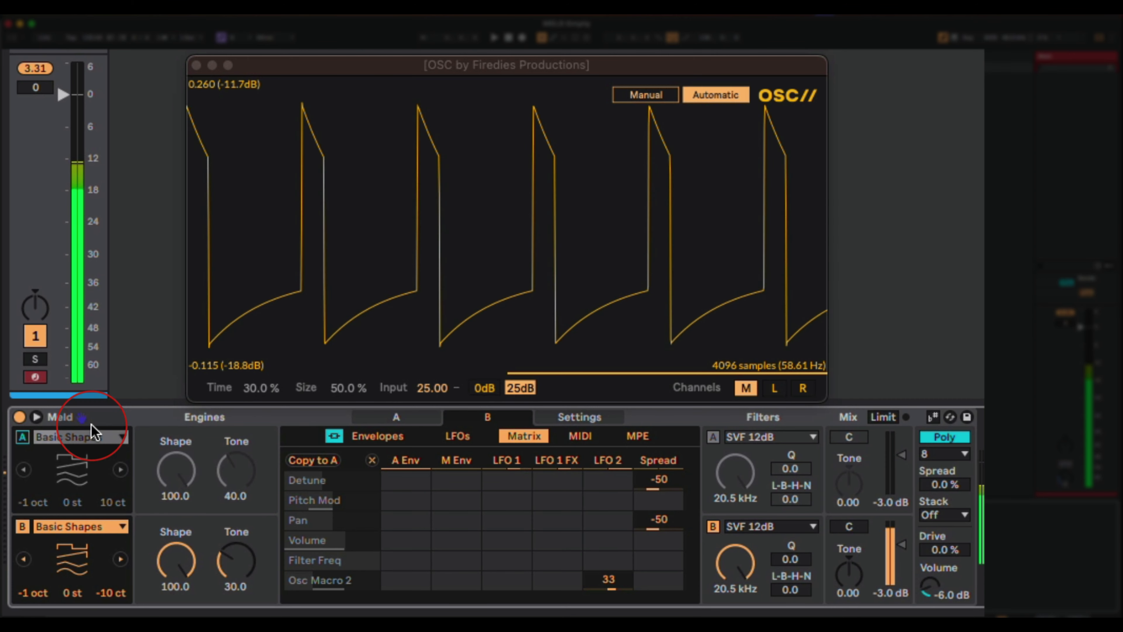
Step: Show engine A's envelopes, switch engine A on and switch engine B off
left_click(378, 436)
left_click(356, 421)
left_click(23, 438)
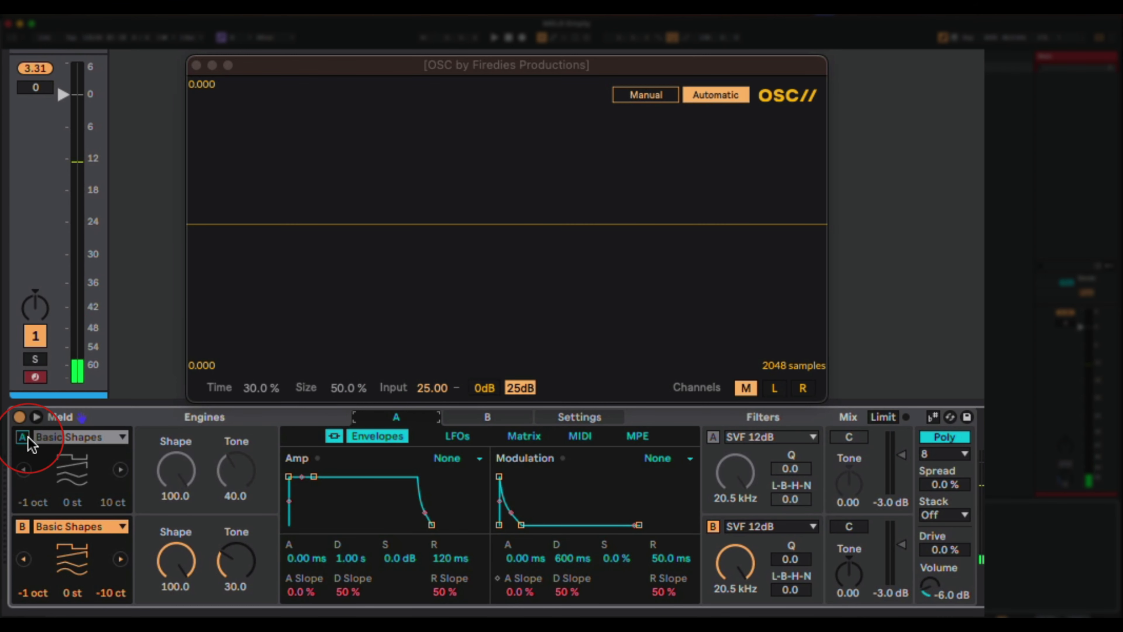
left_click(709, 545)
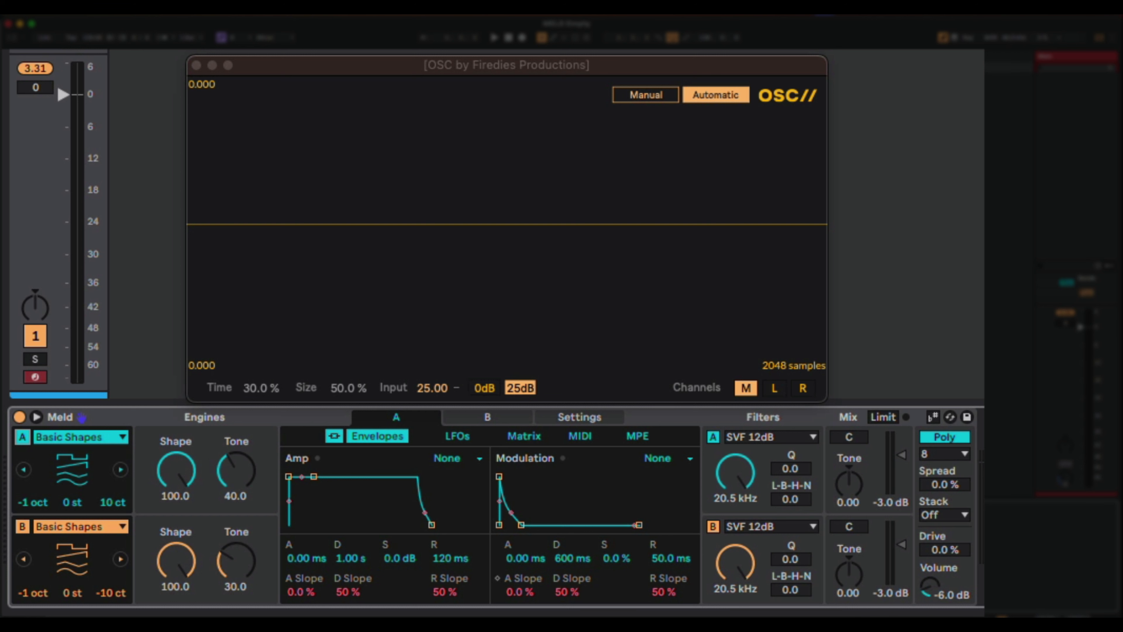
left_click(22, 526)
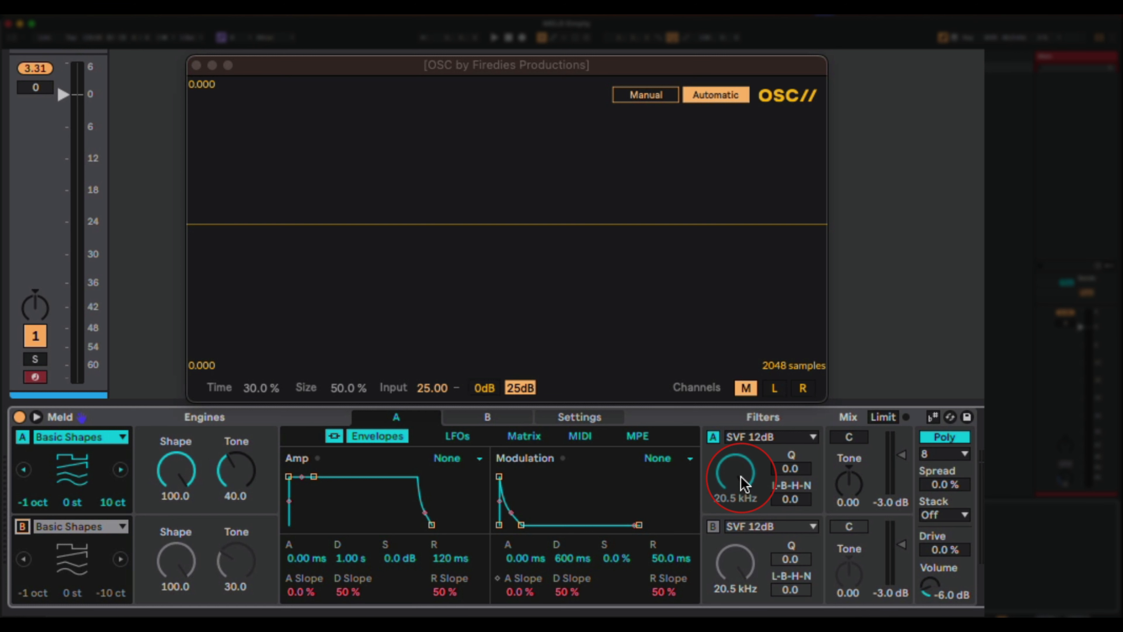
Step: Lower the cutoff of engine A's SVF 12dB filter to 543 Hz to demonstrate it, and reset it to 20.5 kHz
left_click_drag(743, 480, 743, 555)
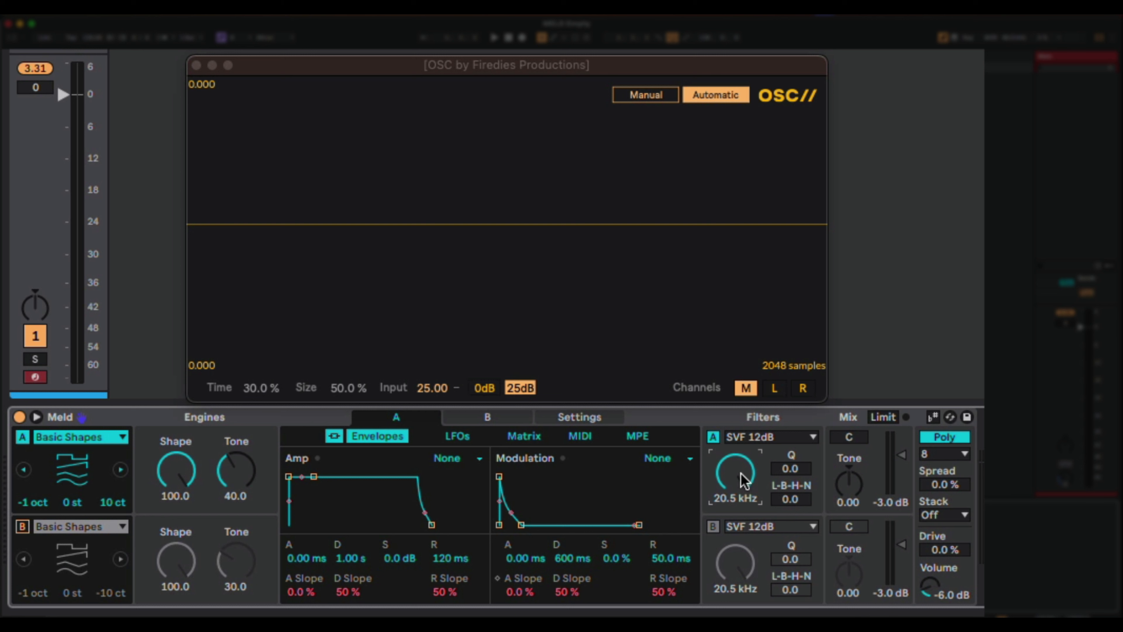
left_click_drag(743, 479, 738, 488)
left_click_drag(761, 436, 789, 170)
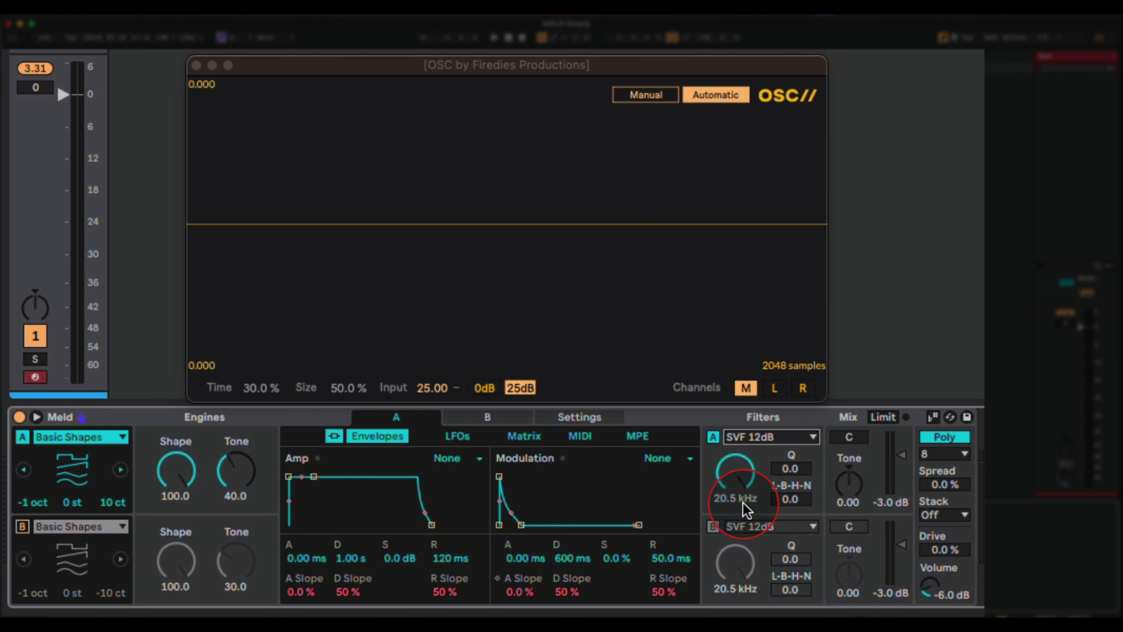
left_click_drag(756, 504, 781, 511)
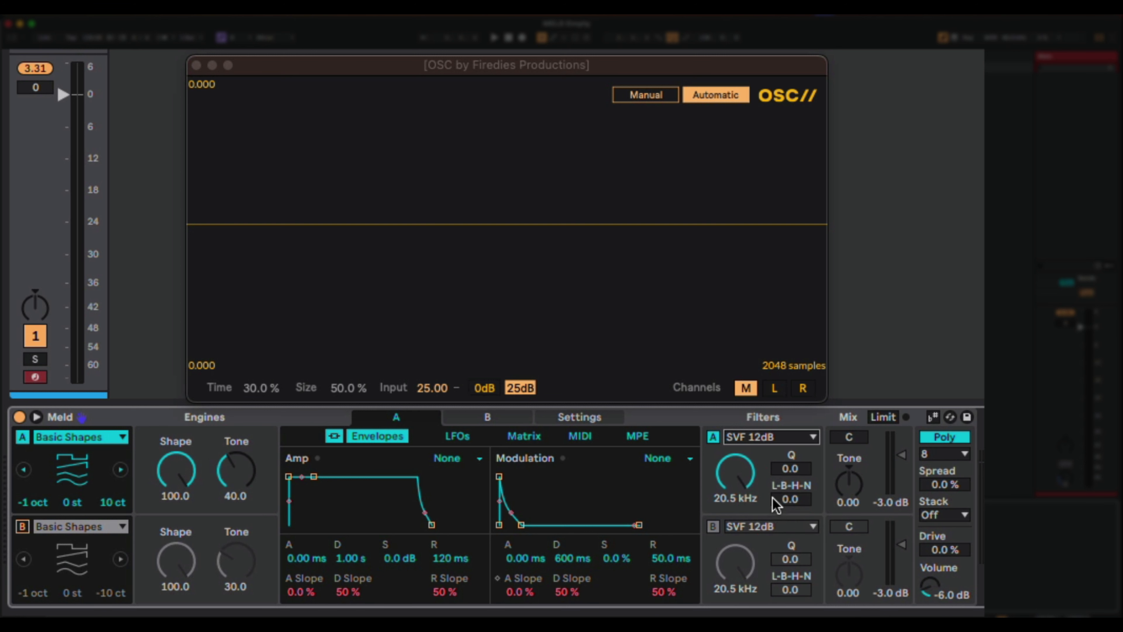
left_click_drag(773, 498, 796, 496)
left_click_drag(796, 498, 806, 500)
left_click_drag(735, 473, 735, 524)
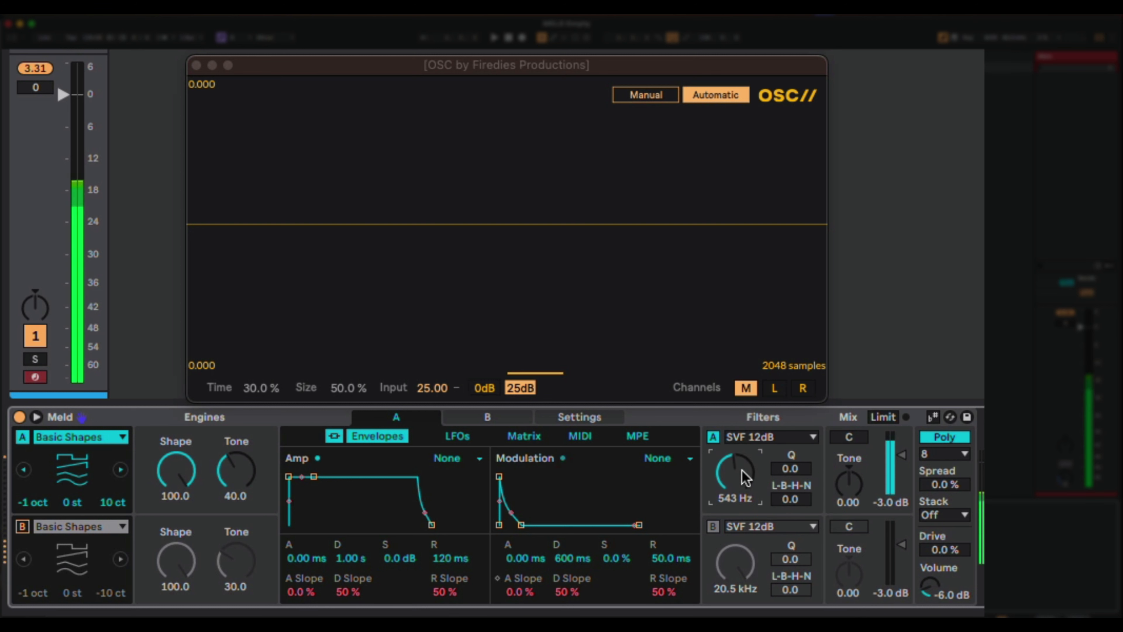
mouse_move(796, 495)
left_mouse_down()
mouse_move(796, 450)
mouse_move(797, 501)
left_mouse_up()
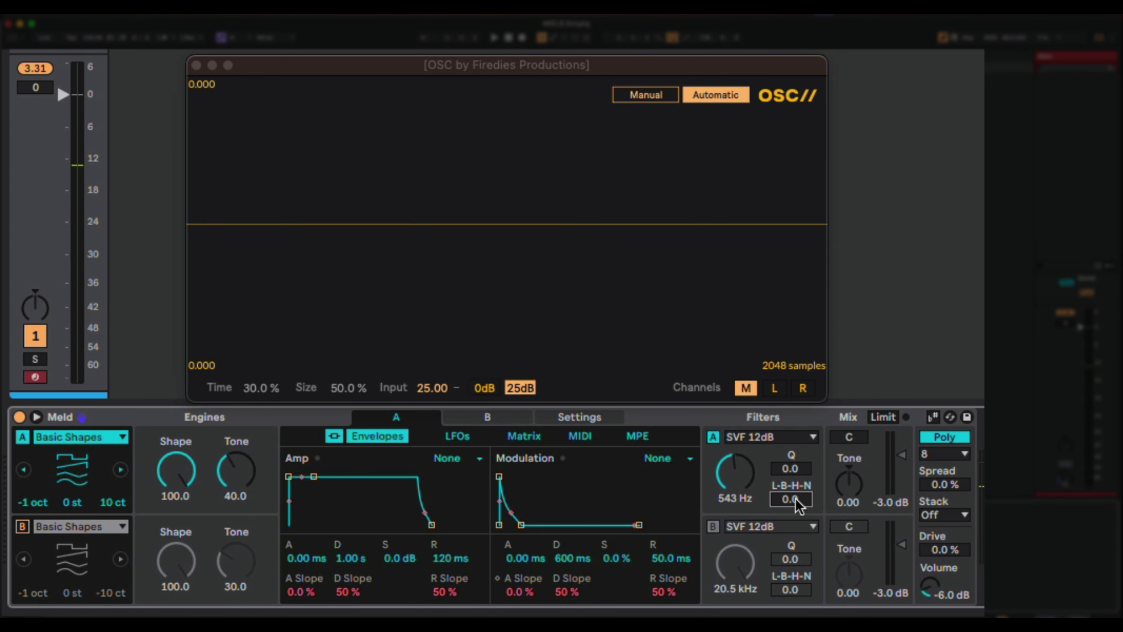
left_click(735, 473)
key("Delete")
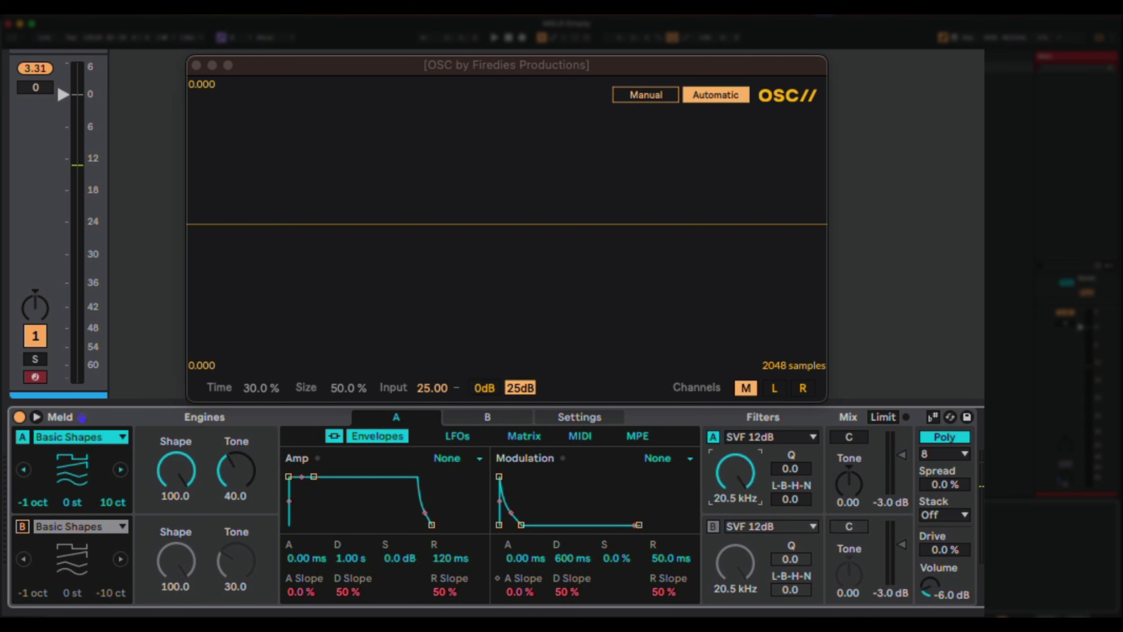
Step: Change engine A's filter type from SVF 12dB to Filther
left_click(827, 494)
left_click(777, 499)
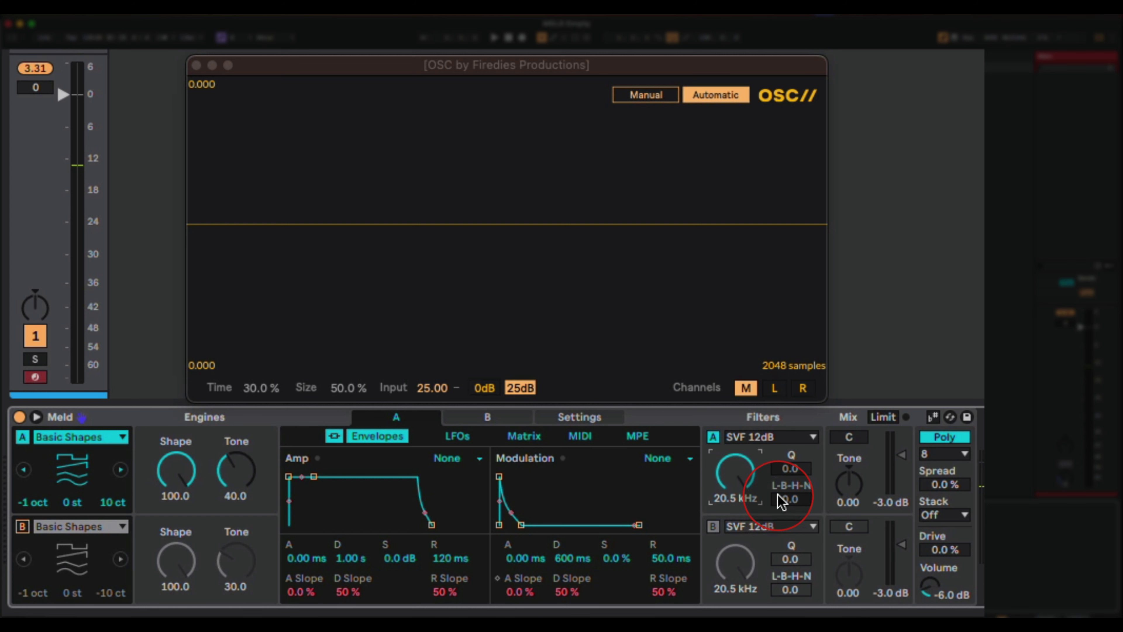
left_click(782, 501)
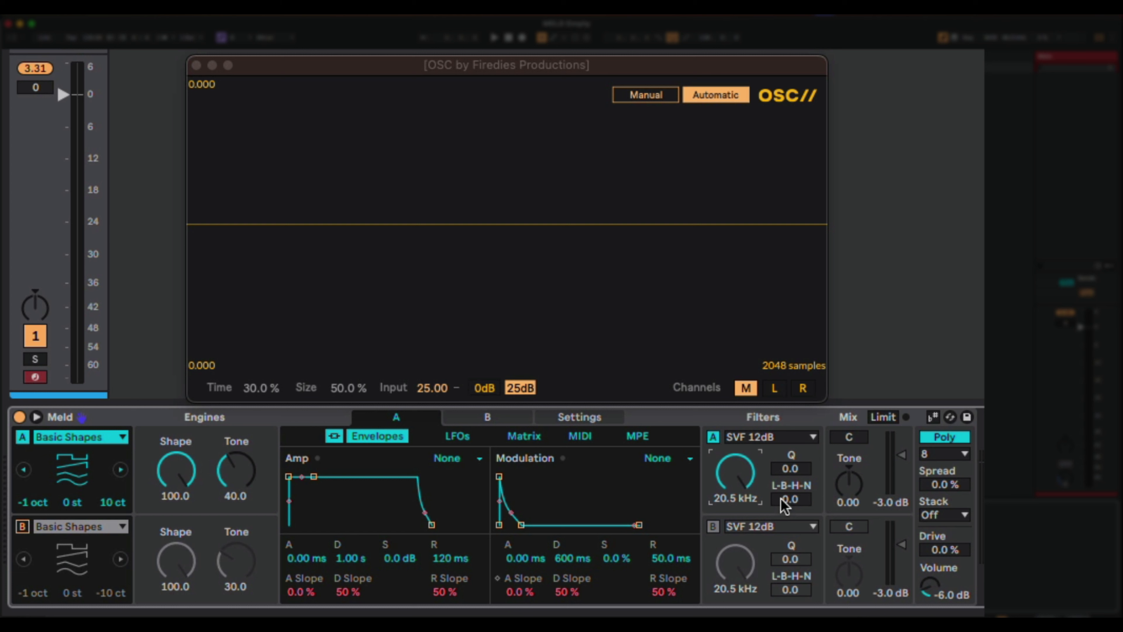
left_click(776, 483)
left_click(779, 454)
left_click(778, 436)
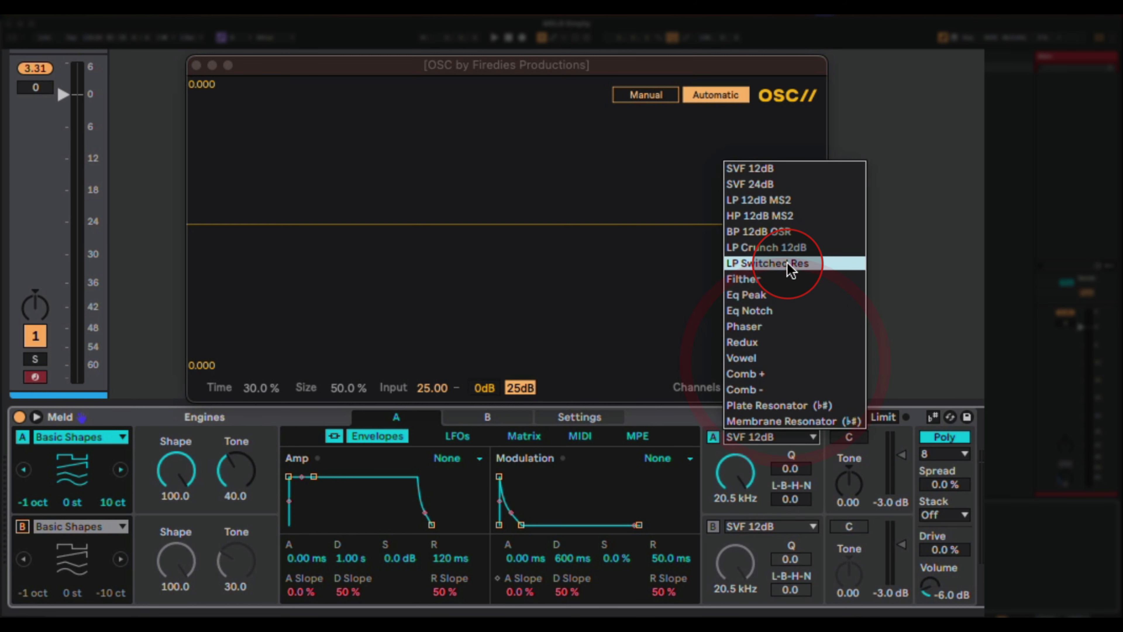
left_click_drag(790, 277, 766, 277)
left_click_drag(734, 493, 709, 494)
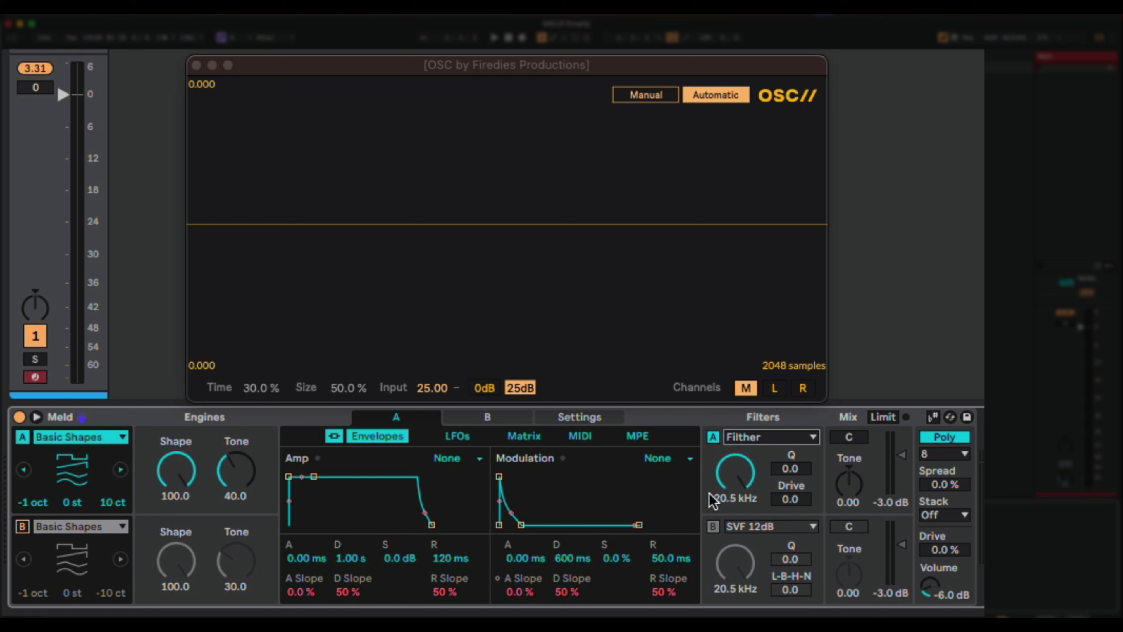
mouse_move(709, 493)
left_mouse_down()
mouse_move(681, 476)
mouse_move(726, 487)
mouse_move(716, 486)
left_mouse_up()
left_click(721, 487)
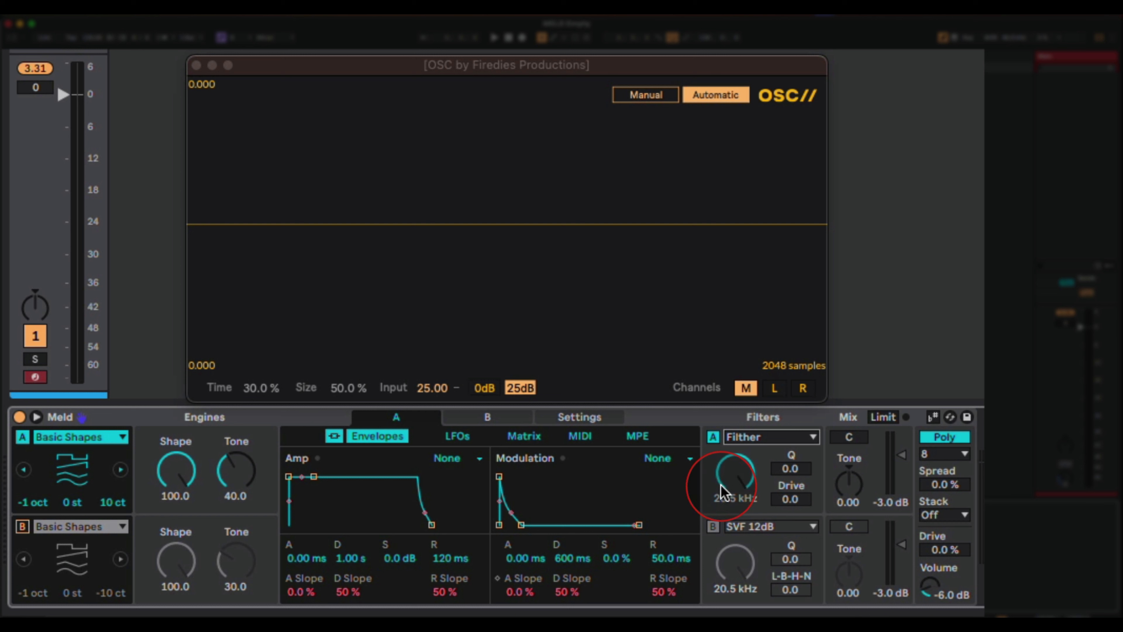
Step: Set the Q of engine A's Filther filter to 30.0 and its Drive to 15.0
mouse_move(789, 471)
left_mouse_down()
mouse_move(798, 487)
mouse_move(781, 492)
left_mouse_up()
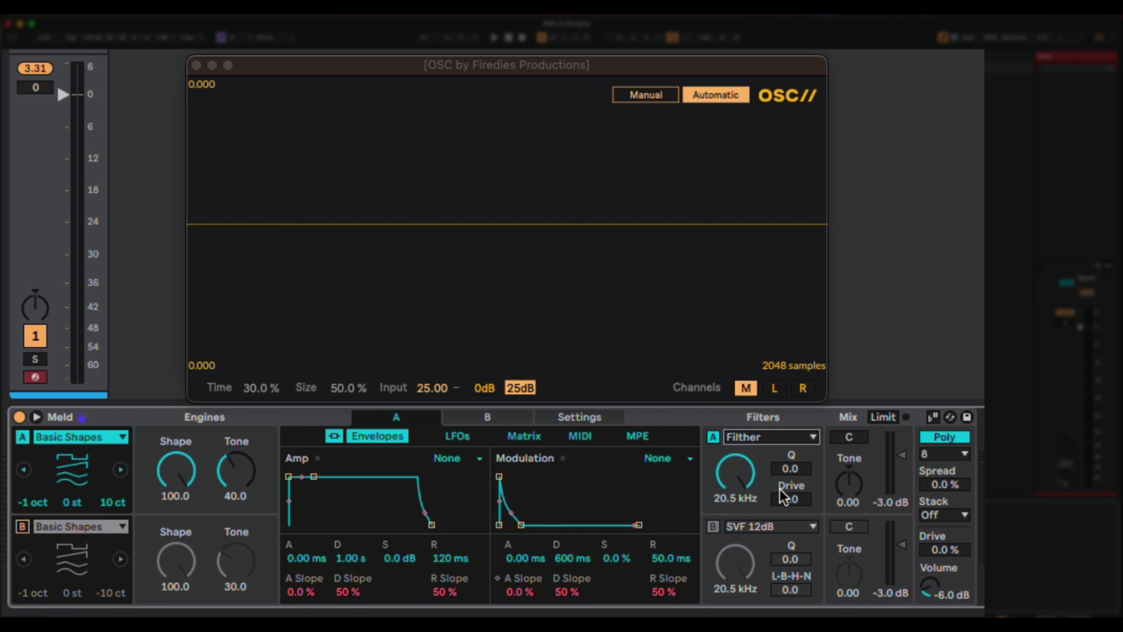
left_click_drag(783, 496, 790, 469)
left_click(792, 471)
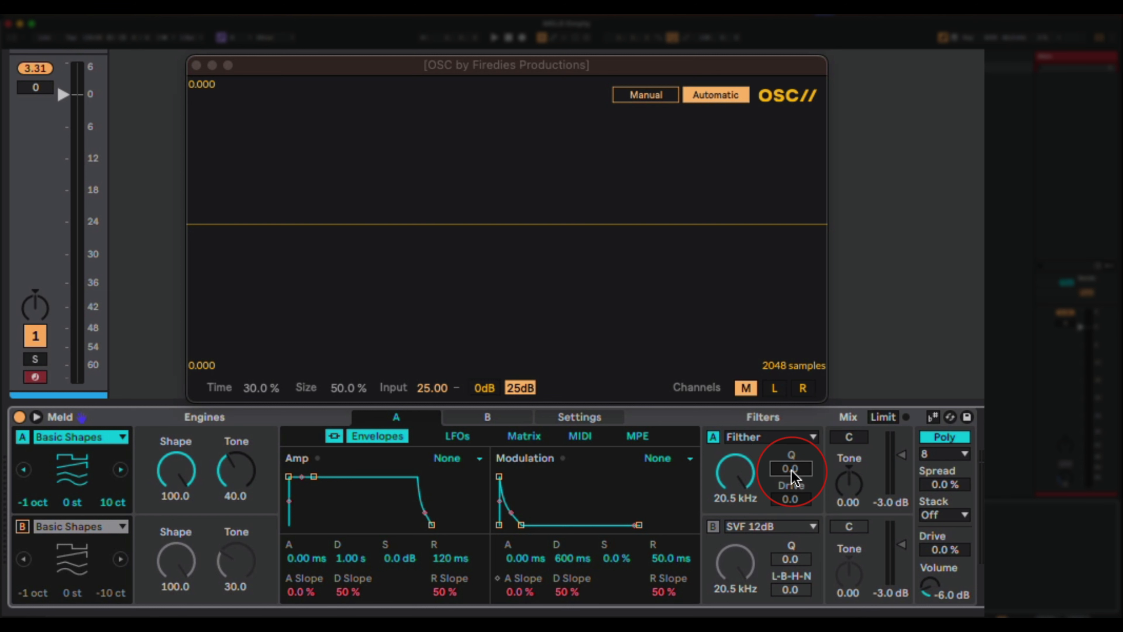
left_click(791, 500)
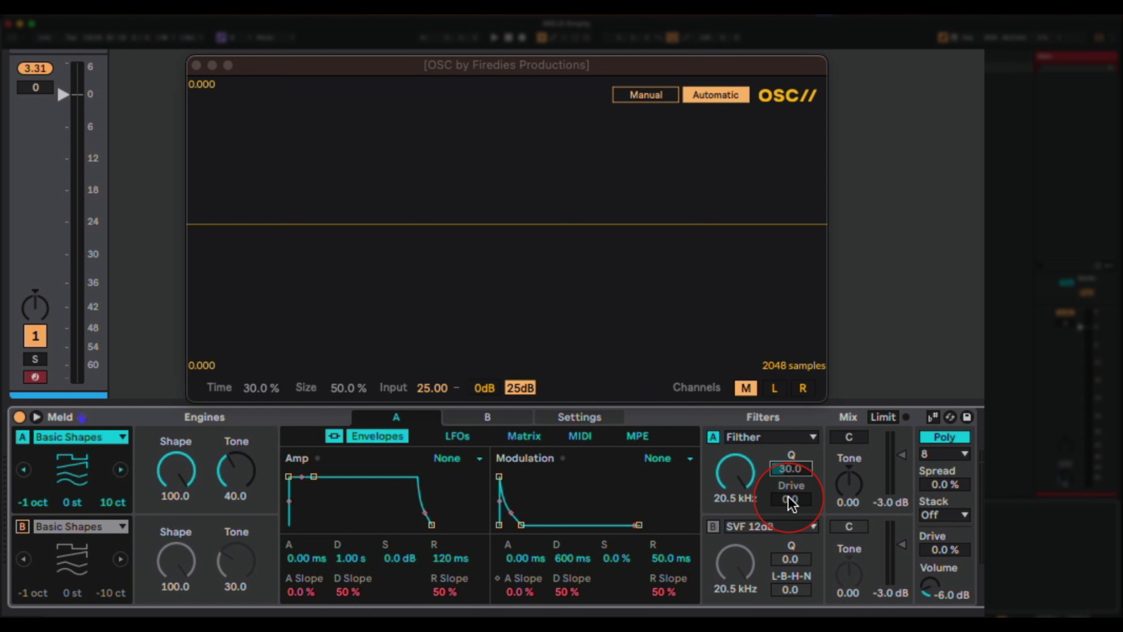
left_click(790, 501)
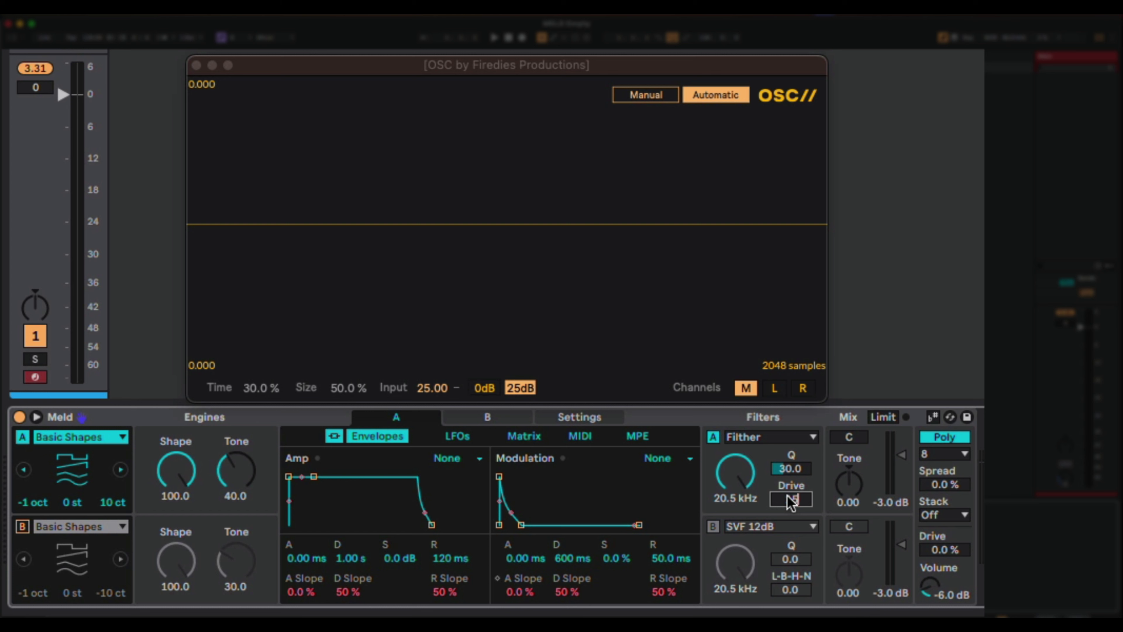
Step: Sweep engine A's filter cutoff down to about 38.7 Hz while playing, and return it to 20.5 kHz
left_click(735, 472)
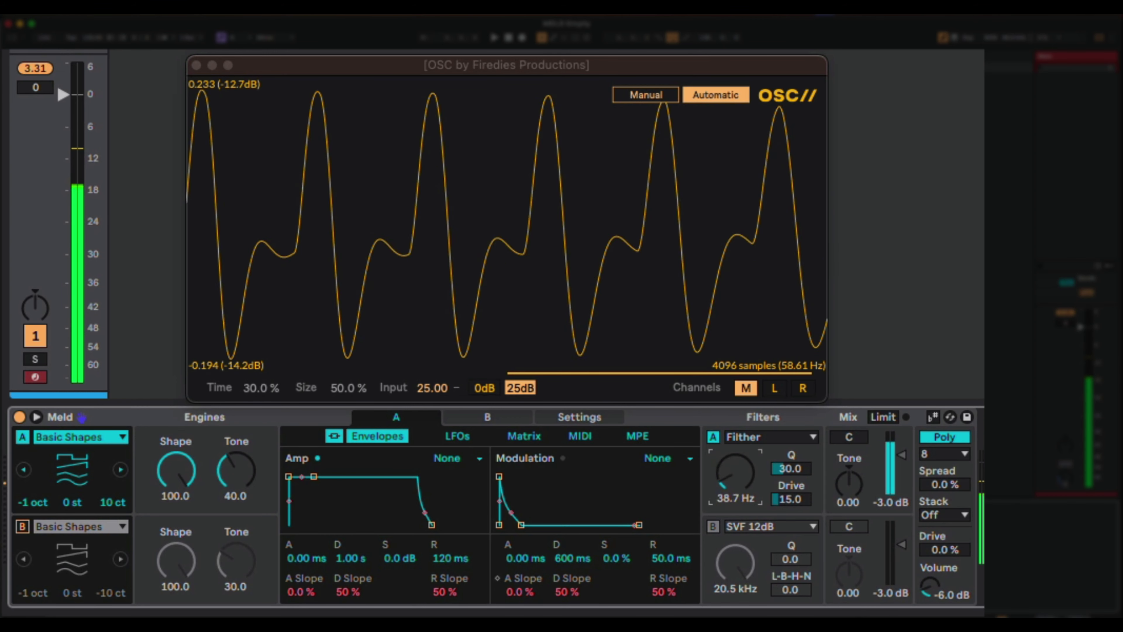
left_click(734, 473)
left_click(808, 483)
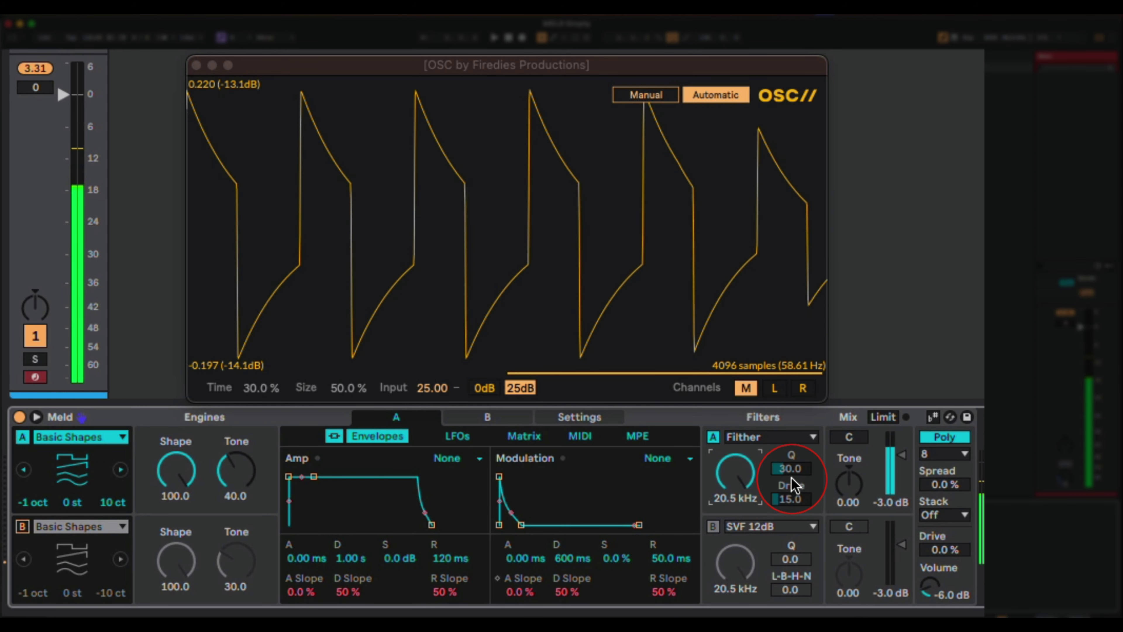
Step: Raise engine A's filter Q to 71.9 and Drive to 52.3 while sweeping the cutoff, and reset the cutoff to 20.5 kHz
left_click_drag(792, 472, 792, 447)
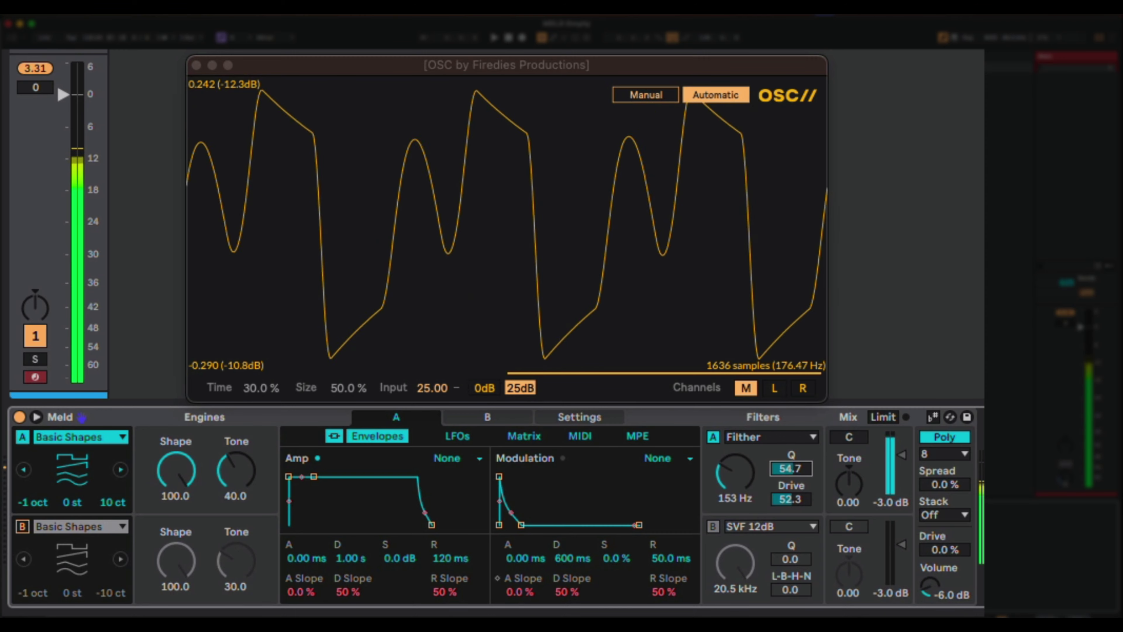
mouse_move(753, 479)
left_mouse_down()
mouse_move(754, 445)
mouse_move(753, 494)
left_mouse_up()
double_click(722, 476)
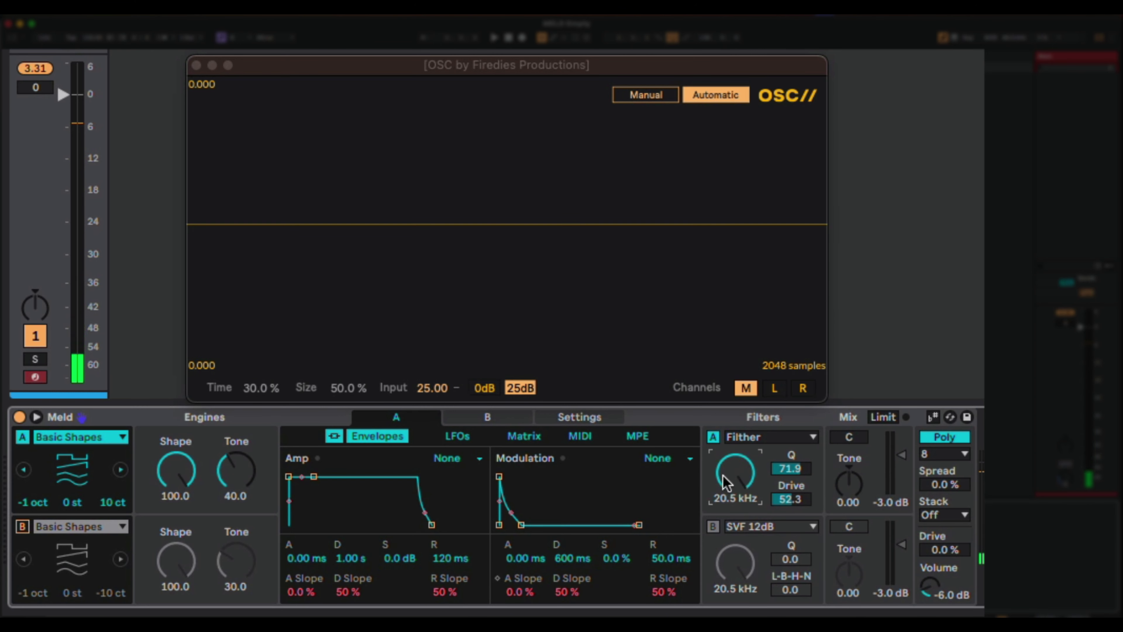
Step: Return engine A's filter Drive to 15.0 and its Q to 30.0
left_click(778, 516)
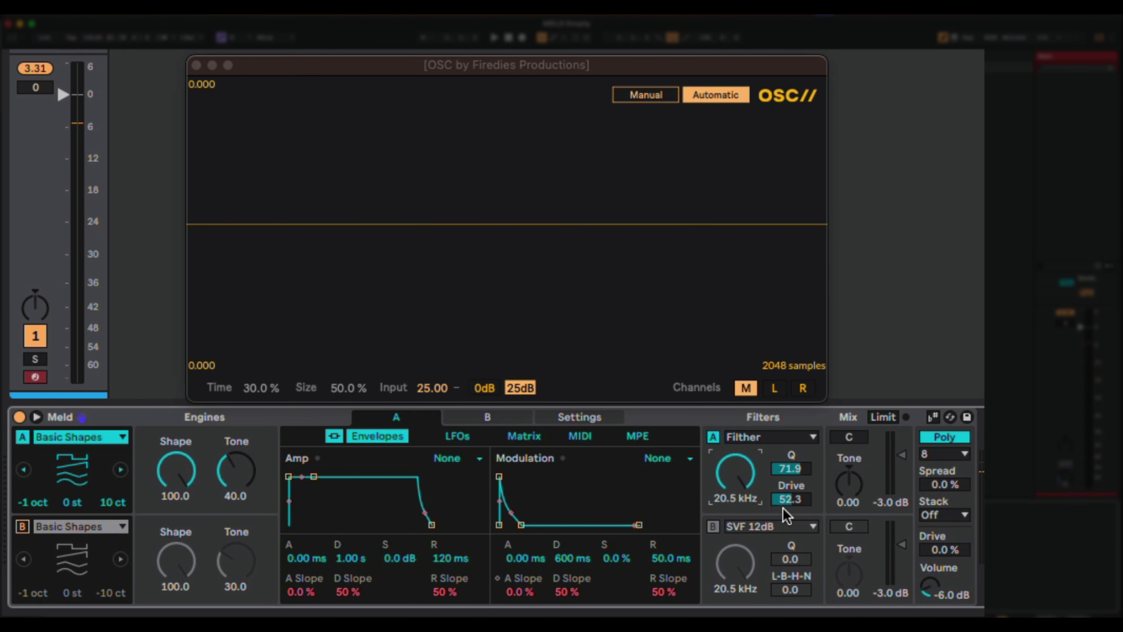
left_click(785, 487)
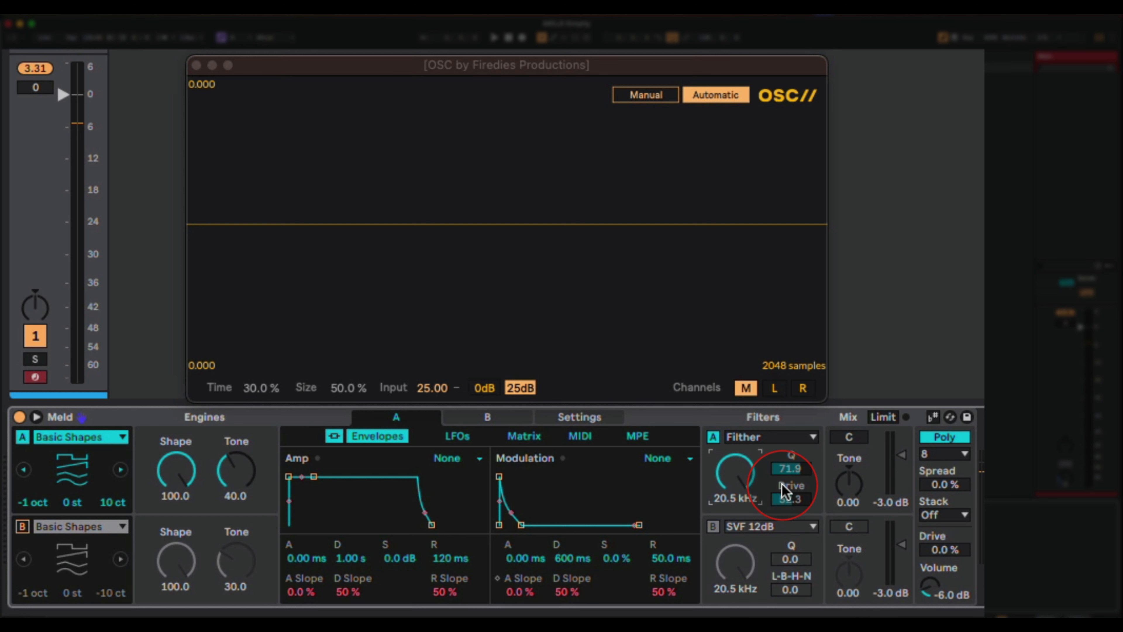
left_click(785, 468)
left_click(792, 499)
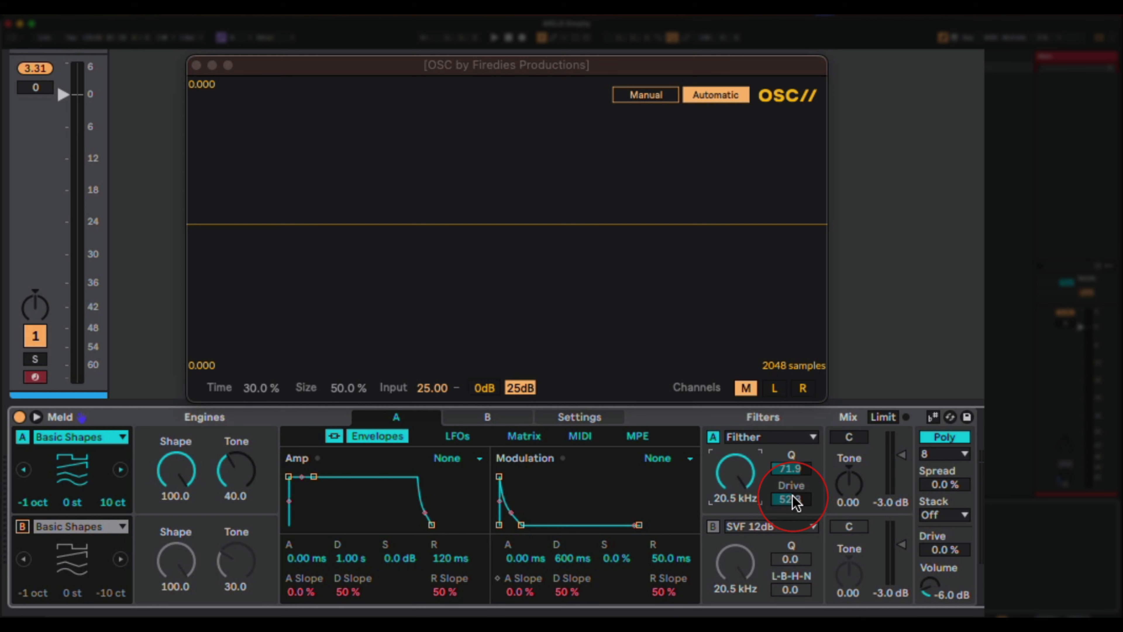
left_click(792, 500)
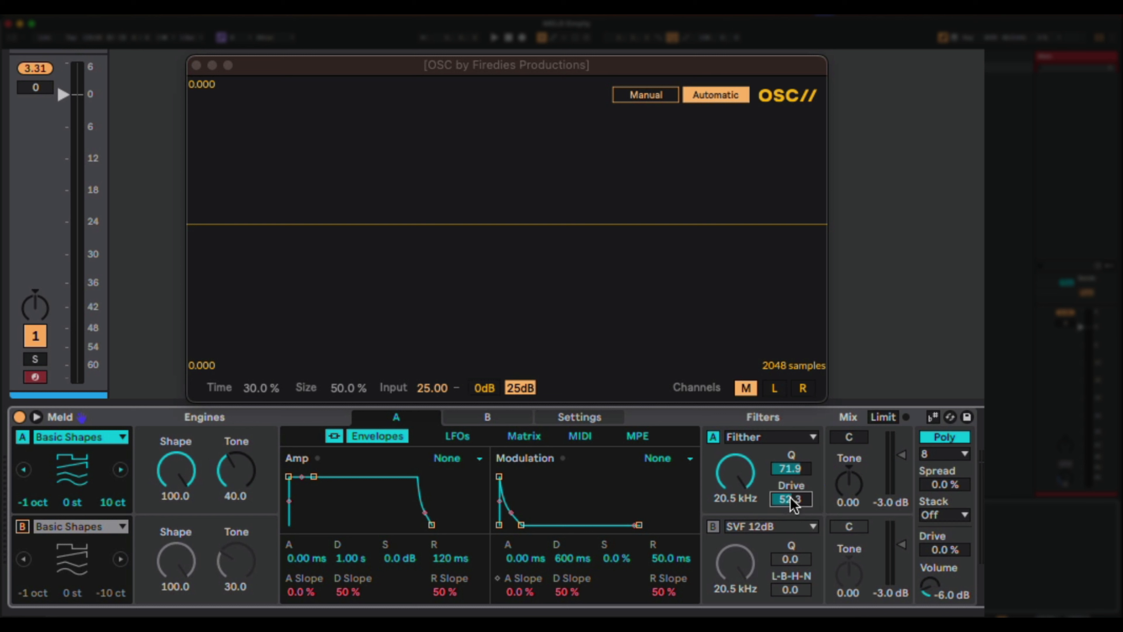
left_click(790, 469)
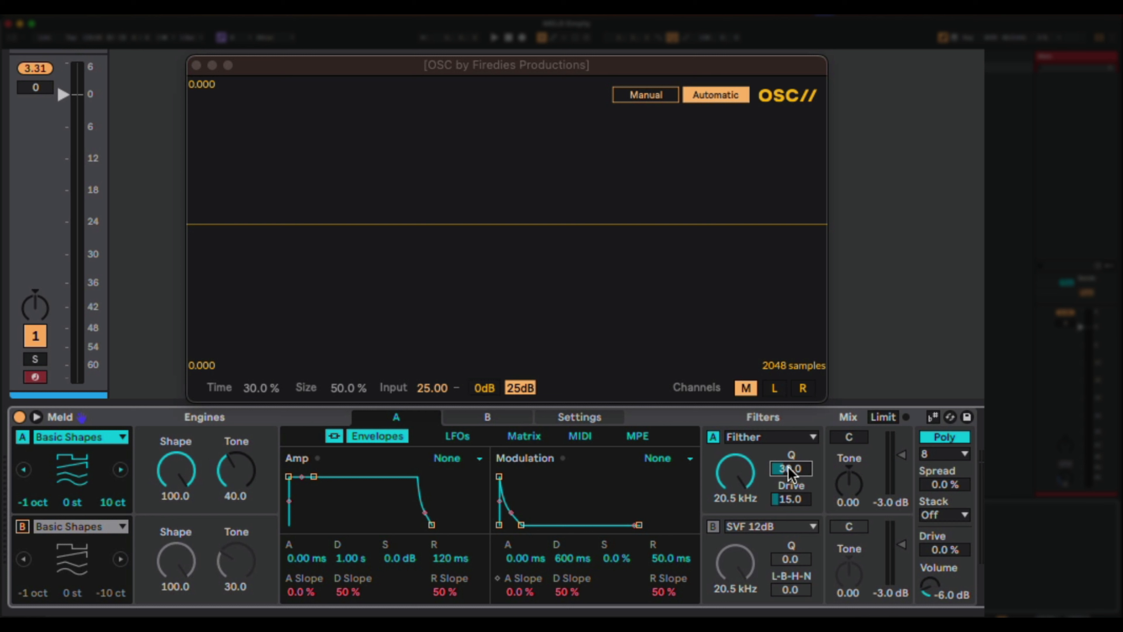
Step: Lower engine A's filter cutoff to 20.0 Hz
left_click(728, 476)
left_click_drag(731, 483, 731, 541)
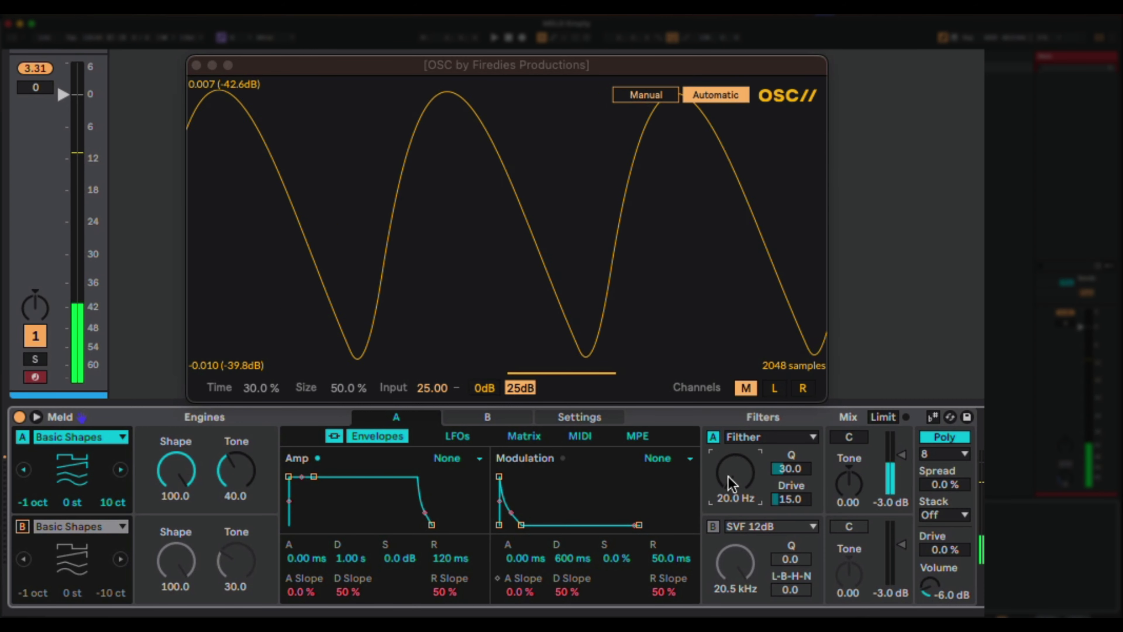
left_click_drag(731, 484, 728, 505)
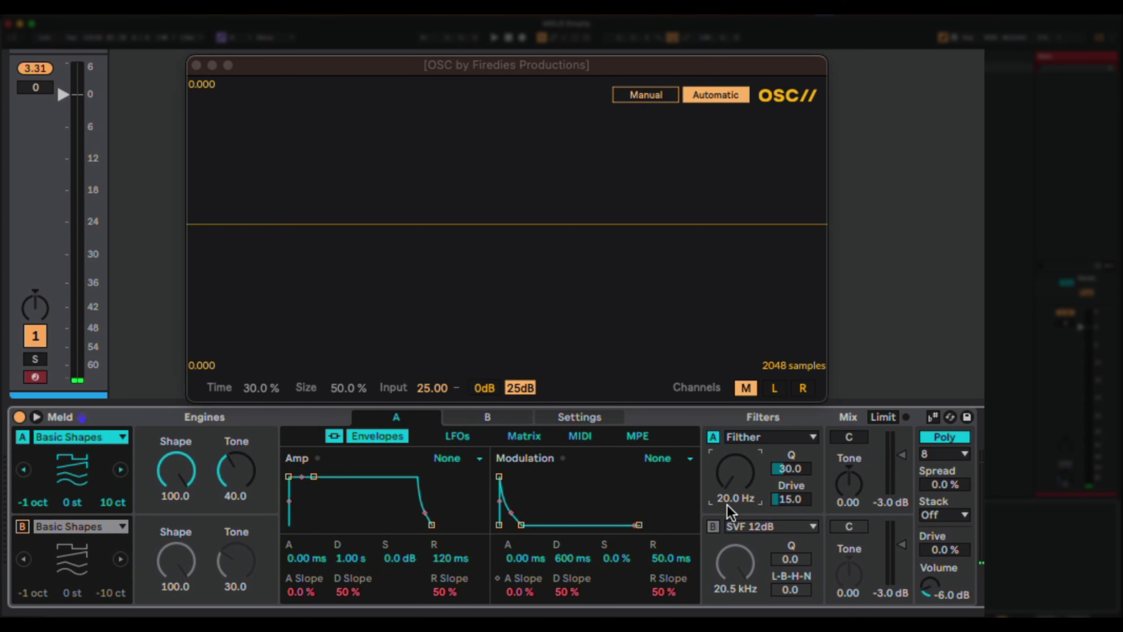
mouse_move(745, 503)
left_mouse_down()
mouse_move(604, 497)
mouse_move(527, 509)
mouse_move(559, 535)
mouse_move(549, 509)
mouse_move(710, 473)
mouse_move(739, 490)
left_mouse_up()
left_click(740, 490)
Step: Assign the modulation envelope to engine A's filter frequency in the matrix with an amount of 55
left_click_drag(739, 479, 518, 445)
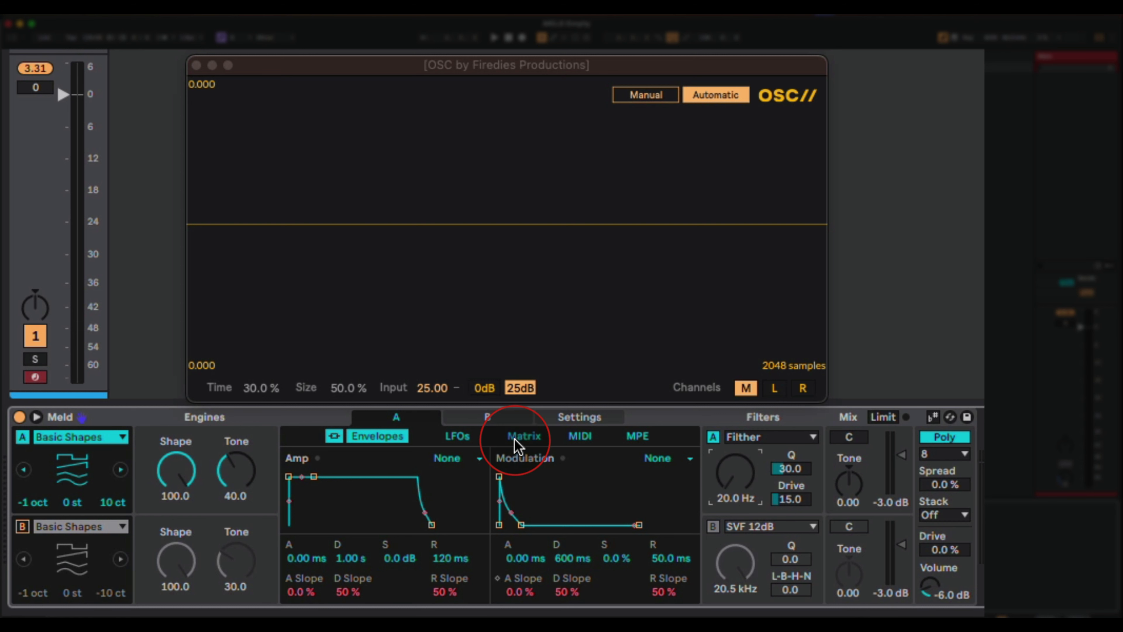
left_click(517, 442)
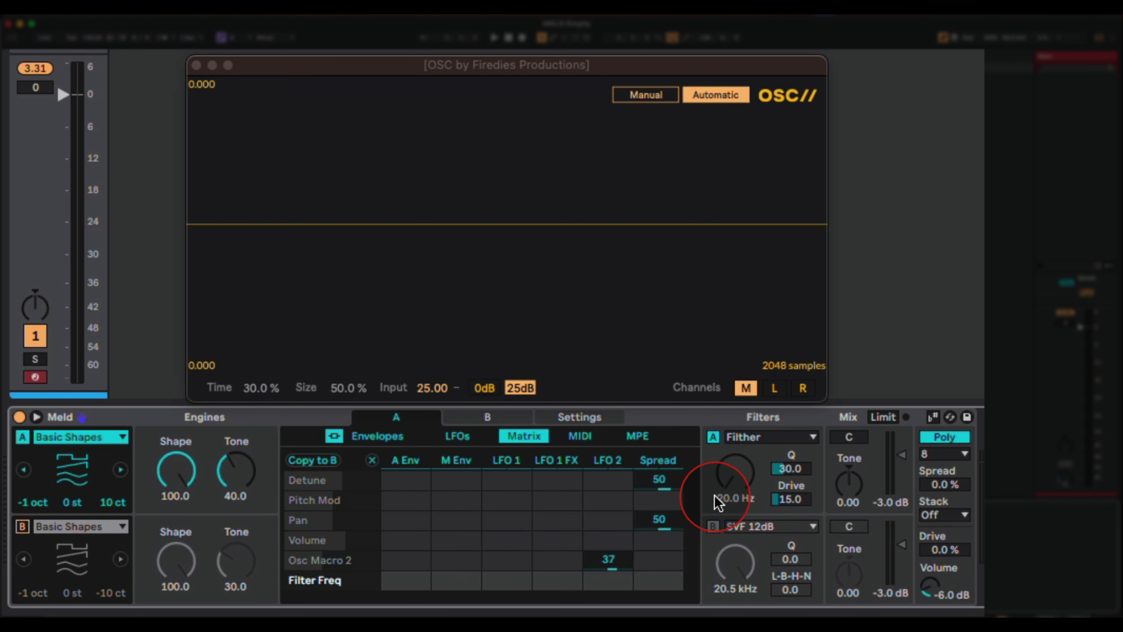
left_click(731, 473)
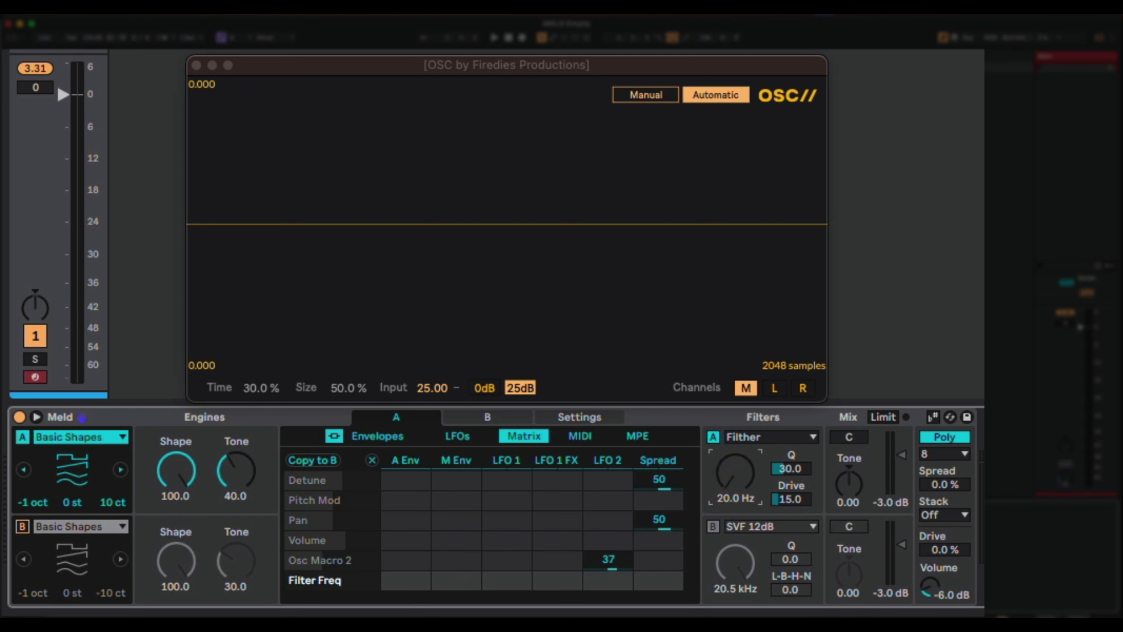
key("Up")
key("Up")
key("Up")
key("Up")
left_click_drag(736, 476, 708, 492)
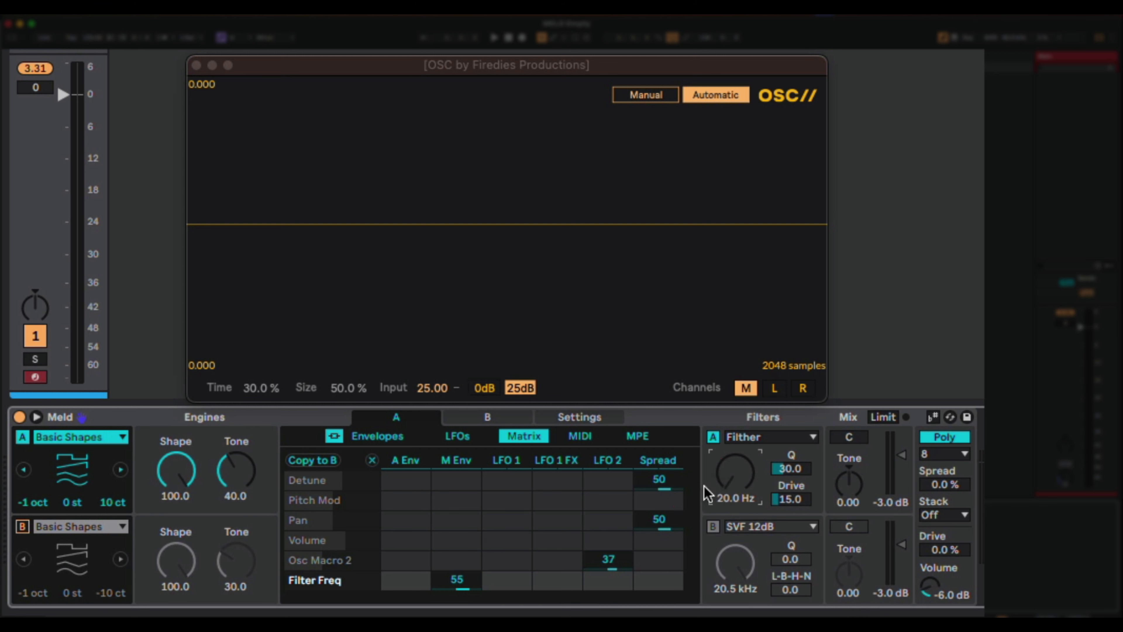
Step: Show engine A's amp and modulation envelopes
left_click_drag(413, 417, 536, 455)
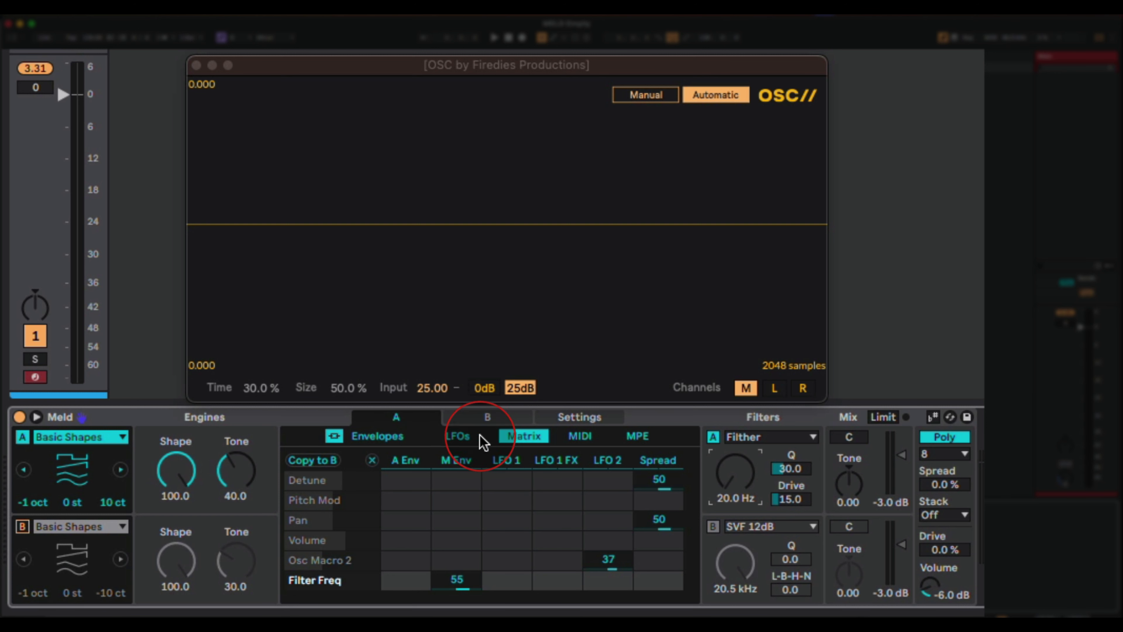
left_click(394, 437)
left_click_drag(394, 437, 582, 495)
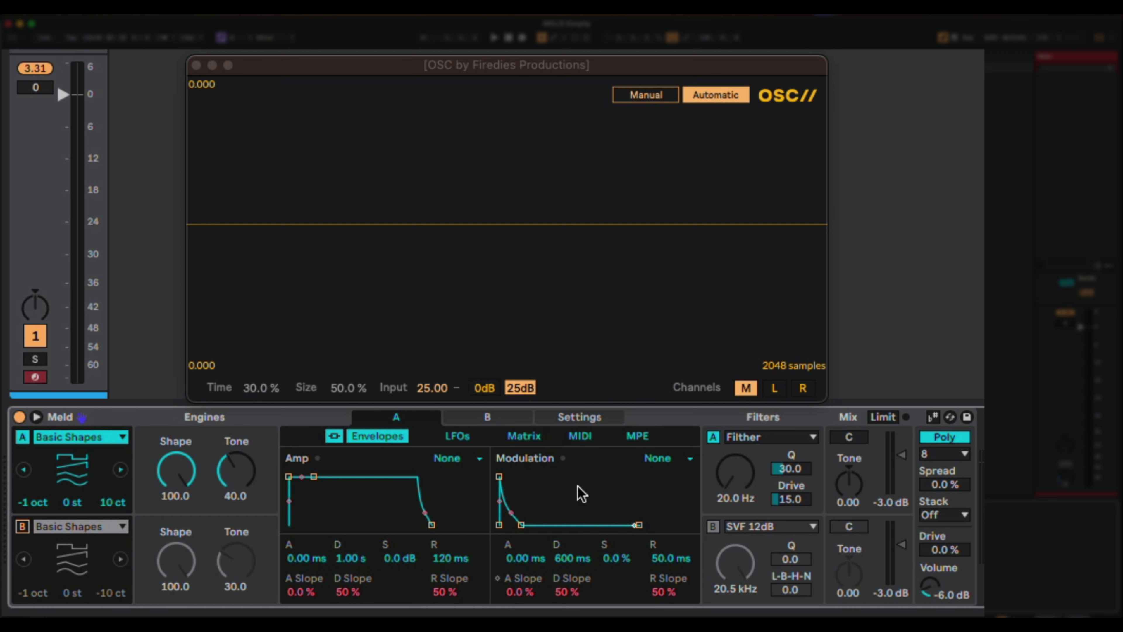
left_click_drag(581, 495, 735, 425)
left_click(732, 480)
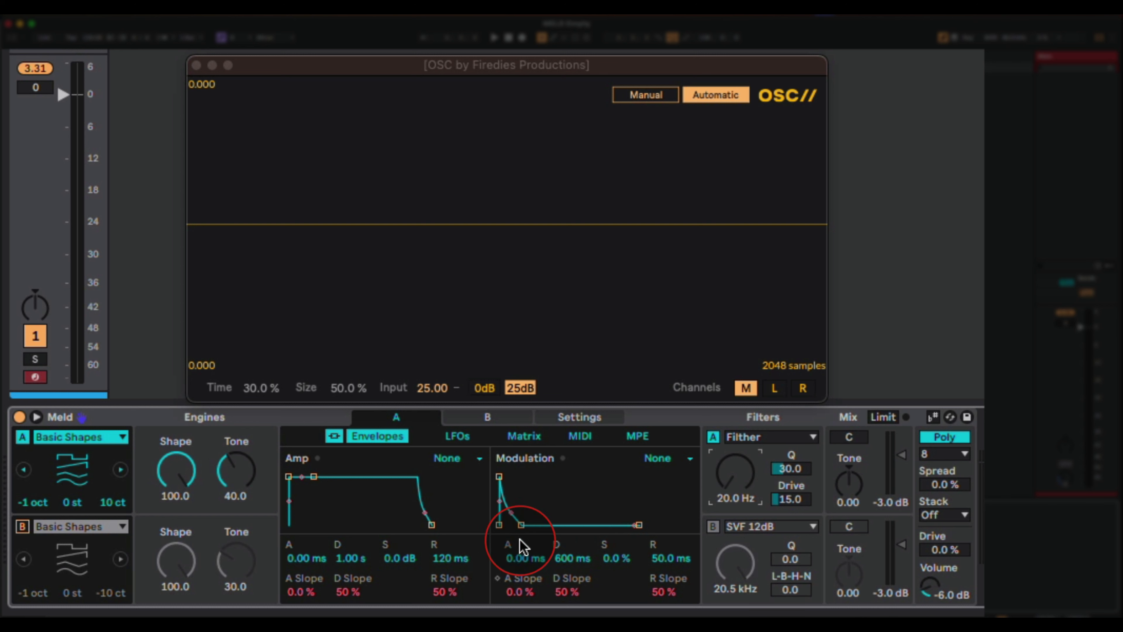
Step: Try a 1.27 s attack on engine A's modulation envelope, and reset the attack to 0.00 ms
left_click(521, 559)
mouse_move(522, 558)
left_mouse_down()
mouse_move(521, 509)
mouse_move(521, 570)
left_mouse_up()
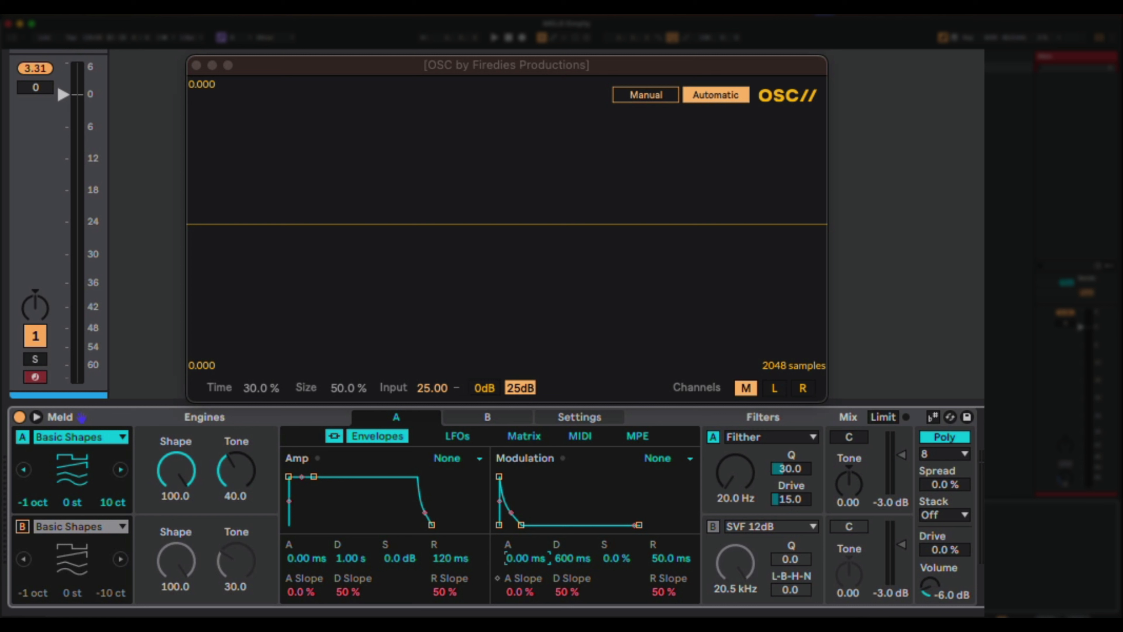
mouse_move(521, 571)
left_mouse_down()
mouse_move(521, 508)
mouse_move(514, 562)
left_mouse_up()
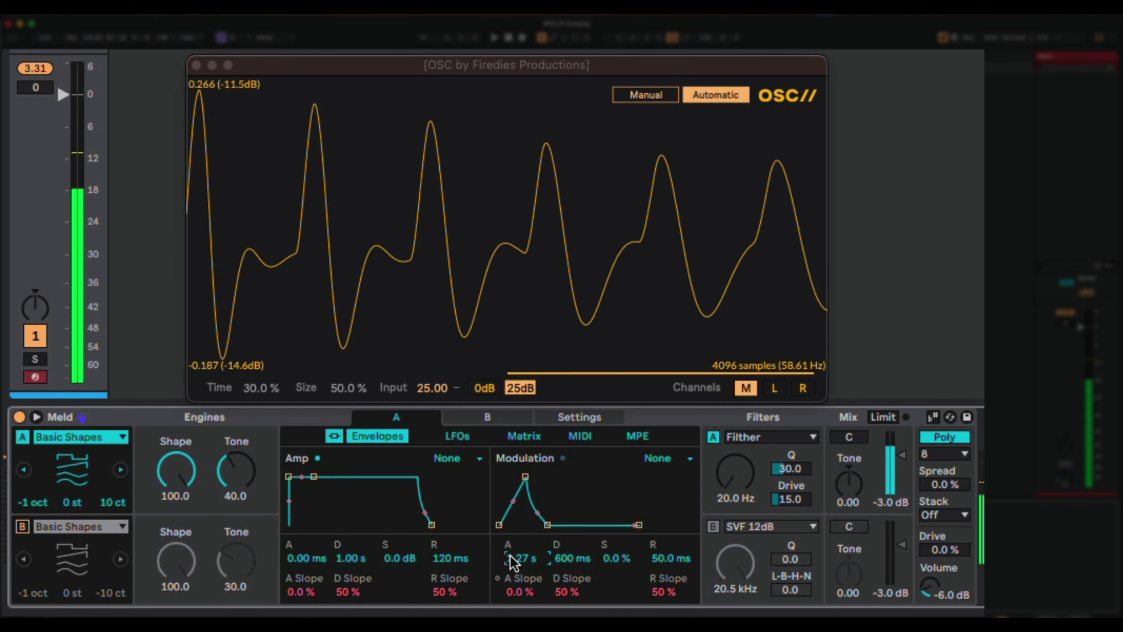
double_click(513, 562)
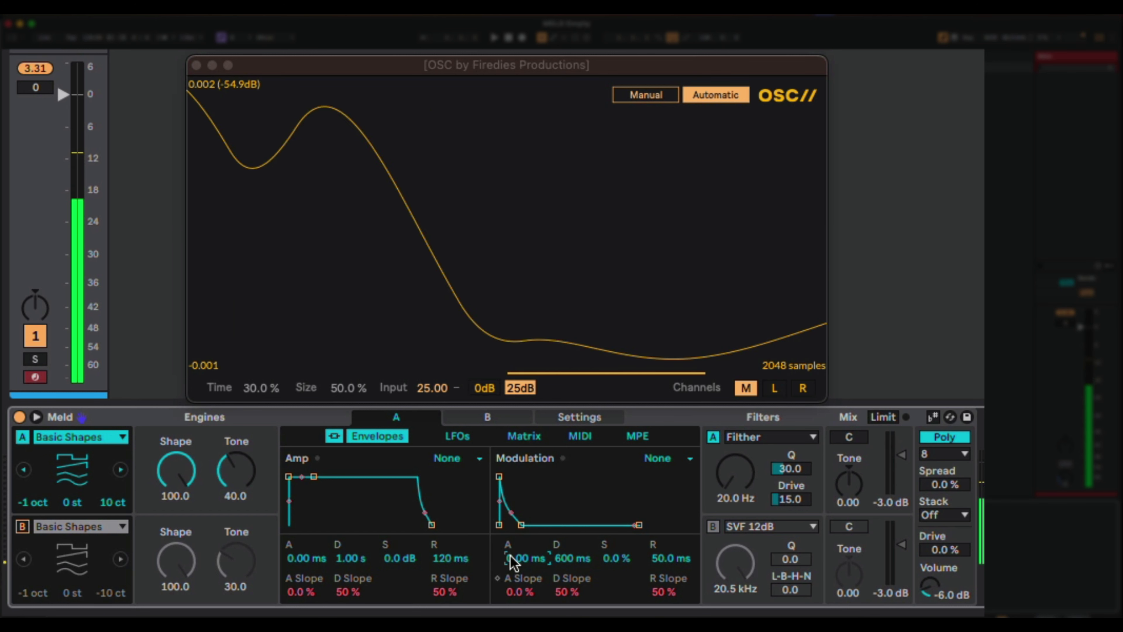
Step: Try a decay of 9.35 s and a sustain of 34% on engine A's modulation envelope
left_click(575, 559)
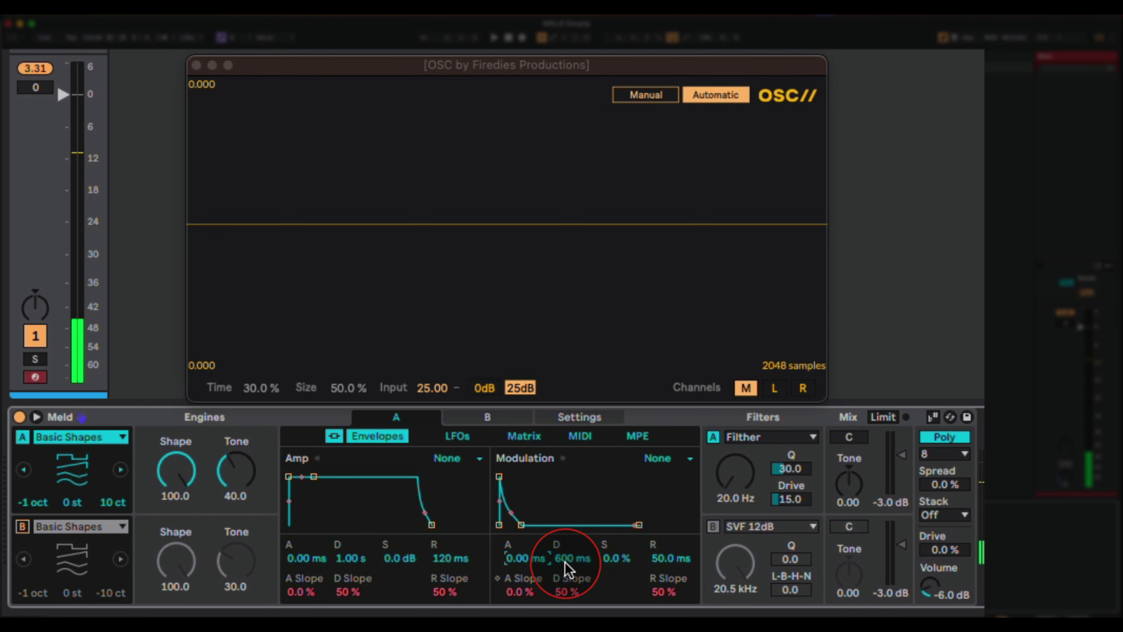
left_click_drag(577, 569, 577, 509)
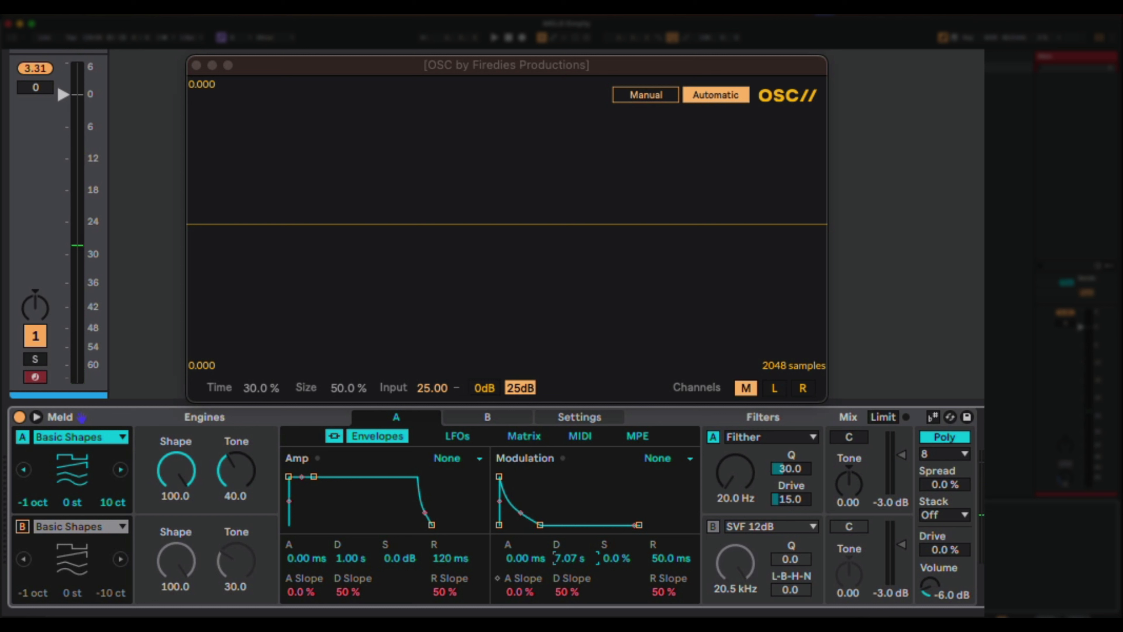
left_click_drag(576, 563, 576, 549)
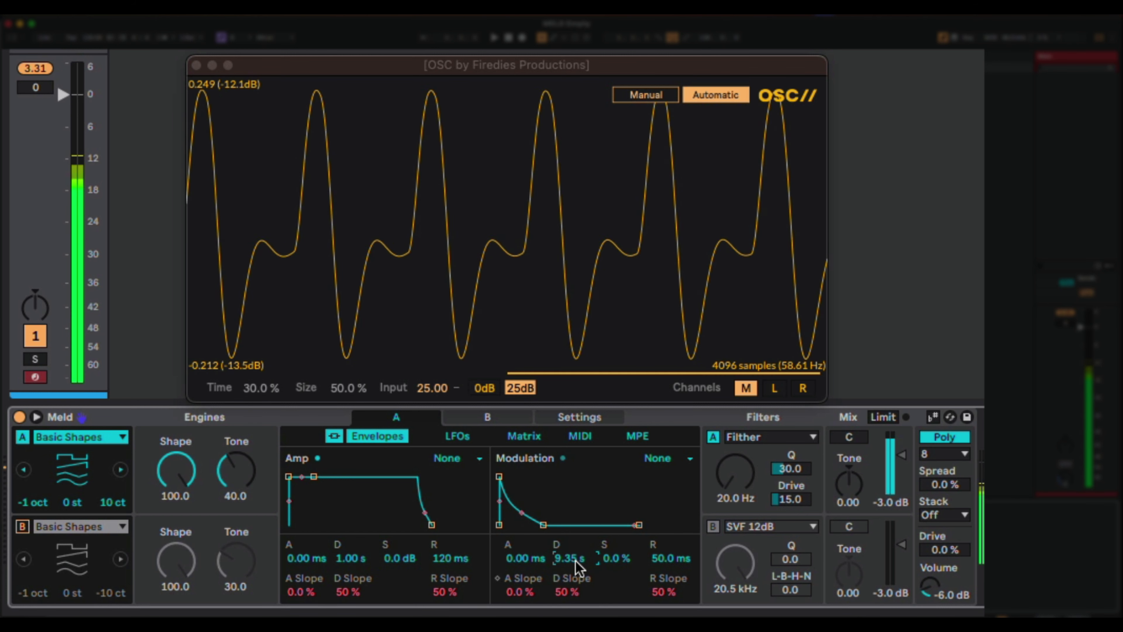
left_click(611, 560)
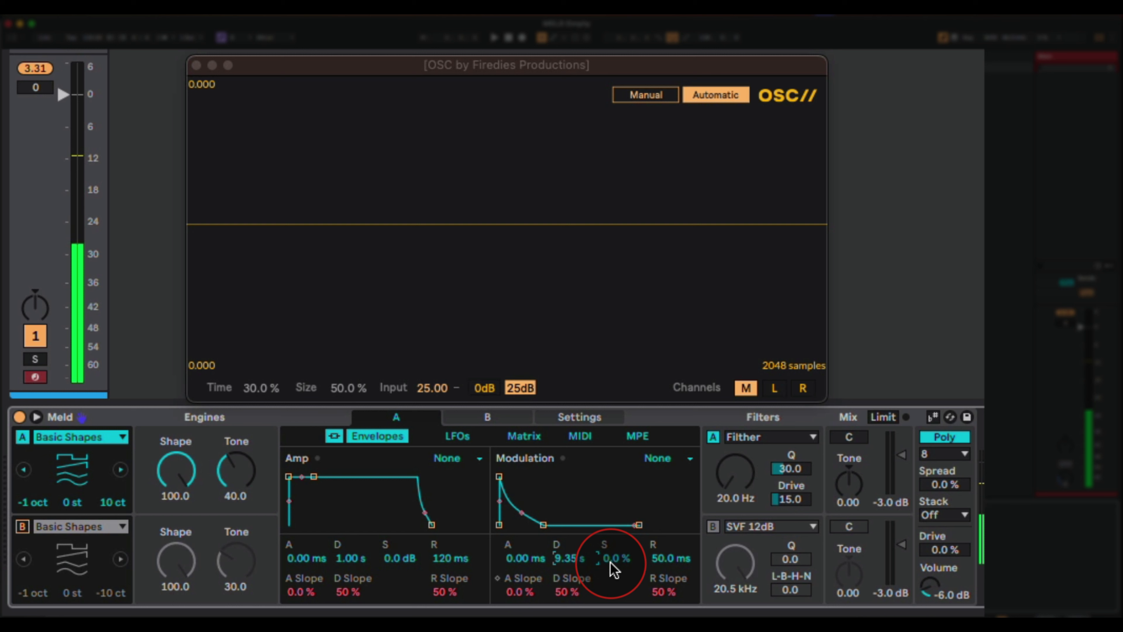
left_click_drag(611, 563, 611, 548)
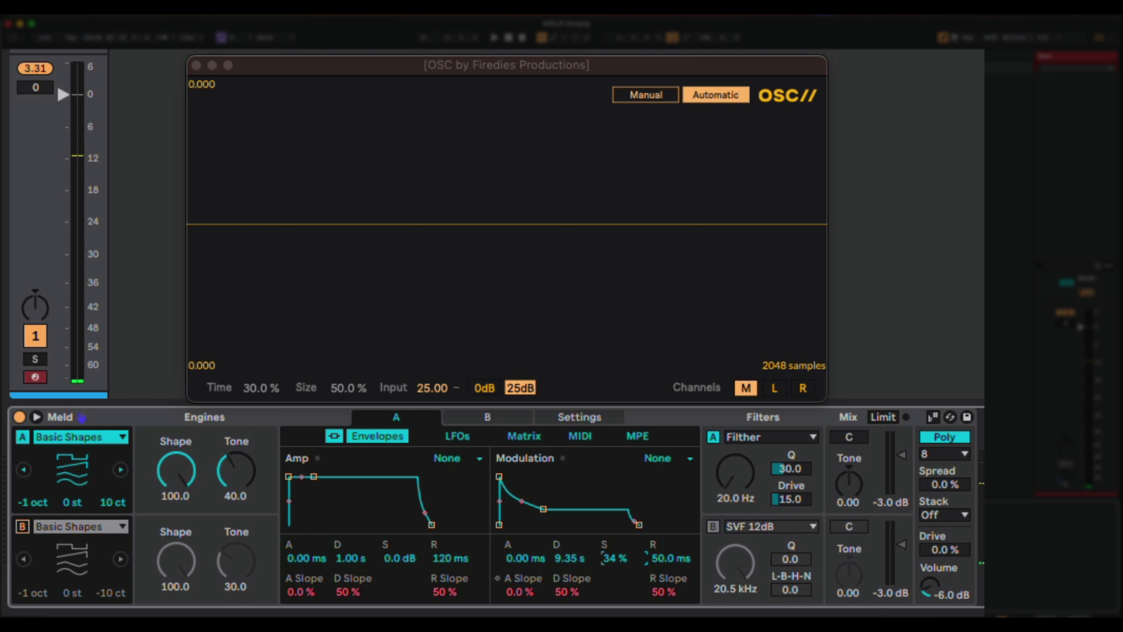
left_click(611, 559)
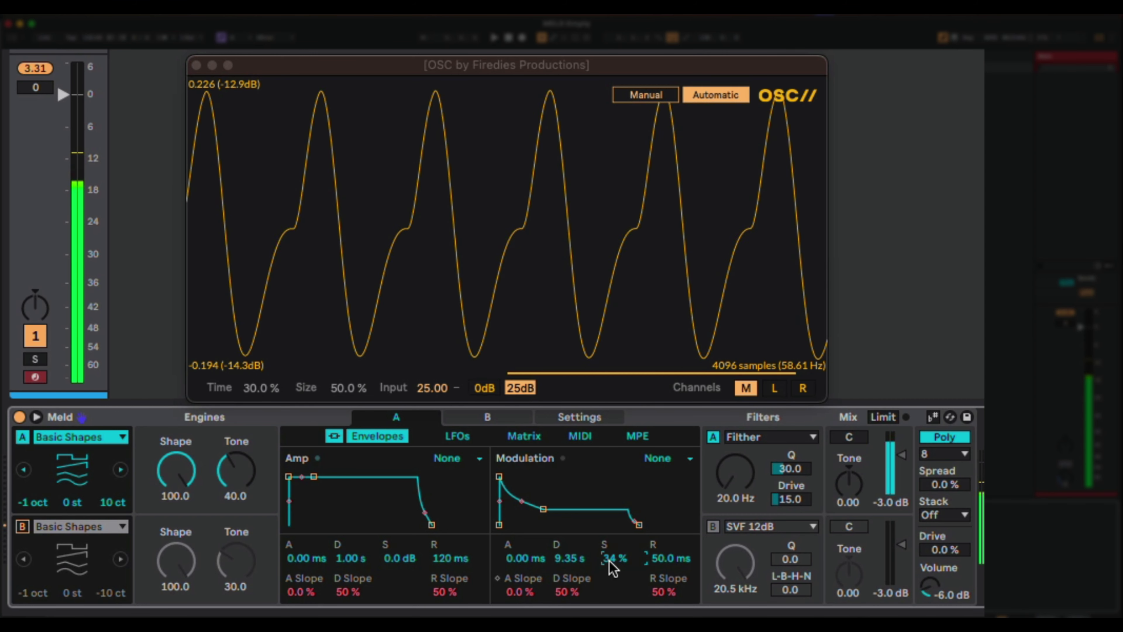
Step: Set engine A's modulation envelope decay to 500 ms and its sustain to 25%
left_click(588, 563)
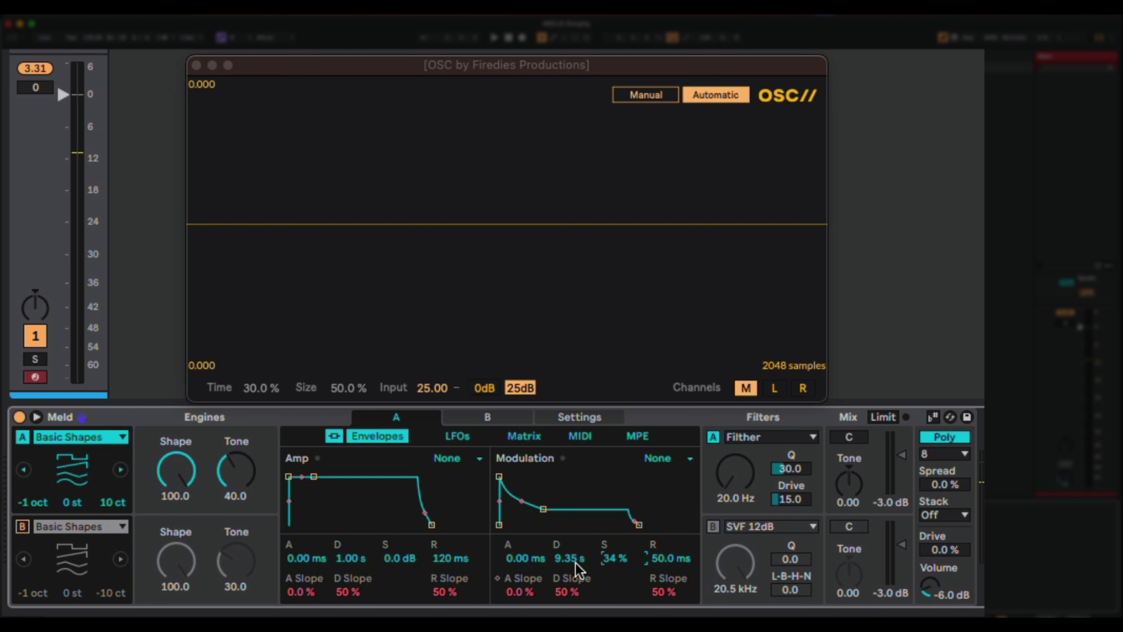
left_click(574, 561)
type("0")
key("Return")
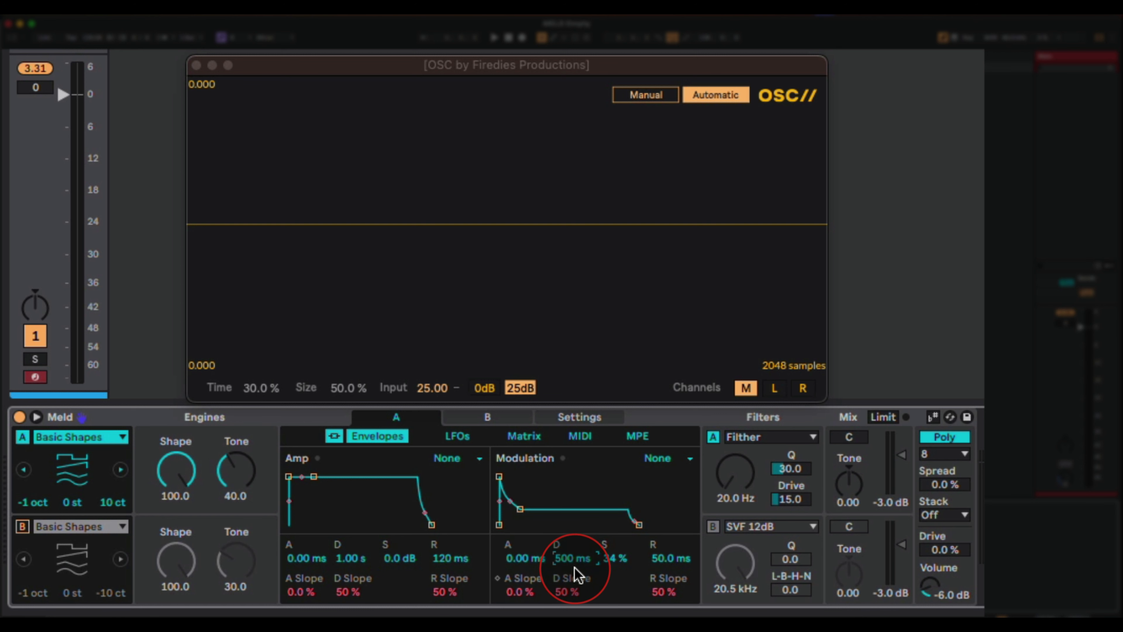
left_click(612, 559)
type("3")
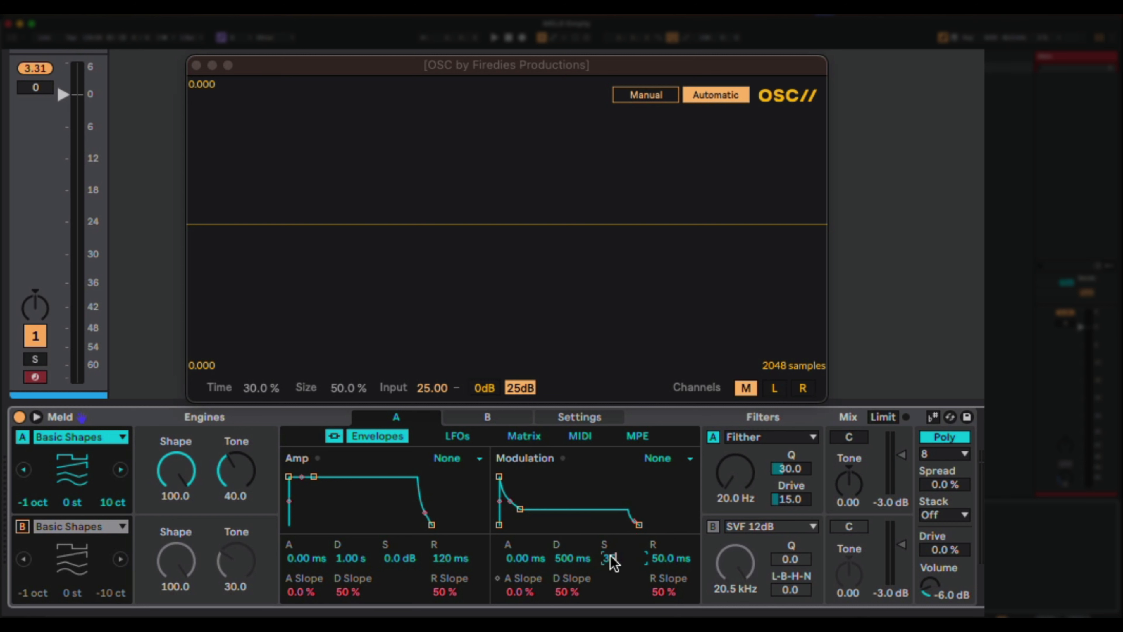
type("5")
left_click(615, 558)
type("25")
key("Return")
left_click_drag(607, 546, 553, 503)
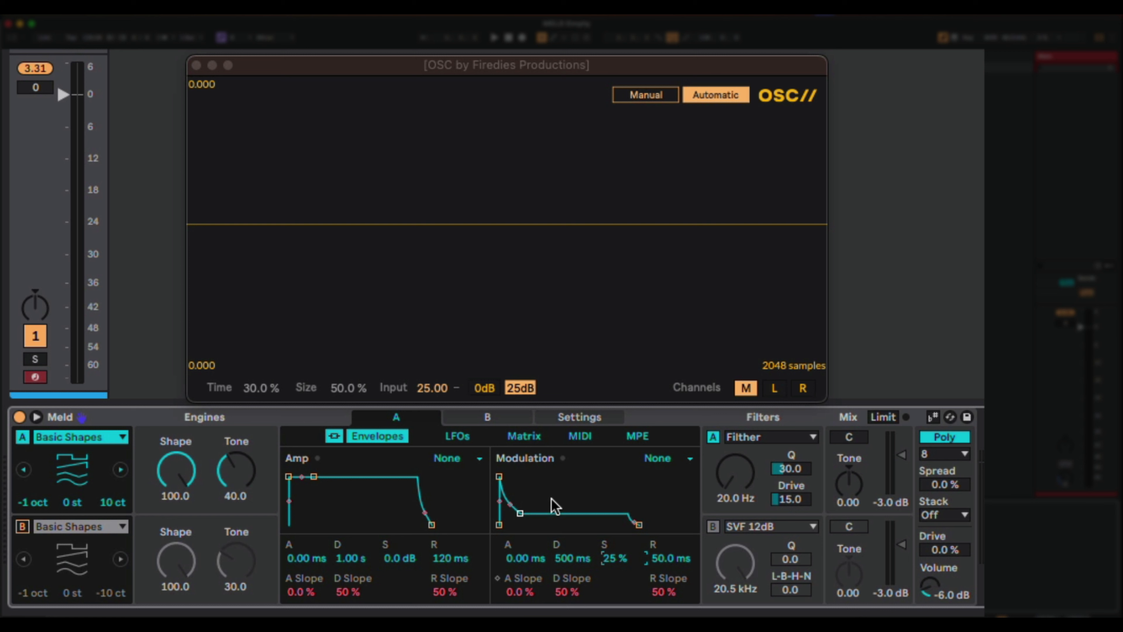
Step: Set the release of engine A's modulation envelope to 120 ms, matching the amp envelope's release
left_click(662, 559)
type("120")
key("Return")
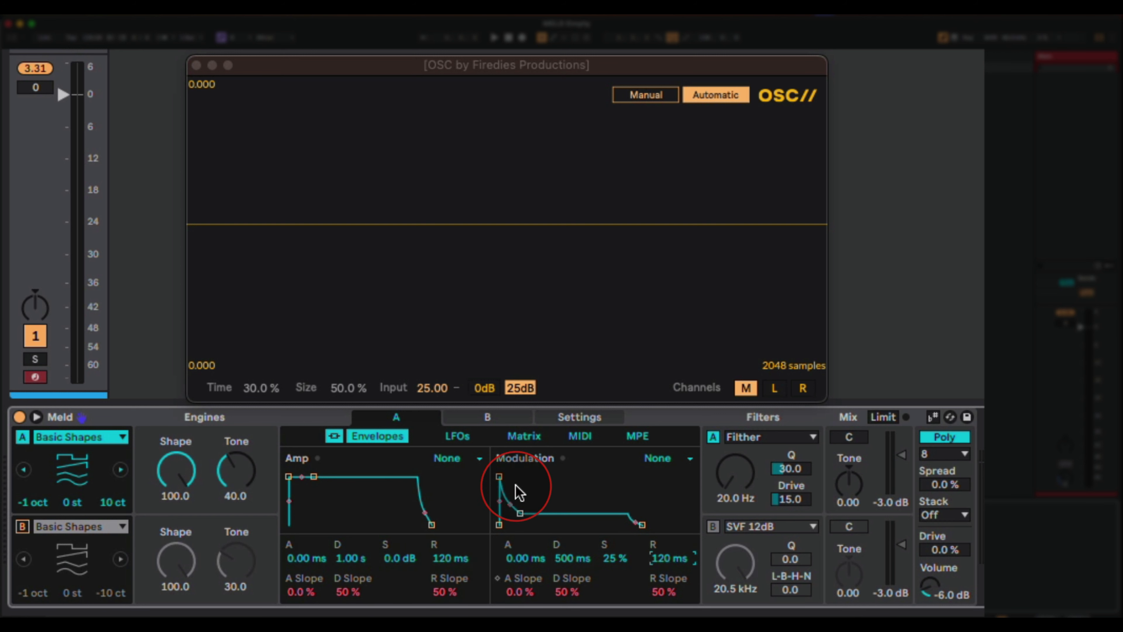
left_click(447, 558)
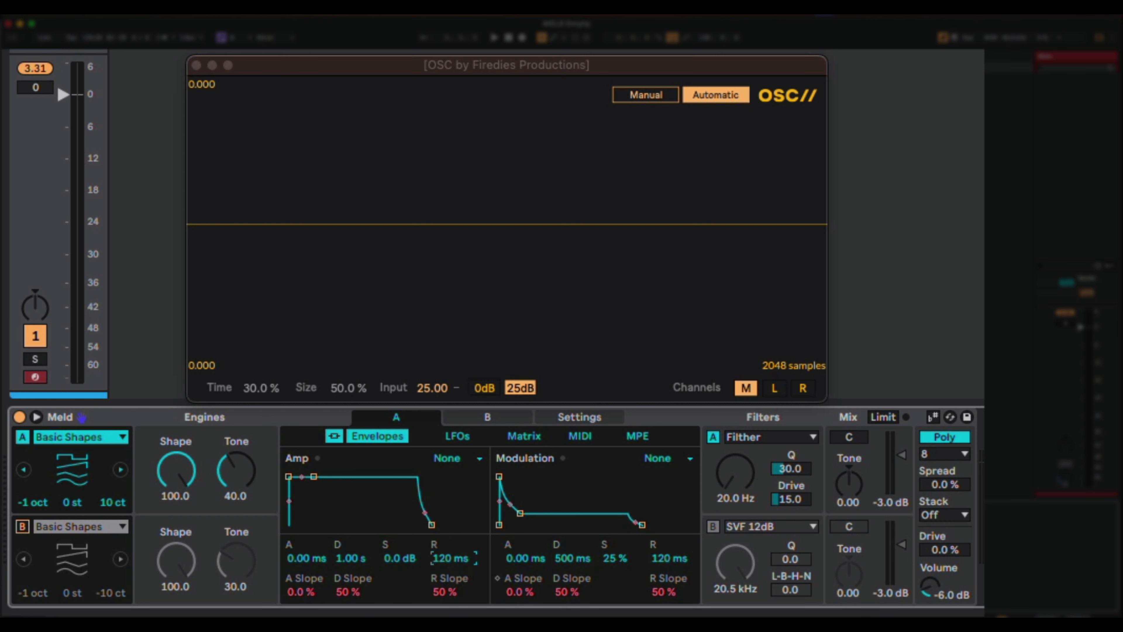
left_click(670, 558)
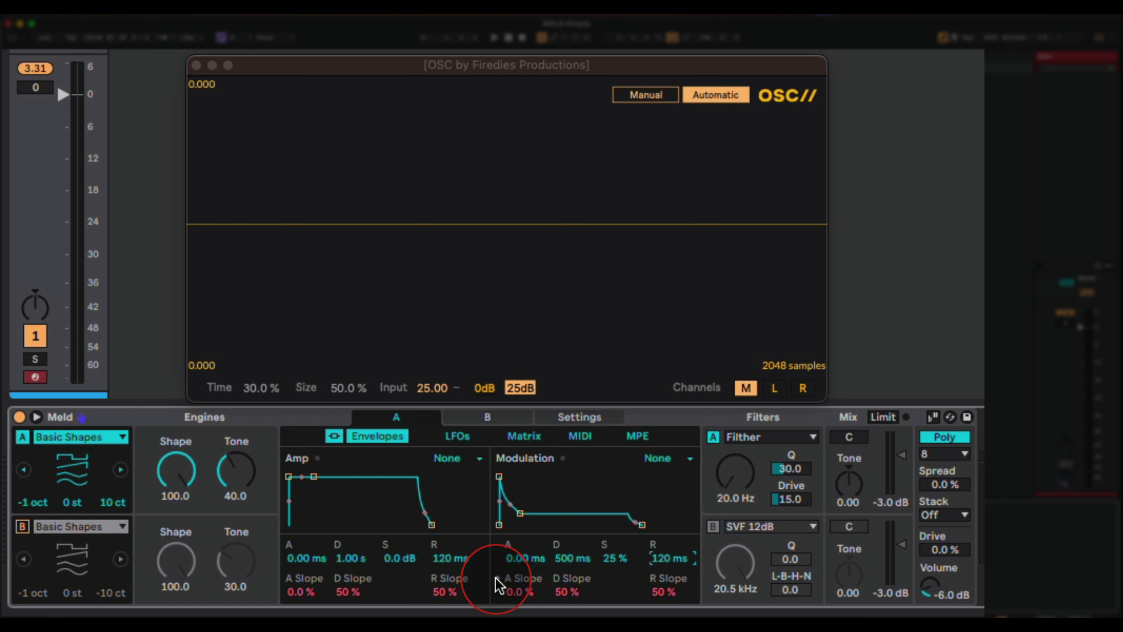
Step: Lengthen engine A's modulation envelope decay to 17.4 s and set its decay slope to 35%
left_click(498, 567)
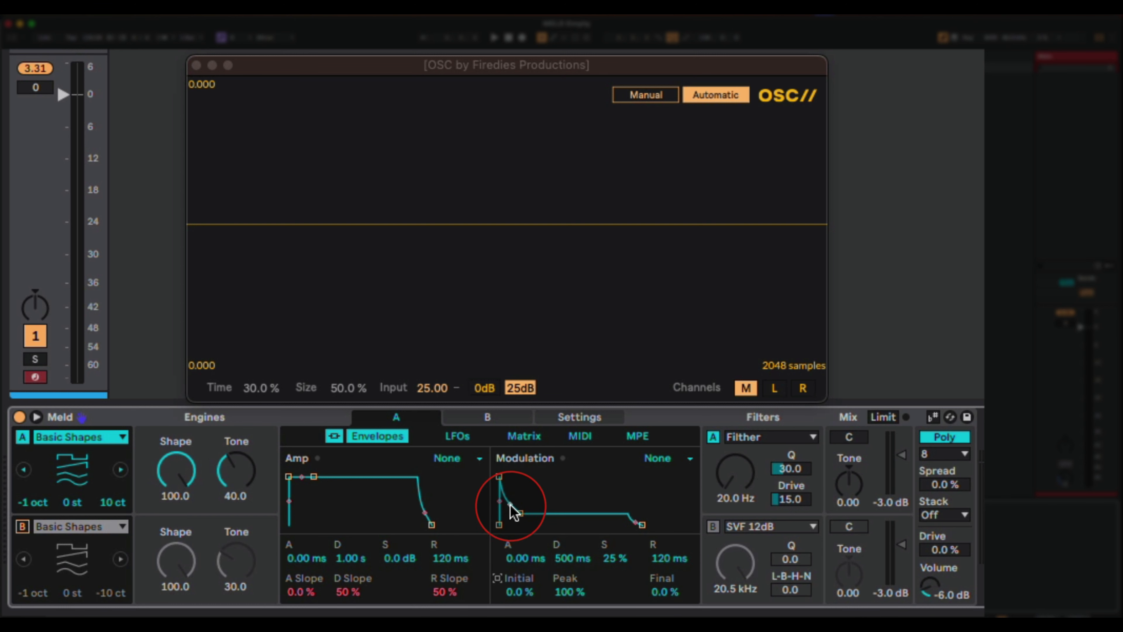
mouse_move(513, 510)
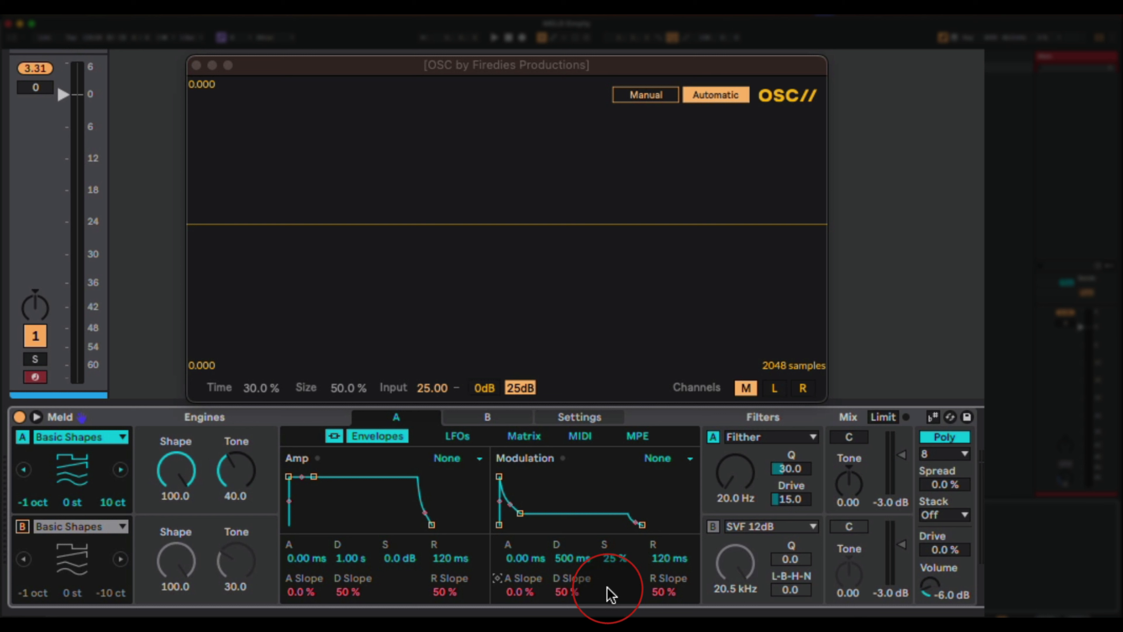
left_click_drag(566, 564, 566, 522)
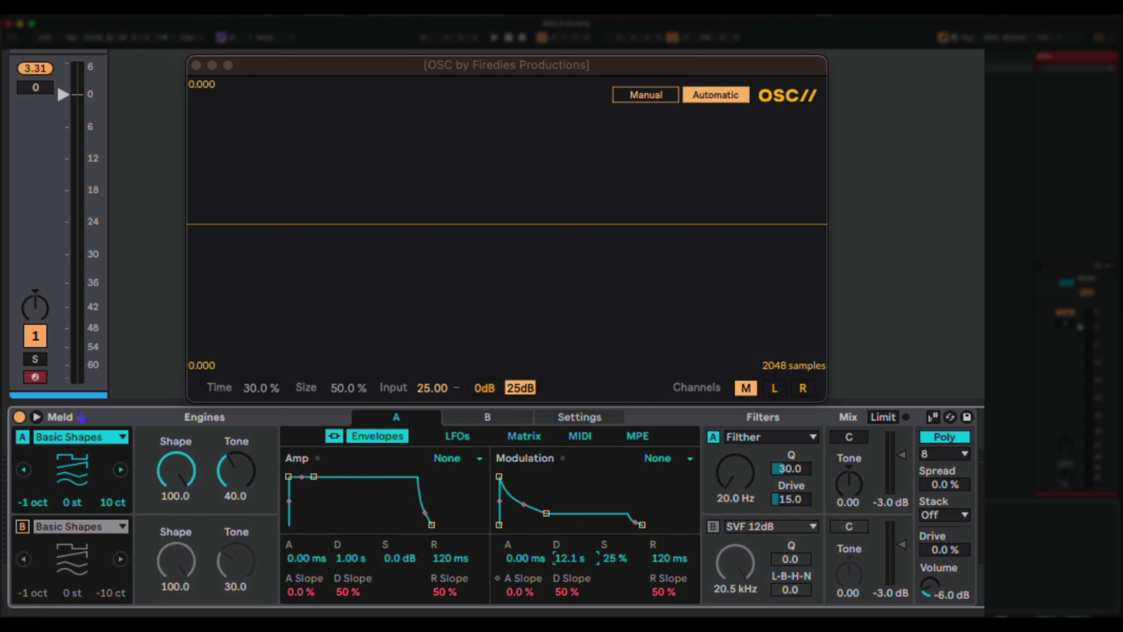
left_click_drag(566, 565, 571, 608)
left_click(565, 593)
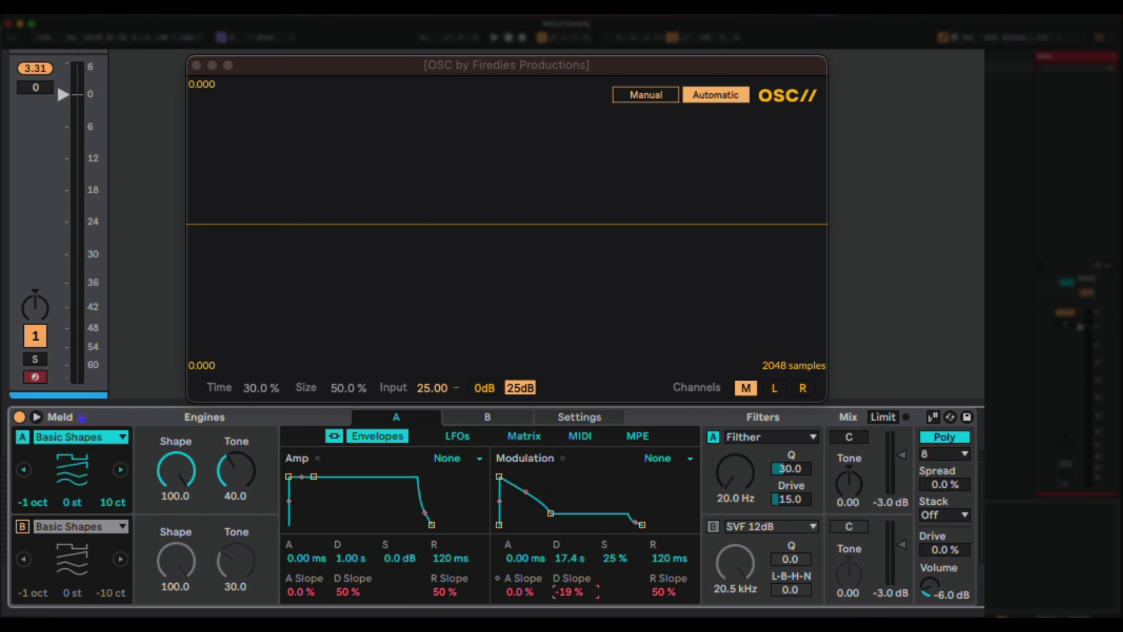
left_click_drag(526, 496, 521, 498)
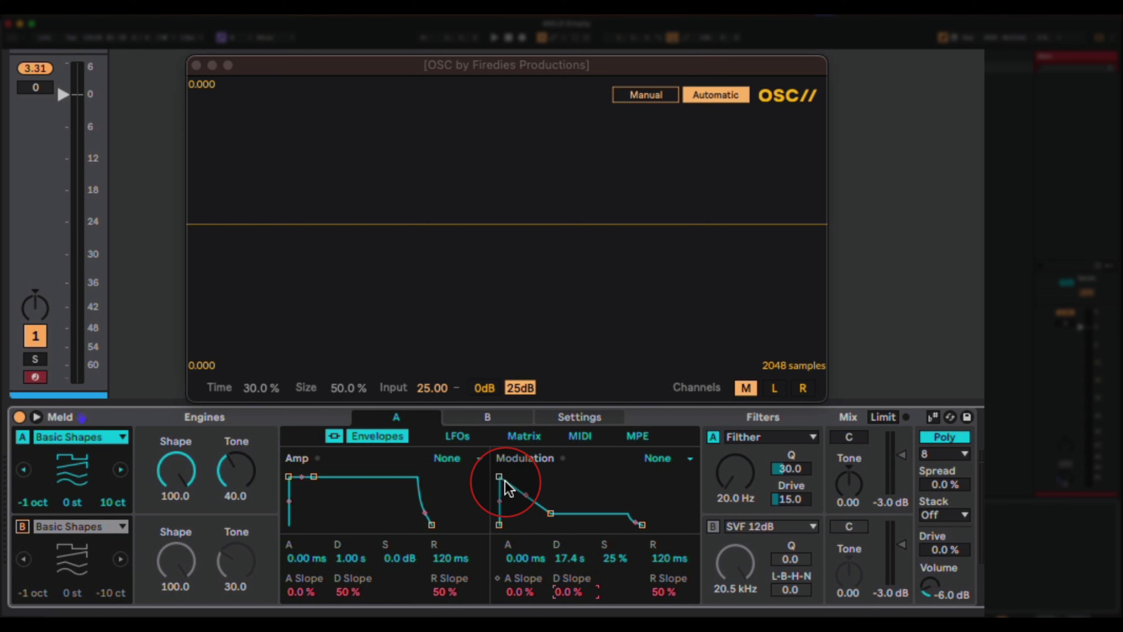
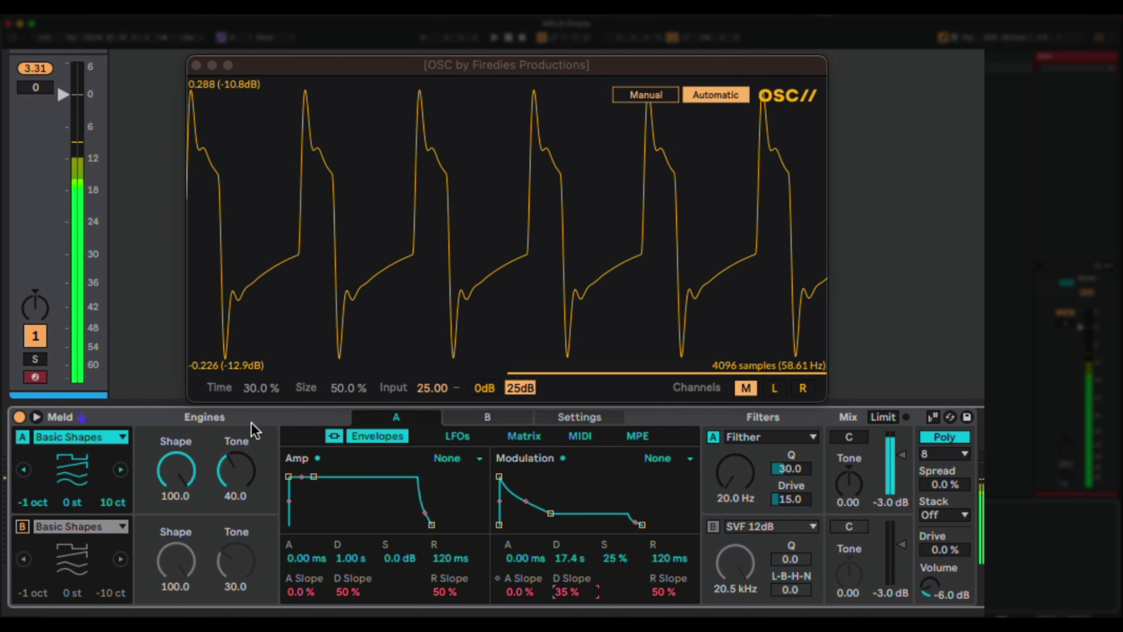
Step: Return the decay of engine A's modulation envelope to 500 ms
left_click(559, 565)
type("5")
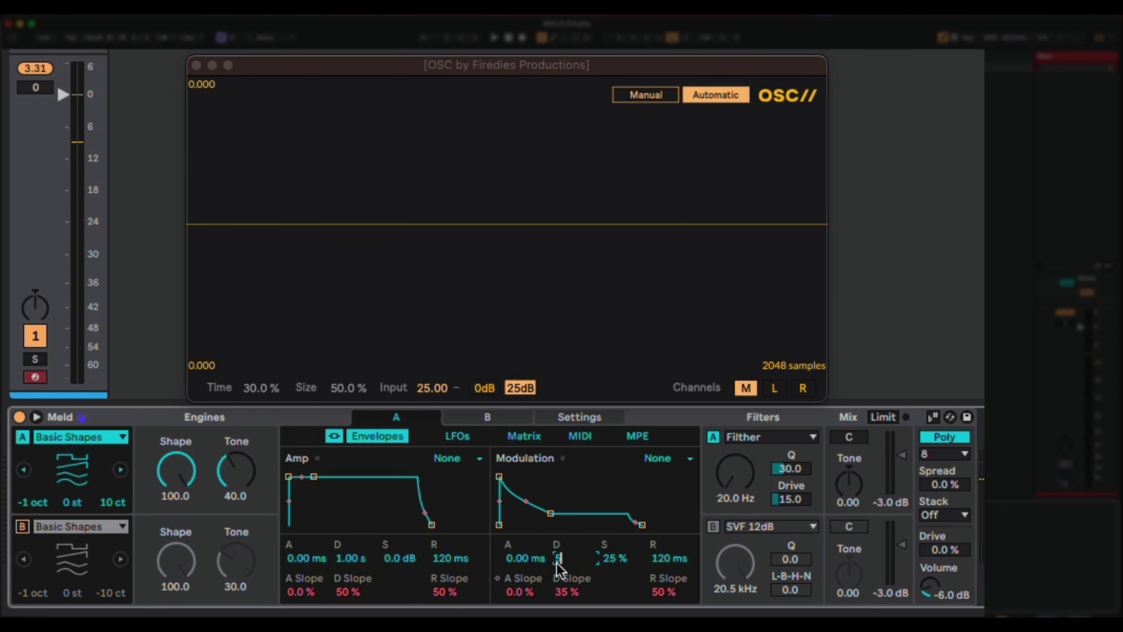
type("00")
key("Return")
left_click_drag(558, 556, 264, 527)
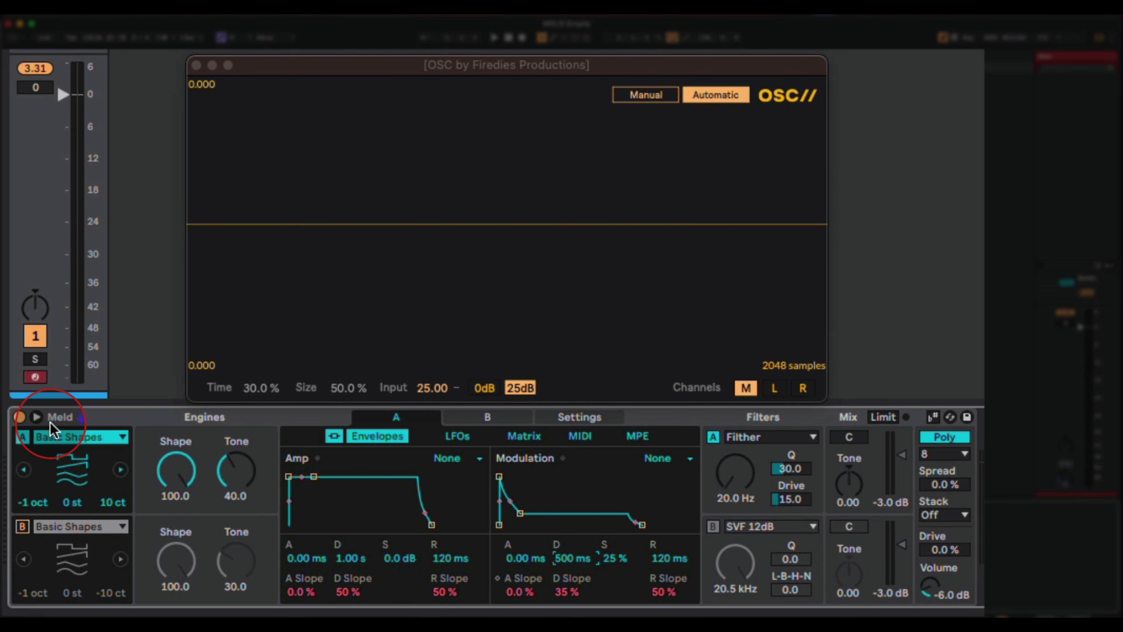
Step: Switch engine A off and engine B on, and set engine B's filter type to LP 12dB MS2
left_click(23, 437)
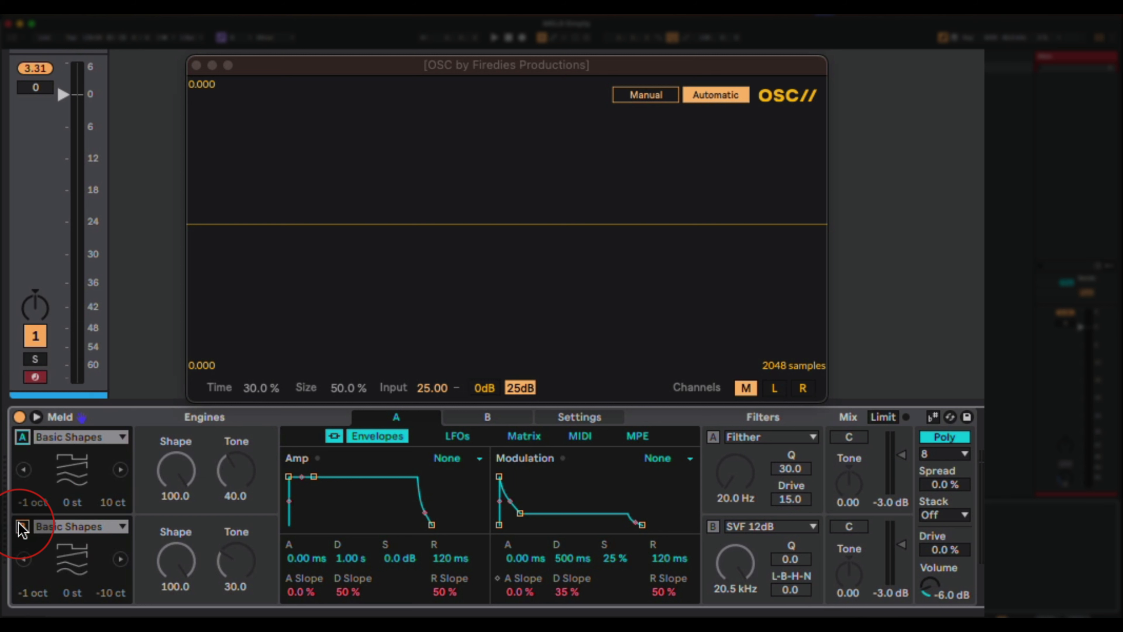
left_click(22, 527)
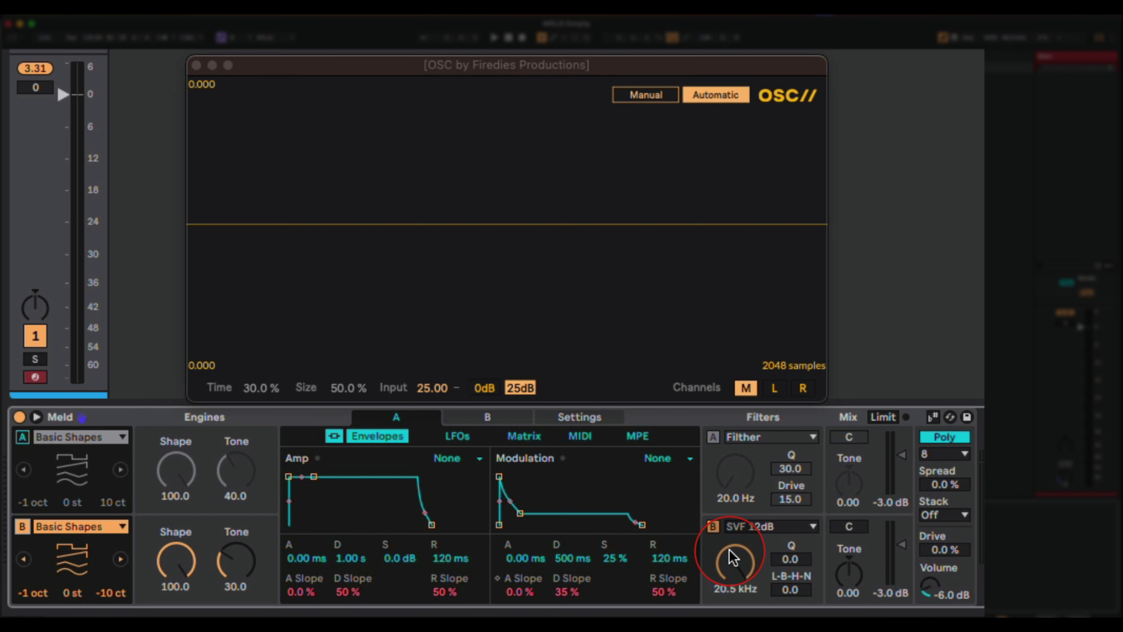
left_click(755, 528)
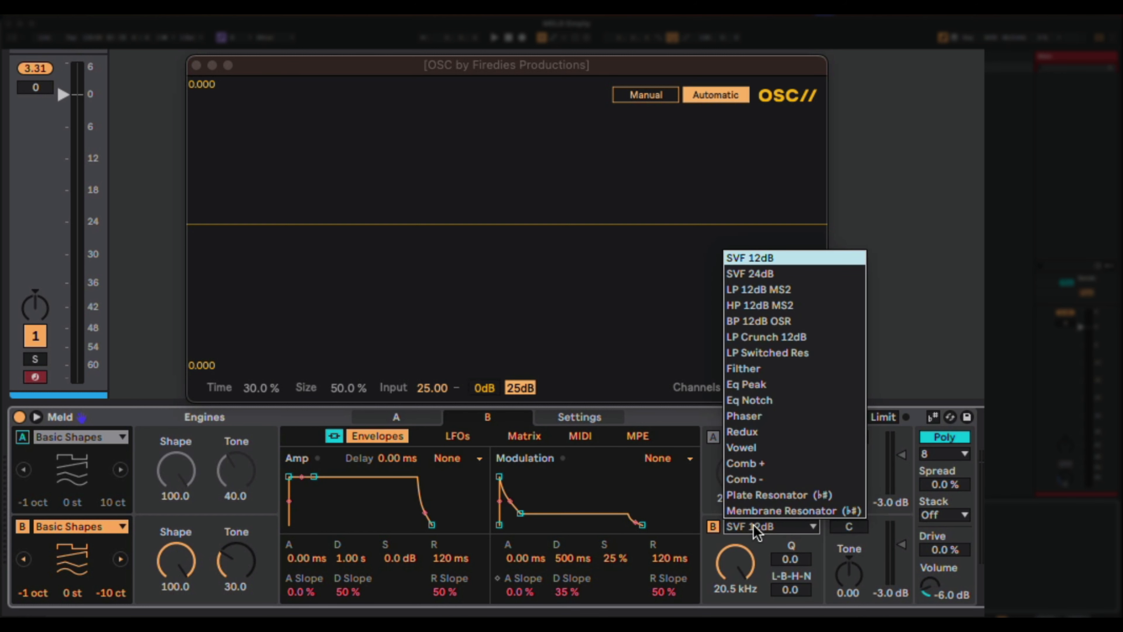
left_click(808, 288)
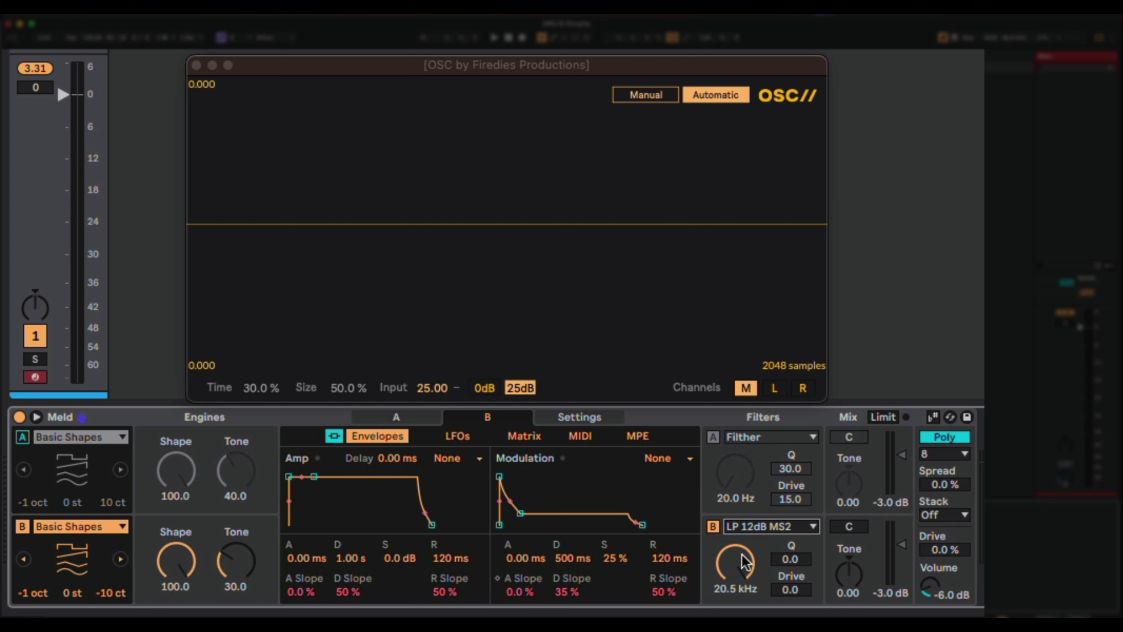
Step: Sweep engine B's filter cutoff down and up, ending at 412 Hz
left_click_drag(746, 562, 746, 568)
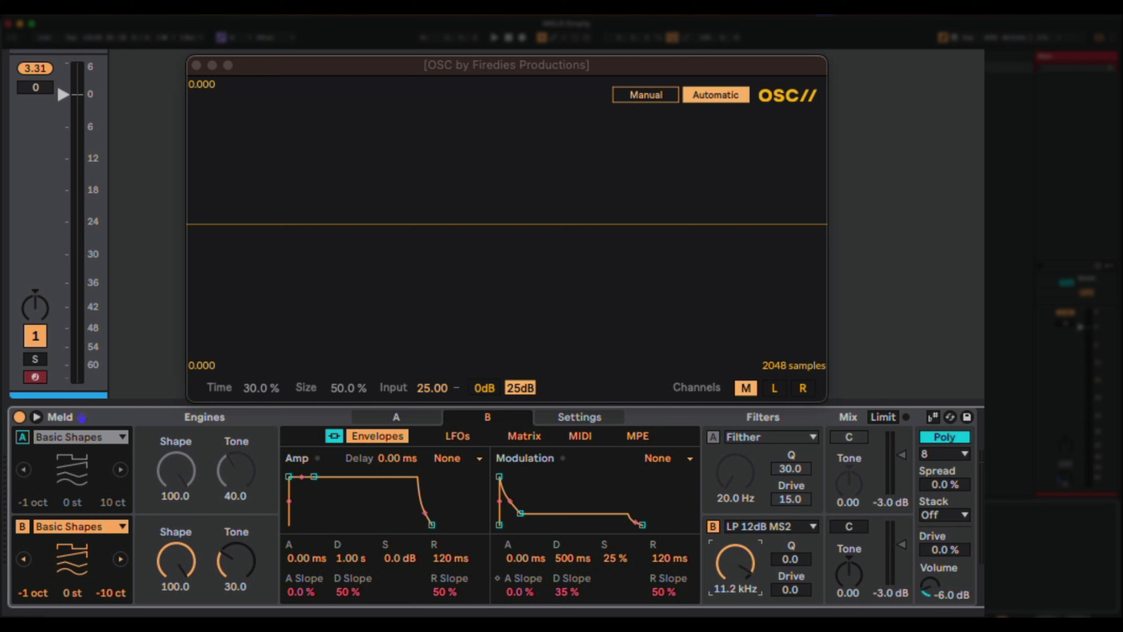
mouse_move(746, 569)
left_mouse_down()
mouse_move(744, 584)
mouse_move(745, 572)
left_mouse_up()
left_click_drag(749, 570, 750, 509)
left_click_drag(749, 571, 750, 620)
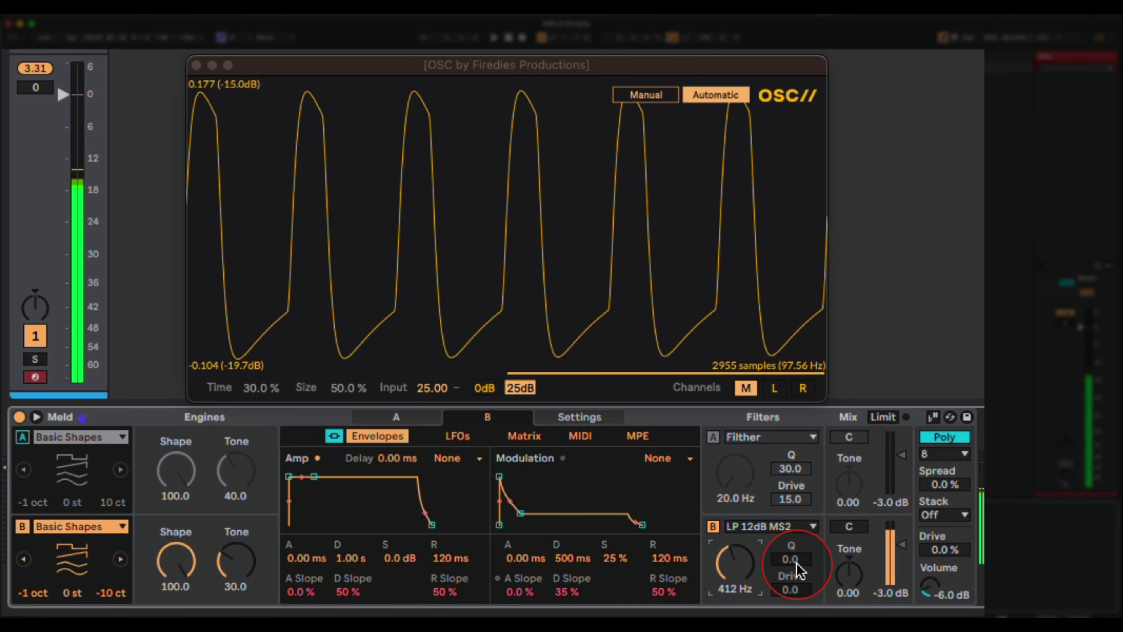
Step: Raise engine B's filter Q to 82.8 and Drive to 35.9 while sweeping the cutoff
left_click_drag(792, 559, 792, 547)
left_click_drag(794, 591, 736, 544)
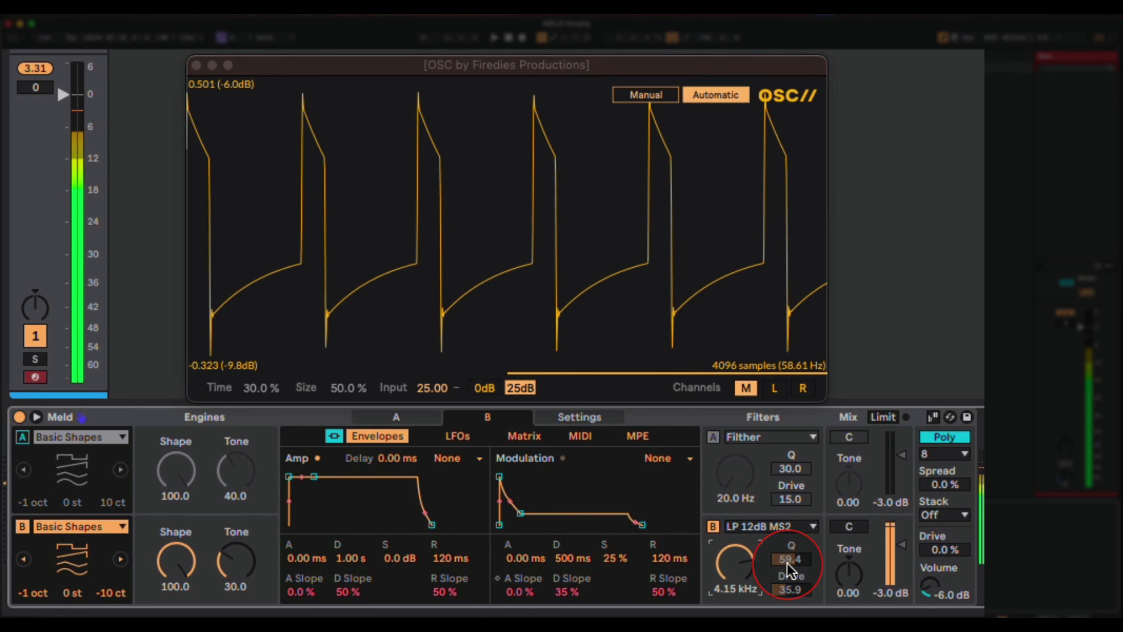
left_click_drag(789, 571, 789, 557)
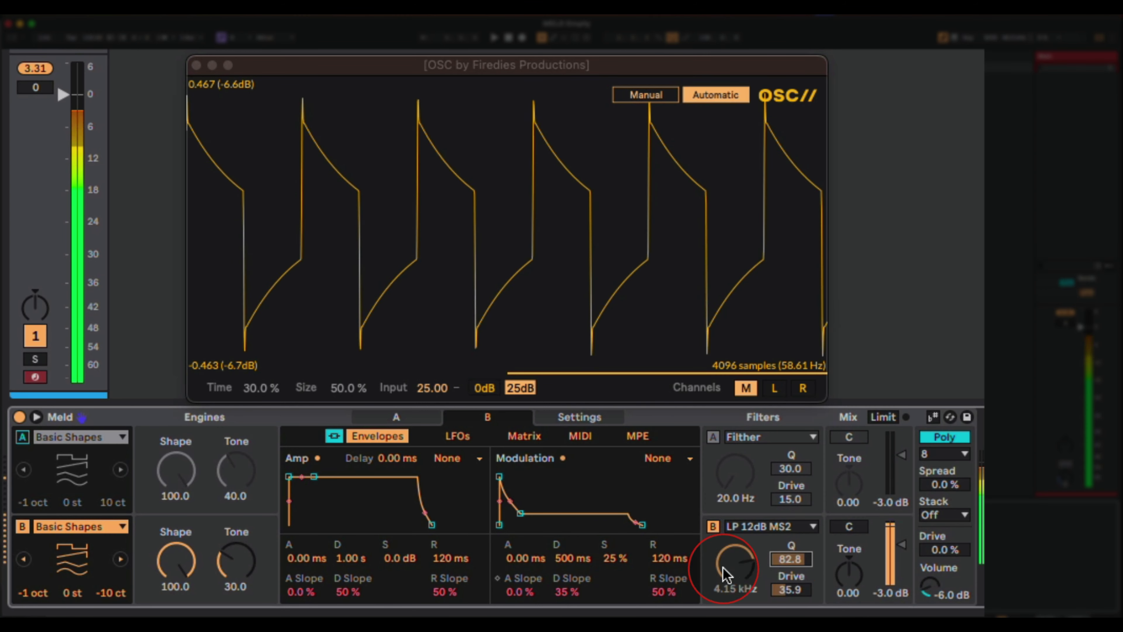
left_click_drag(731, 575, 735, 539)
Step: Return engine B's filter Drive and Q to 0.0, with the cutoff lowered to 20.0 Hz
left_click_drag(792, 589, 792, 615)
left_click_drag(791, 559, 792, 575)
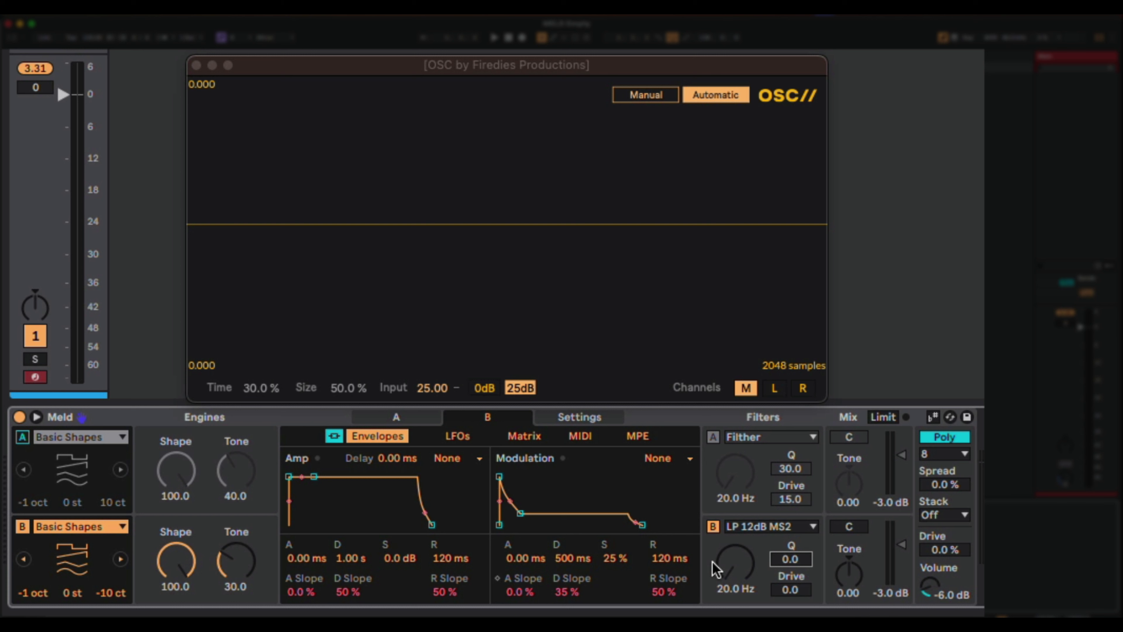
left_click(716, 569)
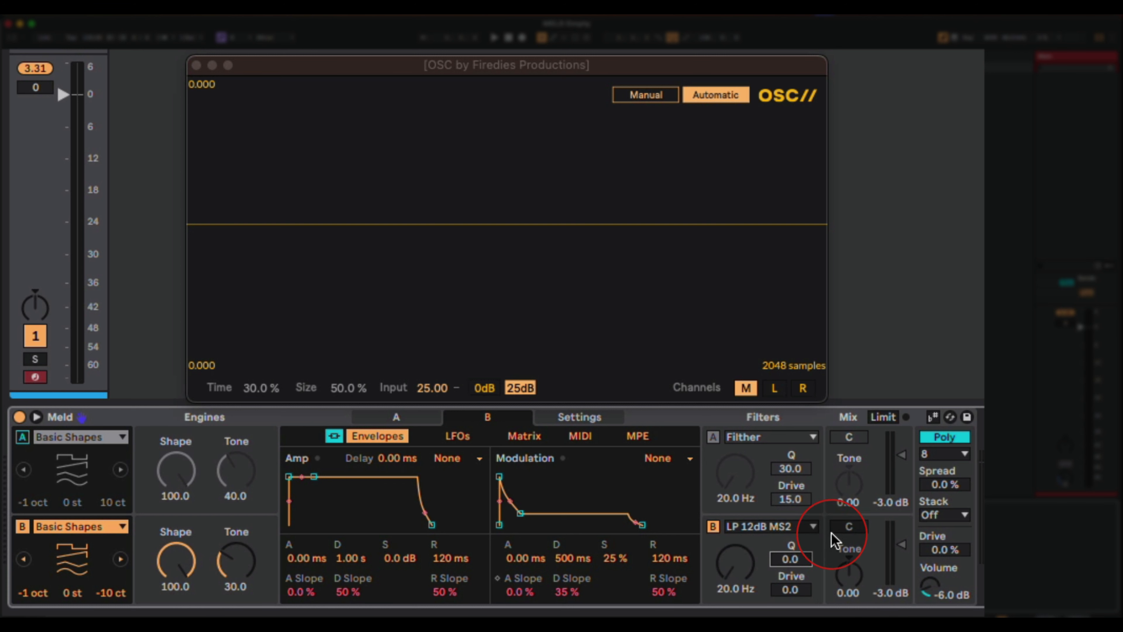
Step: Set engine B's filter Q to 30.0 and Drive to 15.0
left_click(745, 562)
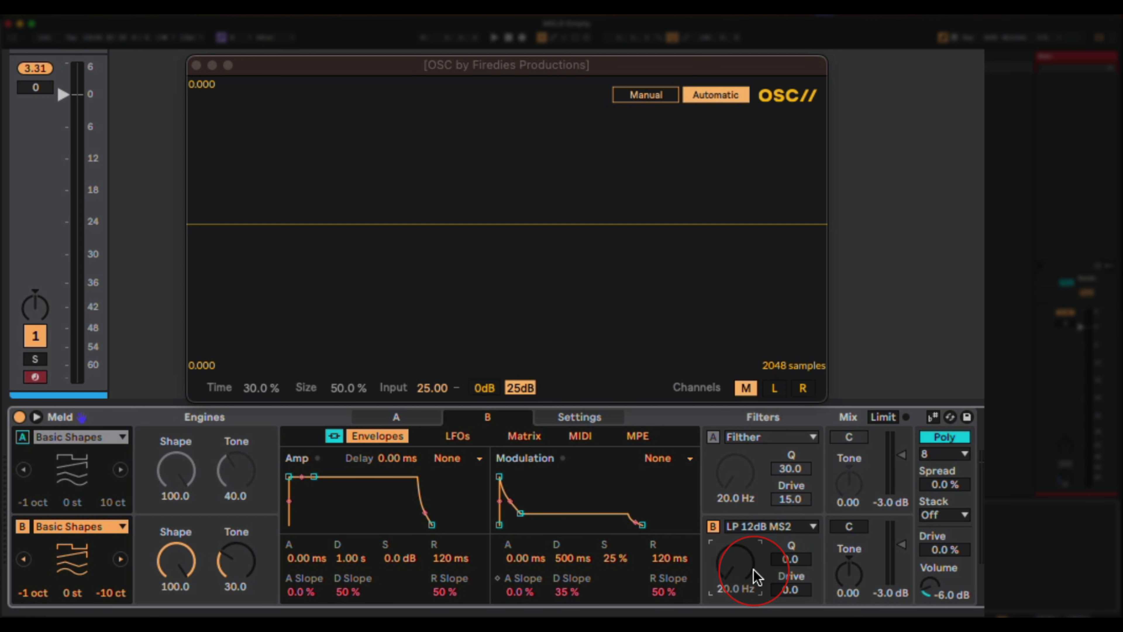
left_click(790, 560)
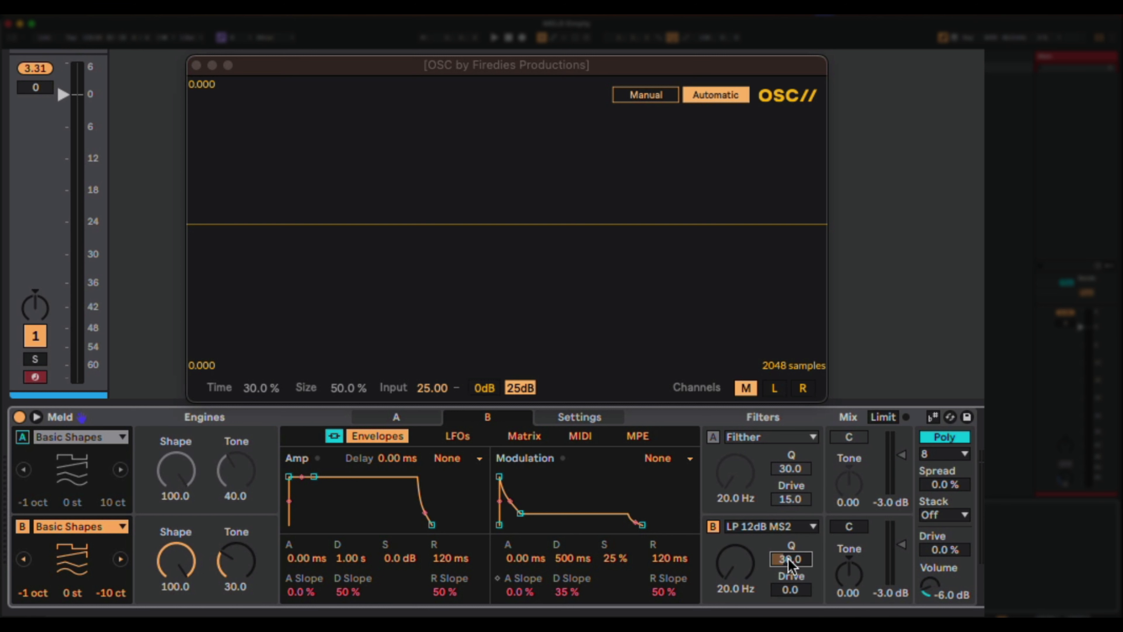
left_click(788, 600)
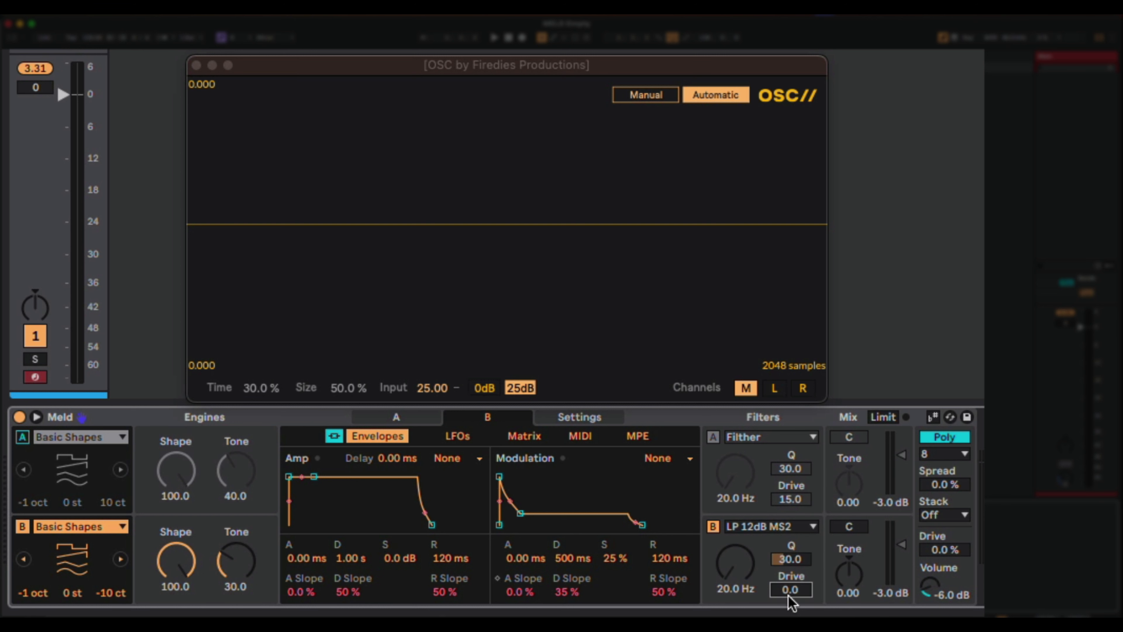
mouse_move(739, 571)
left_mouse_down()
mouse_move(738, 522)
mouse_move(713, 552)
mouse_move(751, 558)
left_mouse_up()
left_click(741, 575)
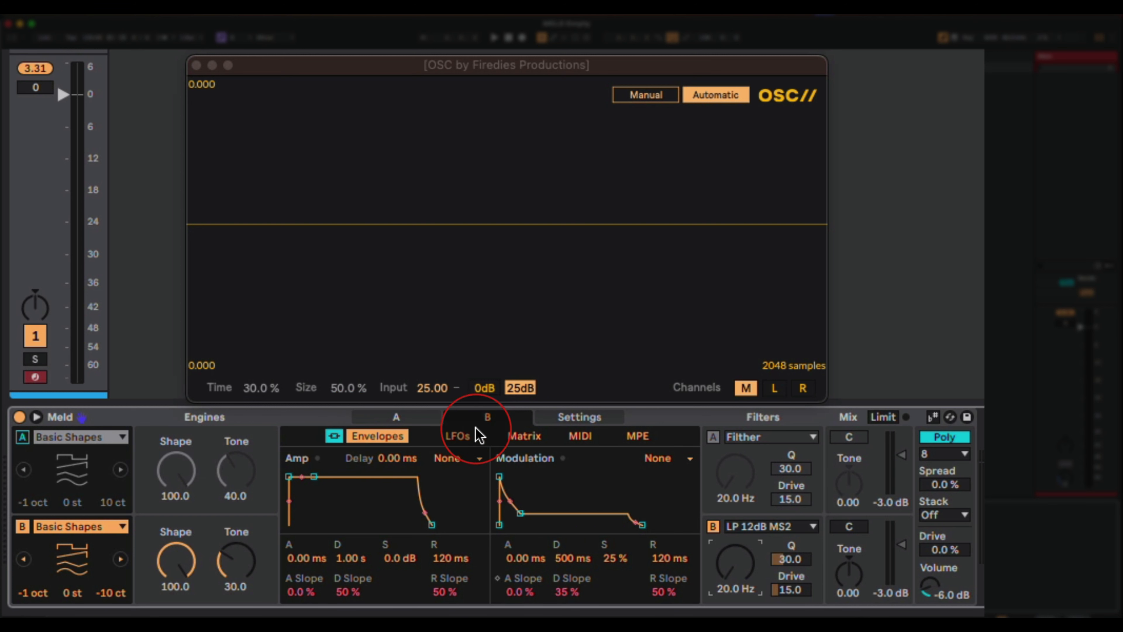
Step: In engine B's modulation matrix, route the modulation envelope to Filter Freq with an amount of 60
left_click(460, 437)
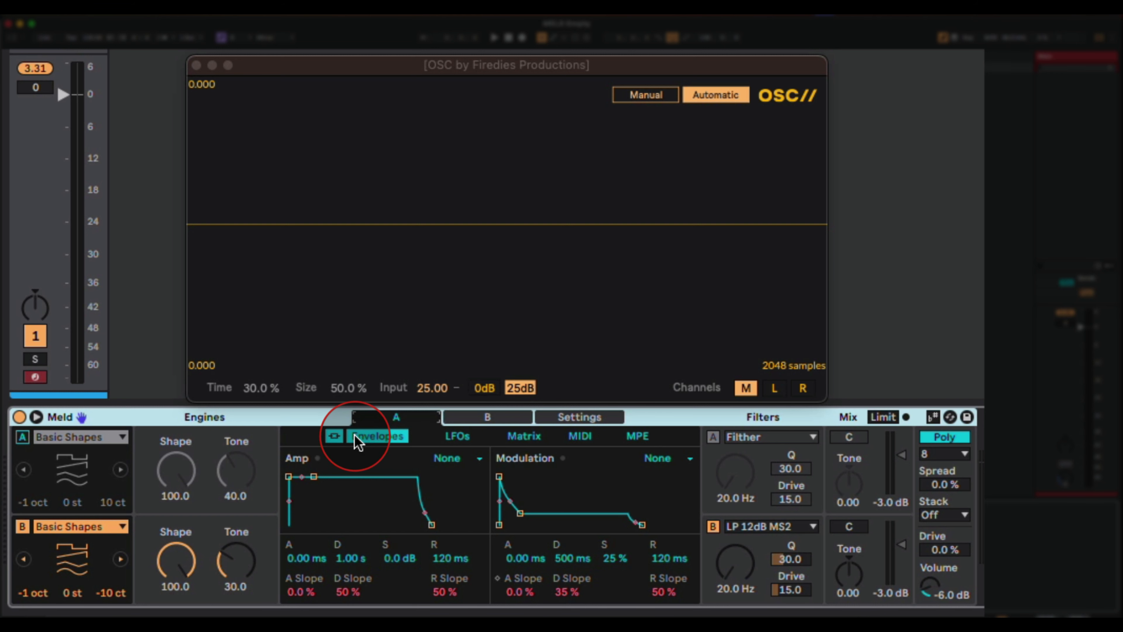
left_click(469, 420)
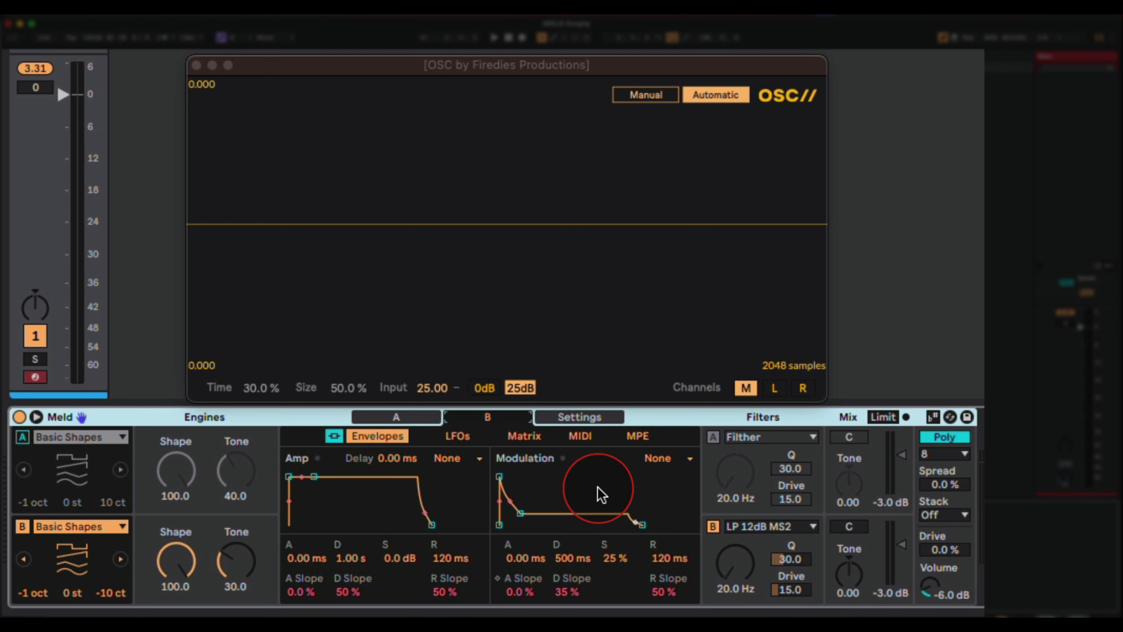
left_click(526, 436)
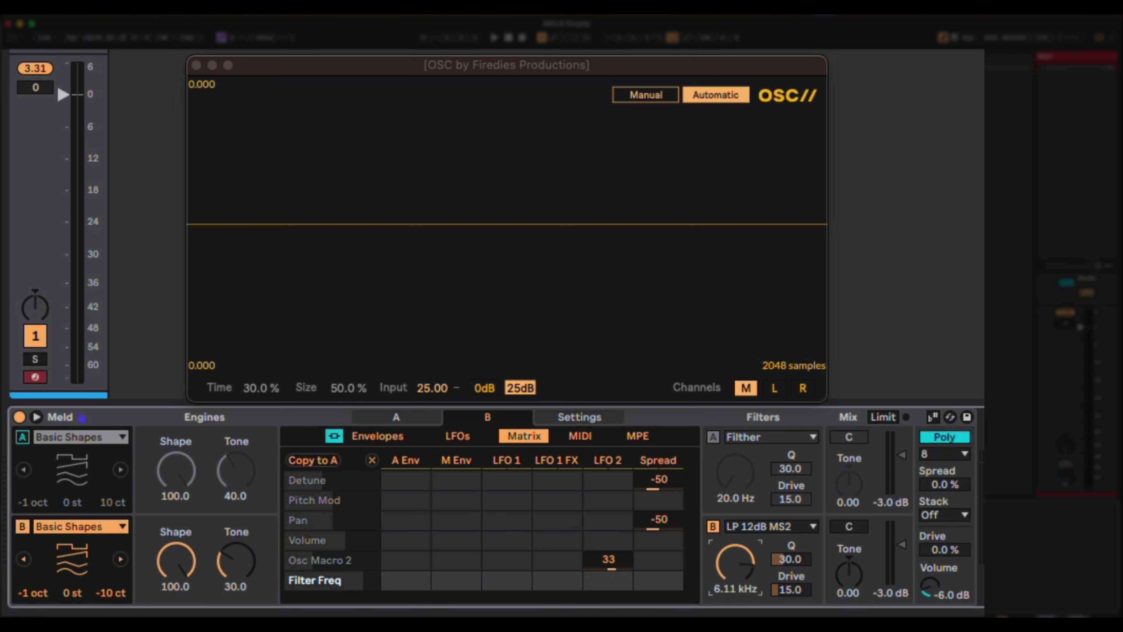
left_click(736, 569)
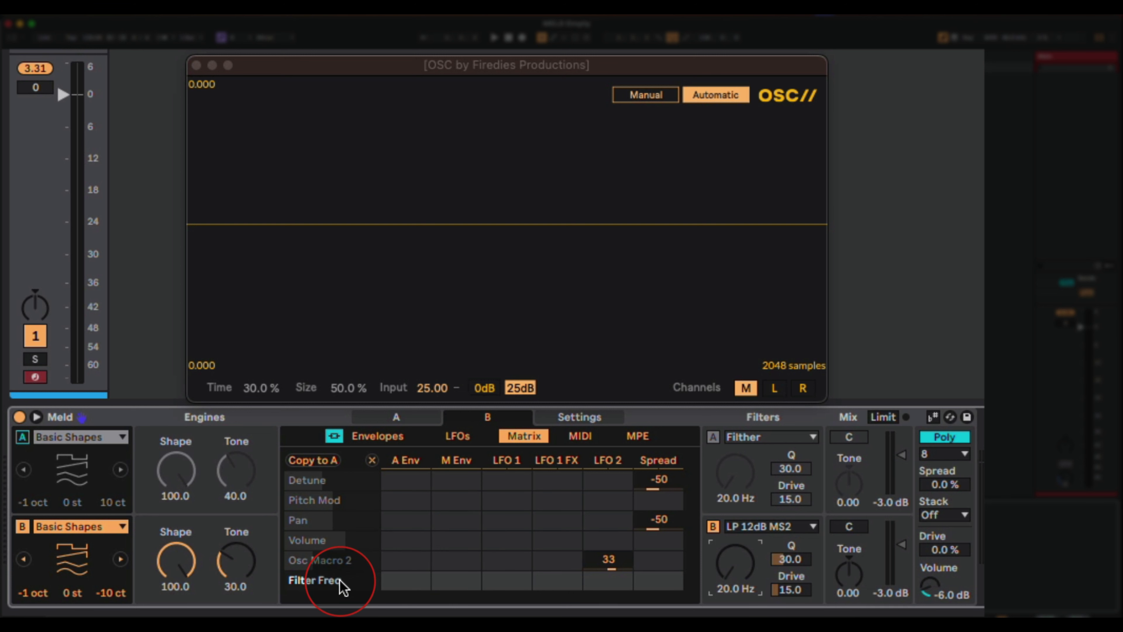
left_click(451, 584)
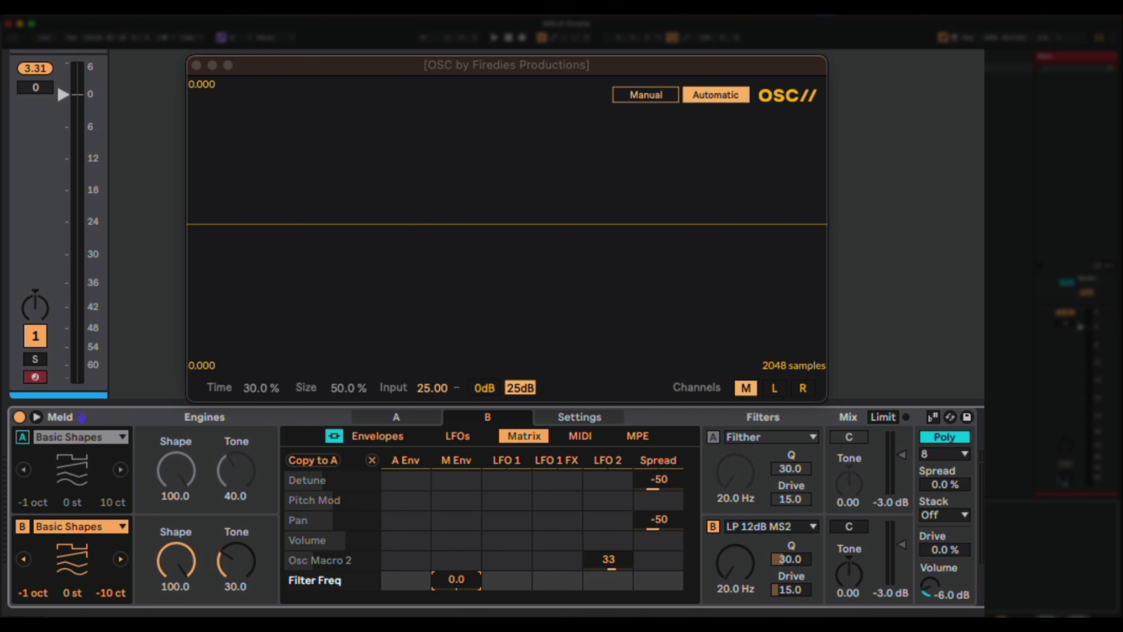
type("60")
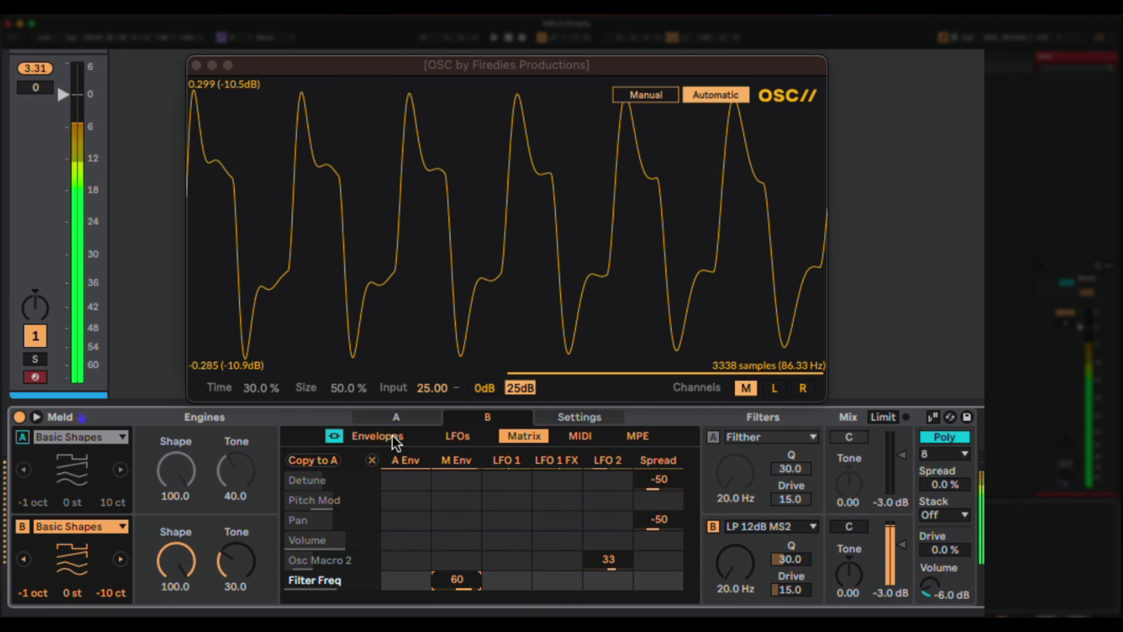
Step: Turn engine A back on and show its envelope settings
left_click(30, 454)
left_click(375, 432)
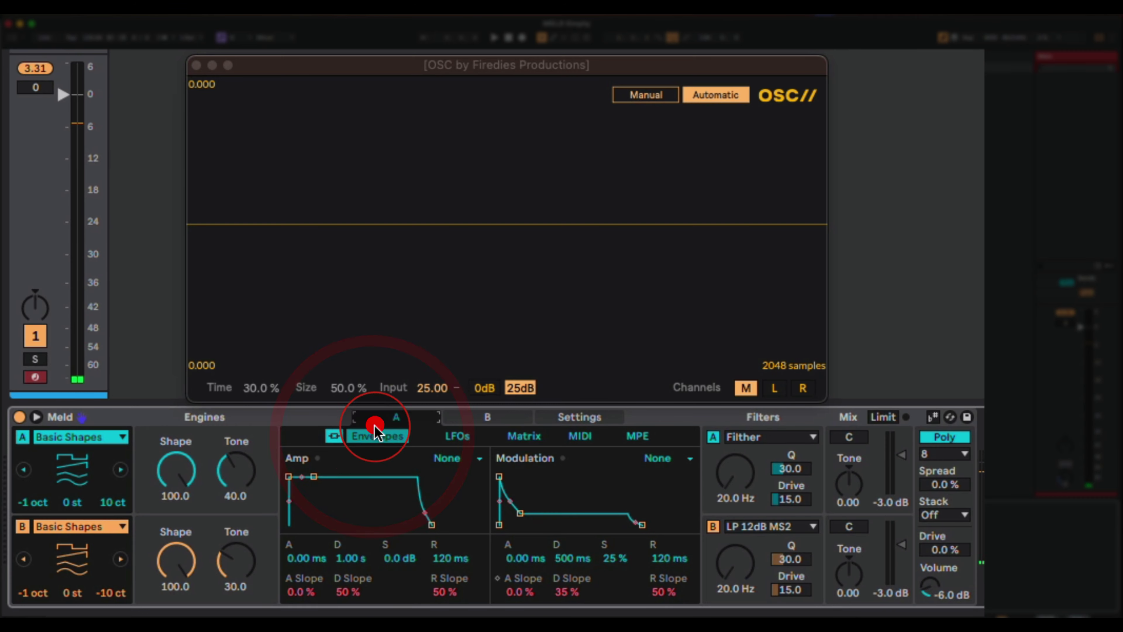
left_click(304, 466)
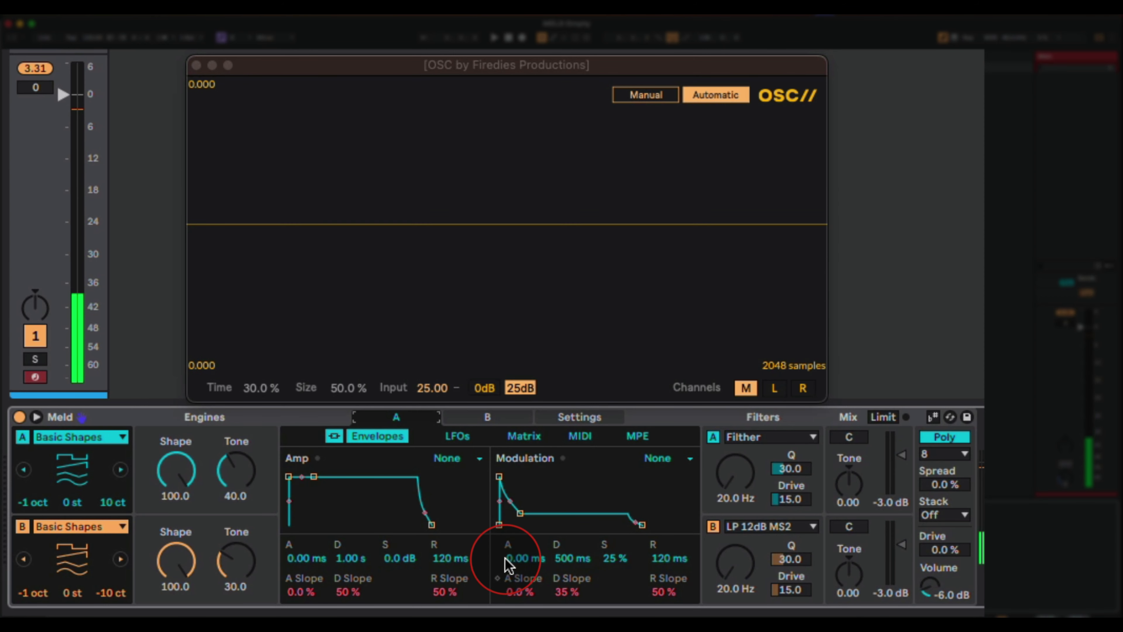
Step: Try a modulation envelope attack of about 86 ms and a decay of about 2 s on engine A, restoring 0 ms and 500 ms
left_click(558, 559)
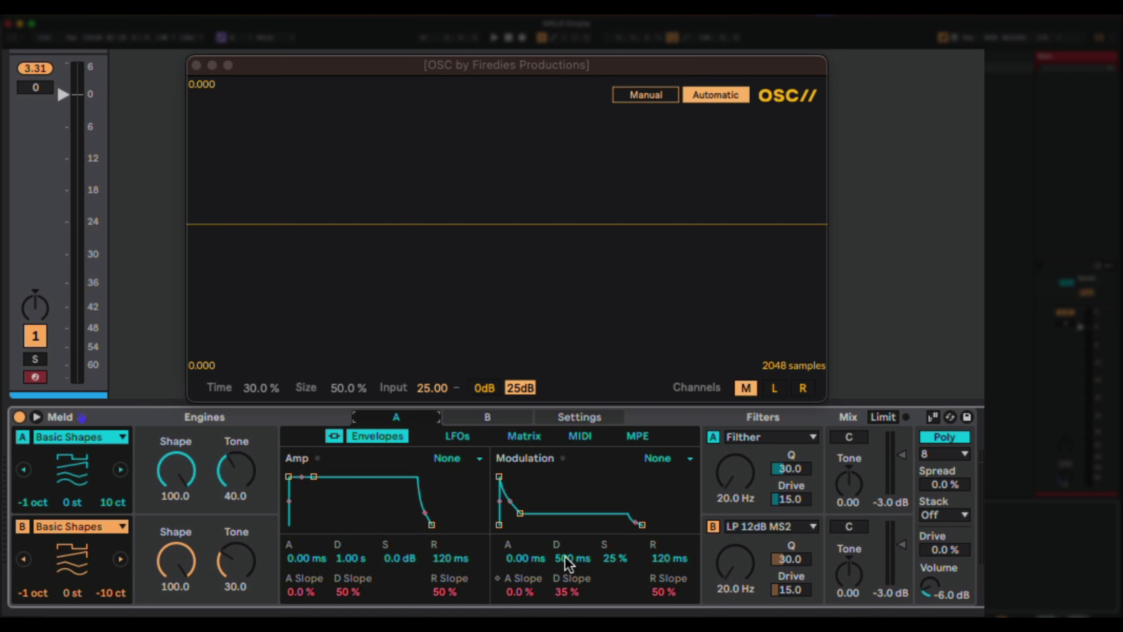
left_click_drag(522, 558, 522, 529)
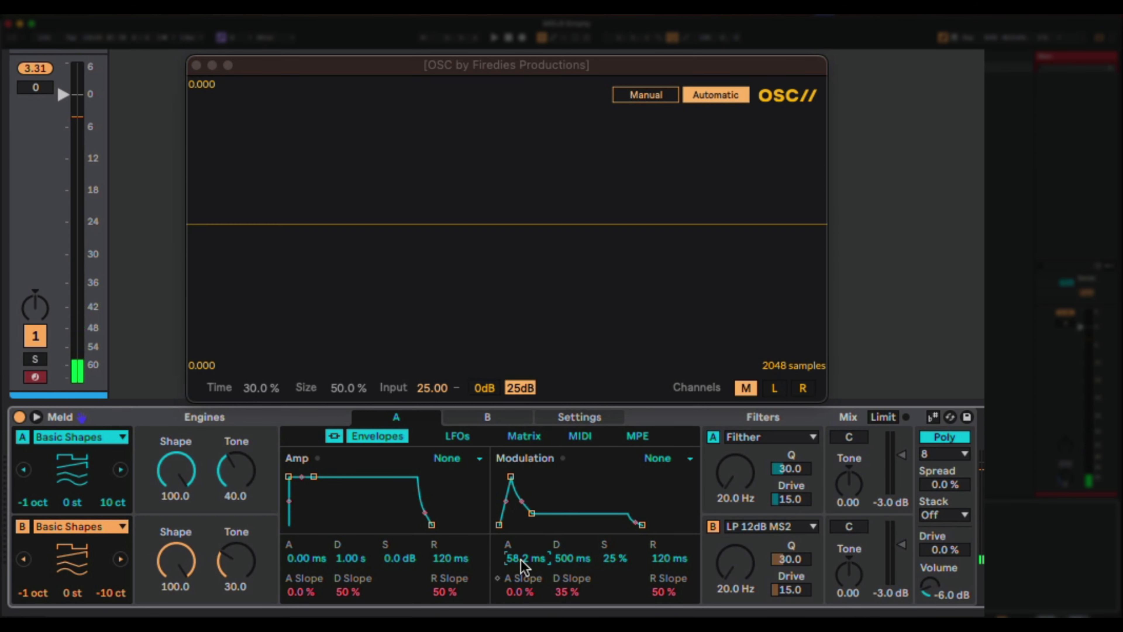
scroll(520, 560, "up", 3)
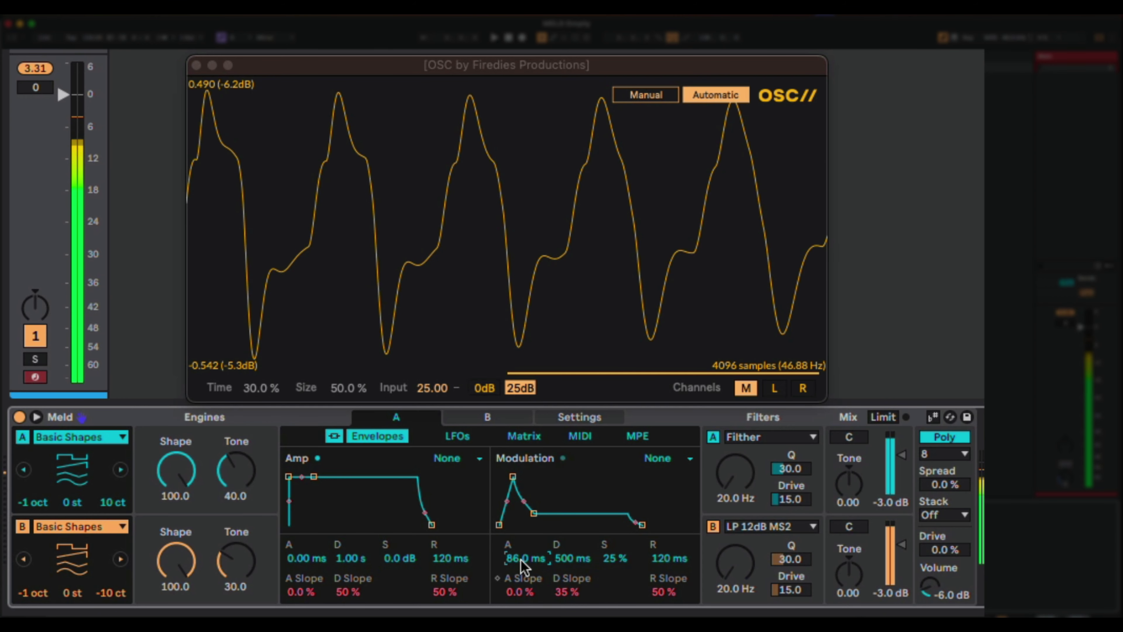
mouse_move(520, 559)
left_mouse_down()
mouse_move(520, 575)
mouse_move(524, 559)
left_mouse_up()
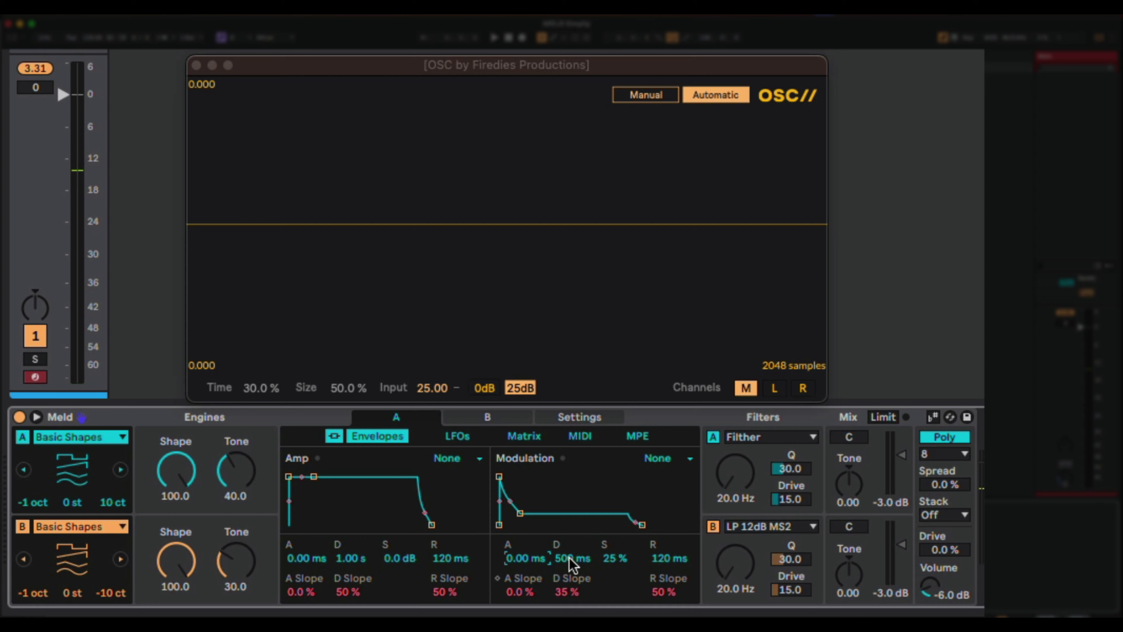
mouse_move(569, 558)
left_mouse_down()
mouse_move(570, 527)
mouse_move(571, 559)
left_mouse_up()
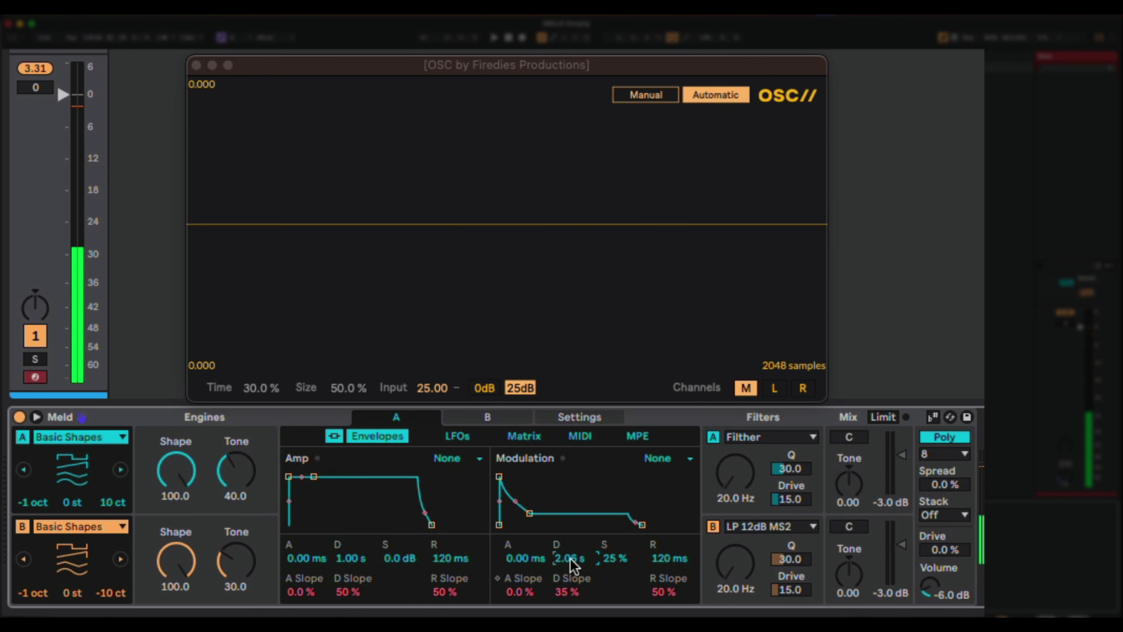
double_click(570, 558)
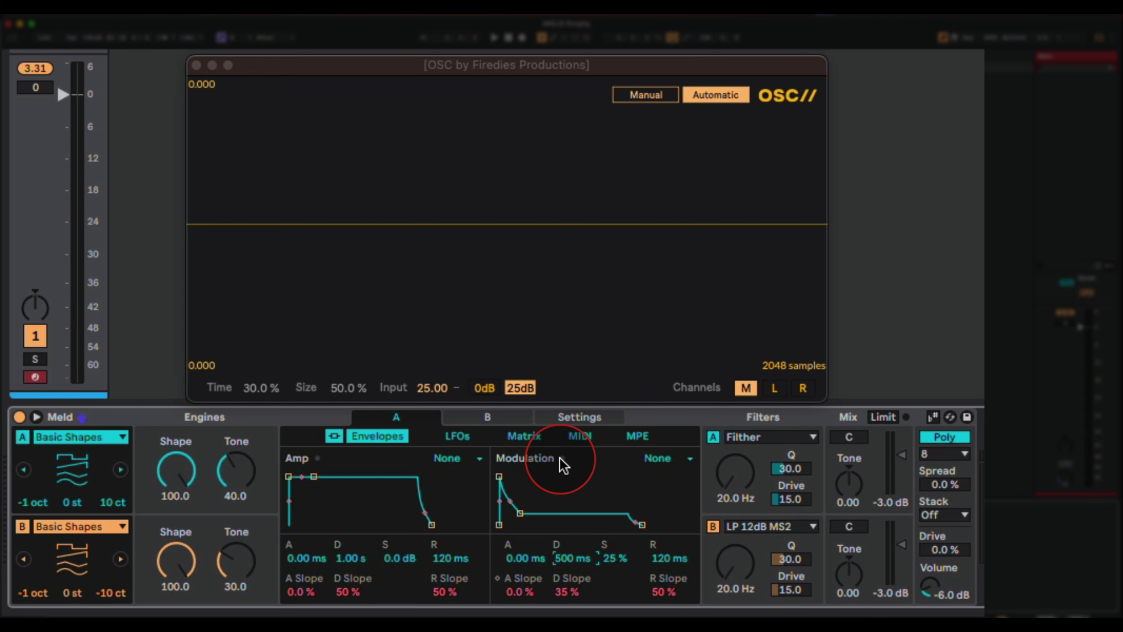
Step: Turn off engine B and set engine A's portamento glide time to 80 ms
left_click(570, 423)
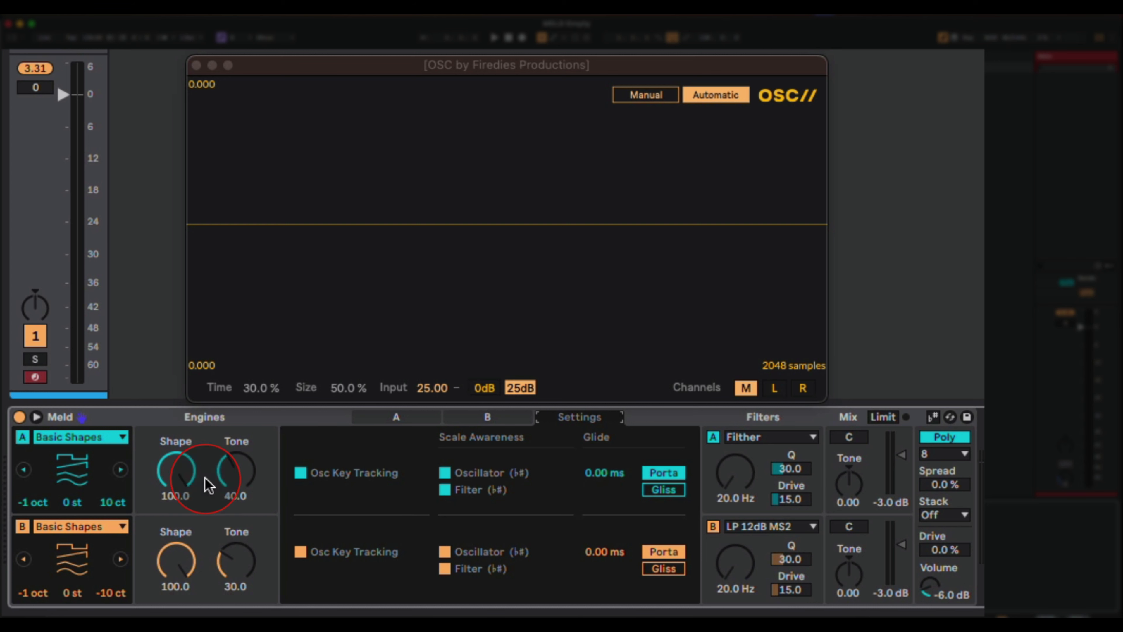
left_click(22, 526)
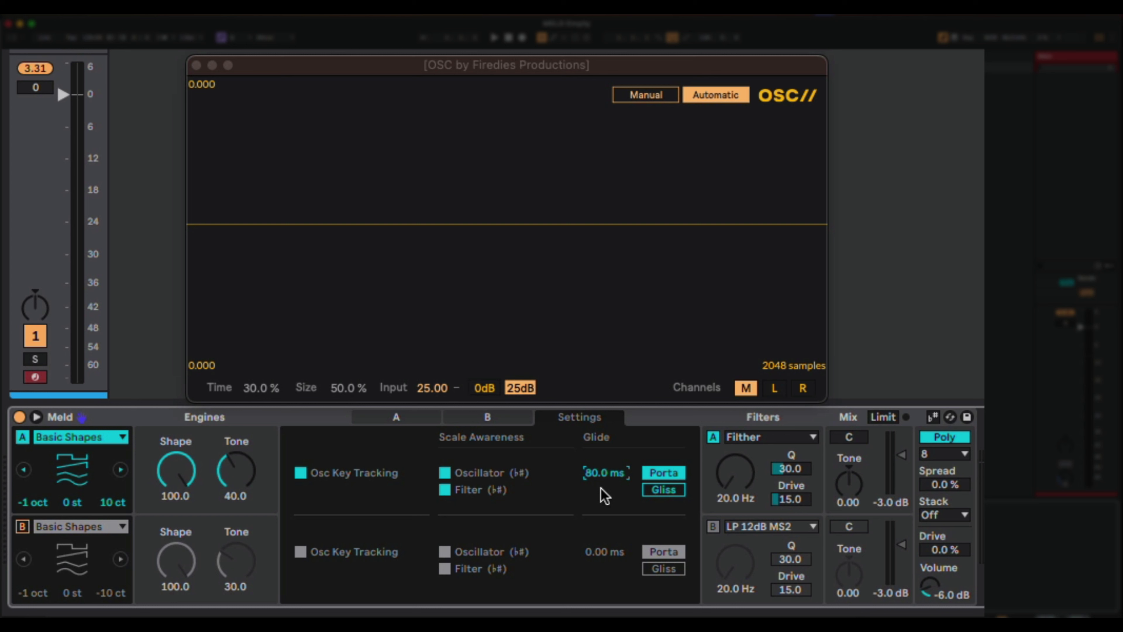
left_click(607, 488)
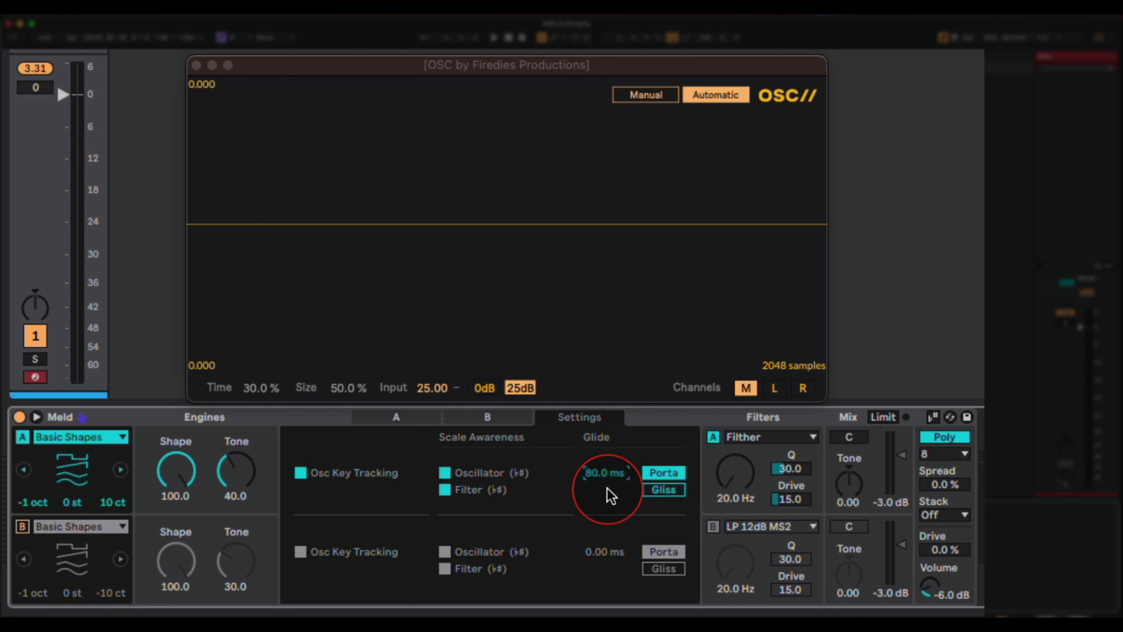
Step: Switch the synth's voice mode from Poly to Mono
left_click(959, 436)
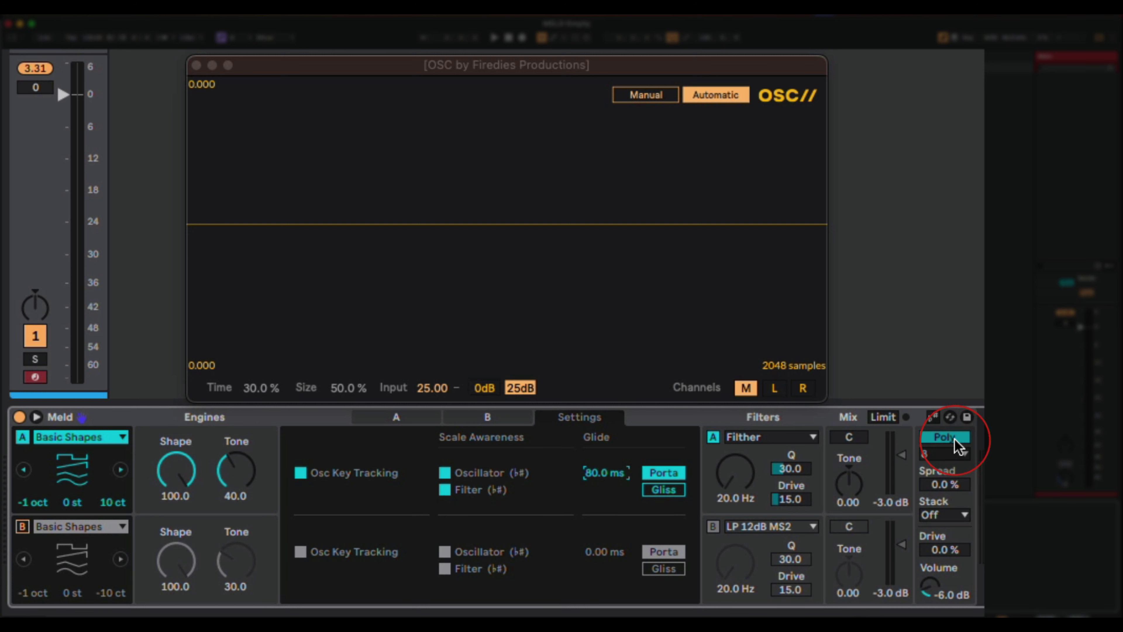
left_click(940, 445)
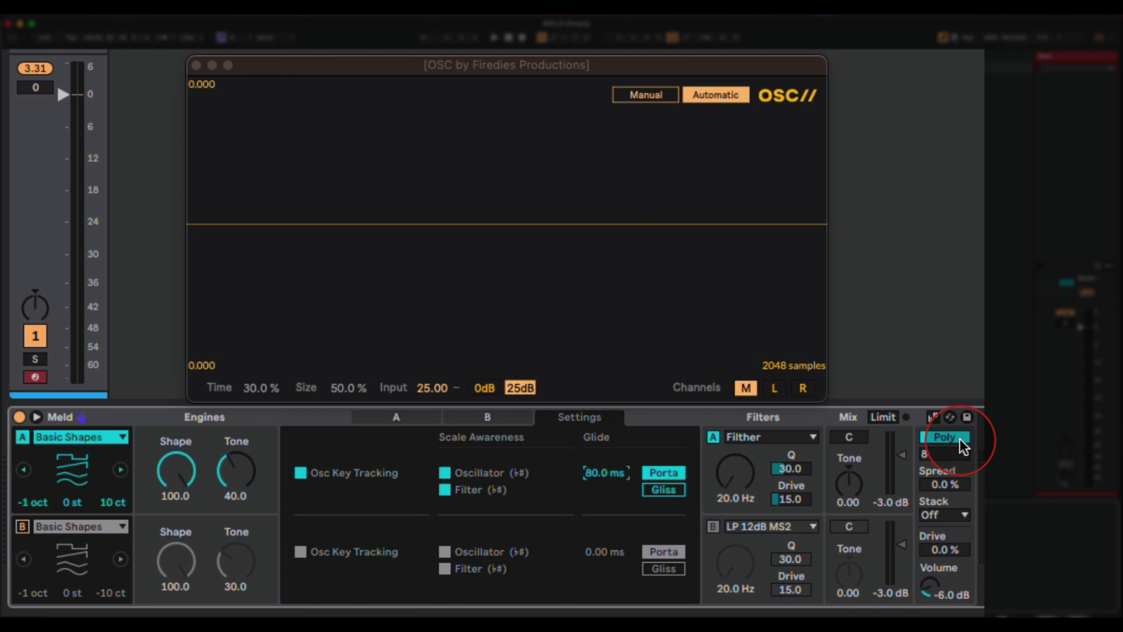
left_click(945, 442)
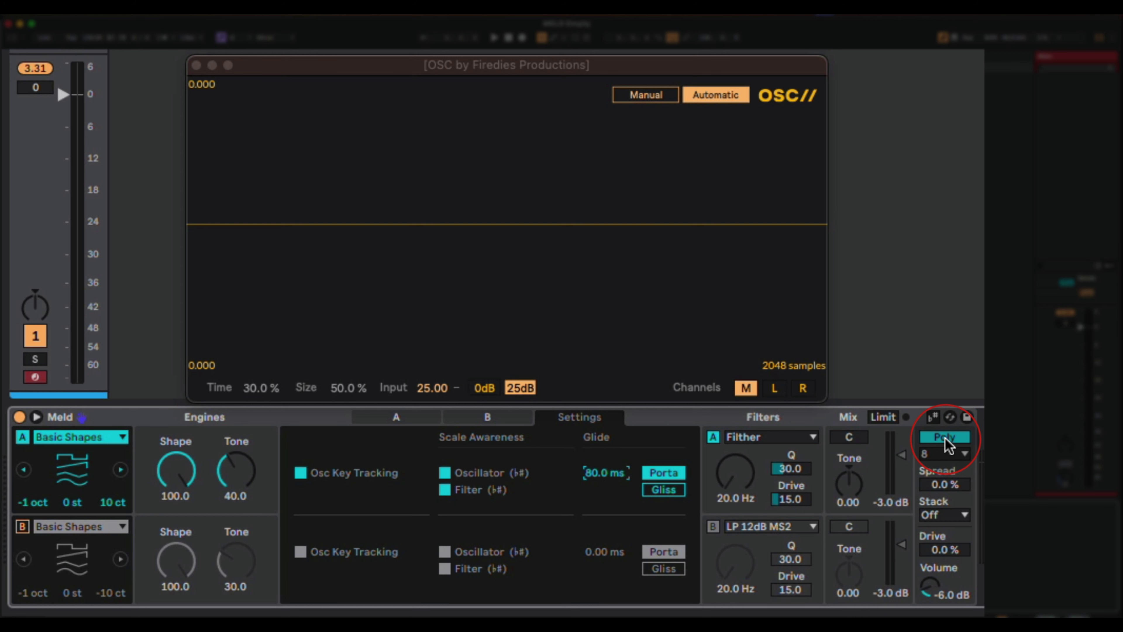
left_click(946, 438)
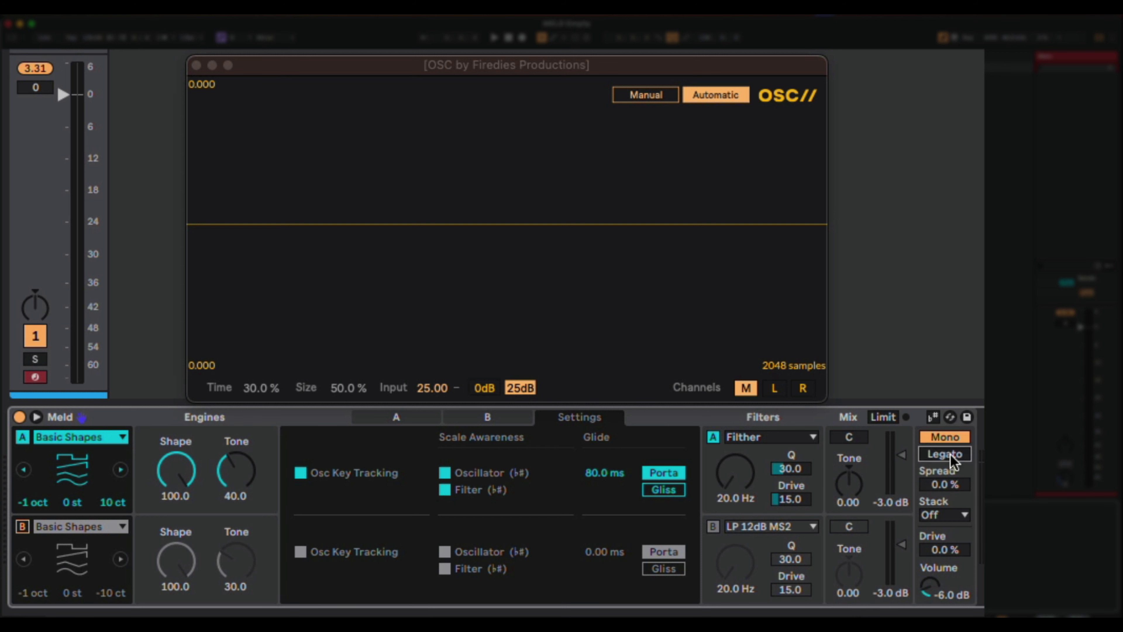
Step: Try a longer glide time of about 786 ms on engine A and restore it to 80 ms
left_click(588, 497)
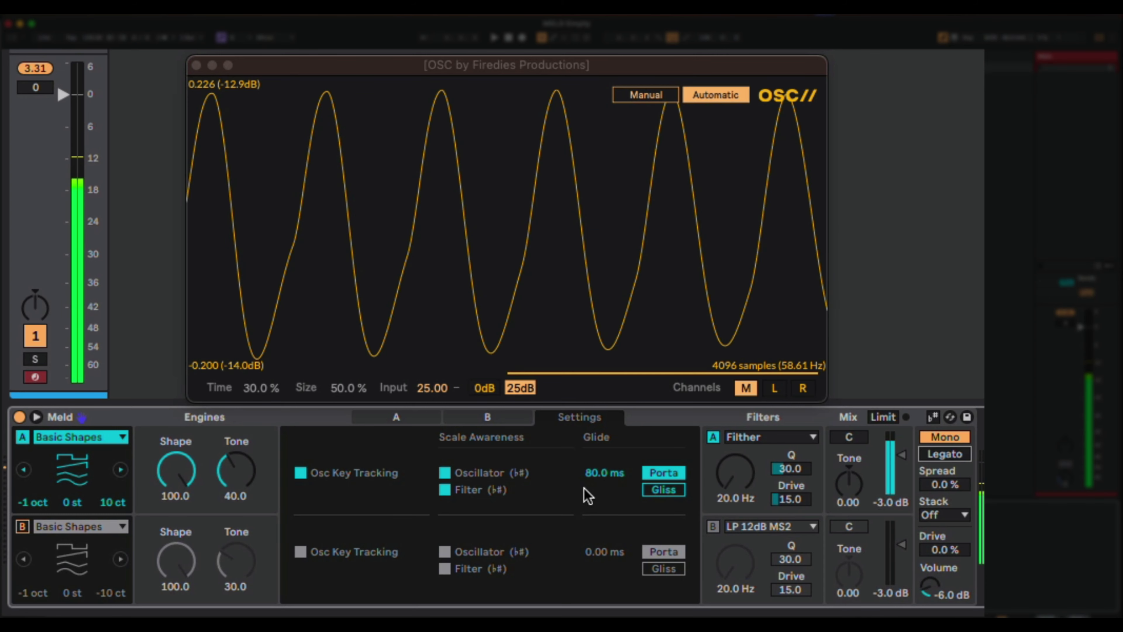
left_click(598, 484)
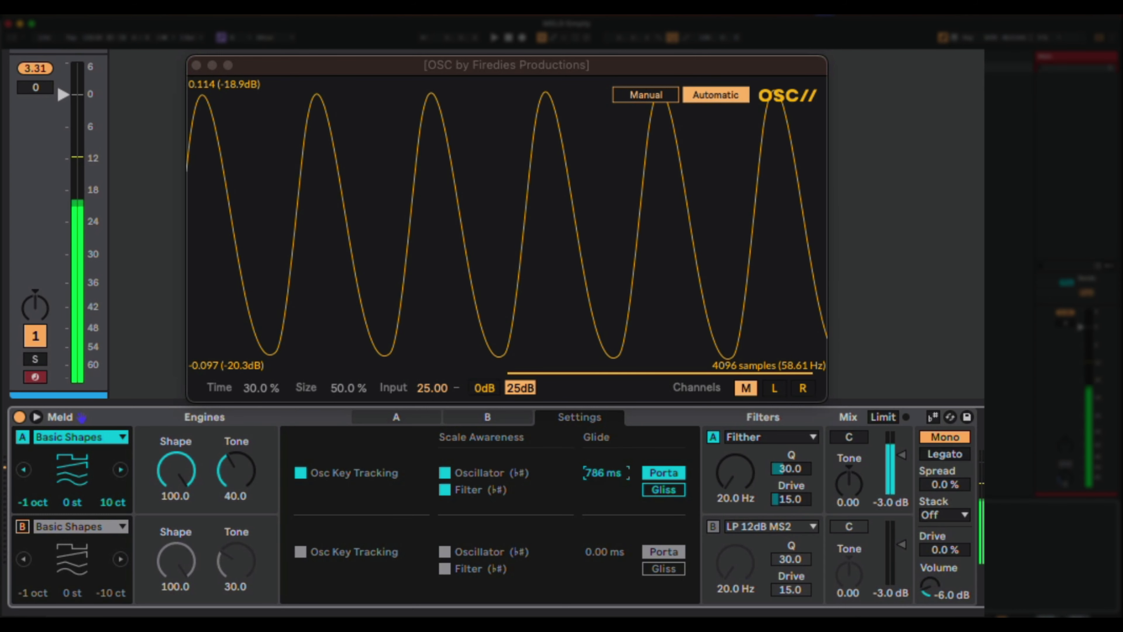
left_click_drag(602, 477, 596, 462)
left_click(601, 483)
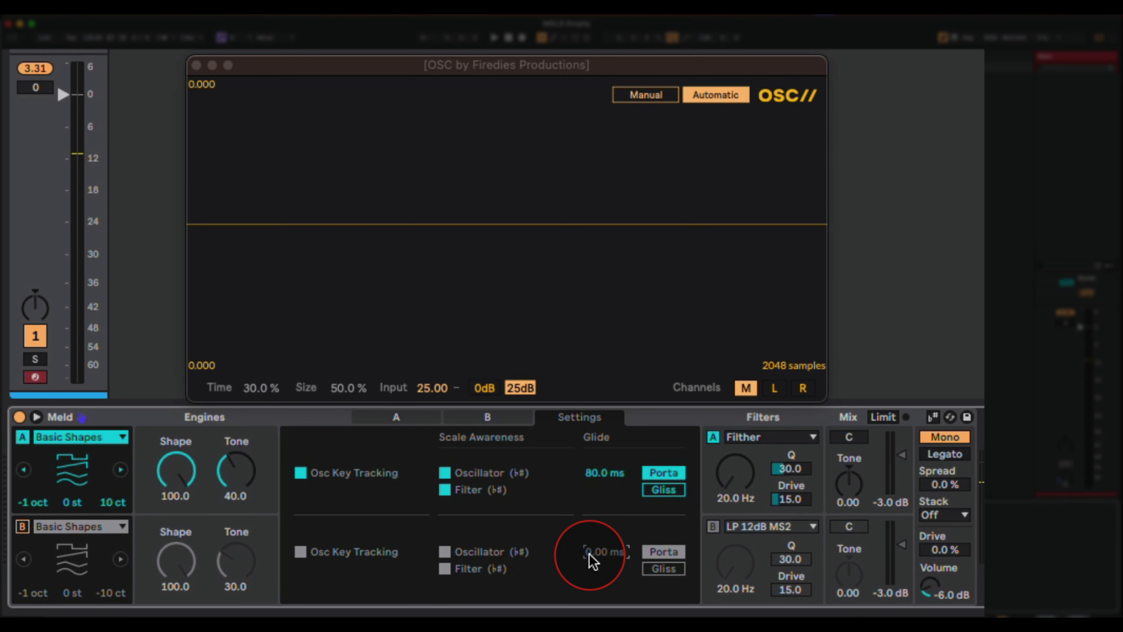
Step: Set engine B's glide time to 80 ms and turn engine B back on
left_click(22, 527)
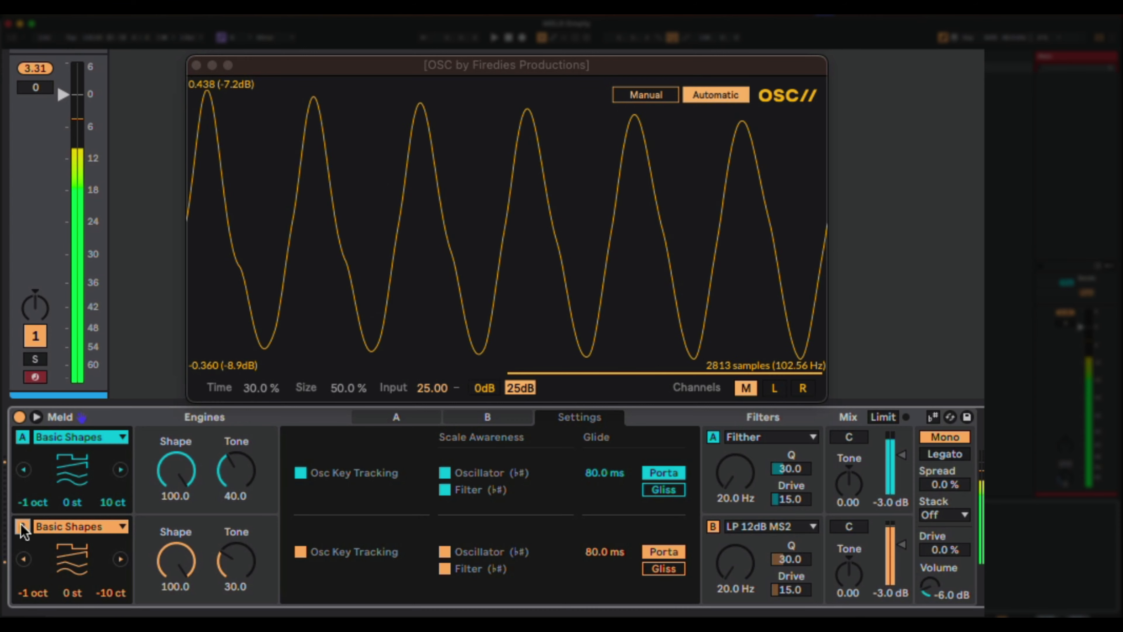
left_click(334, 510)
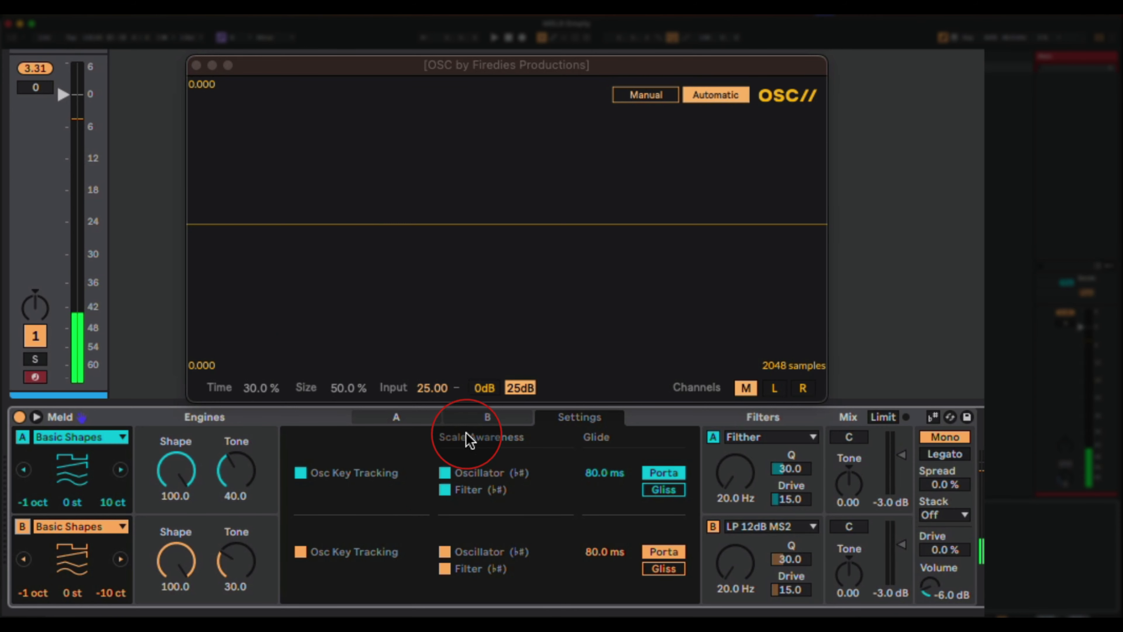
Step: Return to engine A's envelope settings and enable Legato for the mono voice
left_click(476, 422)
left_click(407, 422)
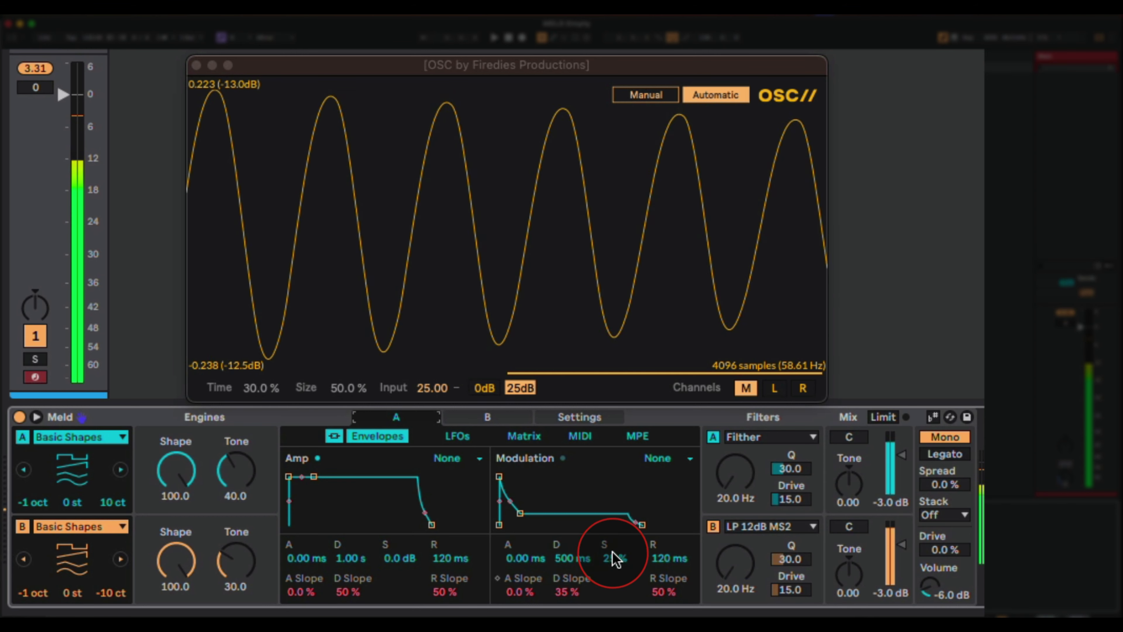
left_click_drag(666, 562, 657, 552)
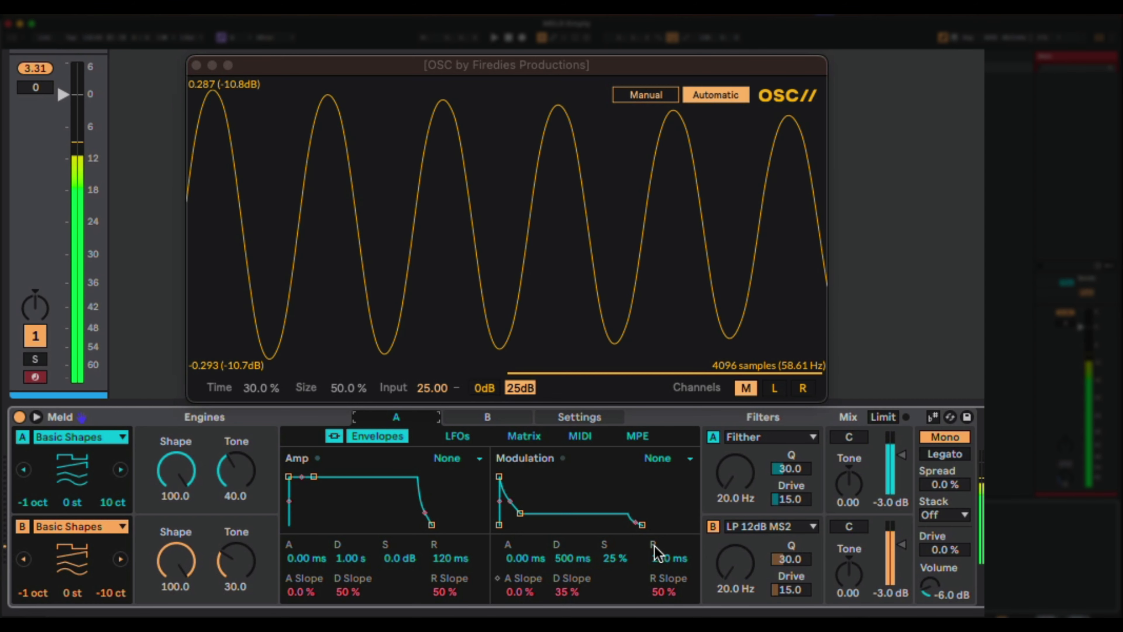
mouse_move(666, 556)
left_mouse_down()
mouse_move(629, 564)
mouse_move(654, 557)
left_mouse_up()
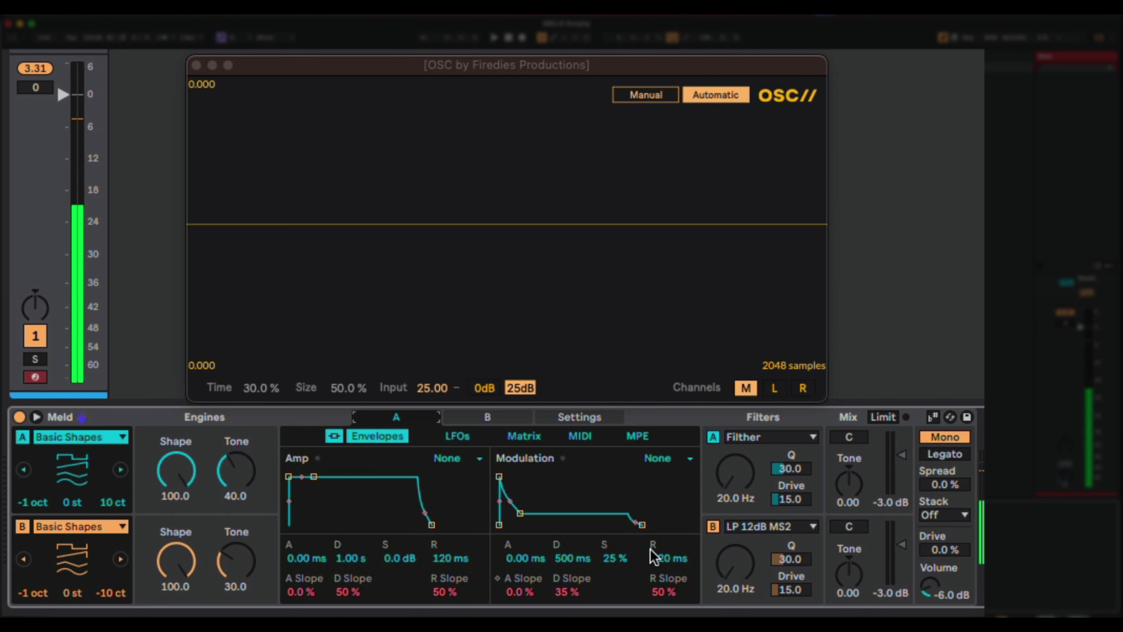
left_click_drag(658, 557, 704, 544)
left_click(946, 454)
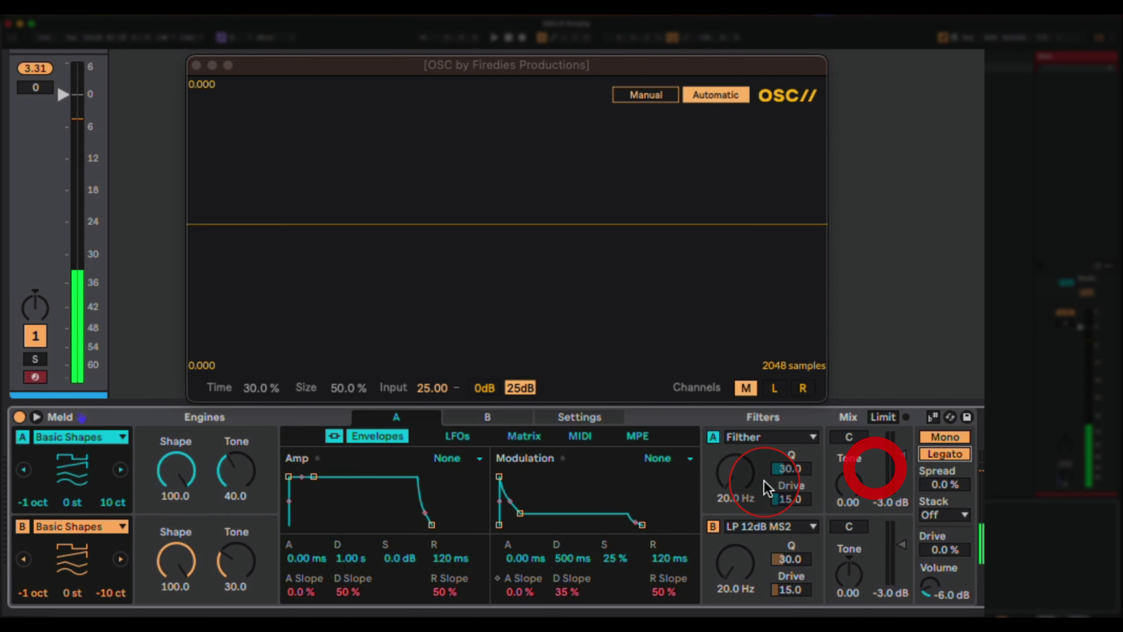
left_click_drag(667, 511, 518, 545)
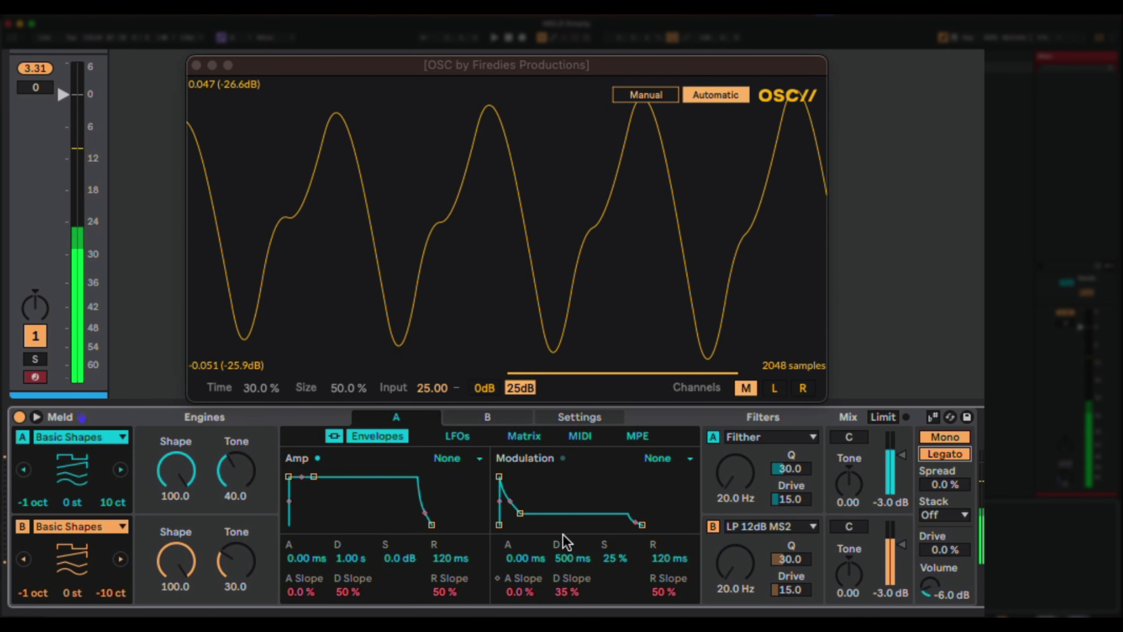
Step: Turn Legato off for comparison, turn it back on, and check the glide settings before returning to engine A
left_click(959, 455)
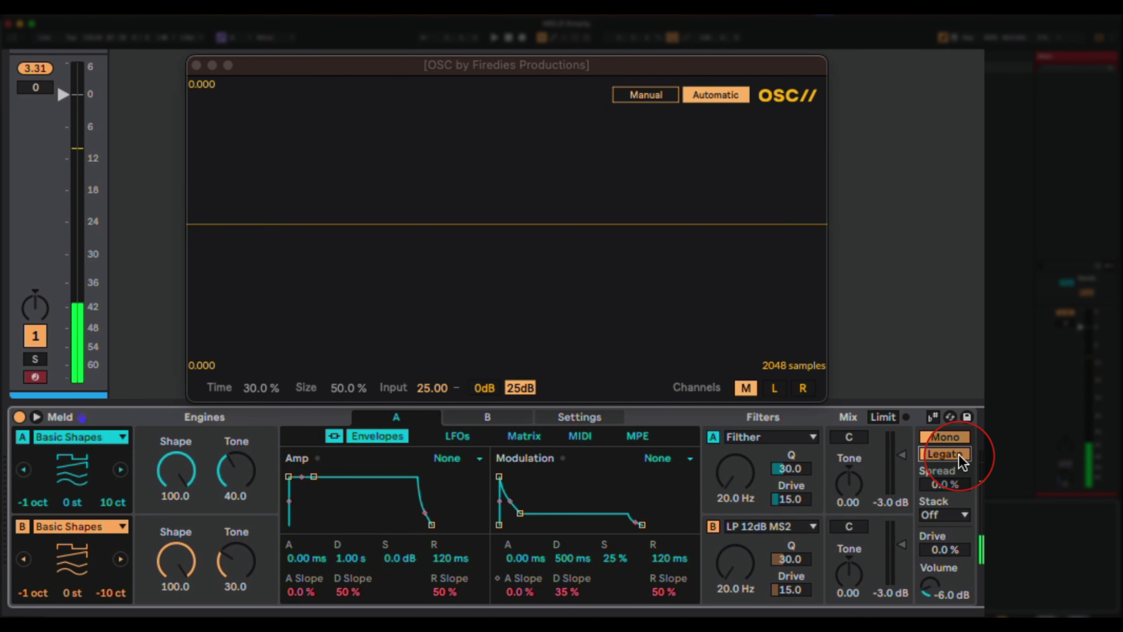
left_click(959, 456)
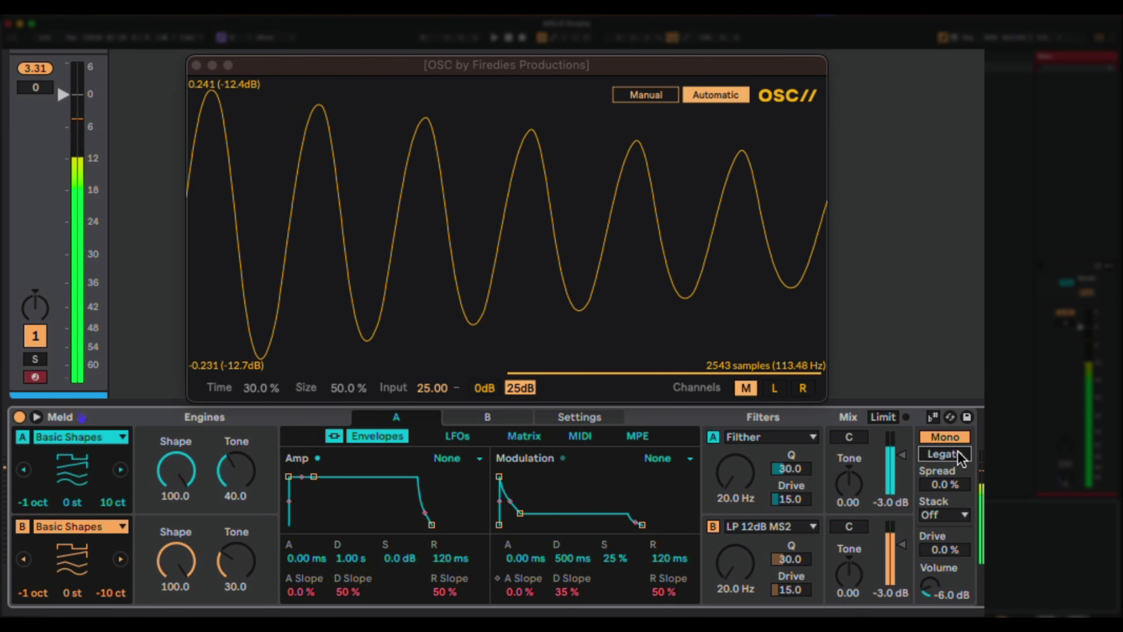
left_click(959, 456)
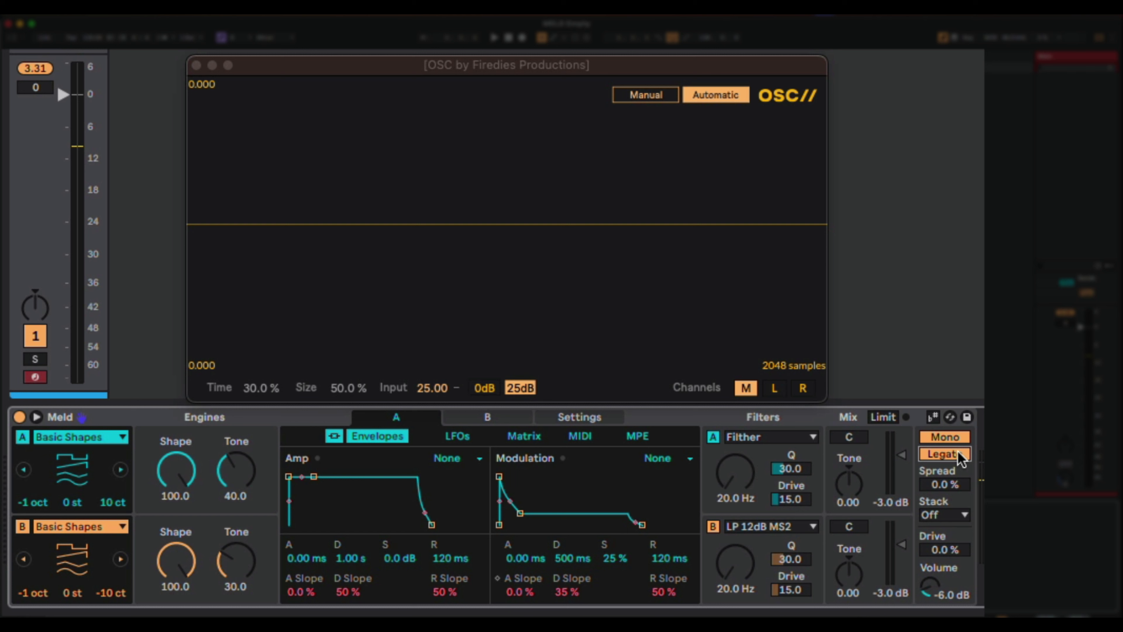
left_click(579, 417)
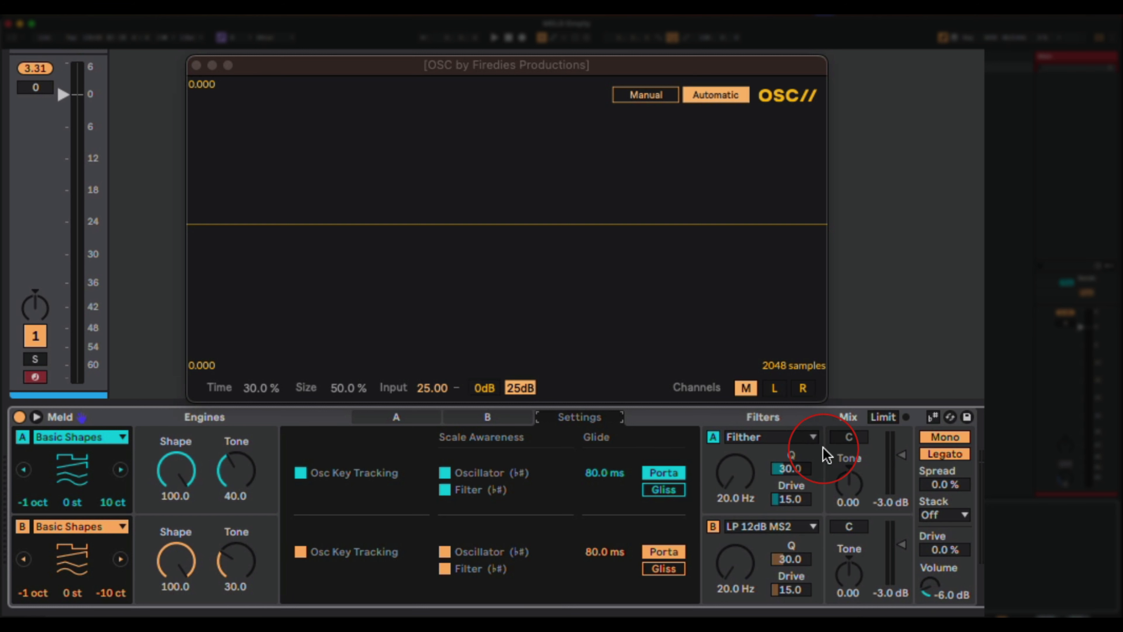
left_click(414, 421)
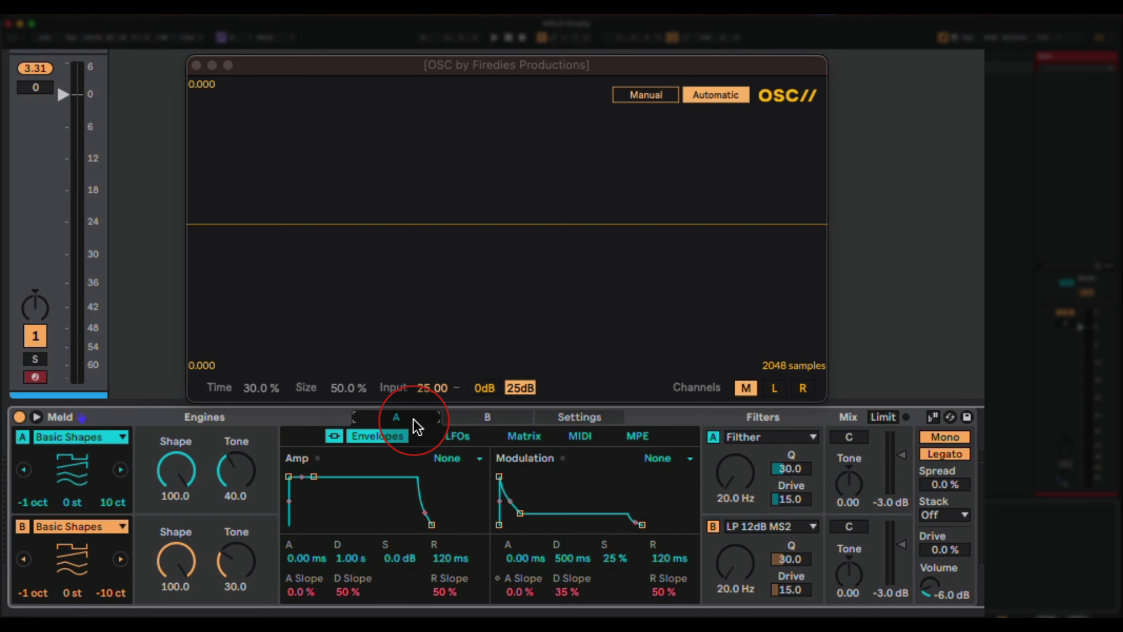
Step: Pan engine A to 15L and engine B to 15R in the mix section
left_click(852, 437)
left_click(854, 448)
left_click(868, 464)
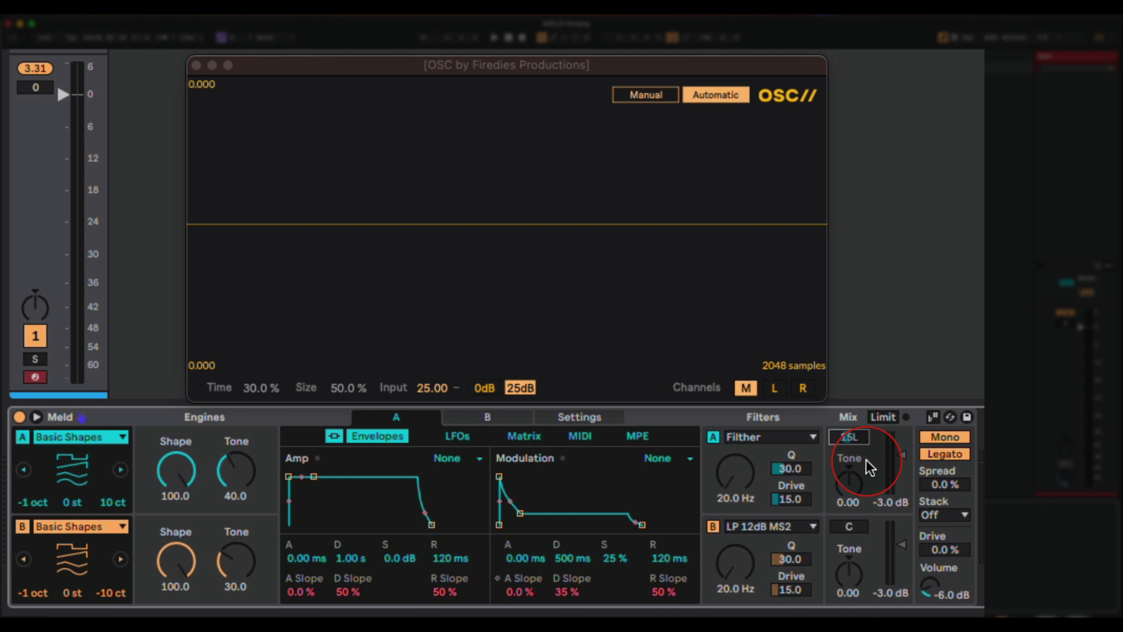
left_click(854, 534)
left_click(855, 535)
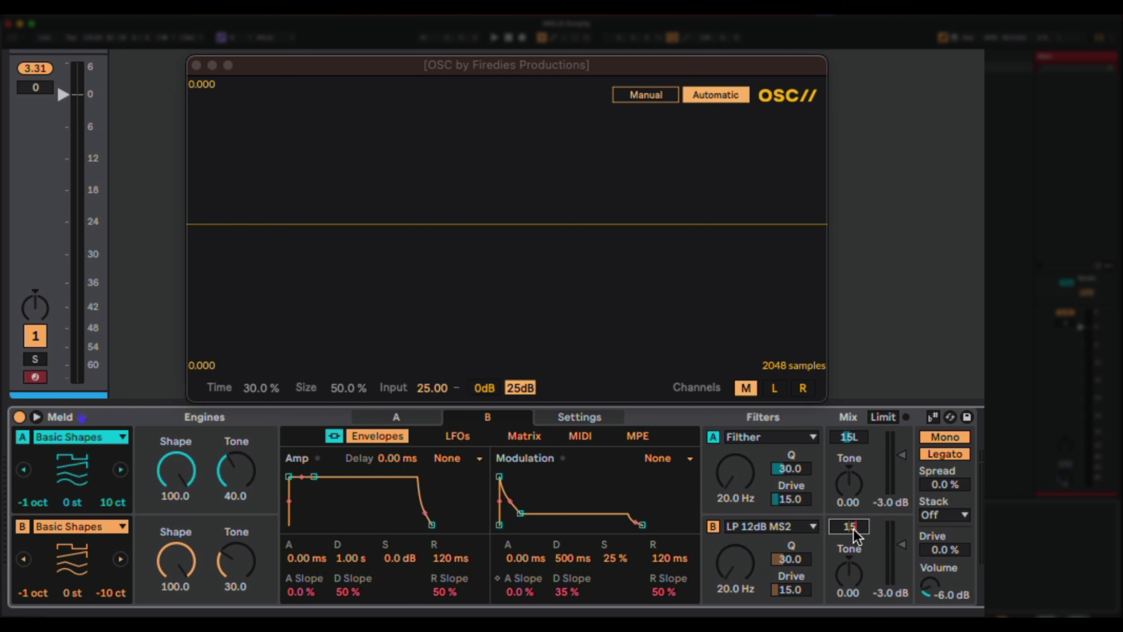
left_click(883, 473)
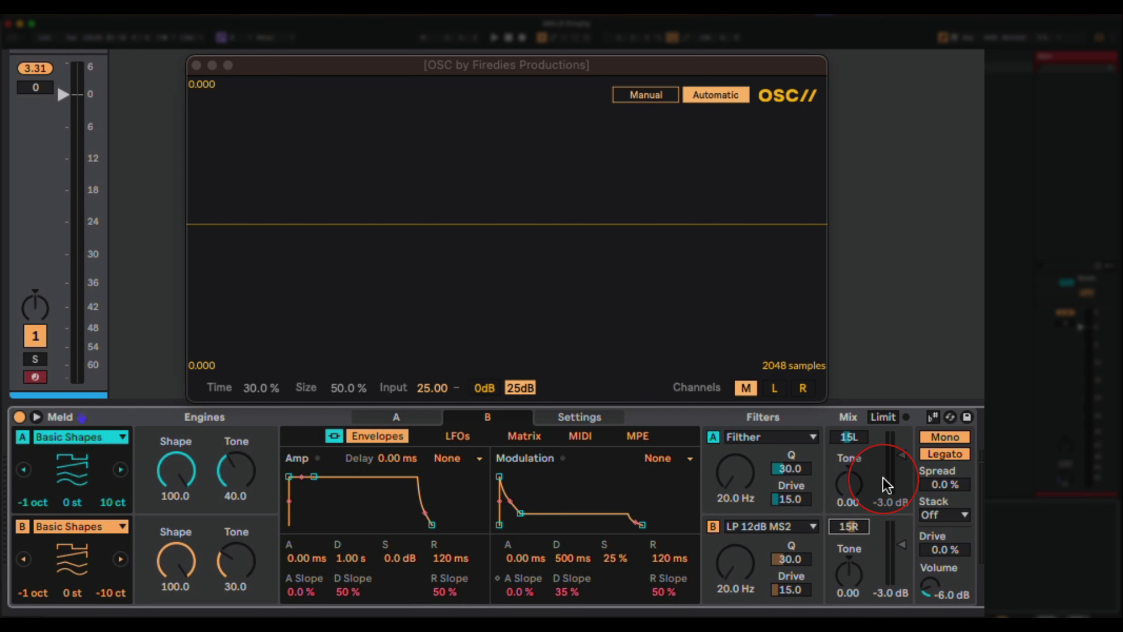
Step: Try raising engine A's mix Tone slightly and reset it to 0.00
left_click(894, 486)
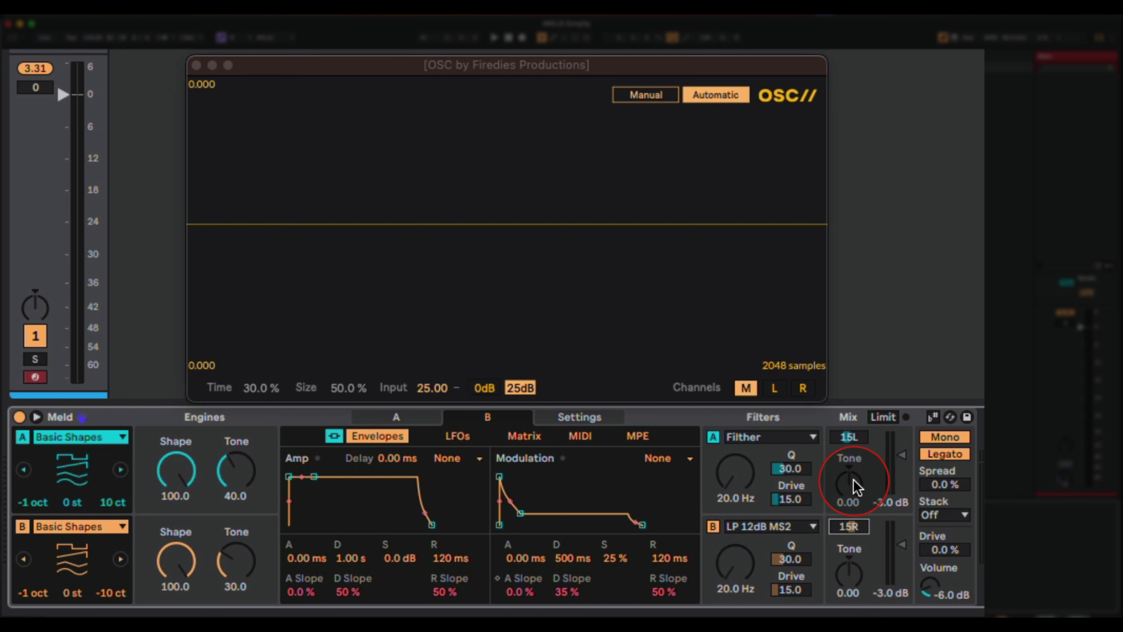
mouse_move(851, 489)
left_mouse_down()
mouse_move(851, 473)
mouse_move(848, 525)
mouse_move(848, 484)
left_mouse_up()
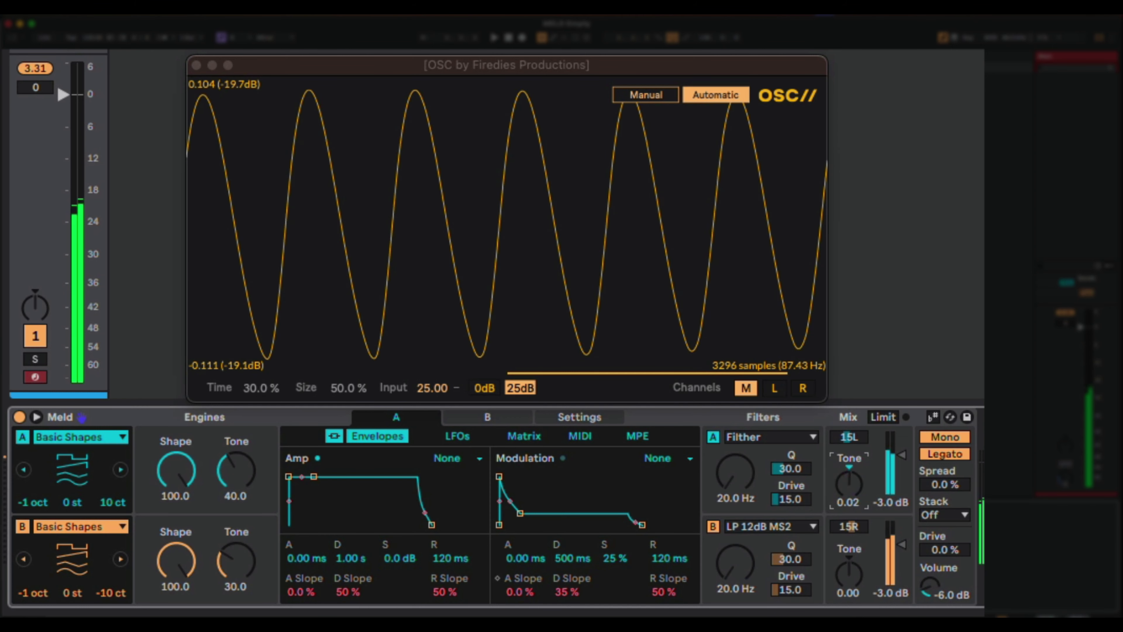
left_click_drag(848, 484, 846, 486)
double_click(846, 490)
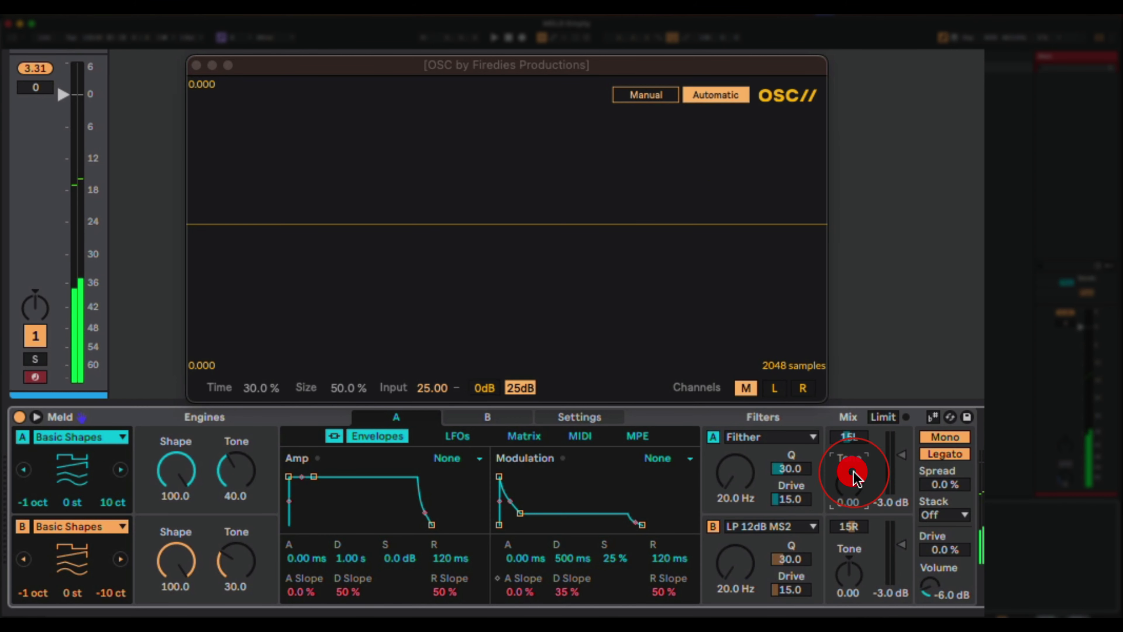
left_click(455, 544)
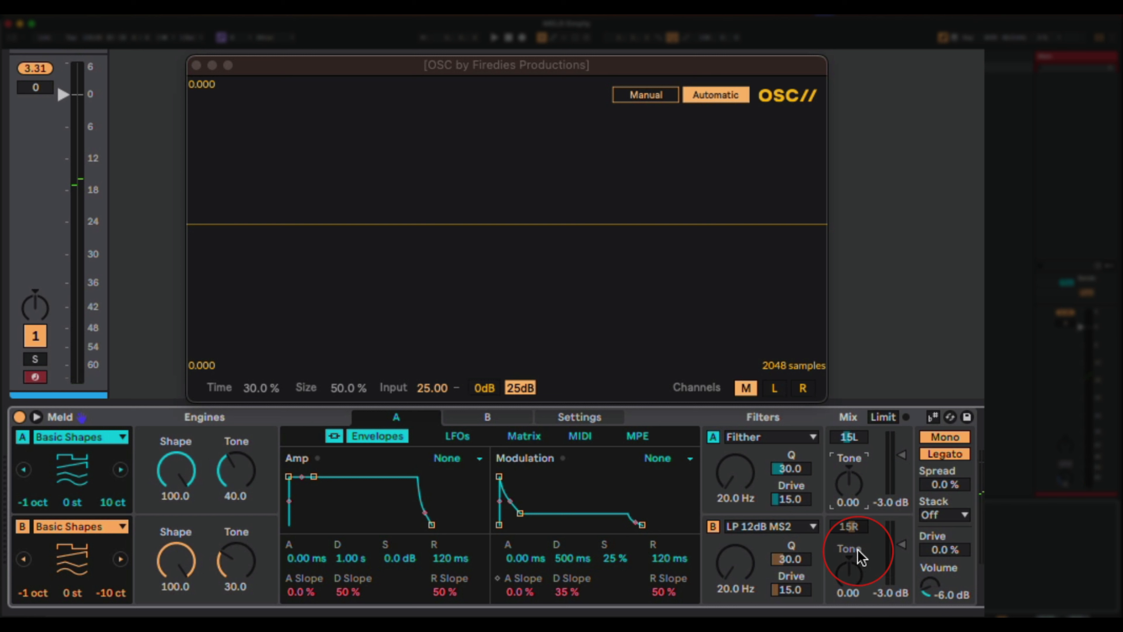
left_click(972, 590)
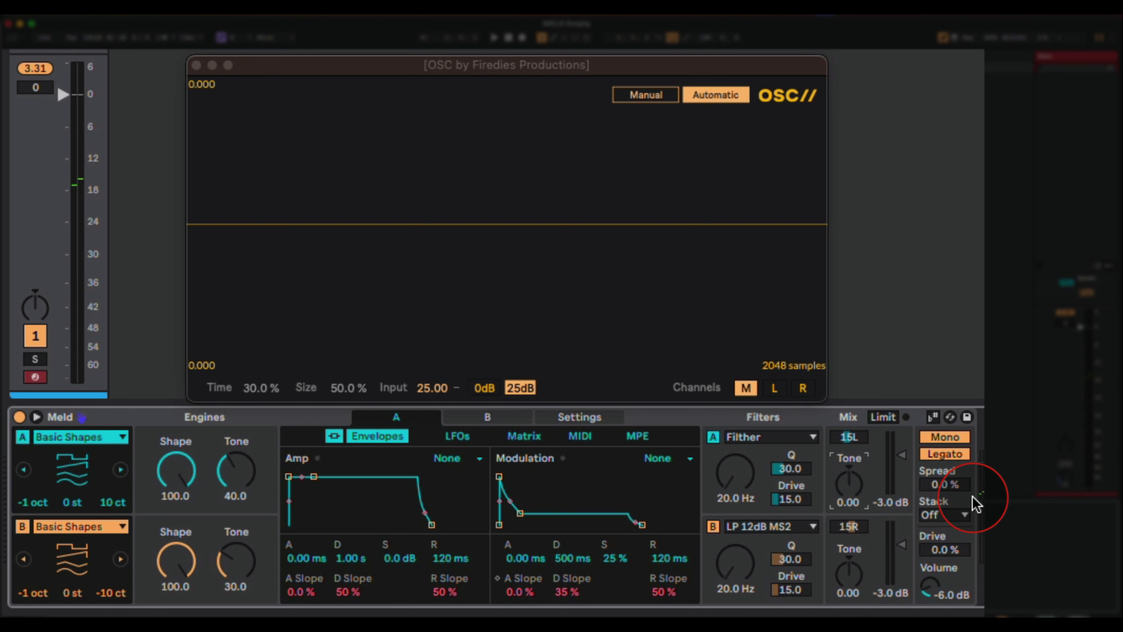
Step: Stack 2 voices for the mono synth after trying a stack of 3
left_click(943, 513)
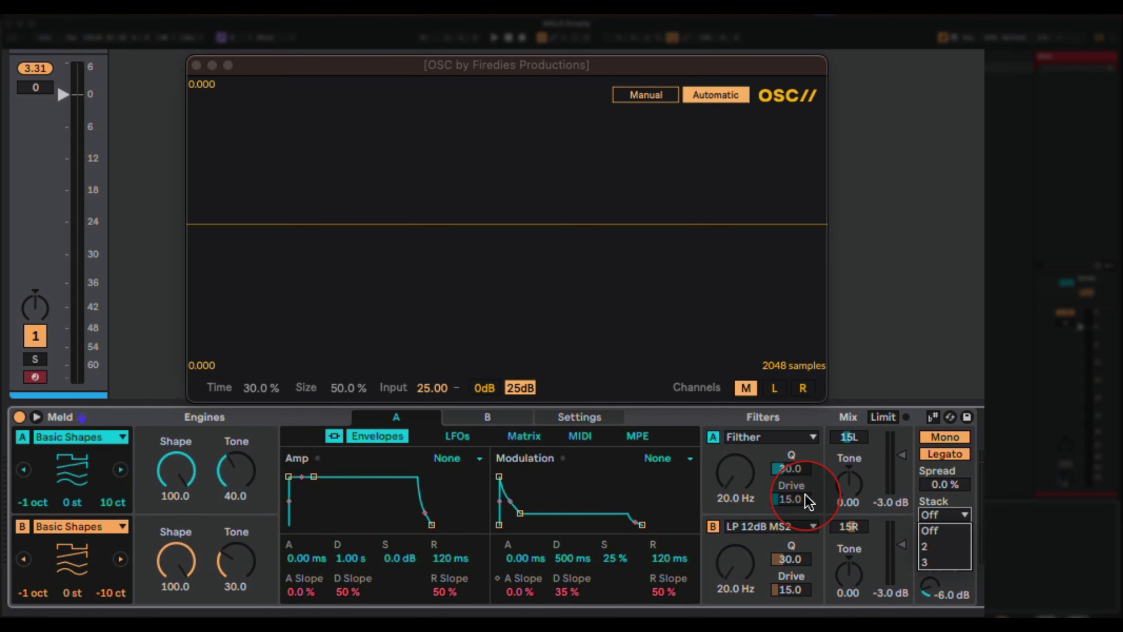
left_click(945, 549)
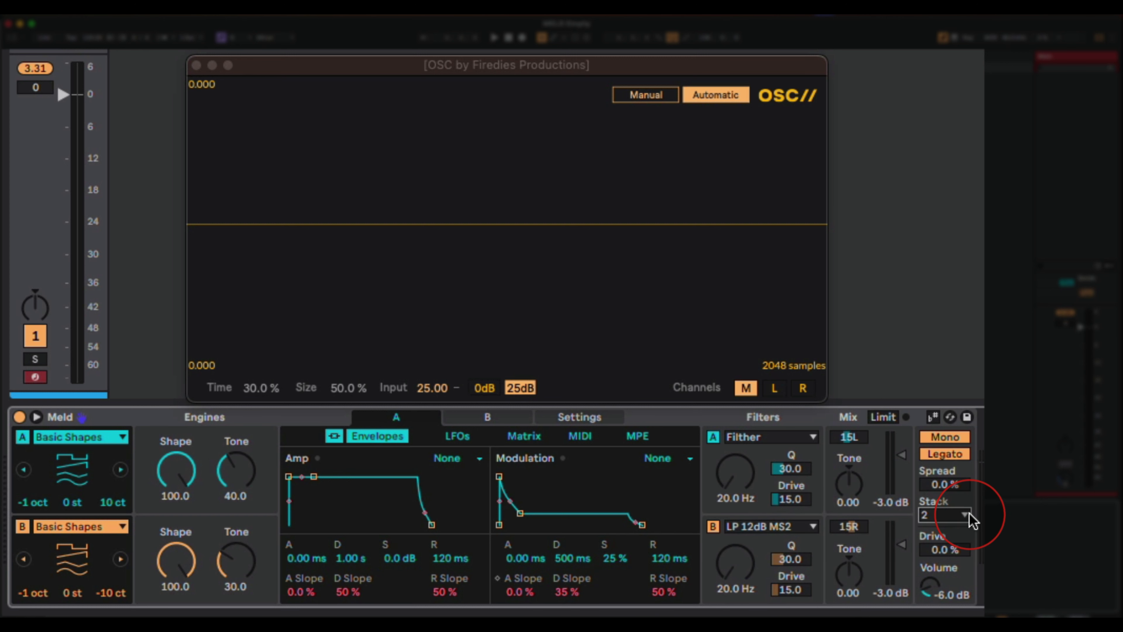
left_click(951, 515)
left_click(944, 553)
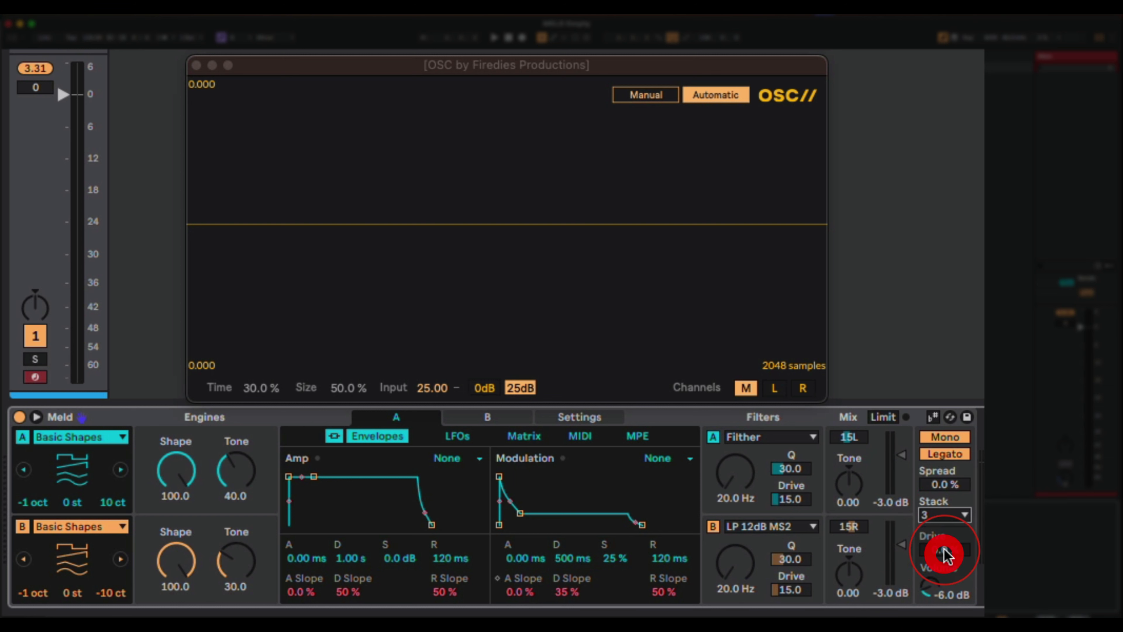
left_click(951, 514)
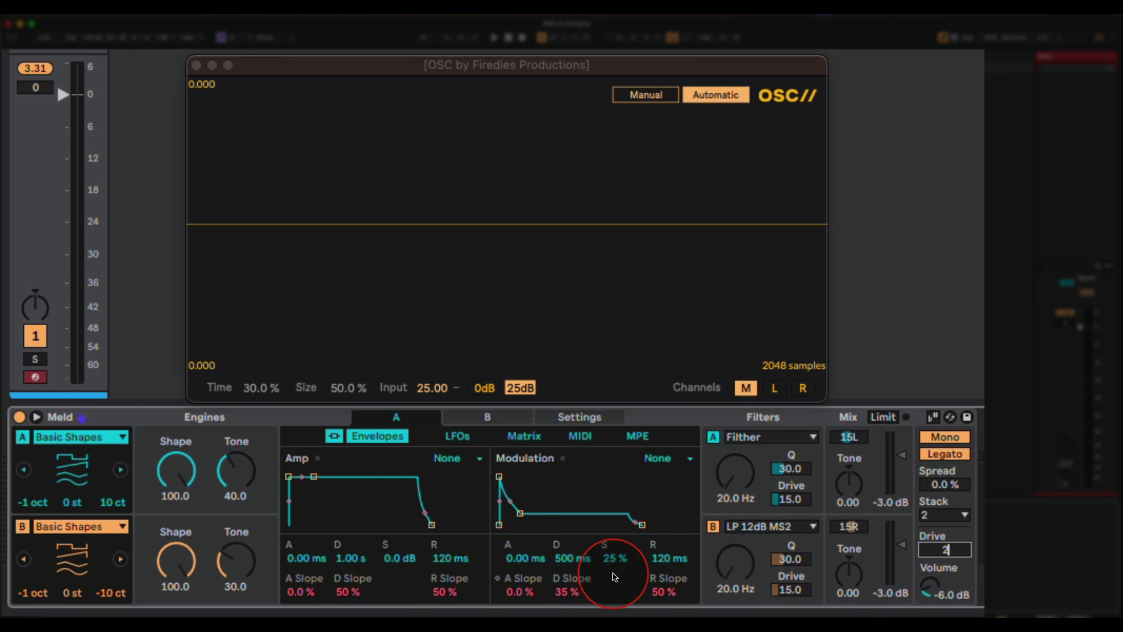
Step: Set the synth's output volume to -5.0 dB and its global Drive to 25 %
key("Return")
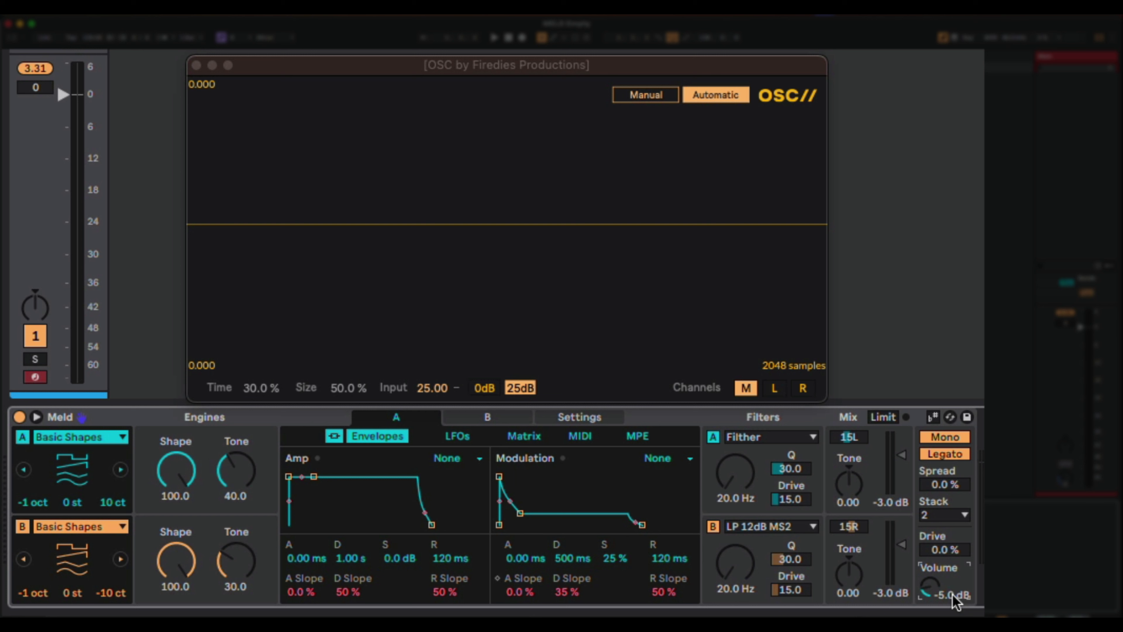
left_click(938, 552)
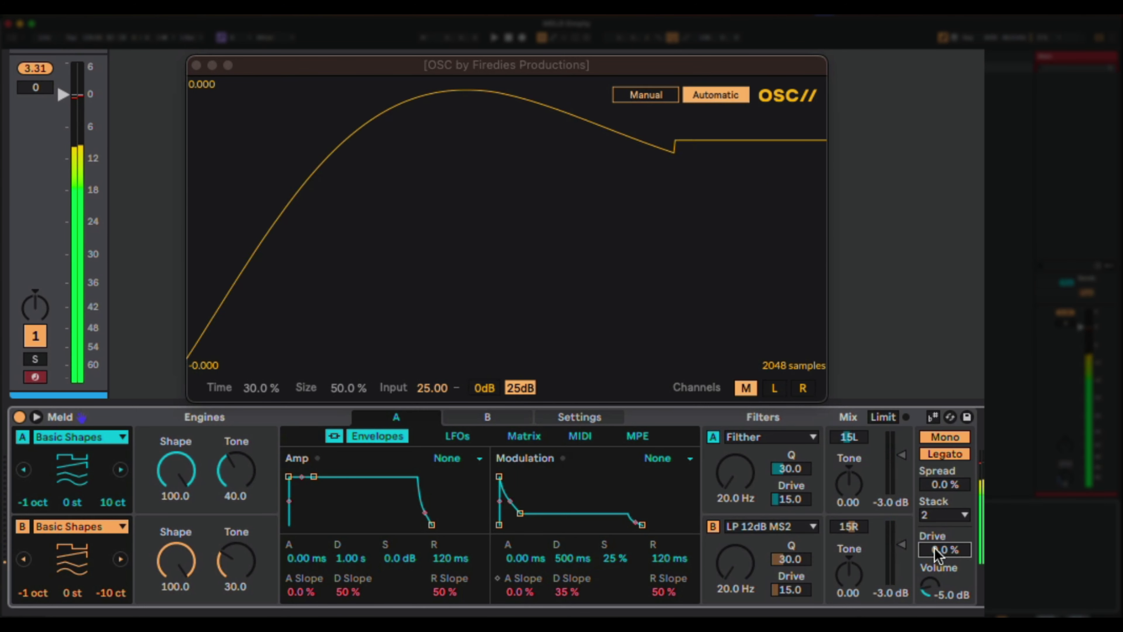
type("25")
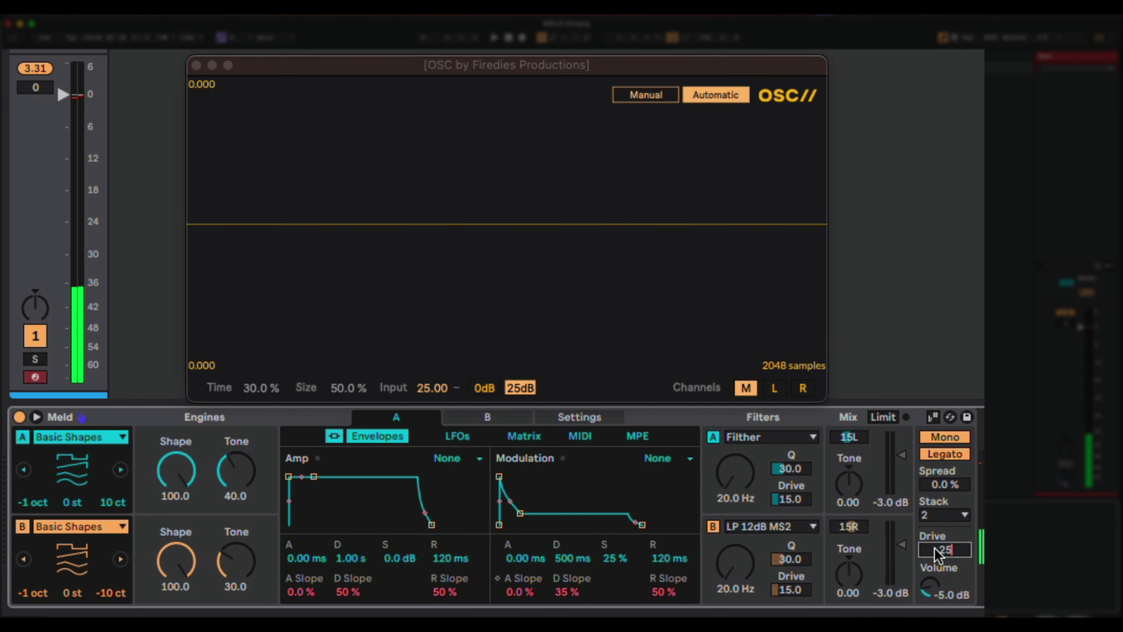
key("Return")
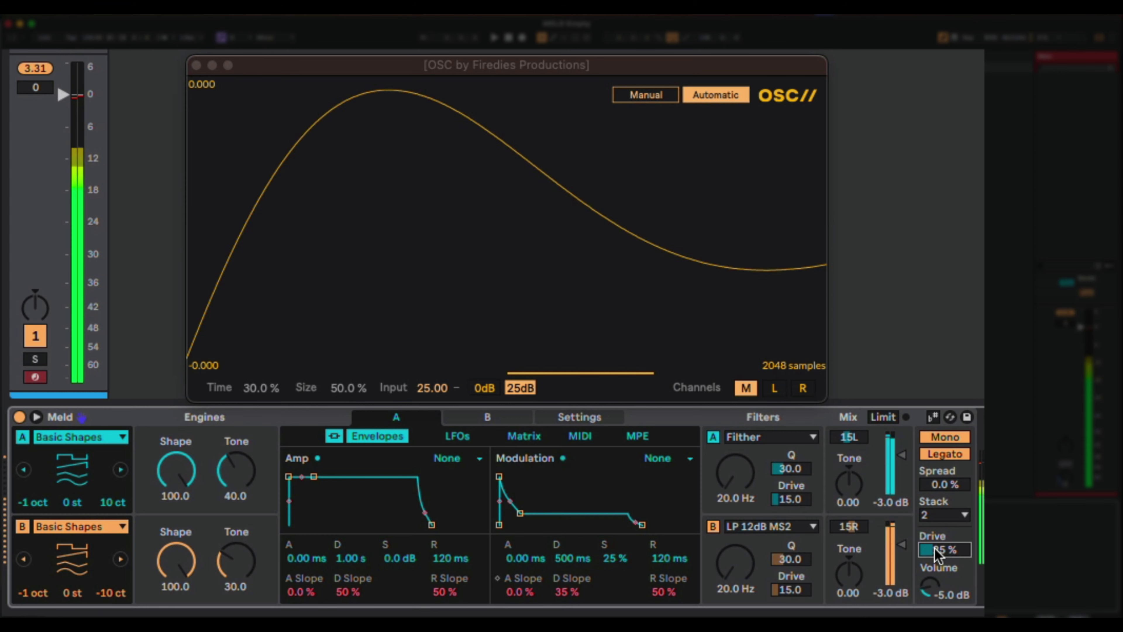
left_click(637, 556)
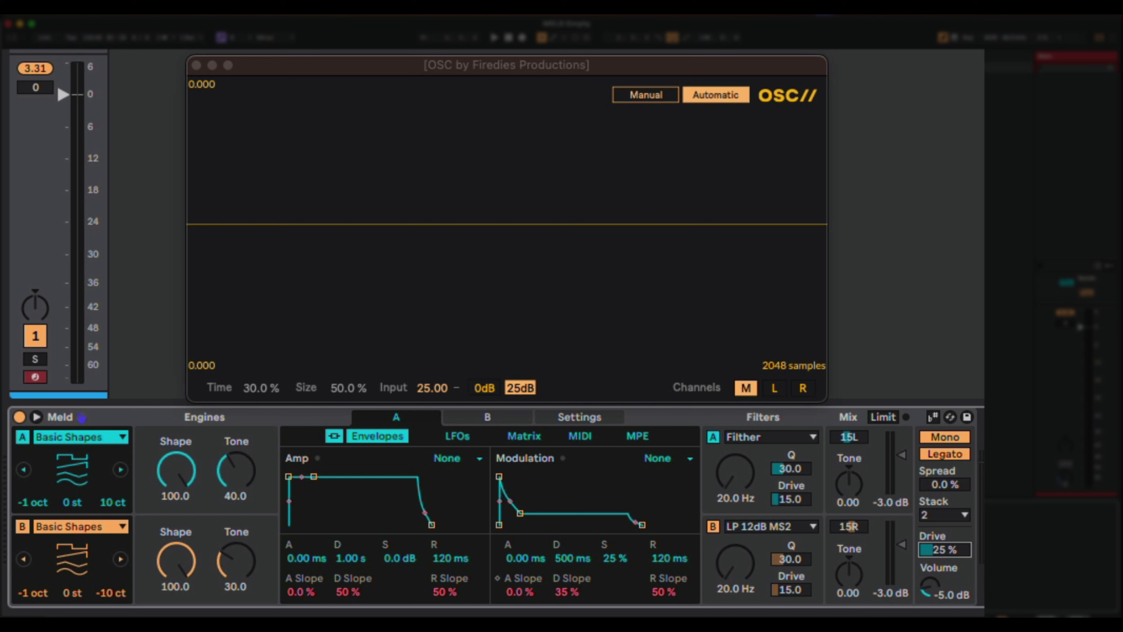
left_click(612, 556)
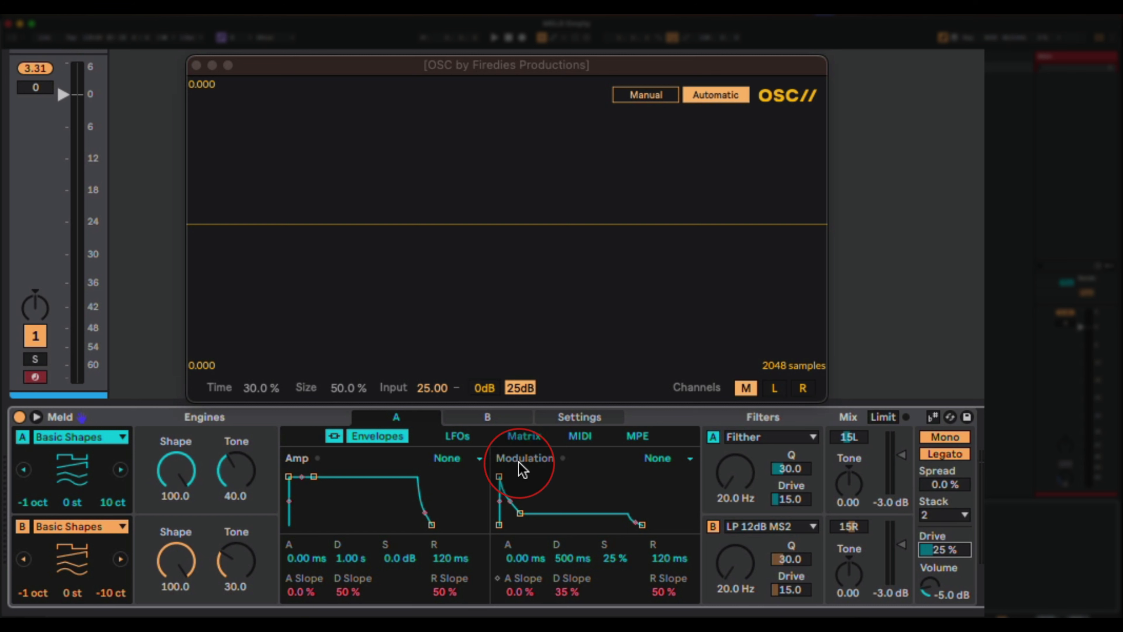
Step: Examine the Spread amounts on Detune and Pan in the modulation matrices of engines A and B
left_click(522, 438)
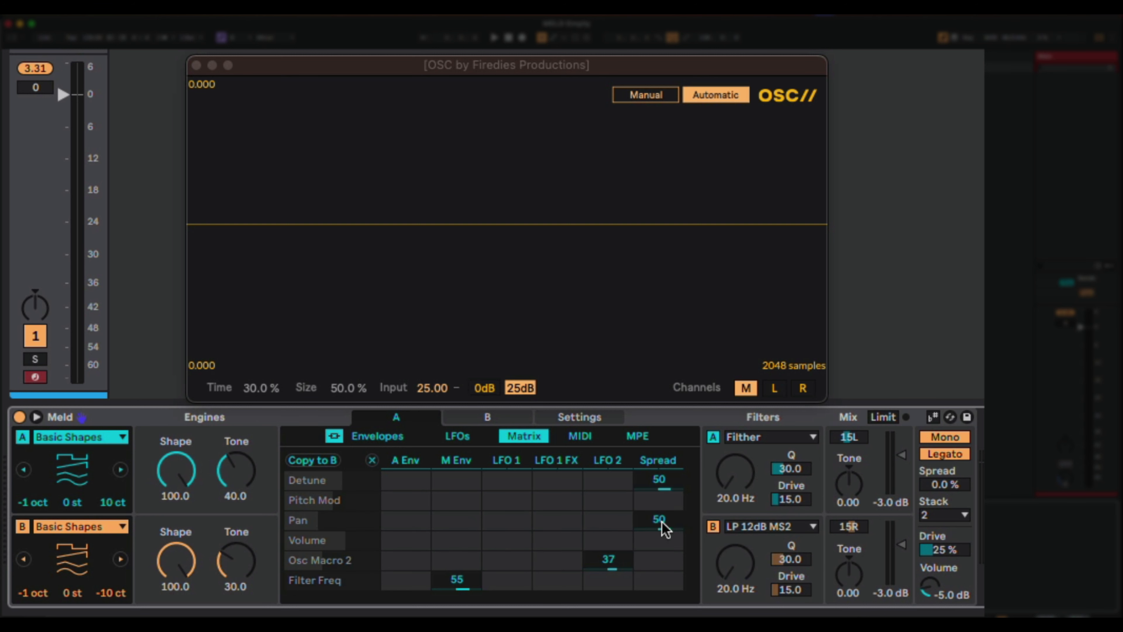
left_click(502, 417)
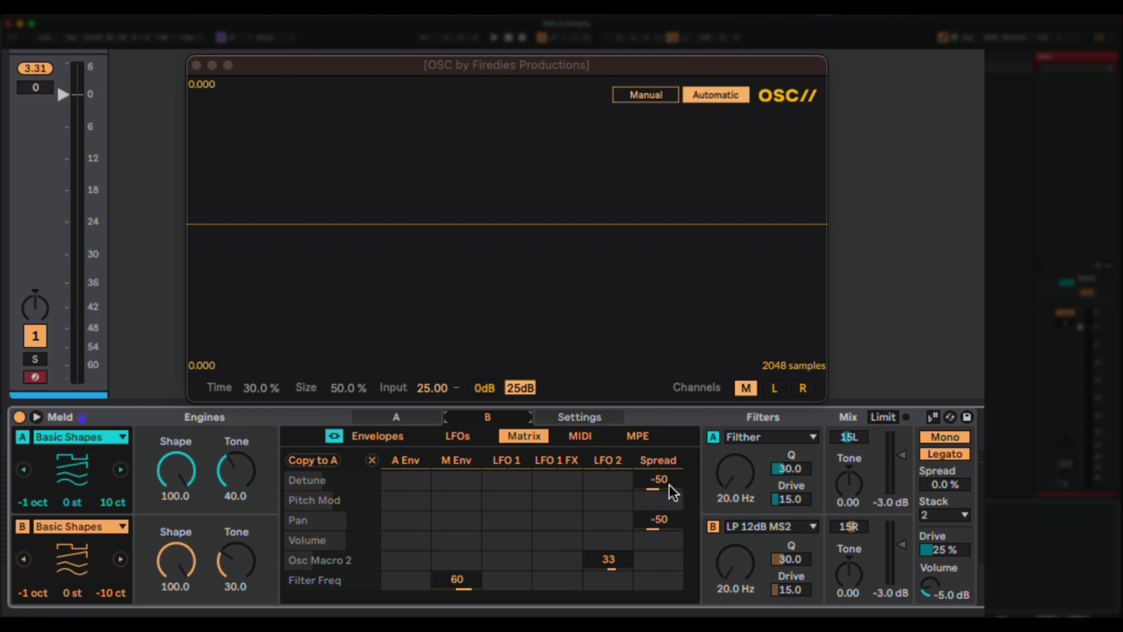
left_click(665, 527)
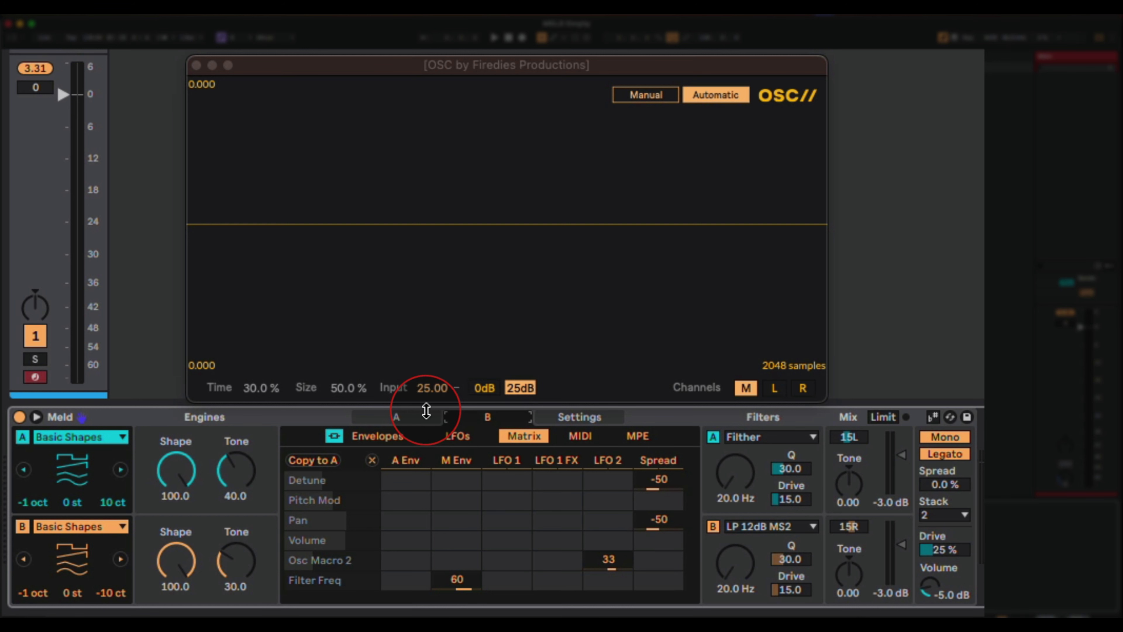
Step: Try the global Spread at 100 % and reset it to 0.0 %
left_click(422, 425)
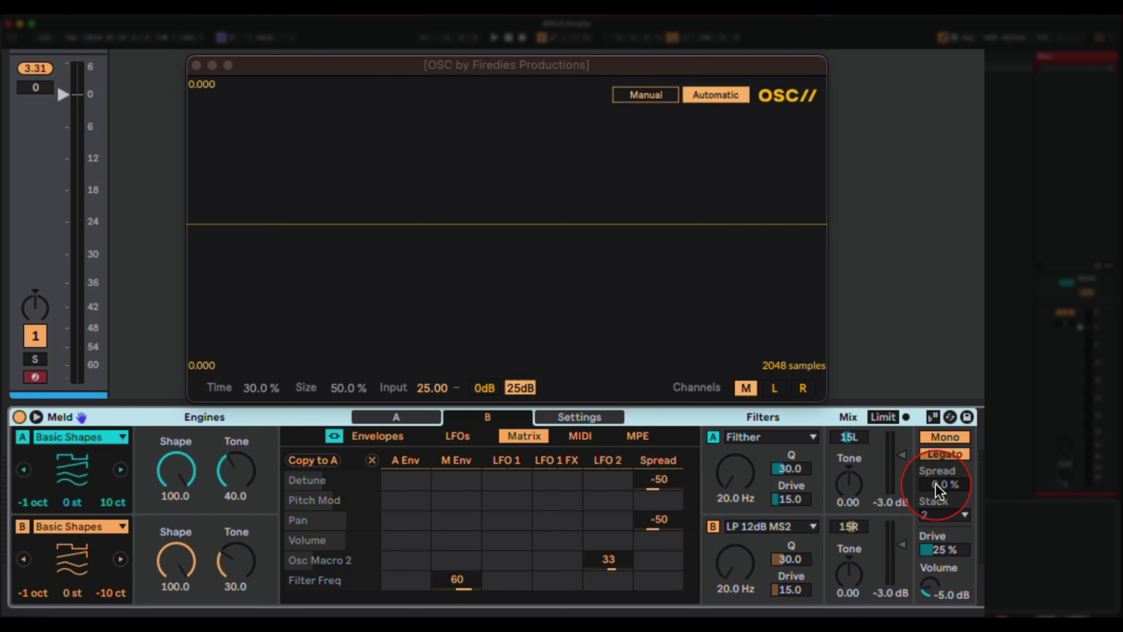
left_click_drag(935, 483, 935, 433)
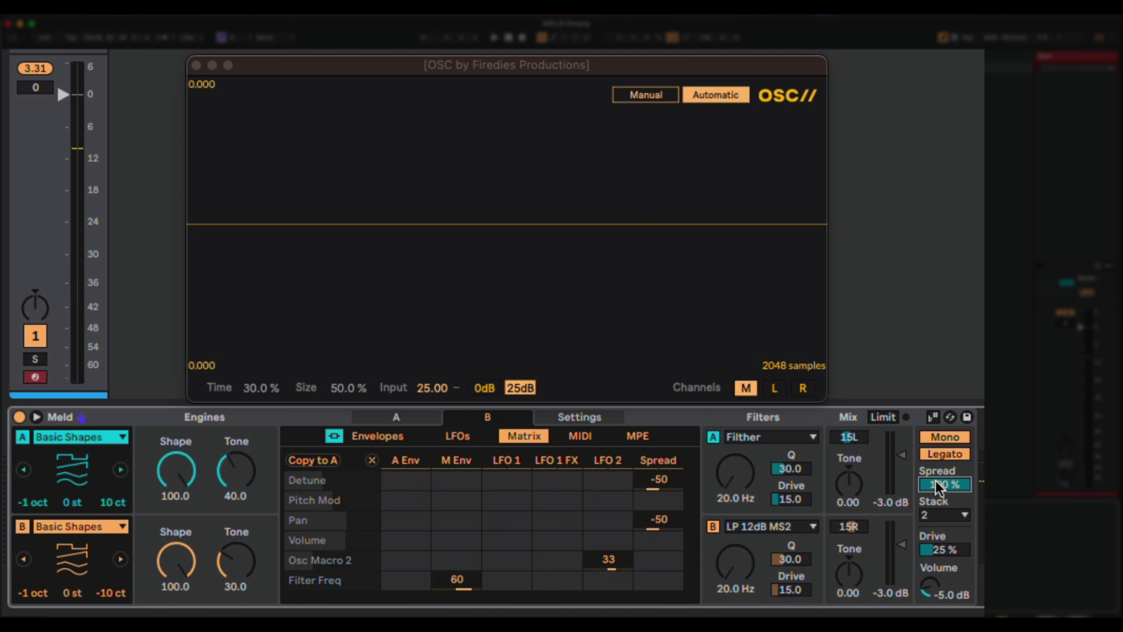
key("BackSpace")
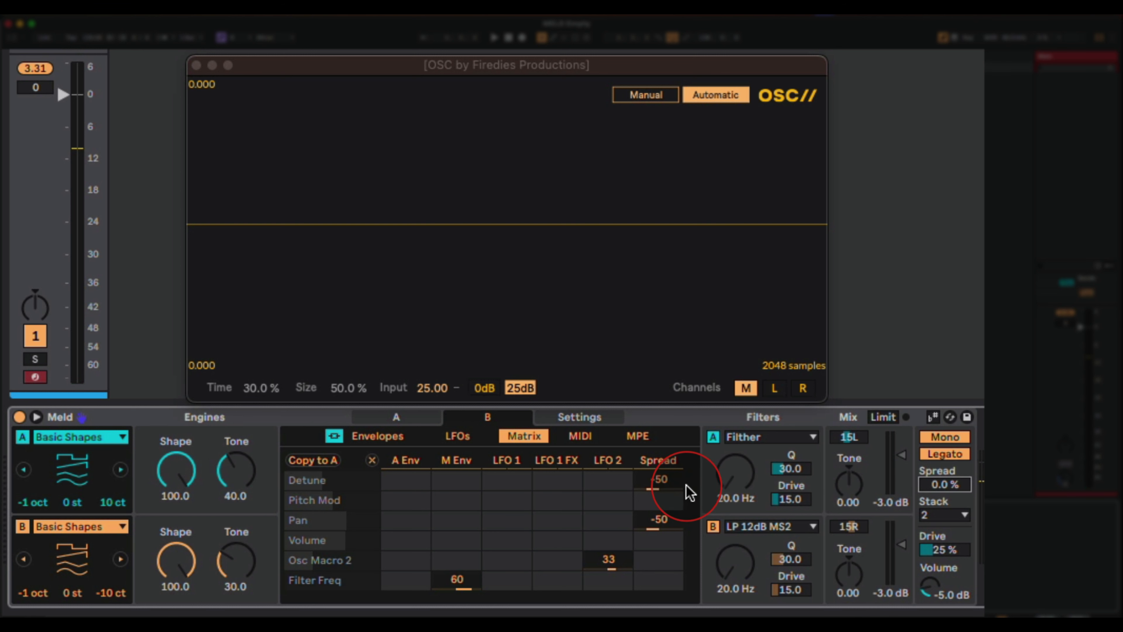
Step: Set the matrix amount from Spread to Detune to 12 for engine A and -12 for engine B
left_click(431, 418)
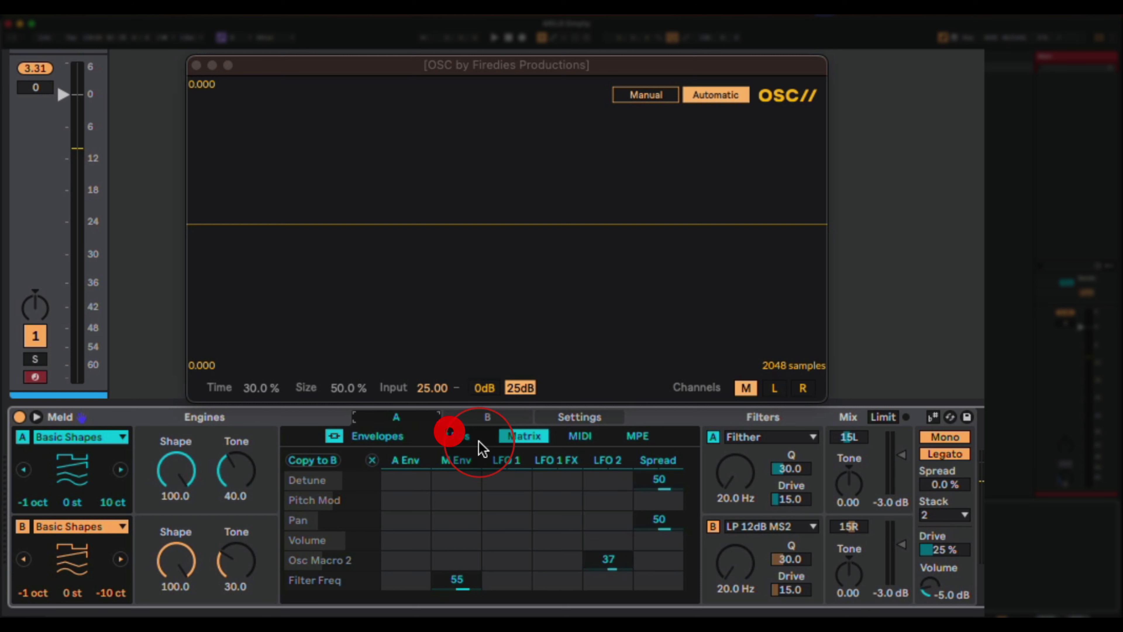
left_click(661, 486)
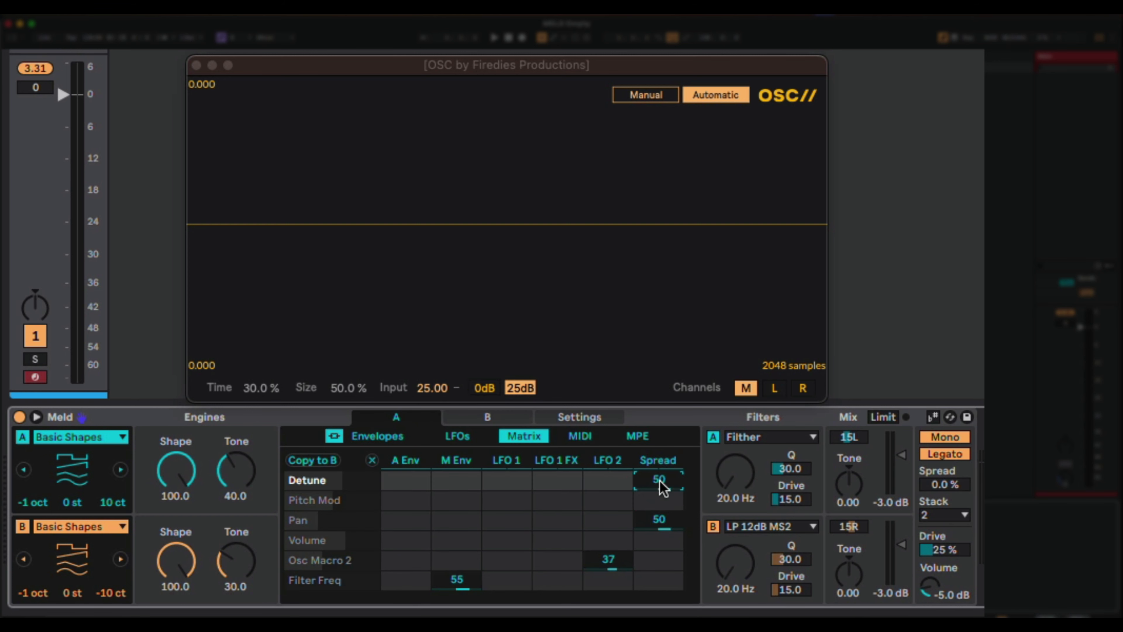
left_click(493, 423)
left_click(677, 484)
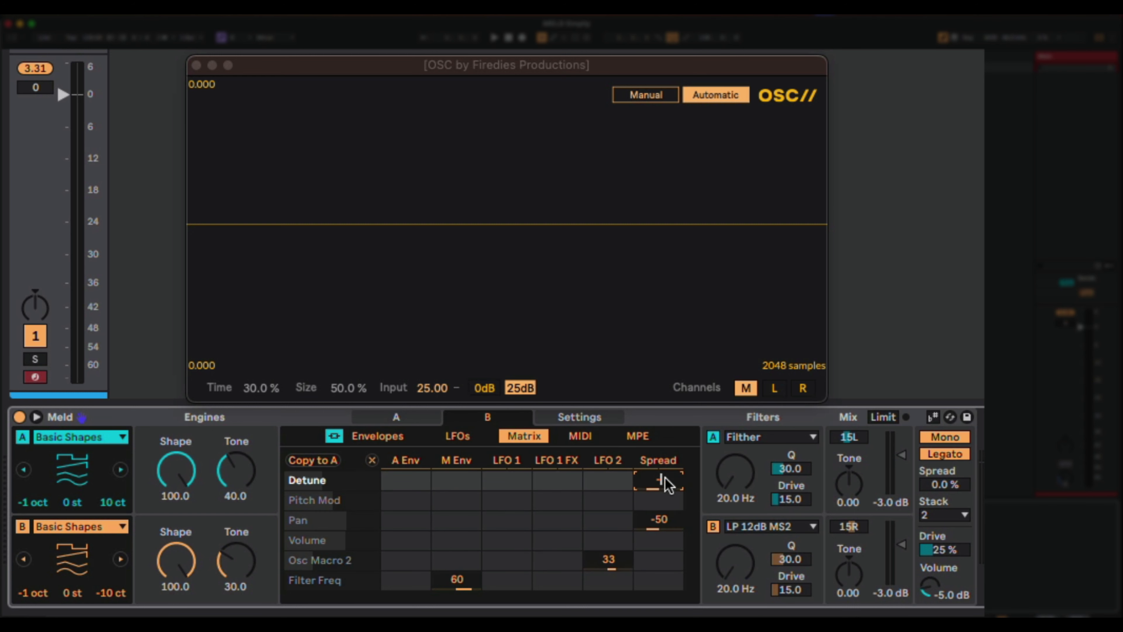
left_click(663, 529)
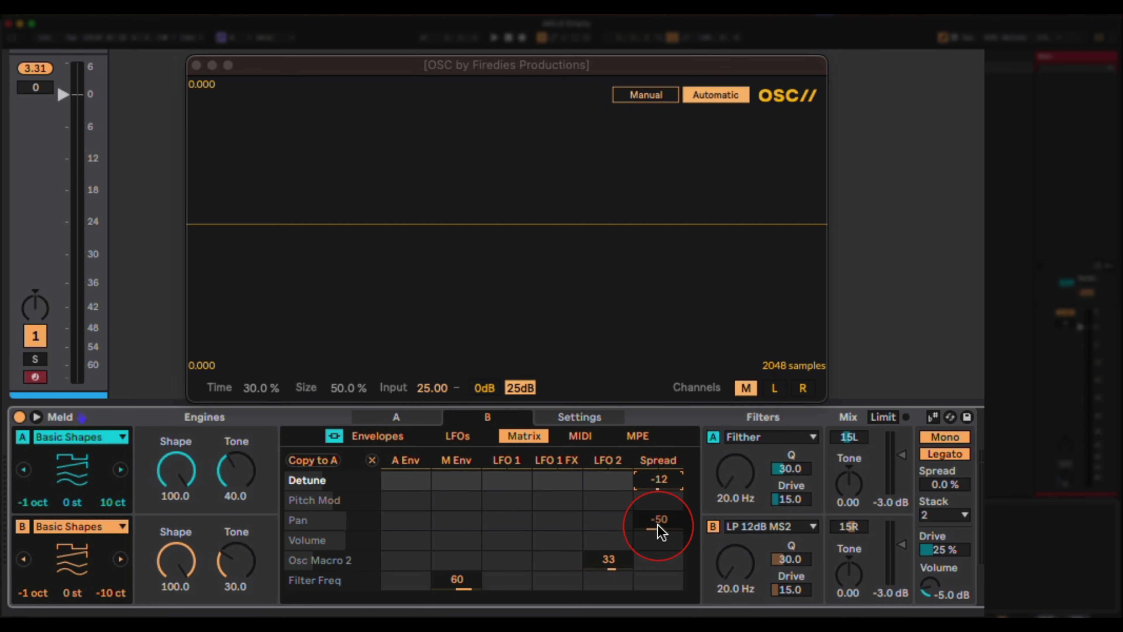
left_click(499, 475)
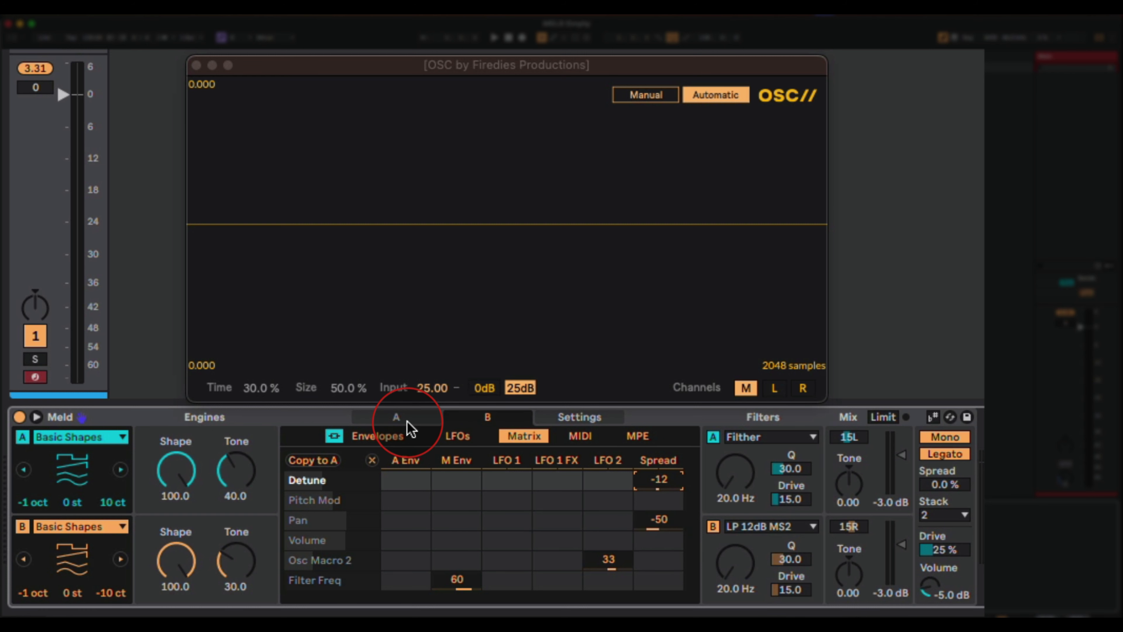
left_click(420, 423)
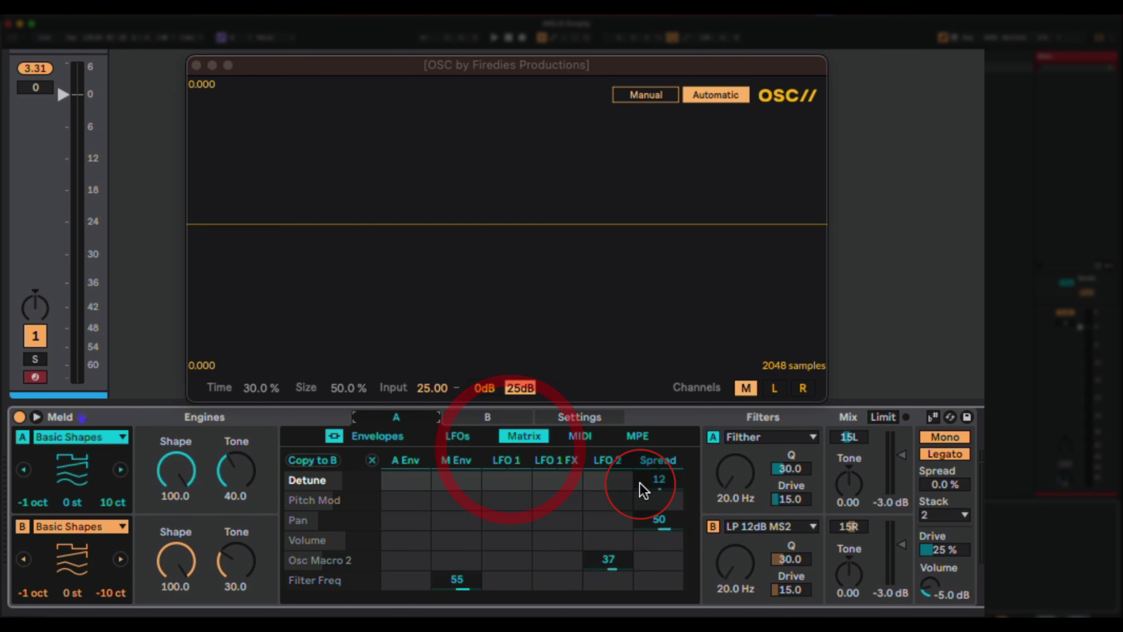
Step: Audition the global Spread at 100 % and return it to 0.0 %
left_click_drag(945, 481, 945, 485)
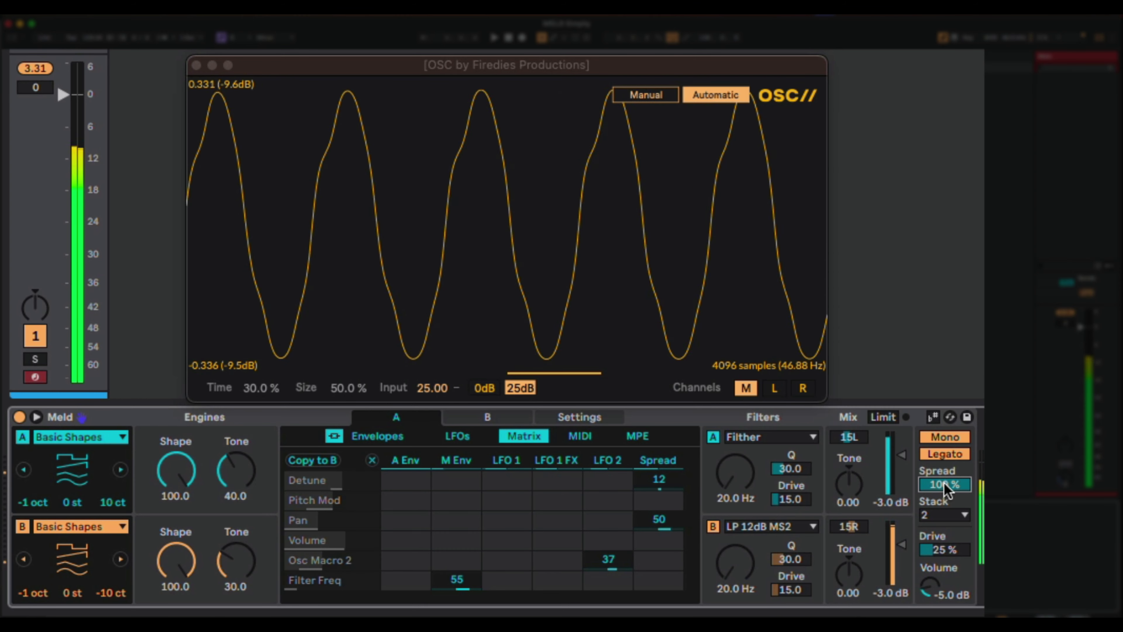
left_click_drag(945, 483, 945, 527)
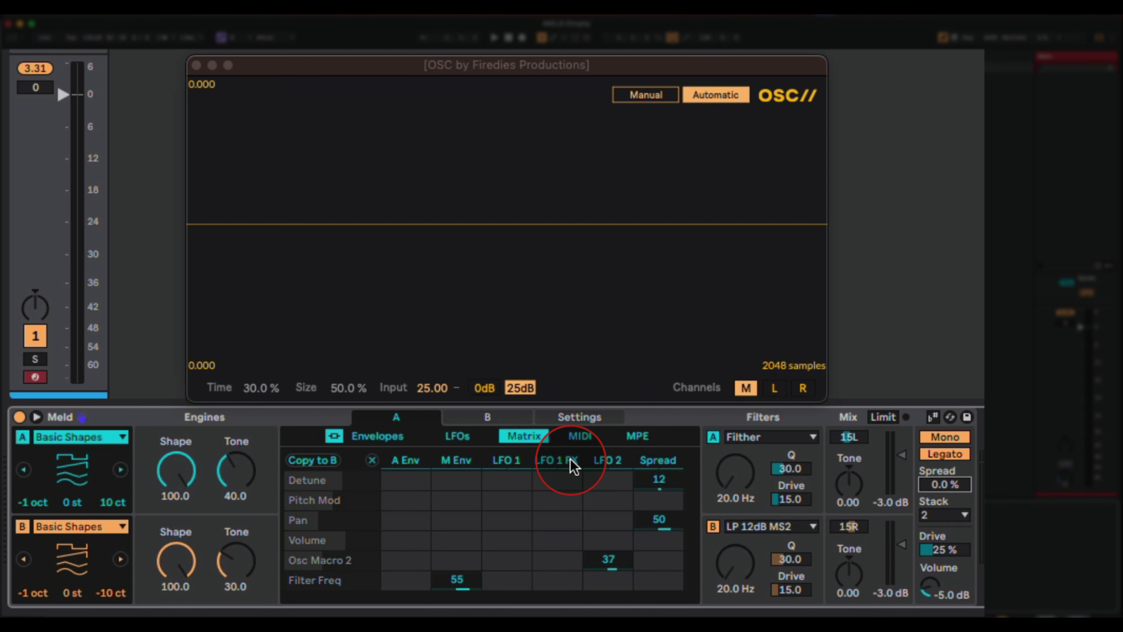
Step: Set the MIDI modulation amount from mod wheel to filter frequency to 80 for engines A and B
left_click(581, 438)
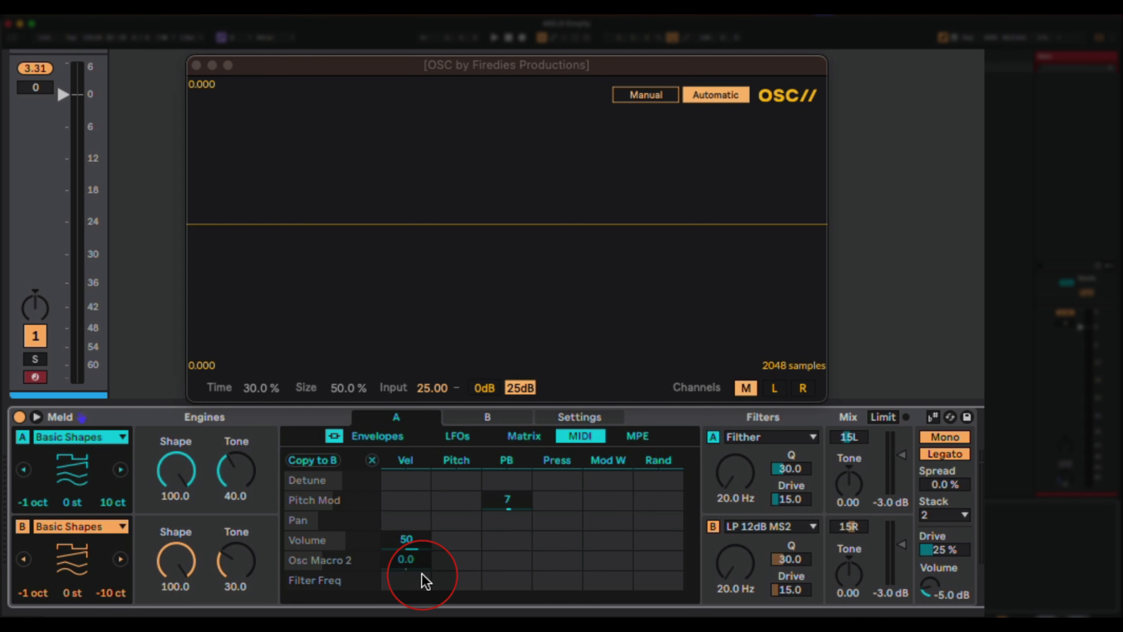
left_click(418, 589)
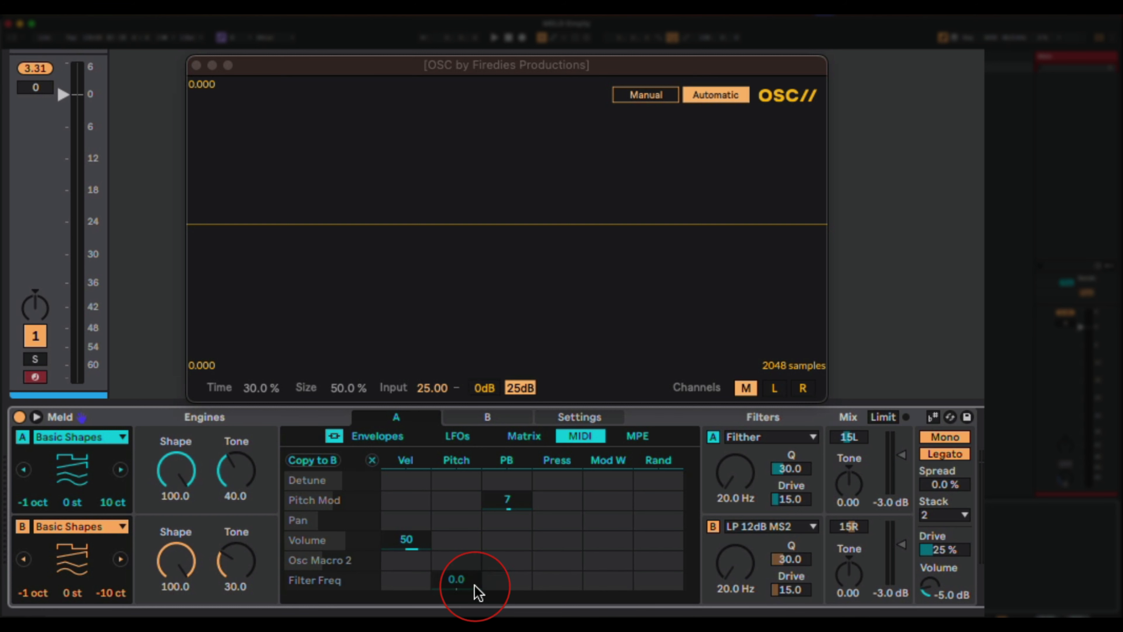
left_click(608, 583)
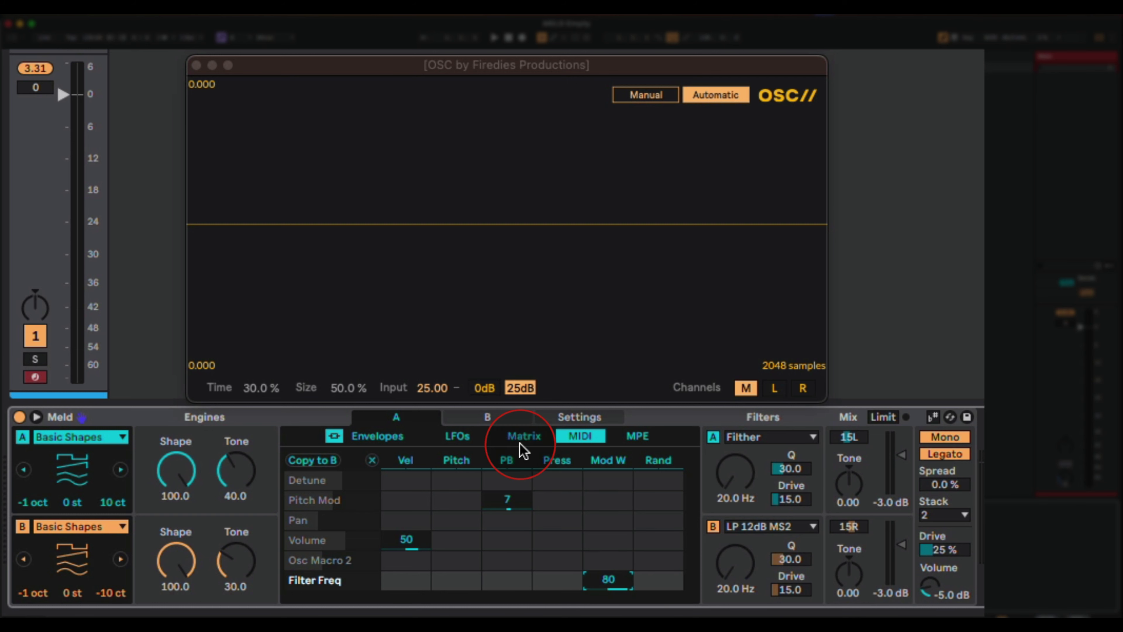
left_click(506, 421)
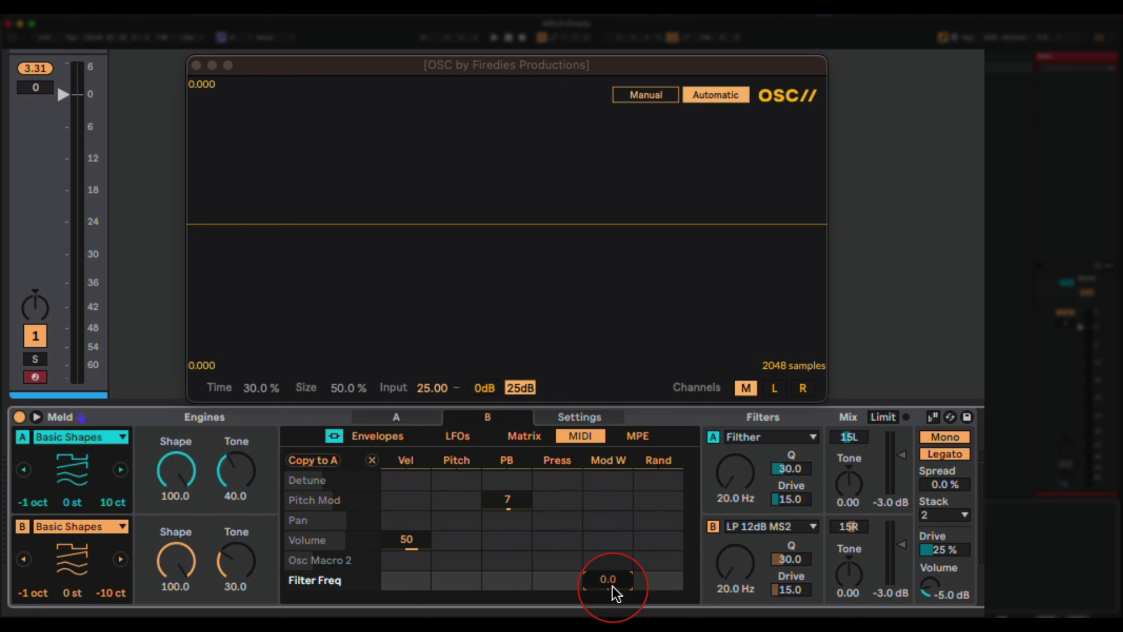
type("80")
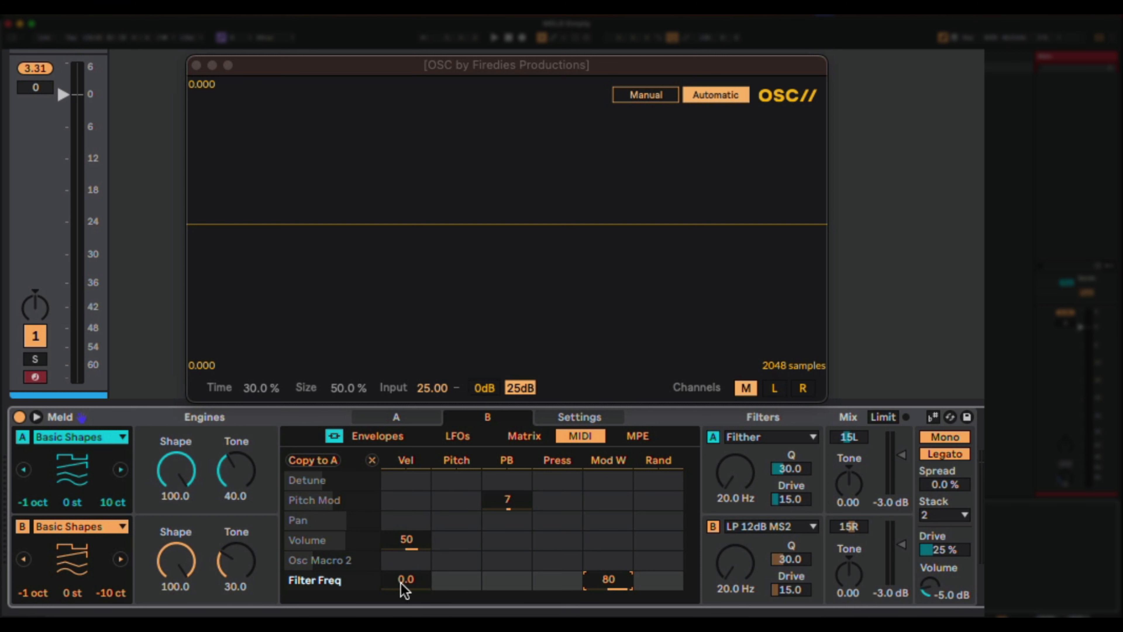
Step: Set the MIDI modulation amount from velocity to filter frequency to 10 for both engines
left_click_drag(400, 582, 400, 575)
left_click(411, 417)
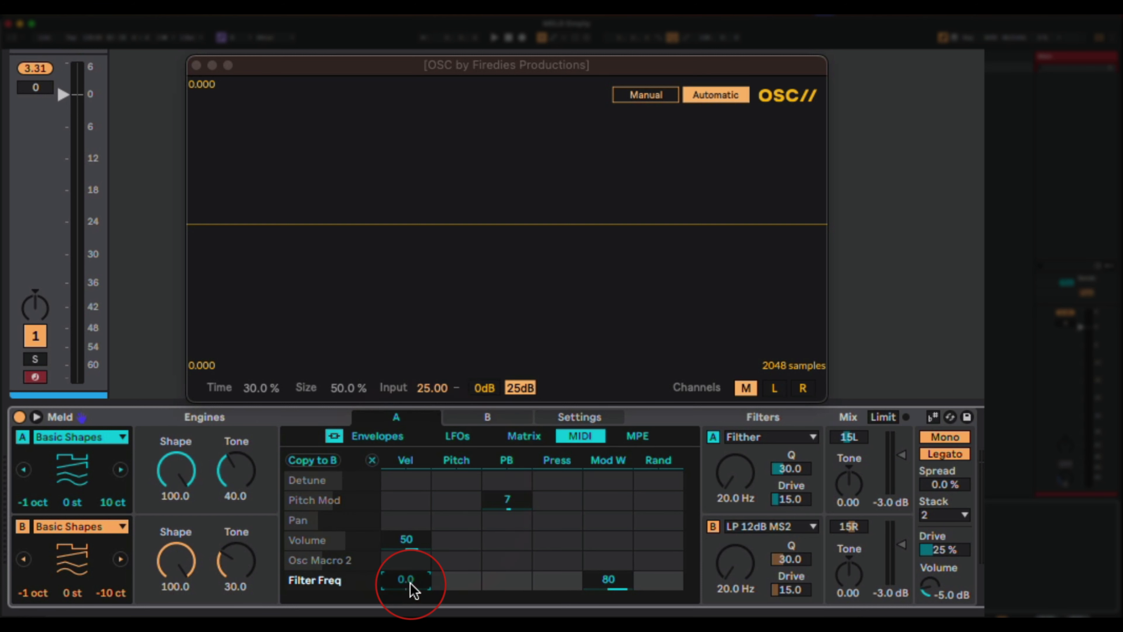
left_click_drag(409, 583, 409, 581)
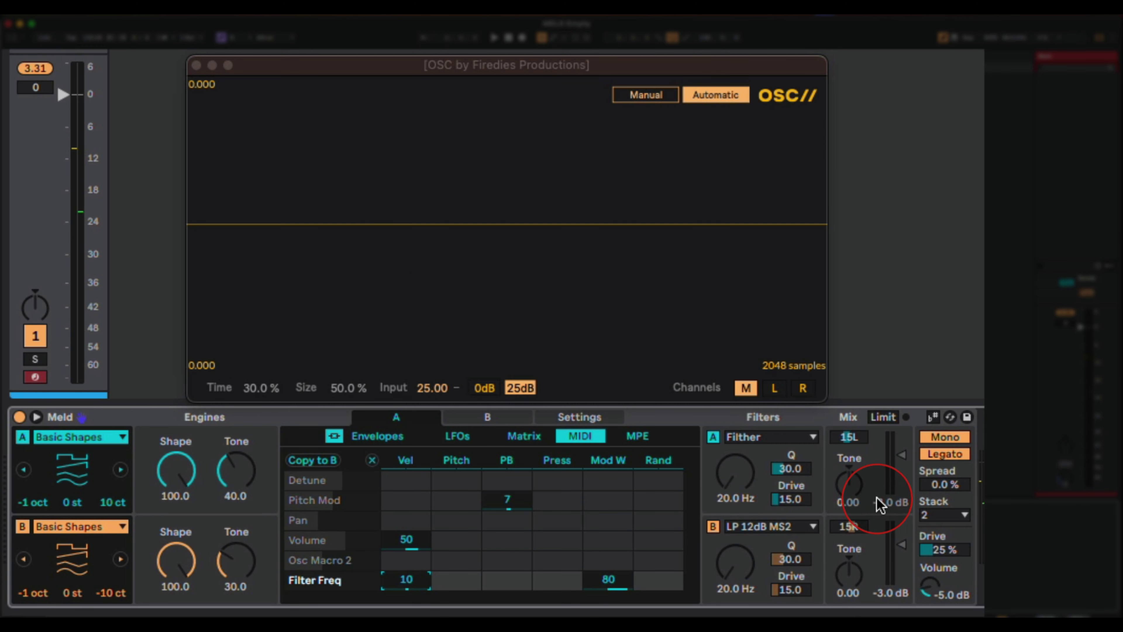
left_click(522, 419)
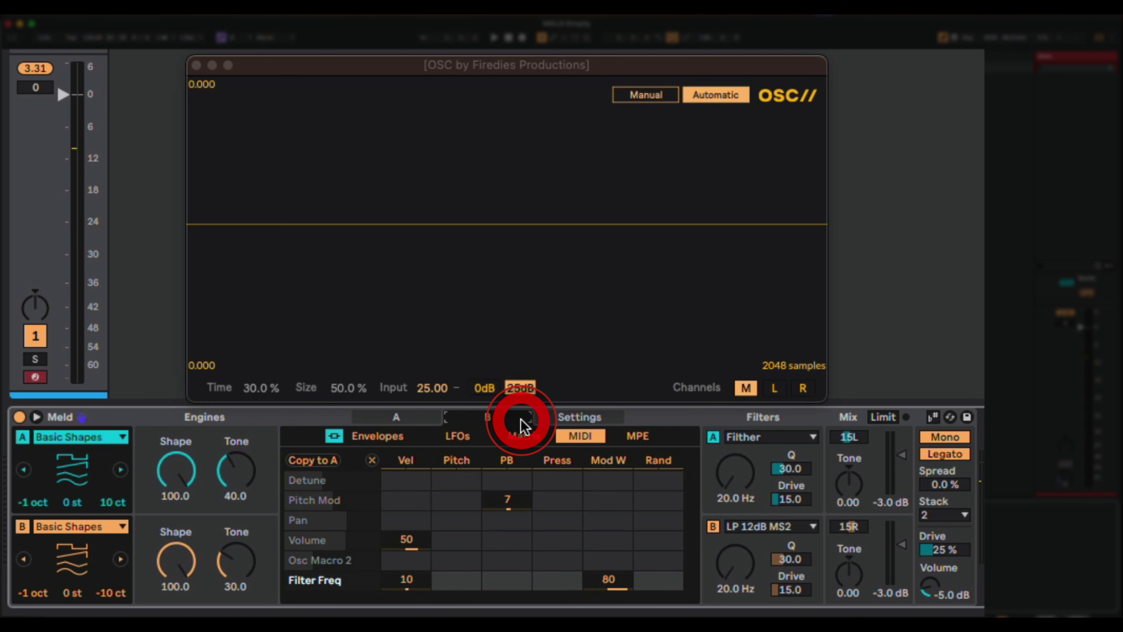
left_click(566, 420)
Step: Rename the Meld device as Moog Bass
left_click(148, 417)
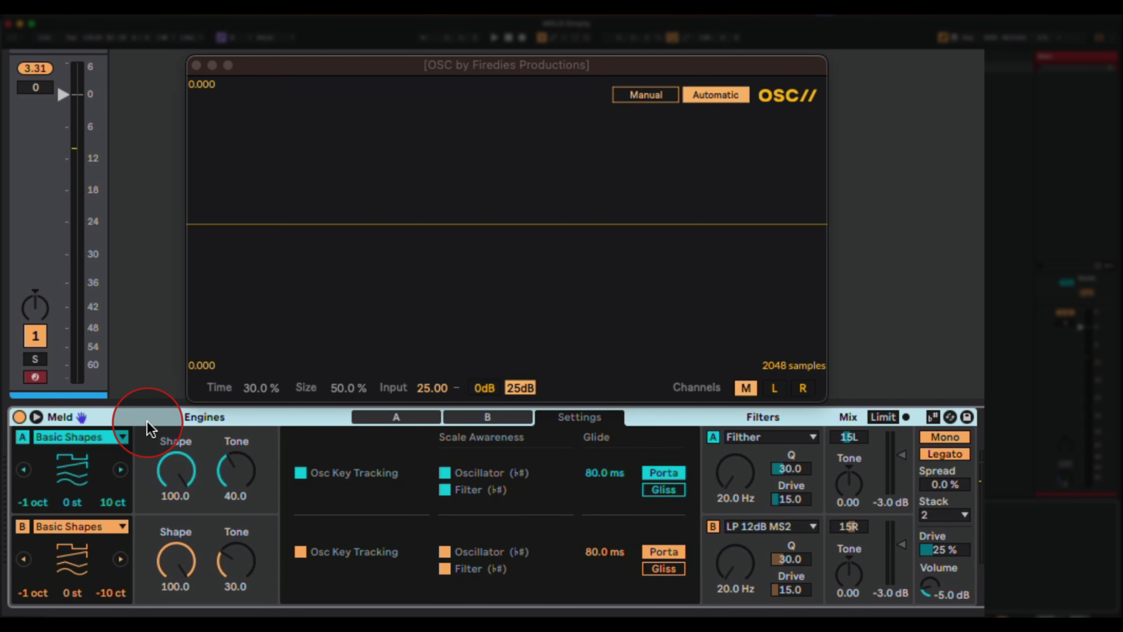
left_click(146, 417)
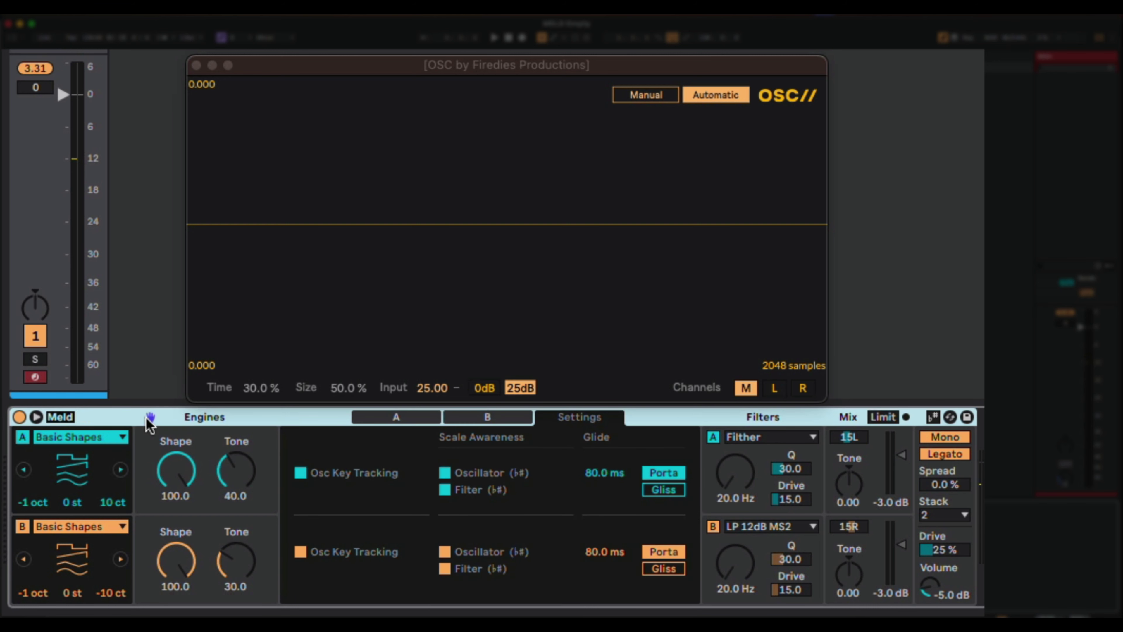
type("Moog Bas")
key("Return")
left_click(145, 417)
type("s")
left_click(106, 424)
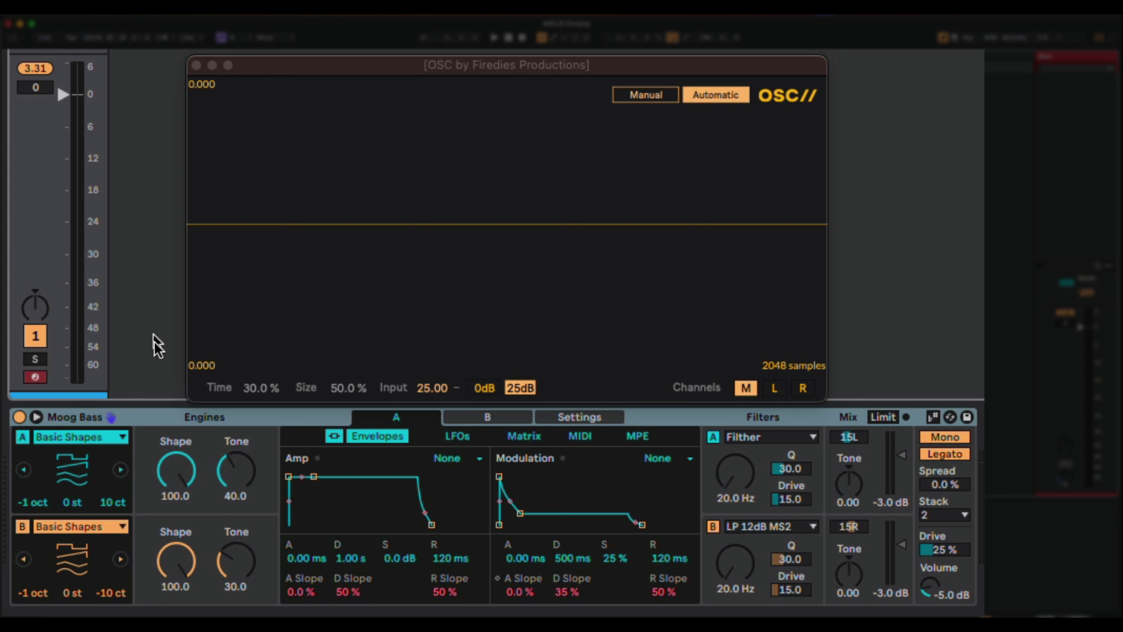
Step: Group the Moog Bass device into an Instrument Rack and show 12 macro controls on it
left_click(145, 420)
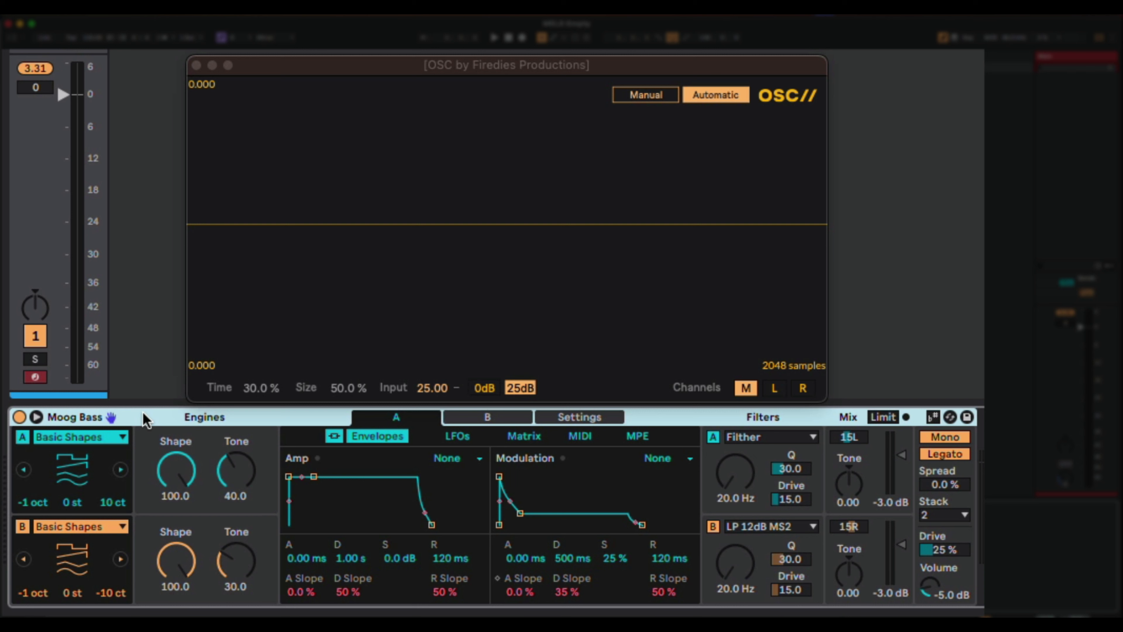
right_click(145, 419)
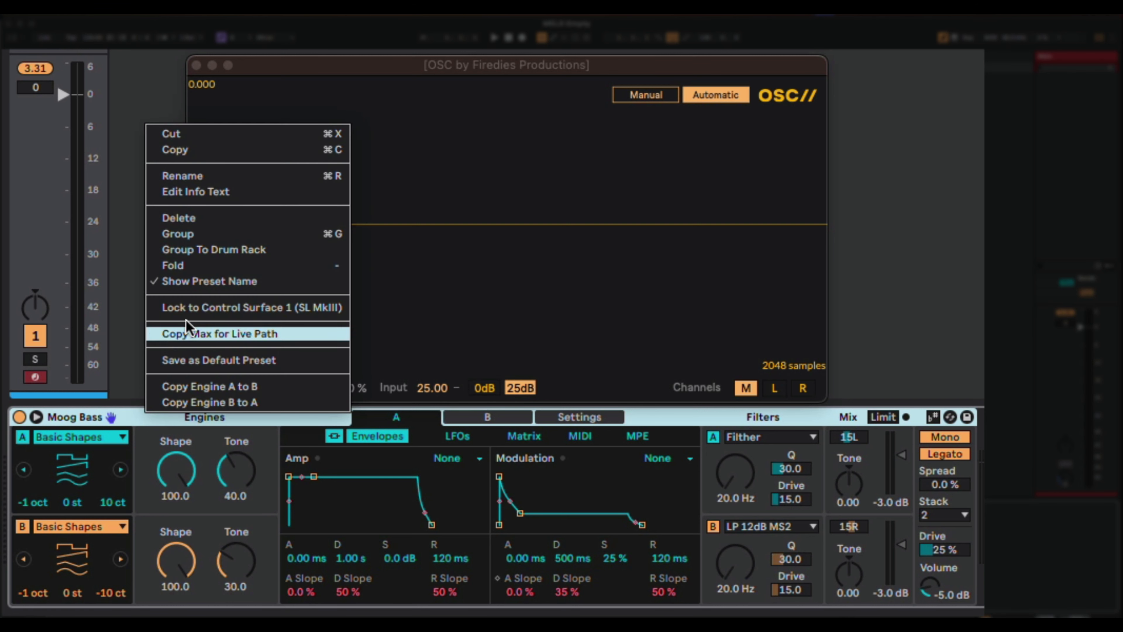
left_click(223, 232)
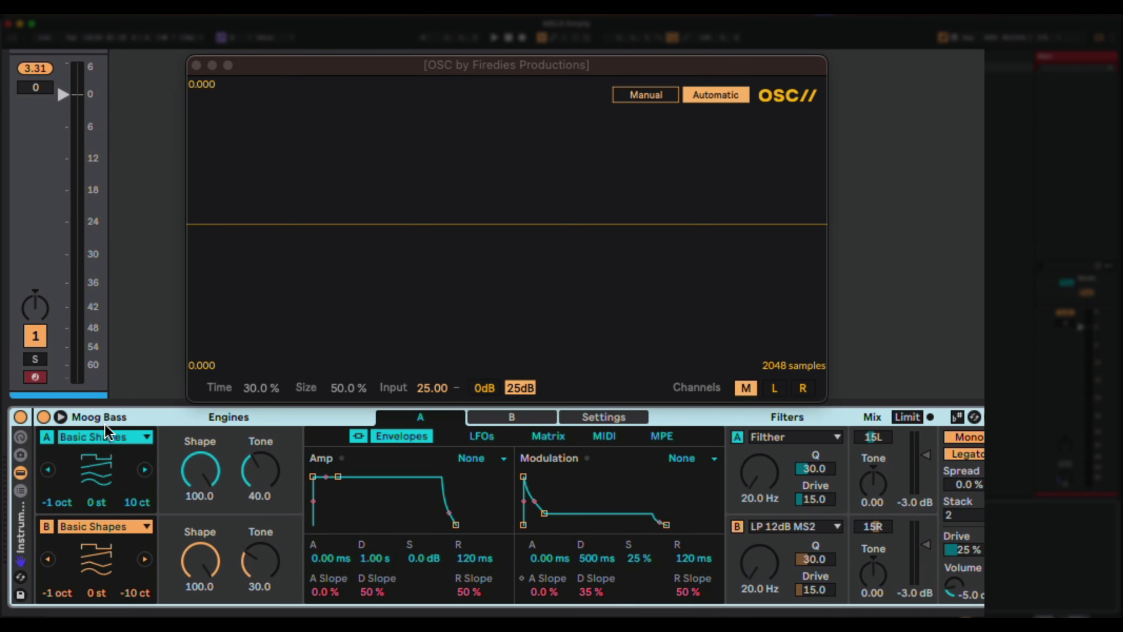
left_click(20, 438)
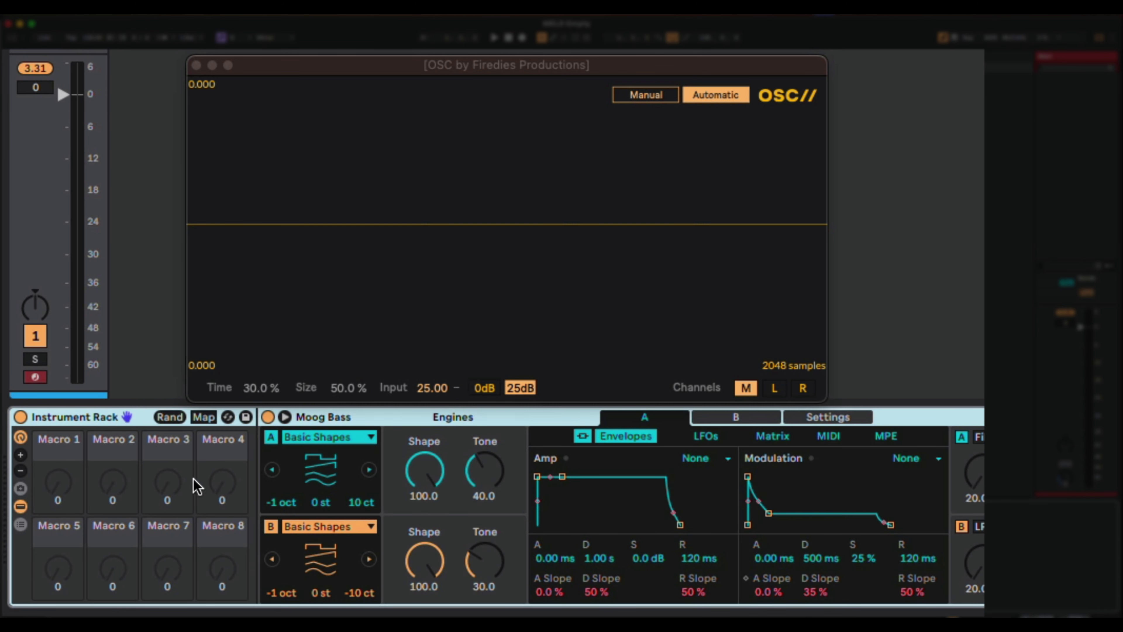
left_click(21, 455)
left_click(21, 455)
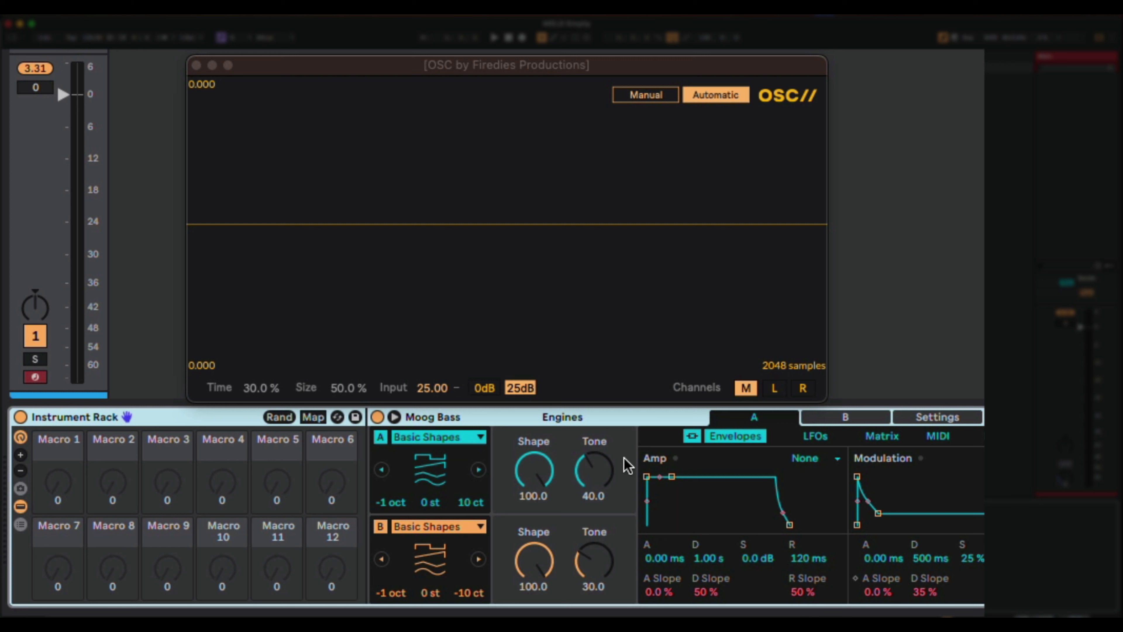
Step: Map the oscillator Shape of engines A and B to Macro 1 of the rack
right_click(533, 474)
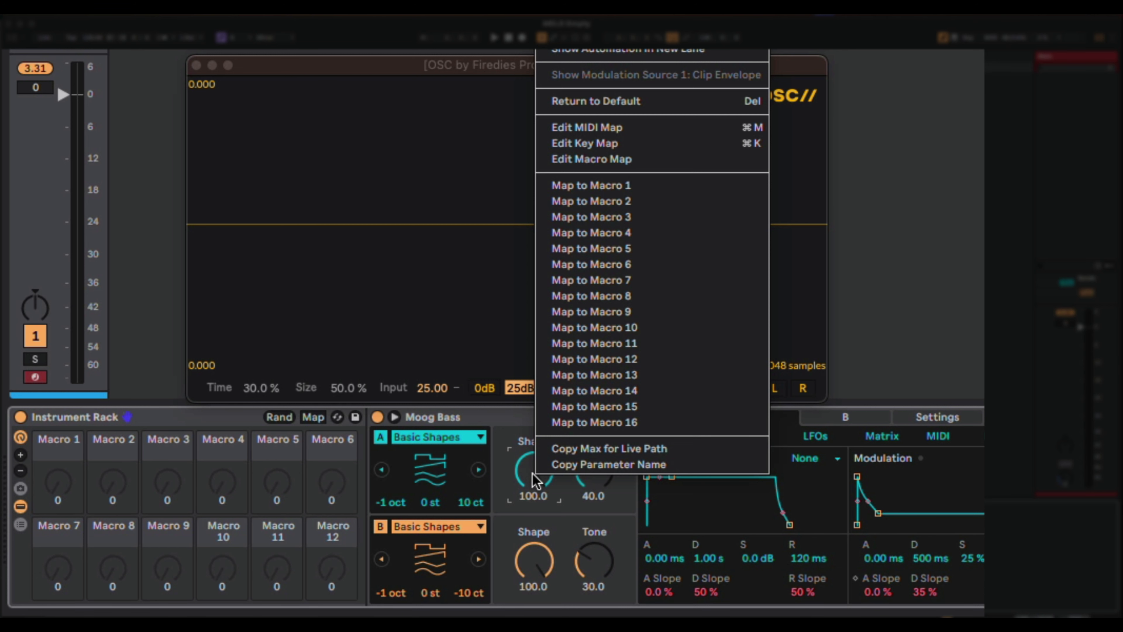
left_click(675, 186)
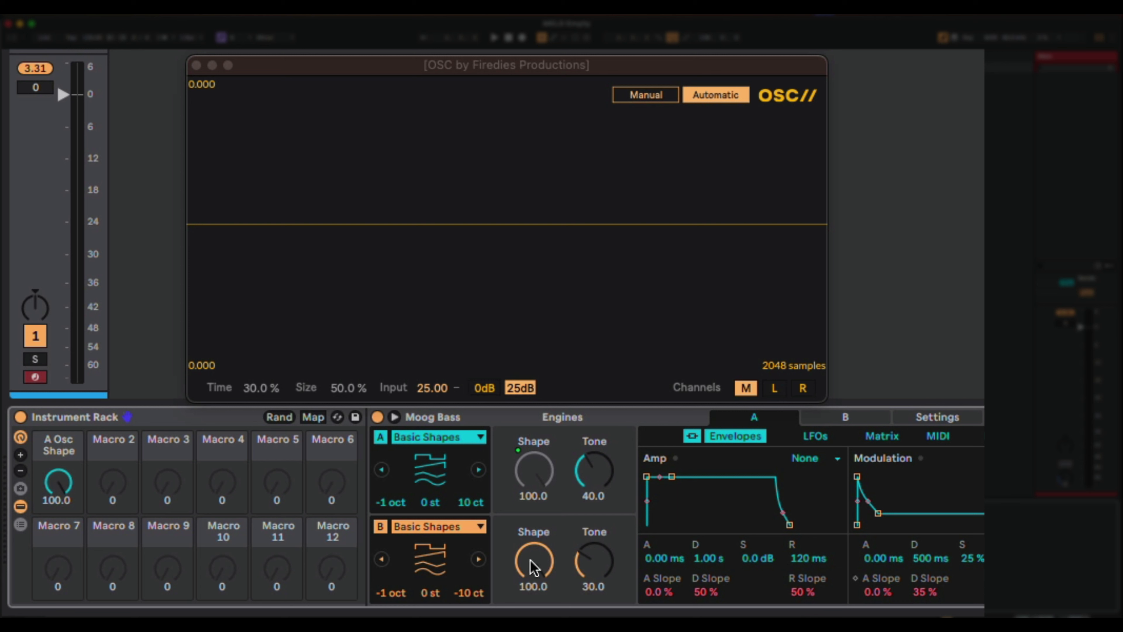
right_click(534, 569)
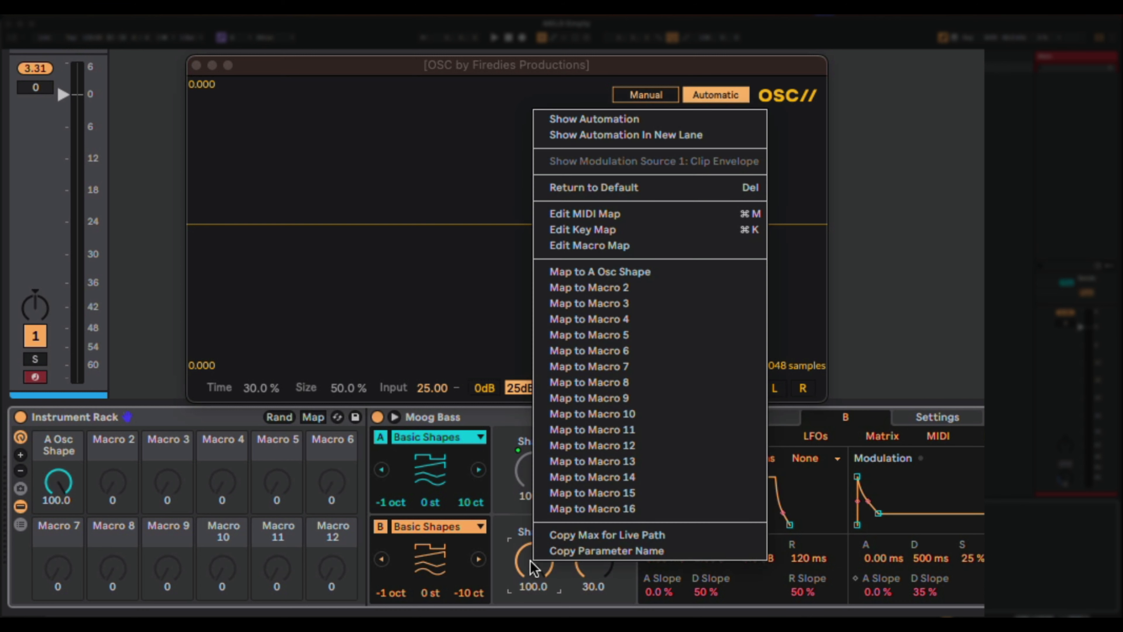
left_click(633, 268)
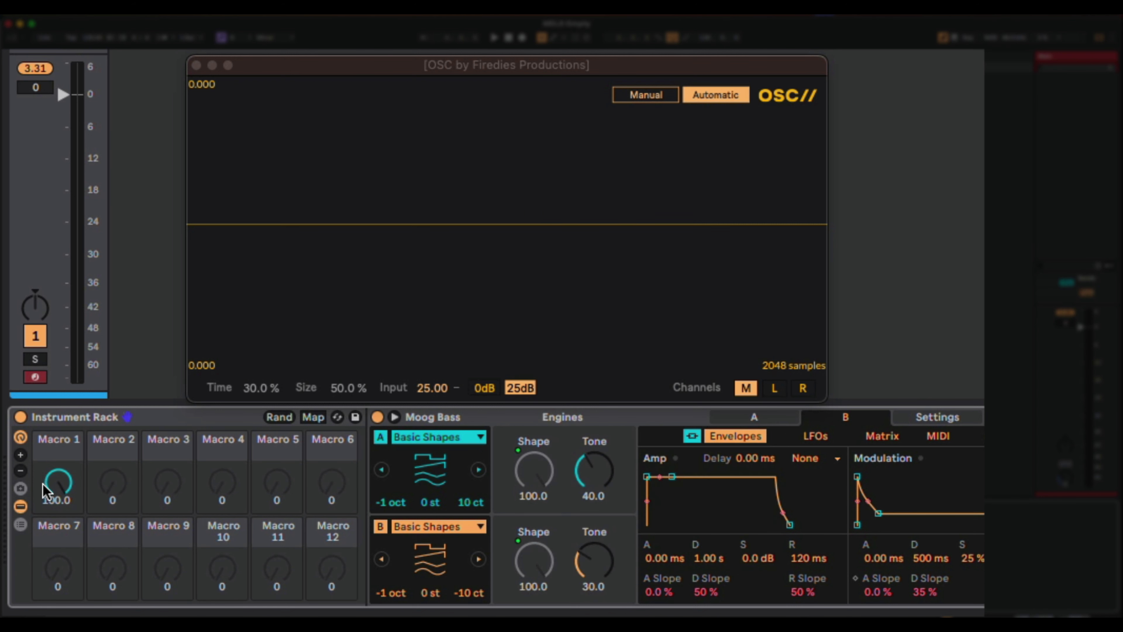
Step: Name Macro 1 Shape and color it blue, and color Macro 2 orange
mouse_move(58, 487)
left_mouse_down()
mouse_move(57, 518)
mouse_move(58, 487)
left_mouse_up()
right_click(69, 437)
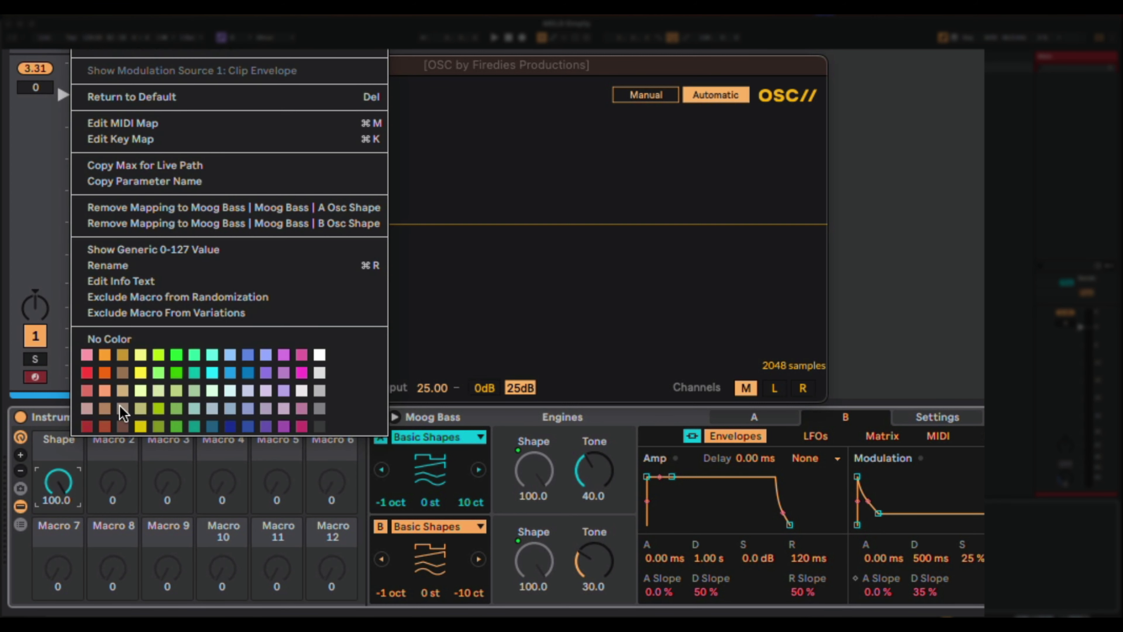
left_click(236, 379)
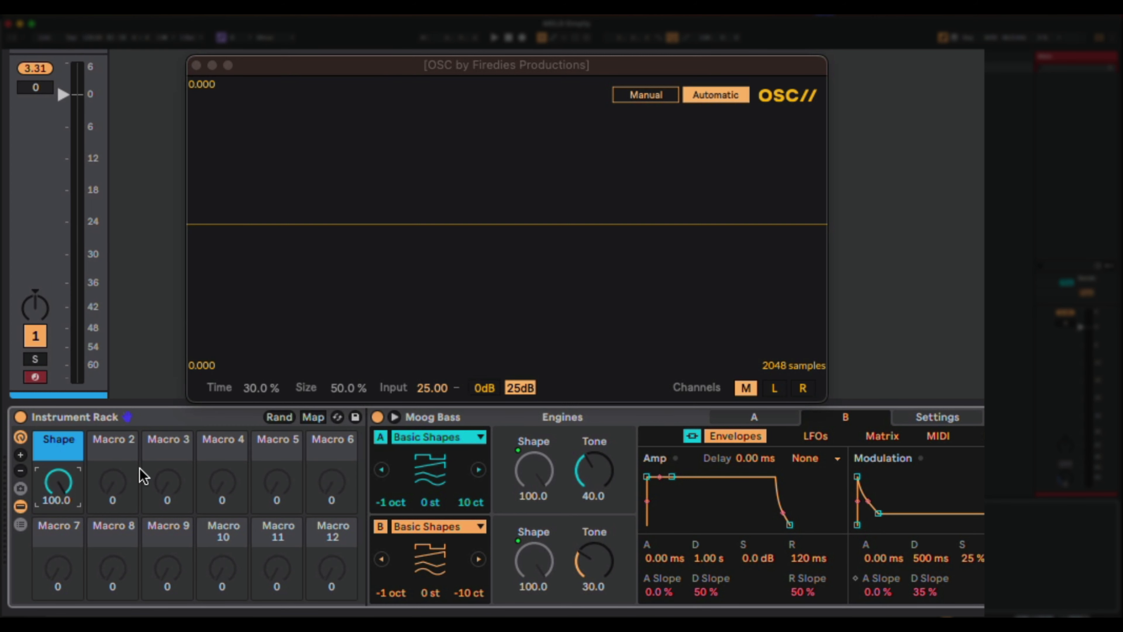
right_click(122, 441)
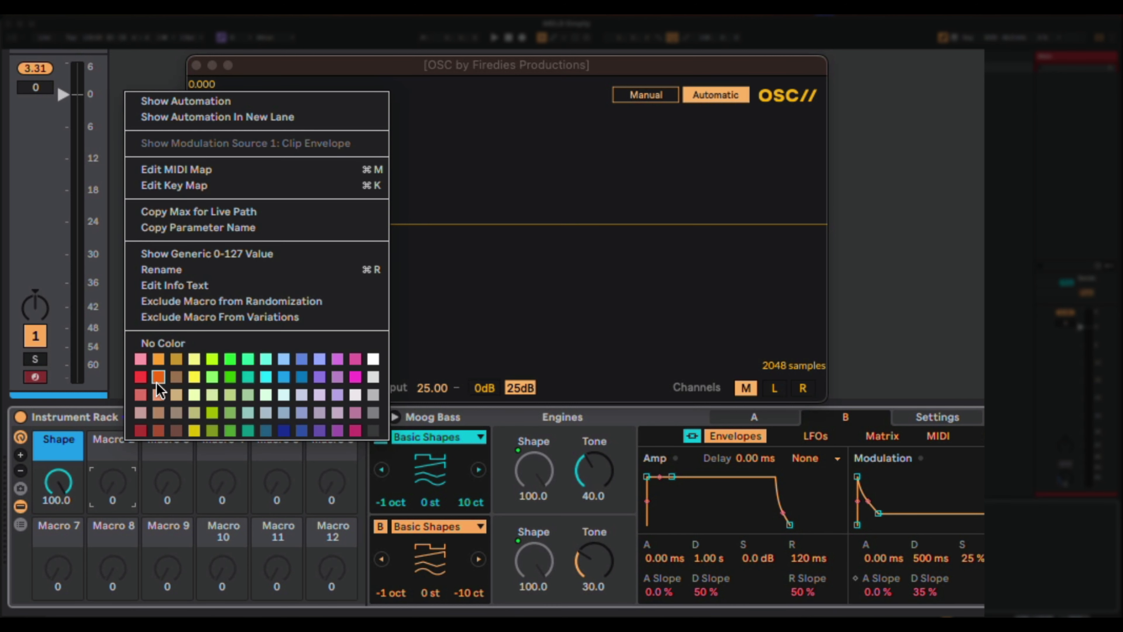
left_click(163, 377)
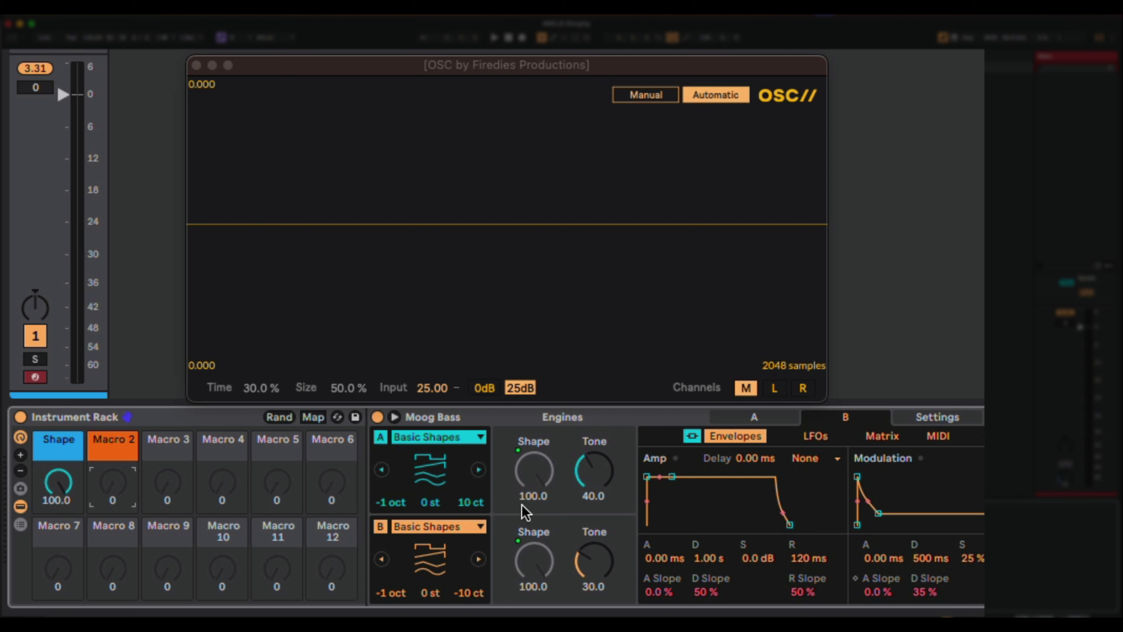
Step: Map the detune of engines A and B to Macro 2 and name that macro Detune
right_click(470, 504)
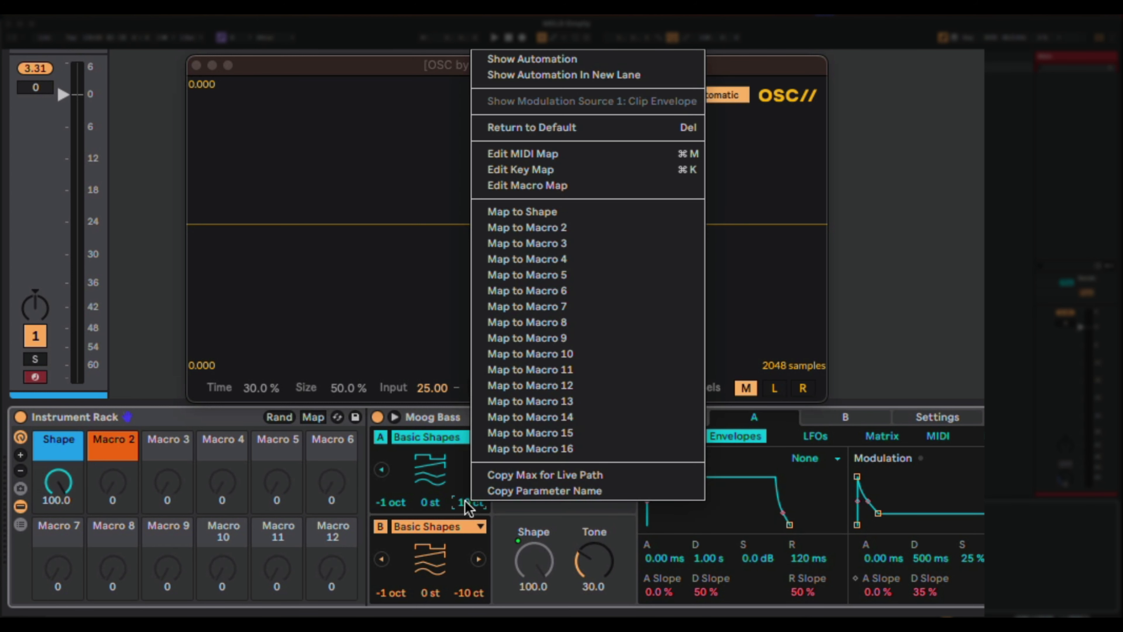
left_click(610, 227)
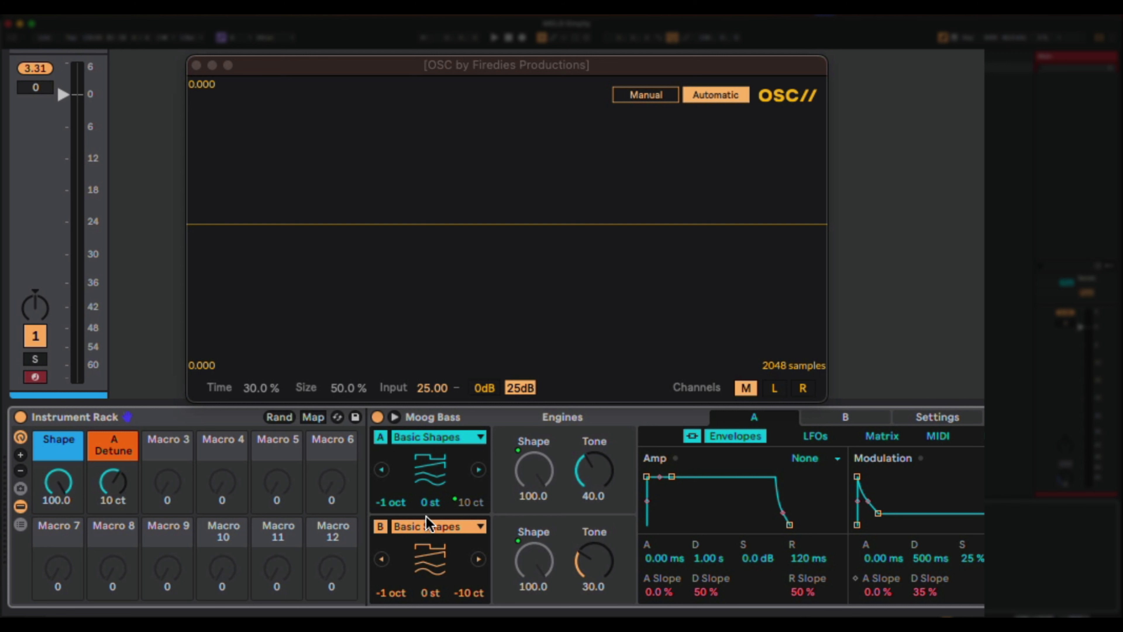
right_click(465, 593)
left_click(575, 319)
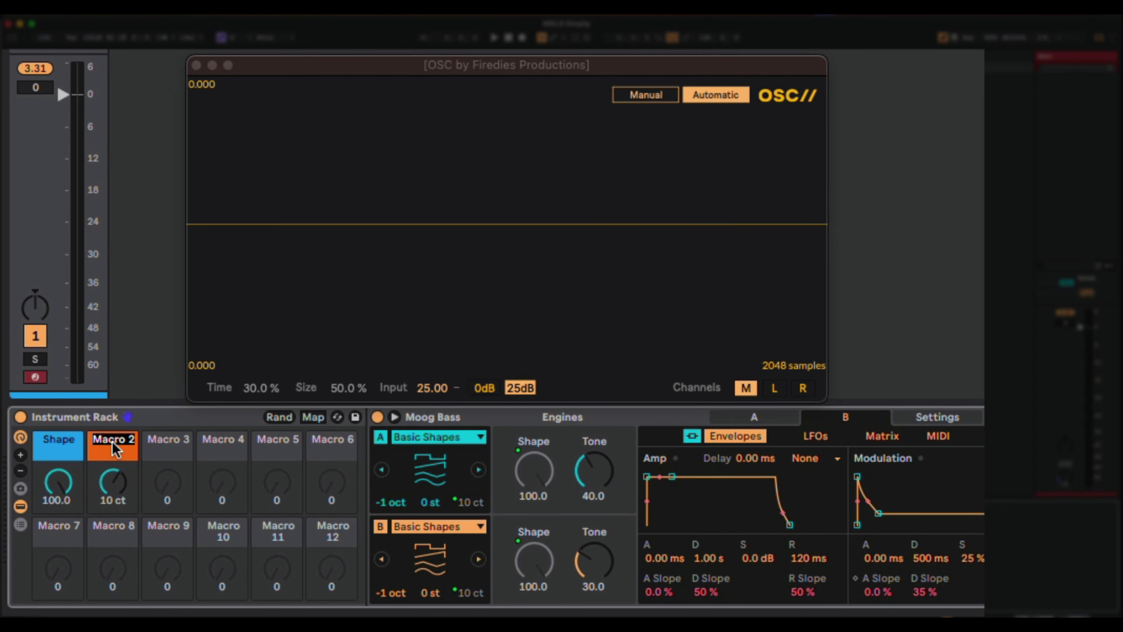
type("Detune")
Step: Invert the range of the B Detune macro mapping so it runs from 50 ct to -50 ct
left_click(315, 417)
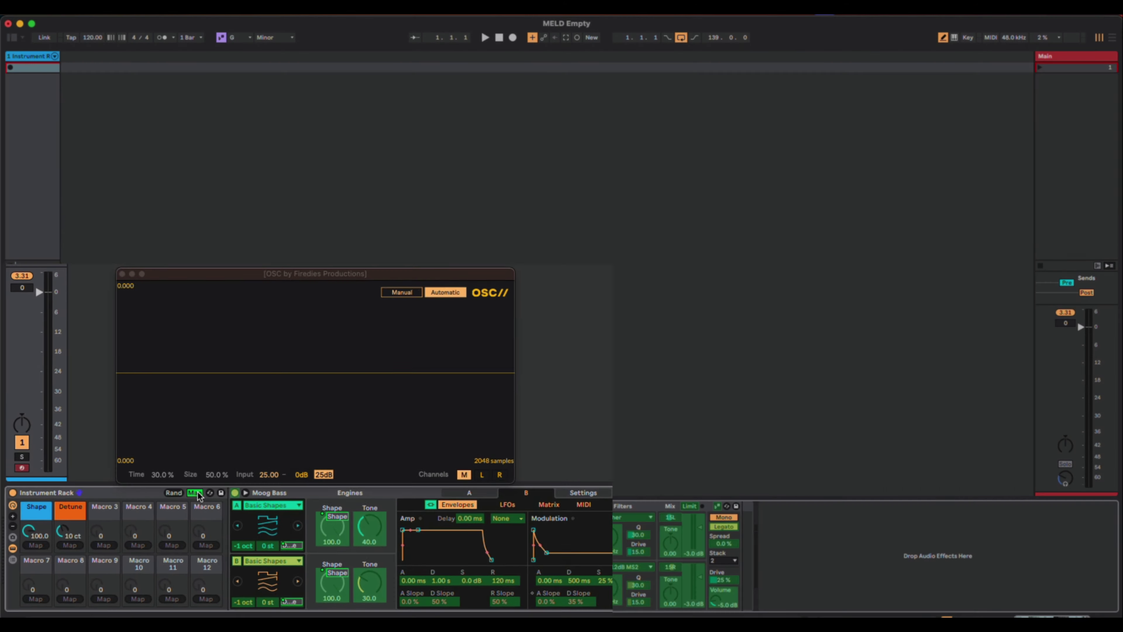
left_click(13, 38)
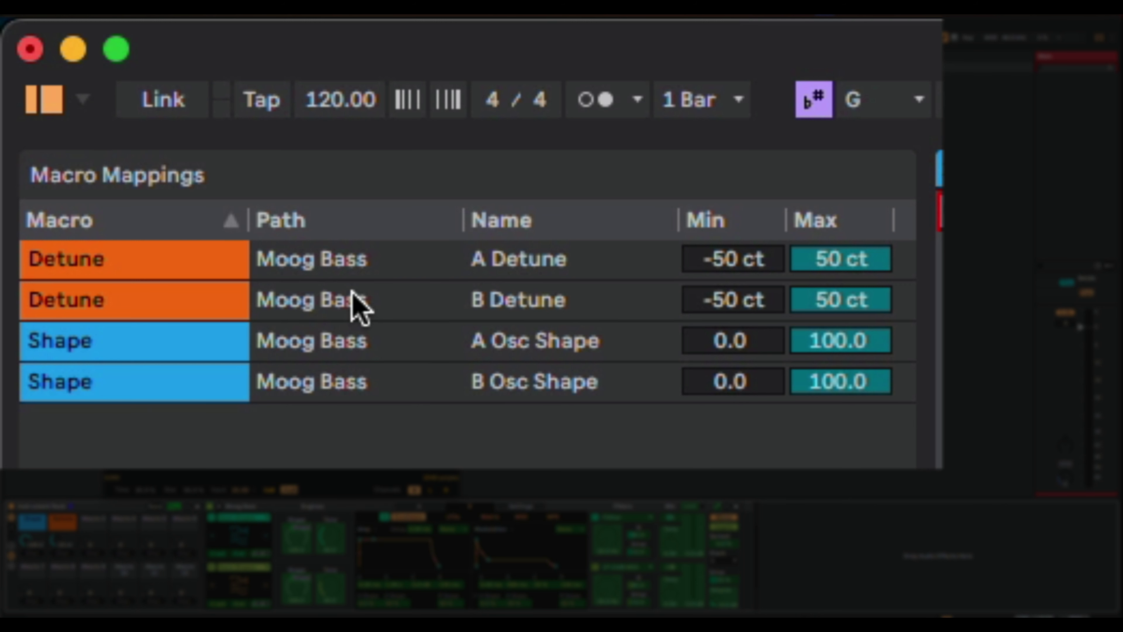
right_click(435, 305)
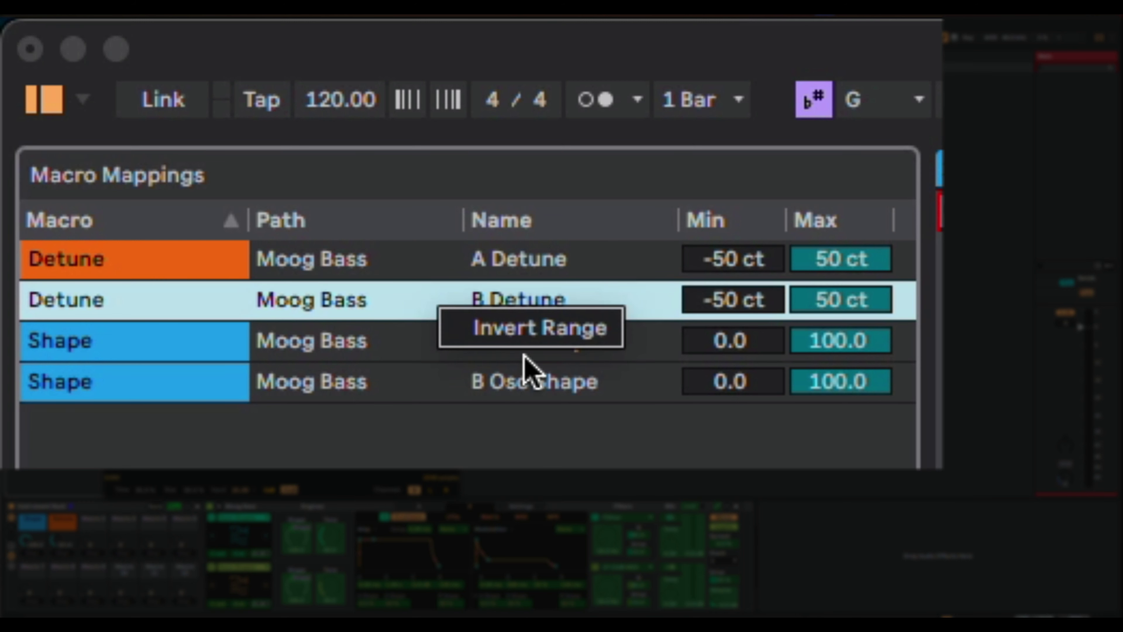
left_click(523, 343)
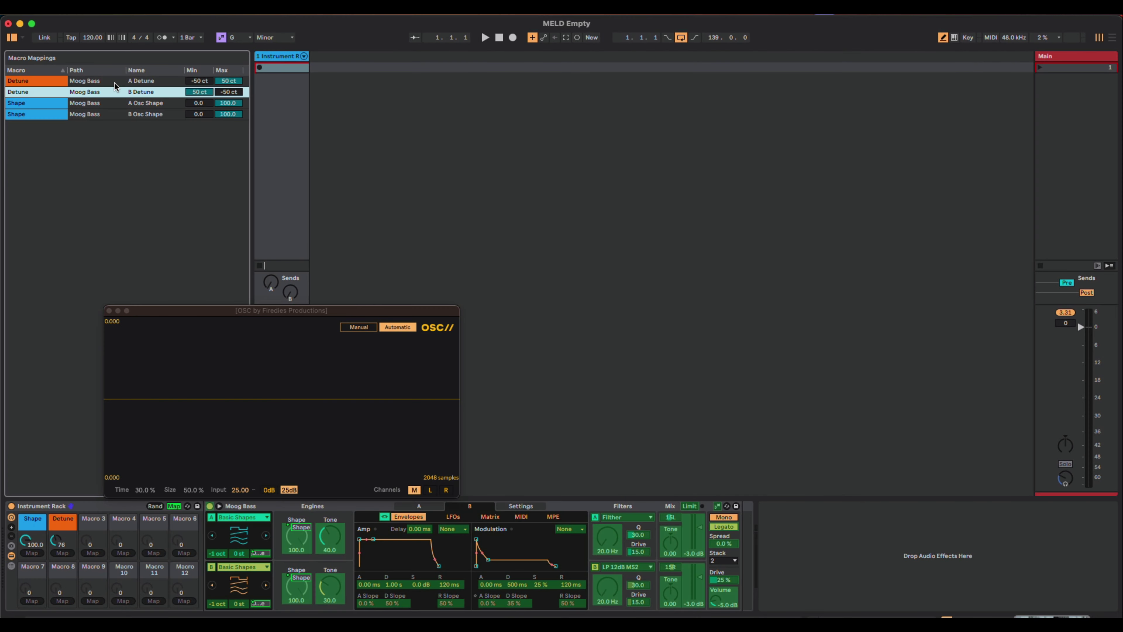
left_click(11, 38)
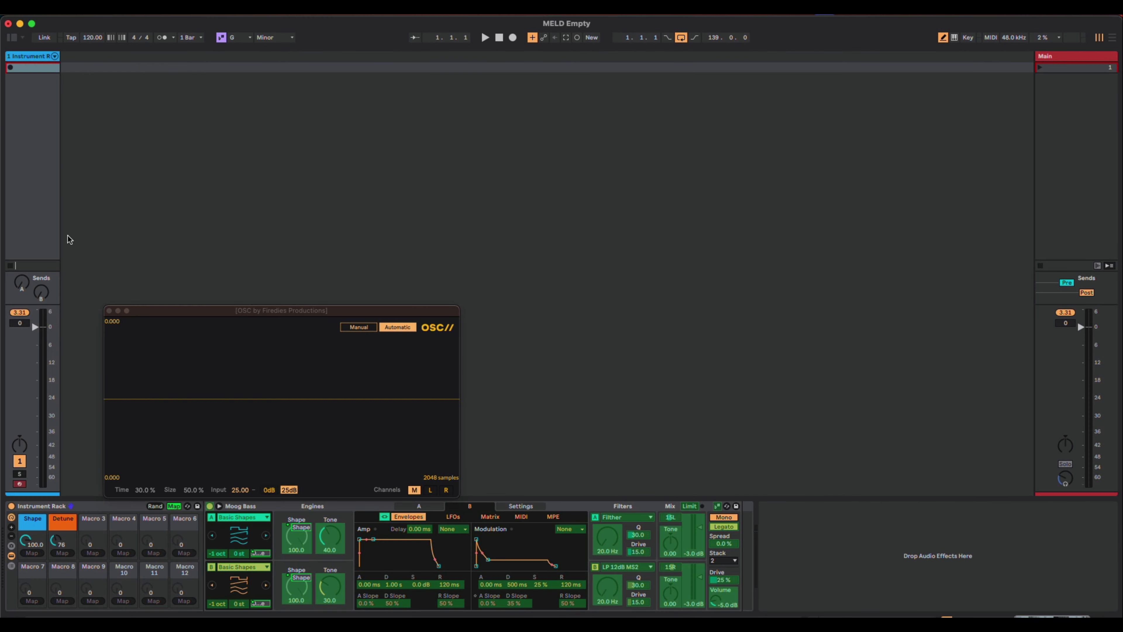
left_click(173, 506)
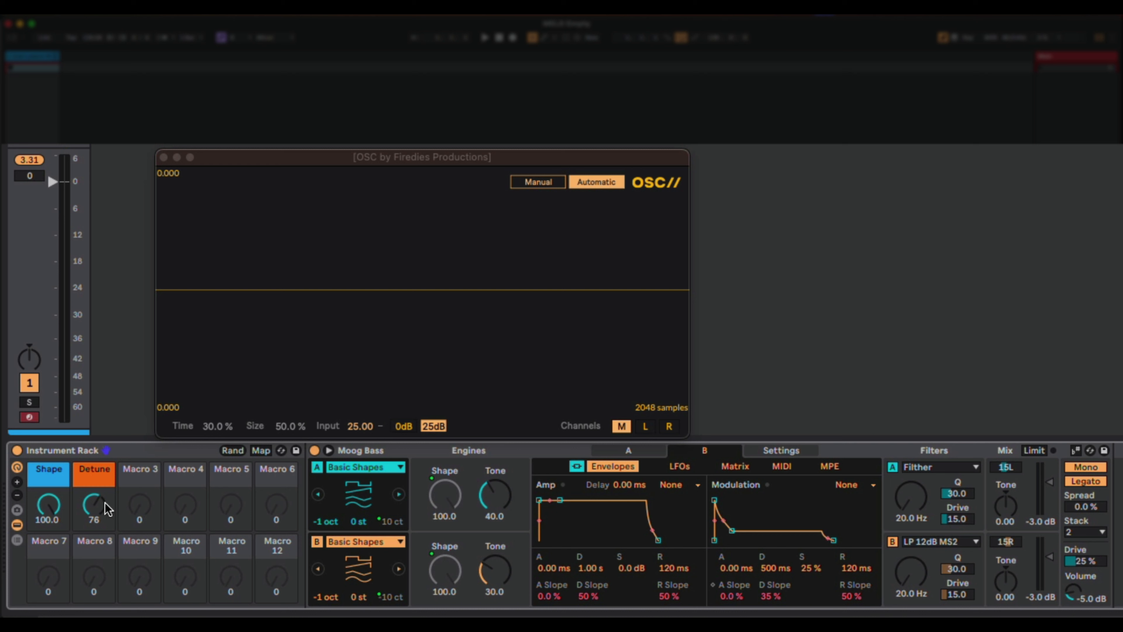
Step: Test the Detune macro by moving its dial and settling it on 76
mouse_move(101, 508)
left_mouse_down()
mouse_move(101, 482)
mouse_move(95, 557)
mouse_move(95, 478)
mouse_move(94, 491)
left_mouse_up()
left_click_drag(98, 502, 98, 494)
Step: Map the attack time of engine A's modulation envelope to Macro 3
left_click(712, 457)
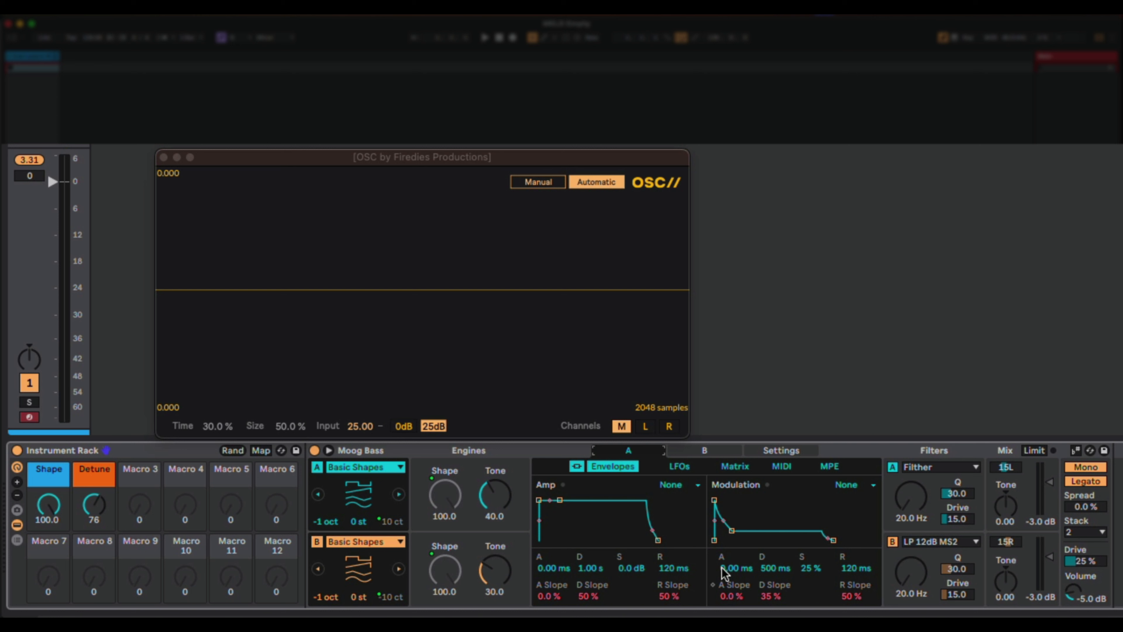
right_click(737, 567)
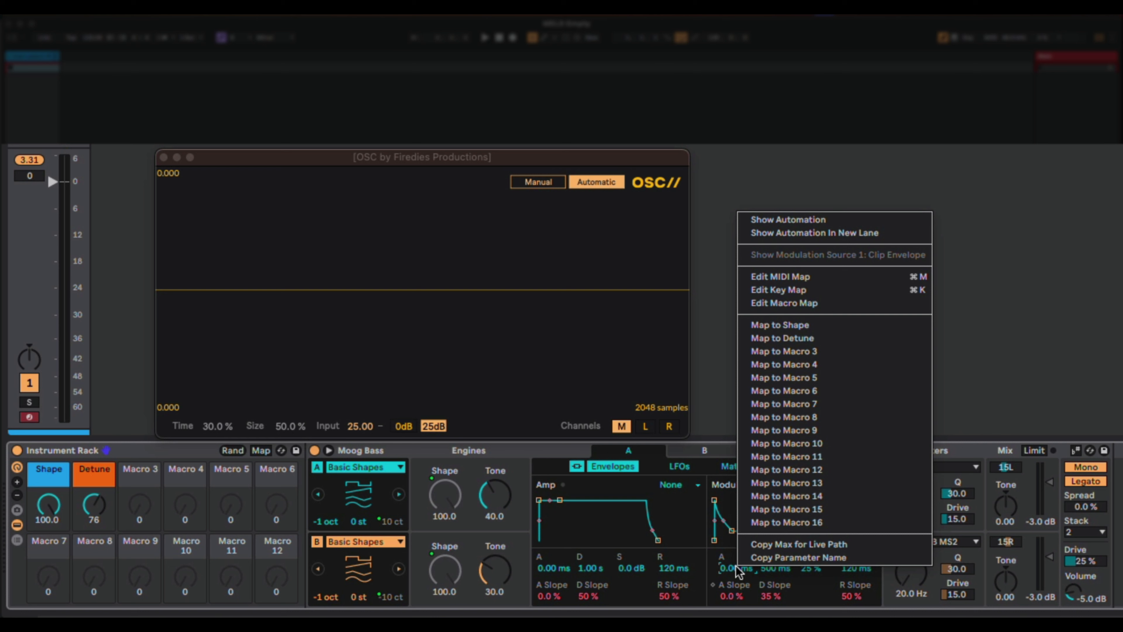
left_click(827, 351)
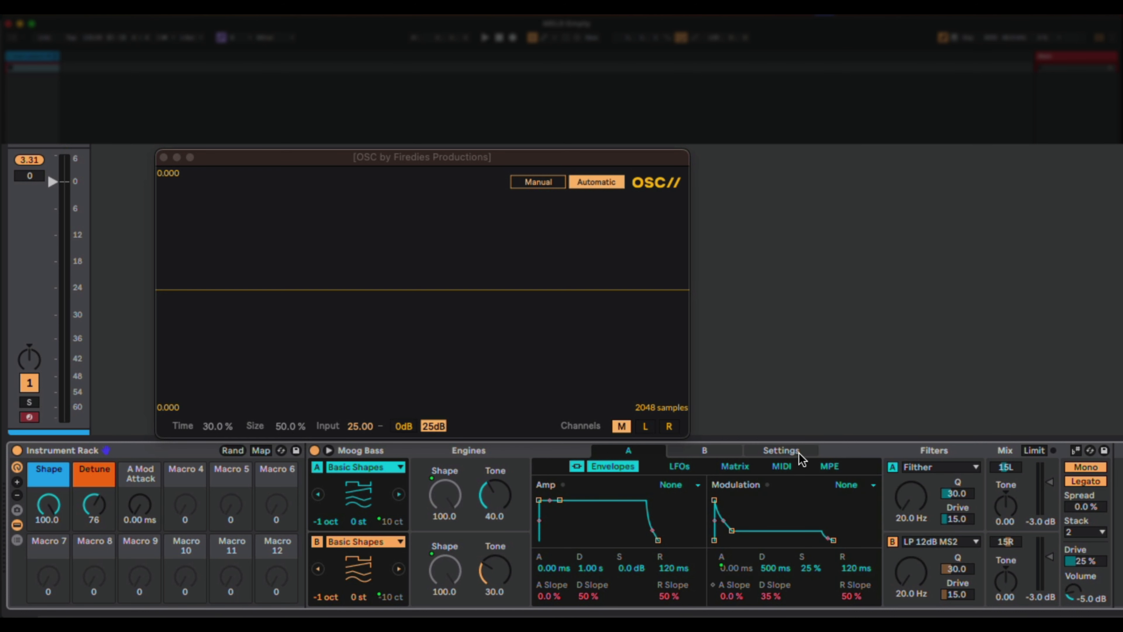
Step: Map the decay time of engine A's modulation envelope to Macro 4
right_click(772, 569)
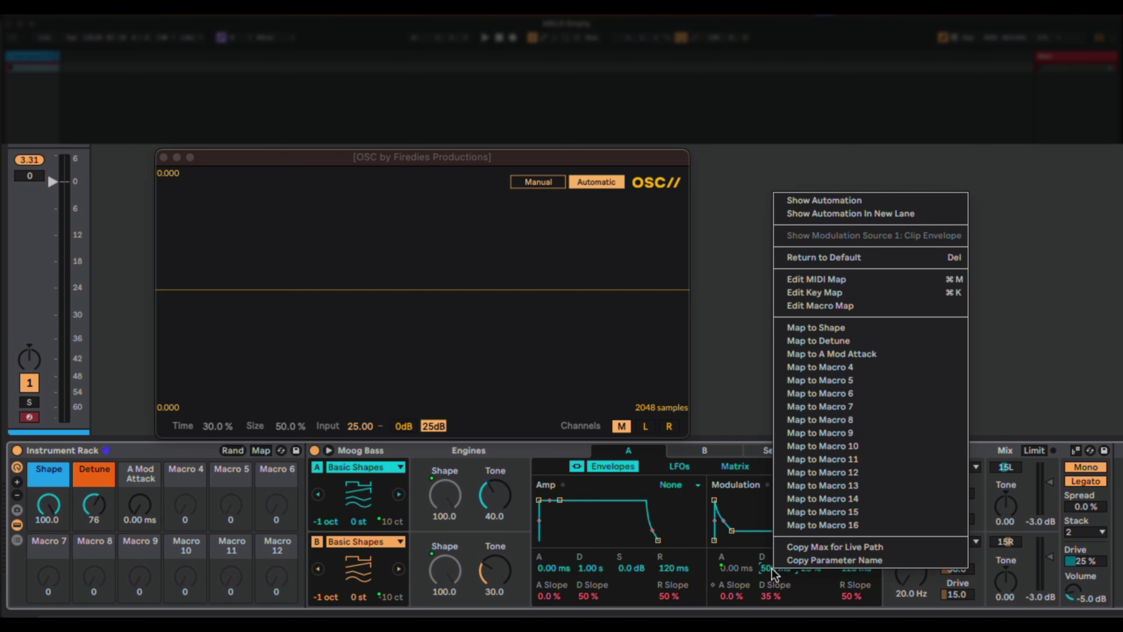
left_click(894, 377)
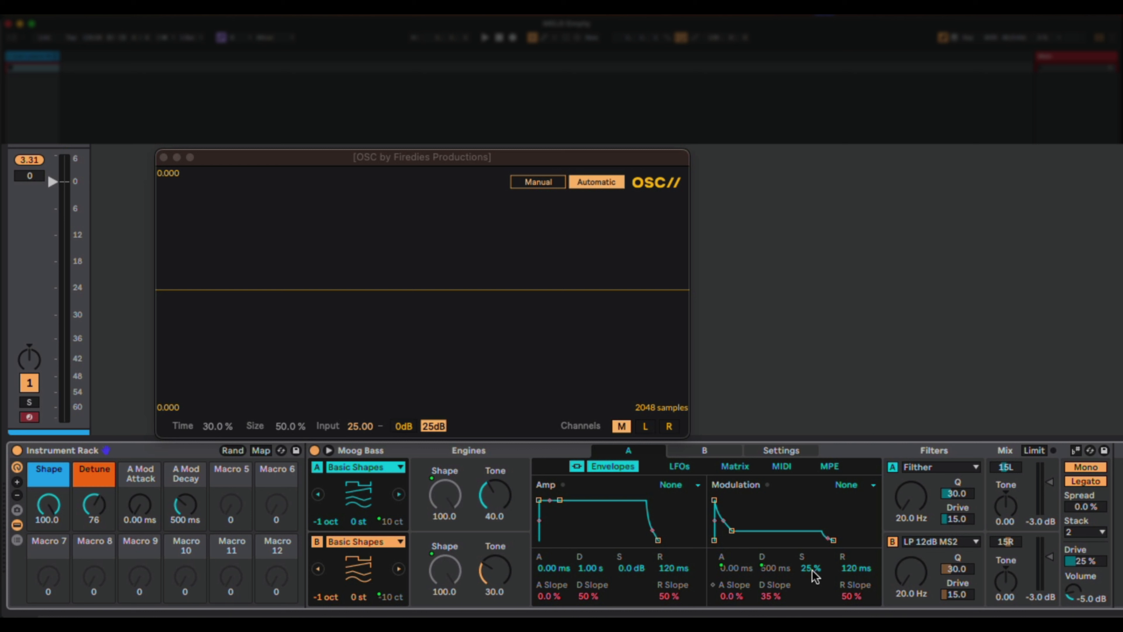
right_click(853, 568)
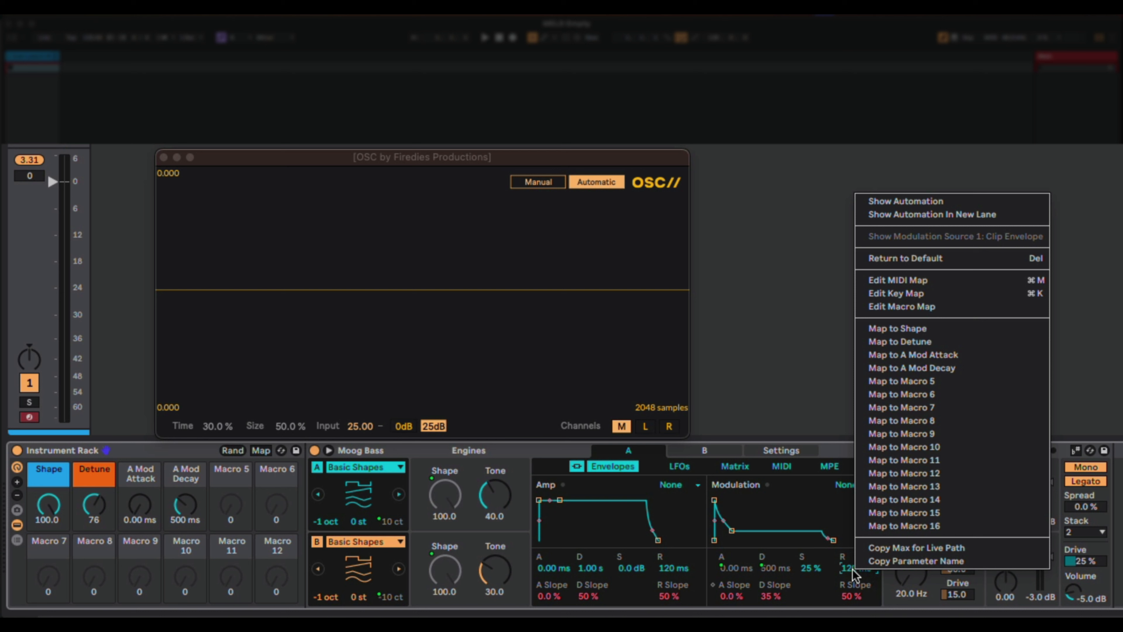
left_click(963, 210)
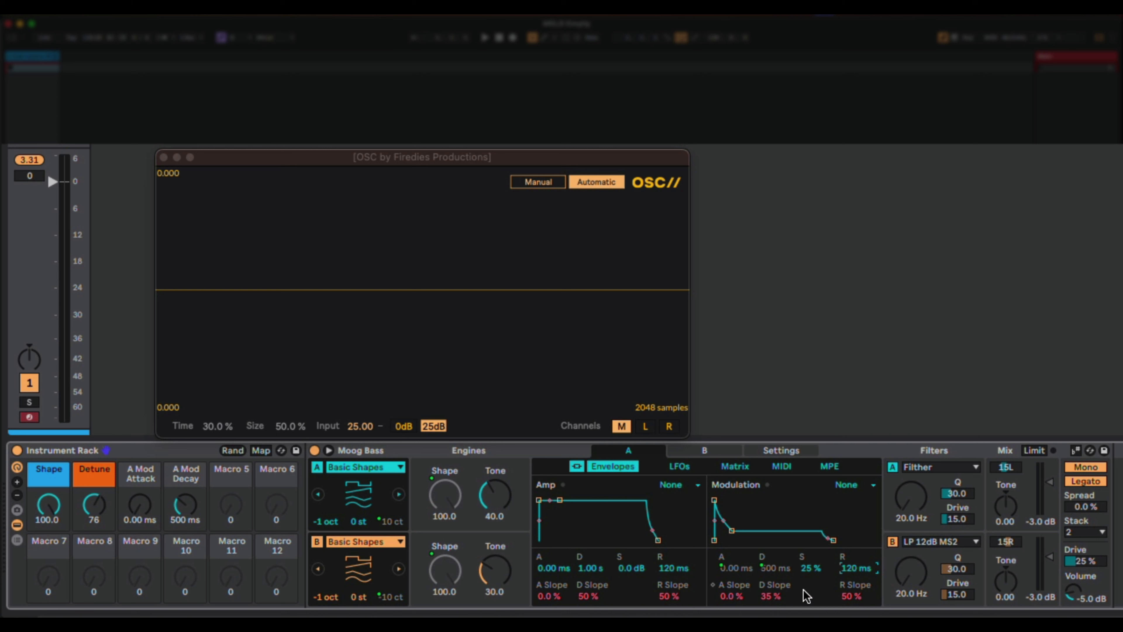
Step: Show the initial, peak and final levels of engine A's modulation envelope in place of its slopes
left_click(714, 585)
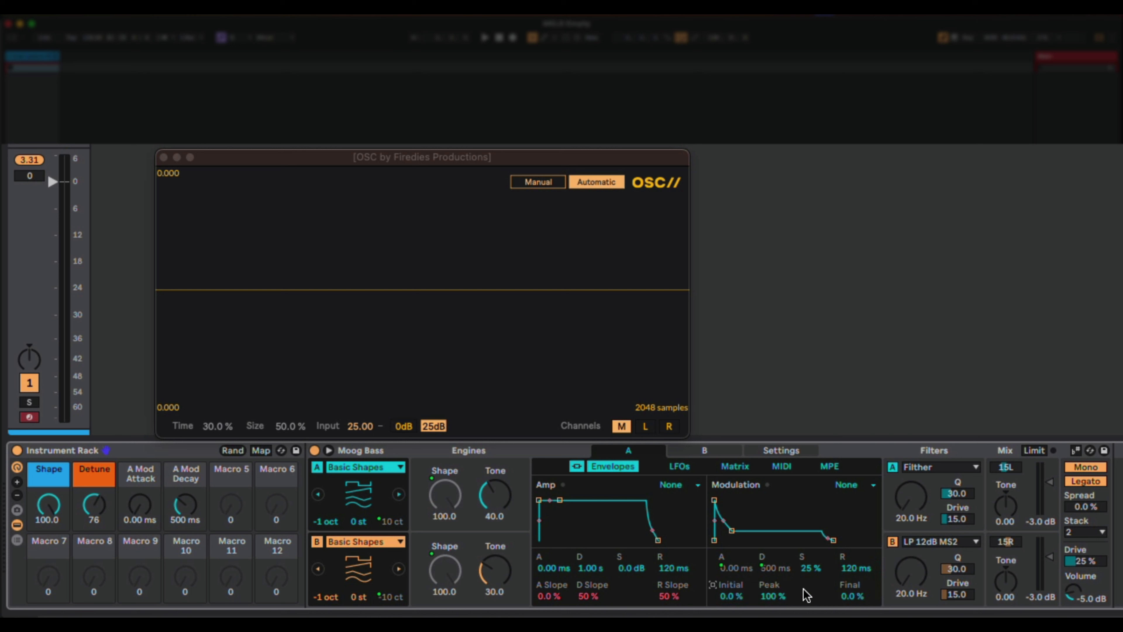
right_click(770, 597)
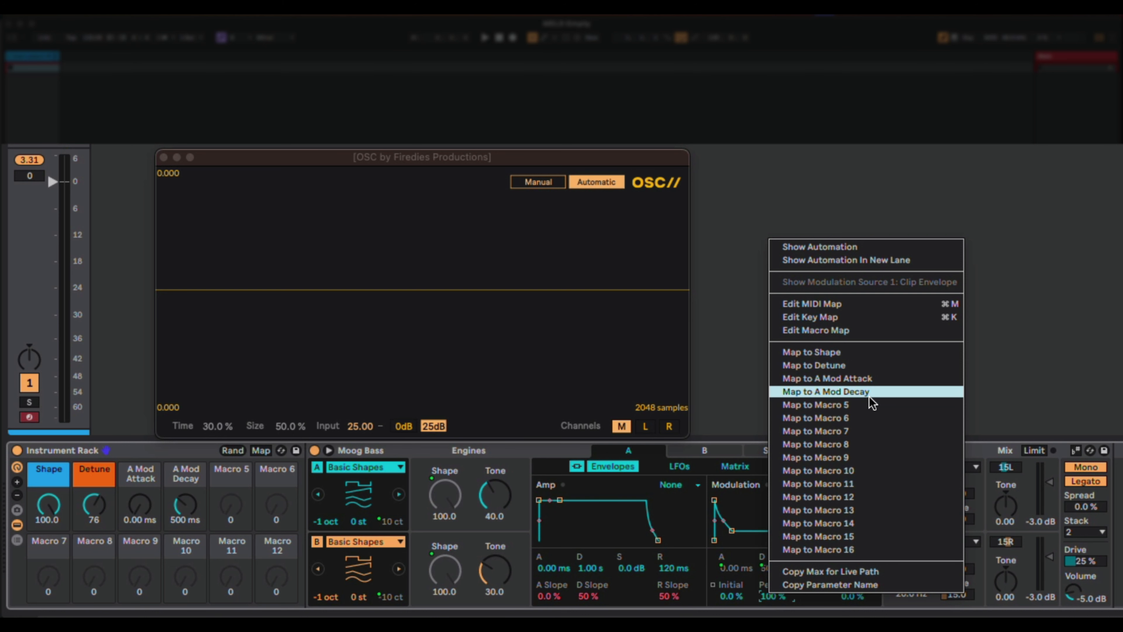
left_click(806, 604)
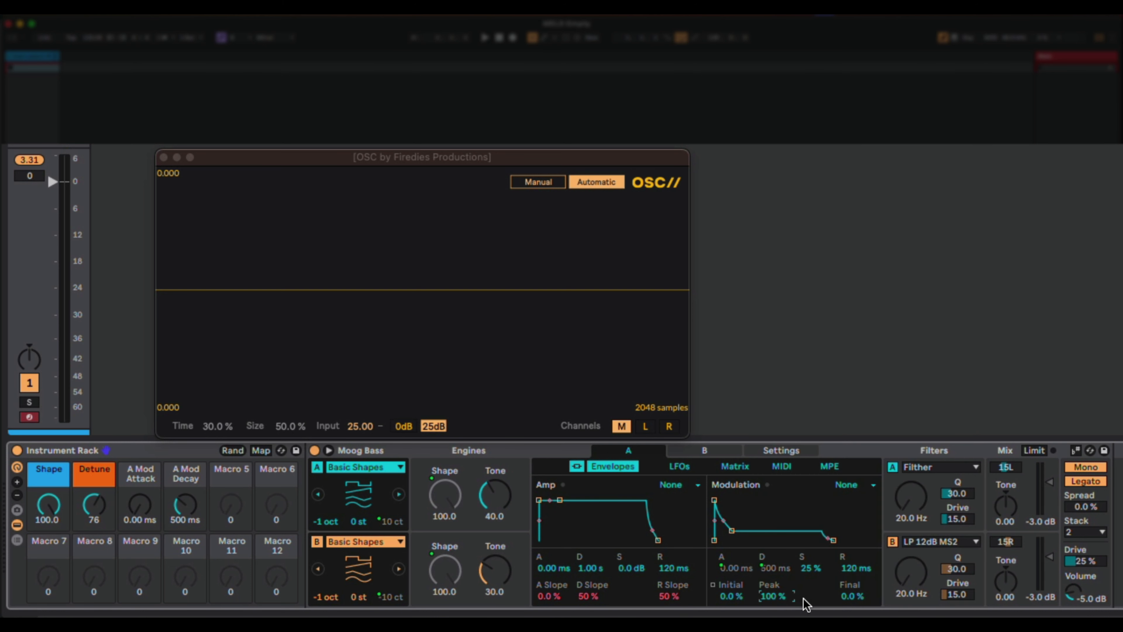
Step: Remove the modulation decay mapping from Macro 4 and reset that macro to its default value
right_click(182, 474)
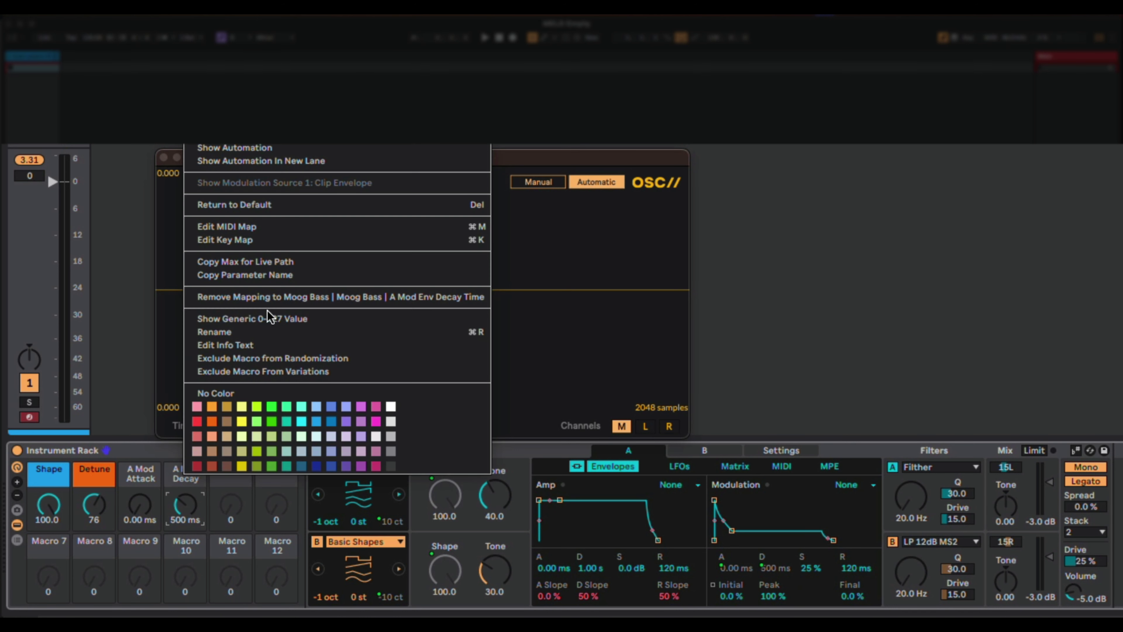
left_click(268, 297)
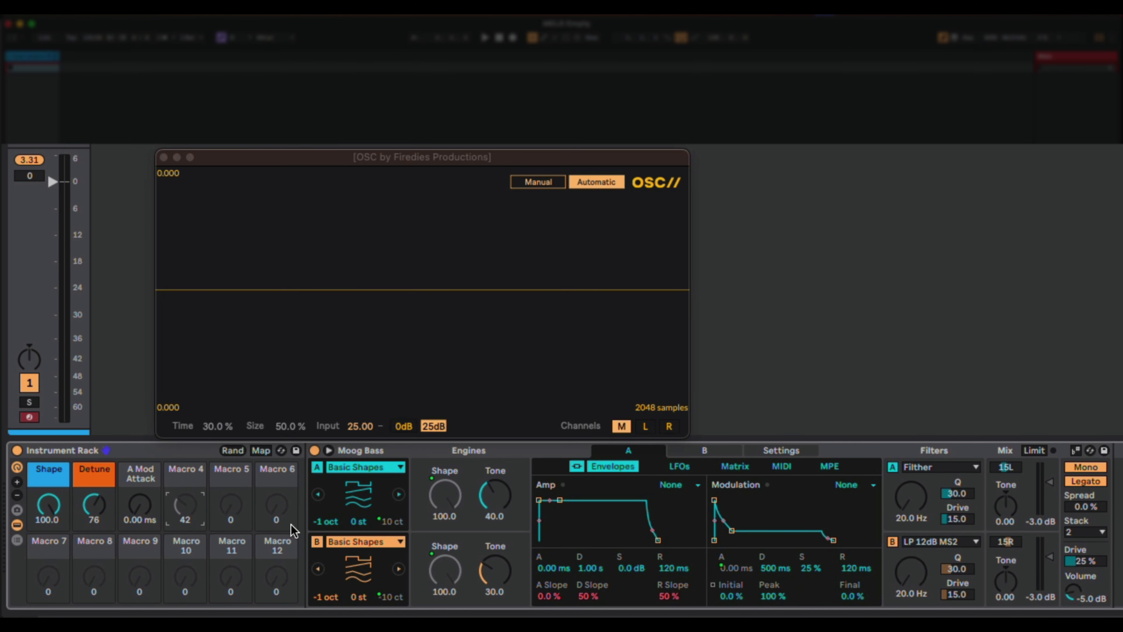
left_click(193, 504)
key("Delete")
Step: Map the peak, decay and release of engine A's modulation envelope to Macros 4, 5 and 6 respectively
right_click(771, 597)
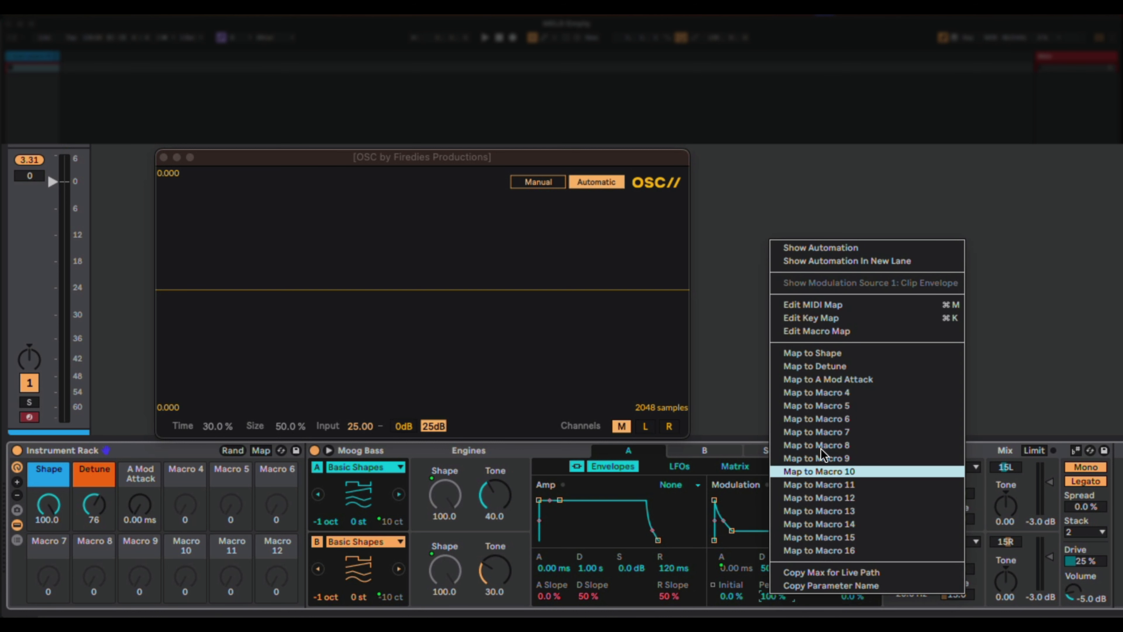
left_click(846, 394)
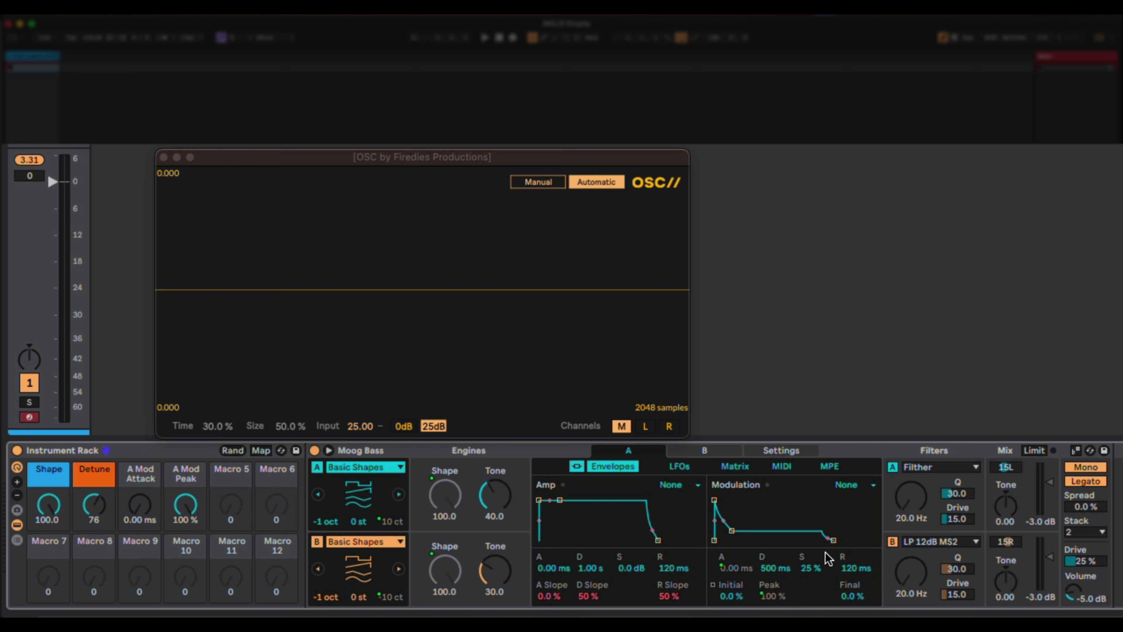
right_click(777, 568)
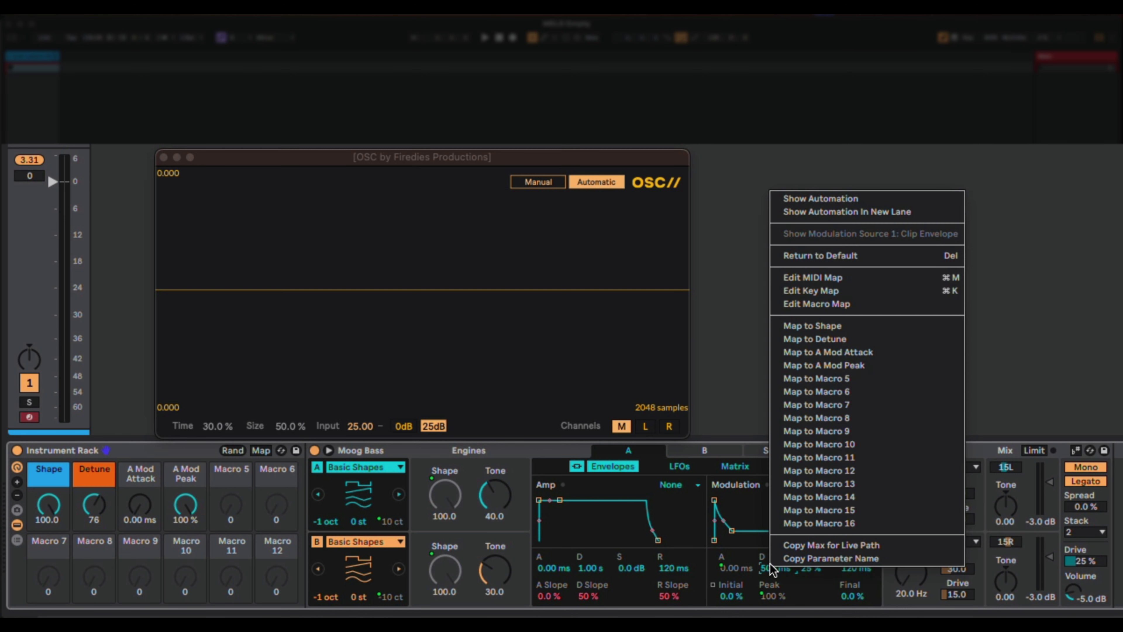
left_click(853, 382)
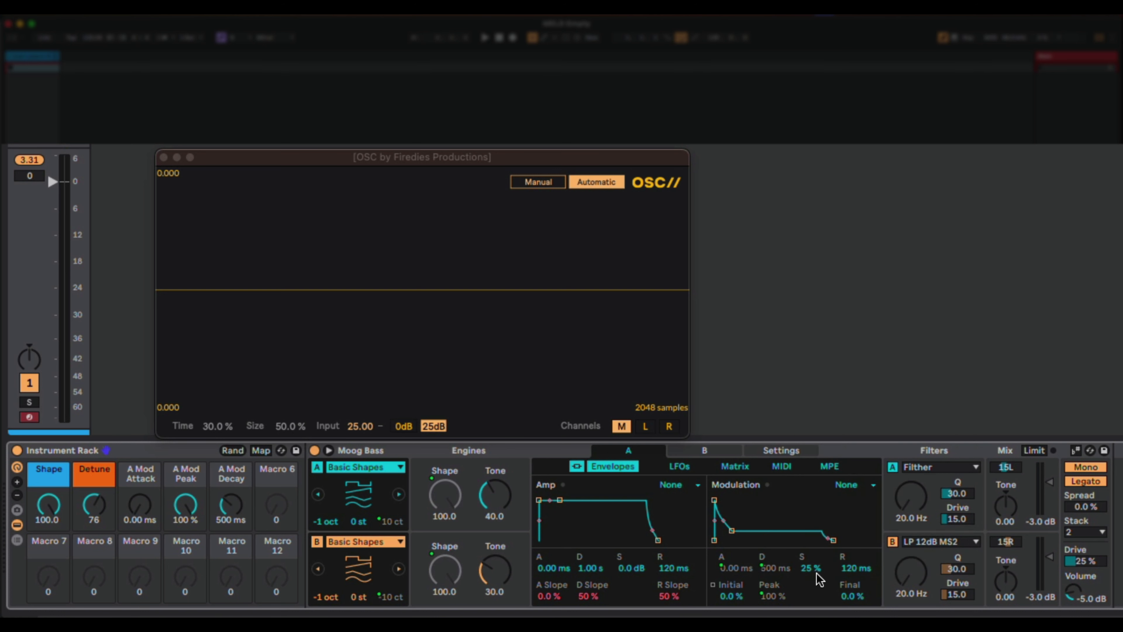
right_click(855, 570)
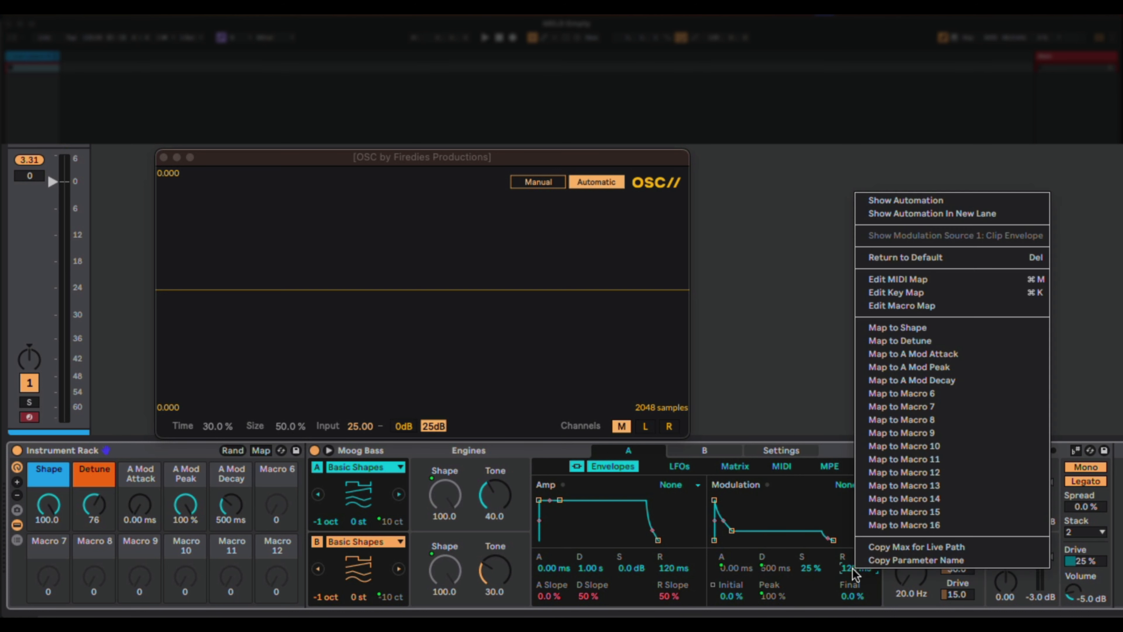
left_click(982, 394)
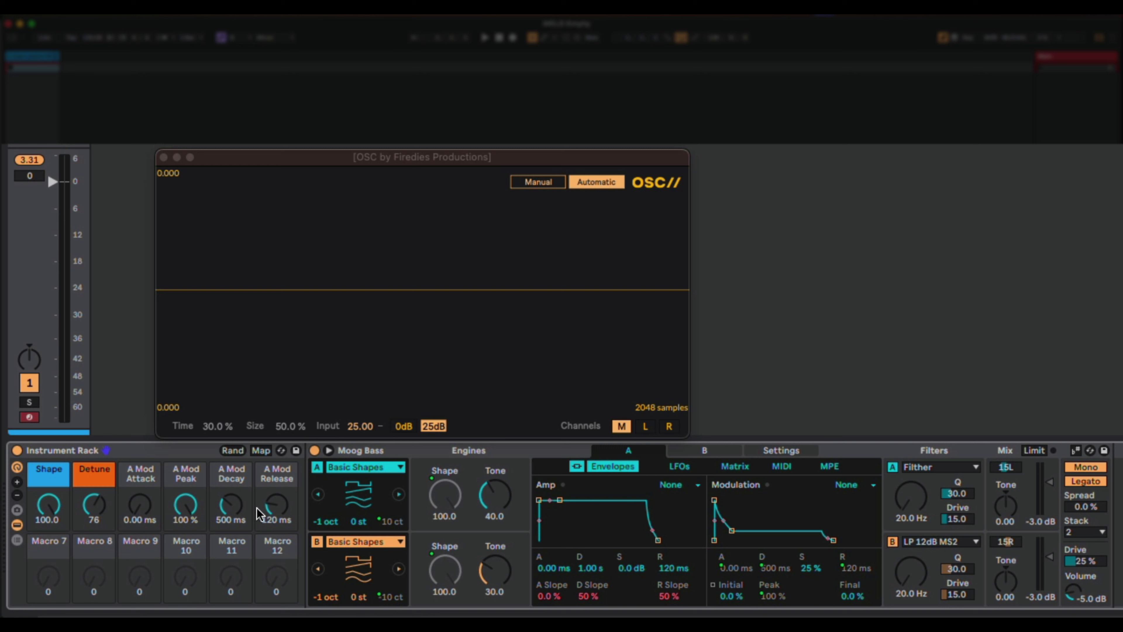
Step: Color the A Mod Attack, Peak, Decay and Release macros mint green
right_click(149, 481)
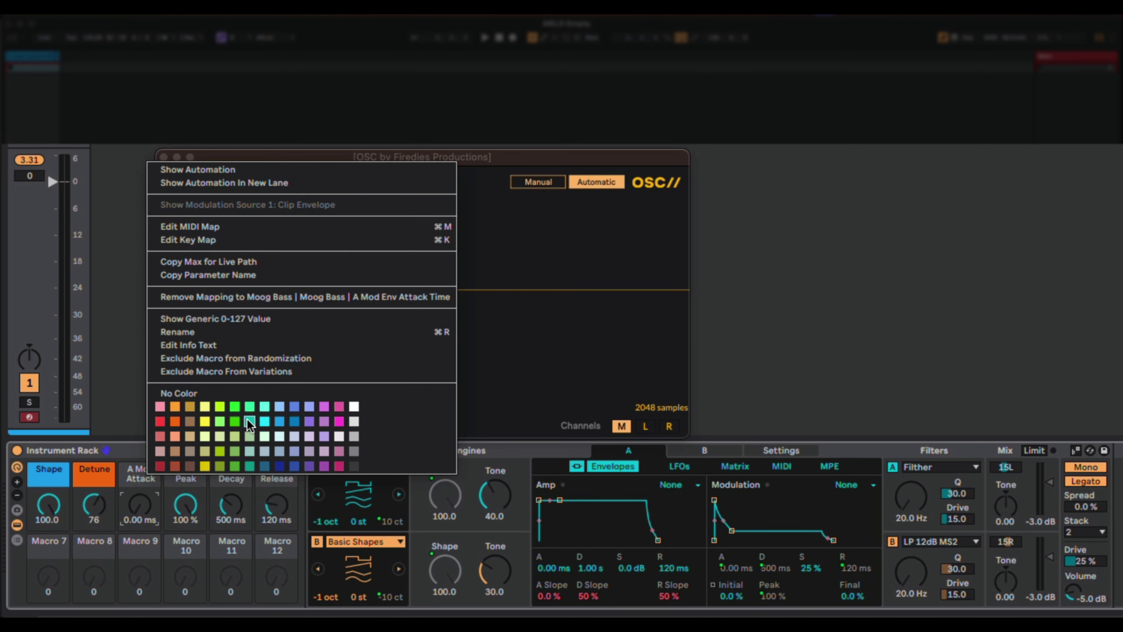
left_click(250, 406)
right_click(190, 470)
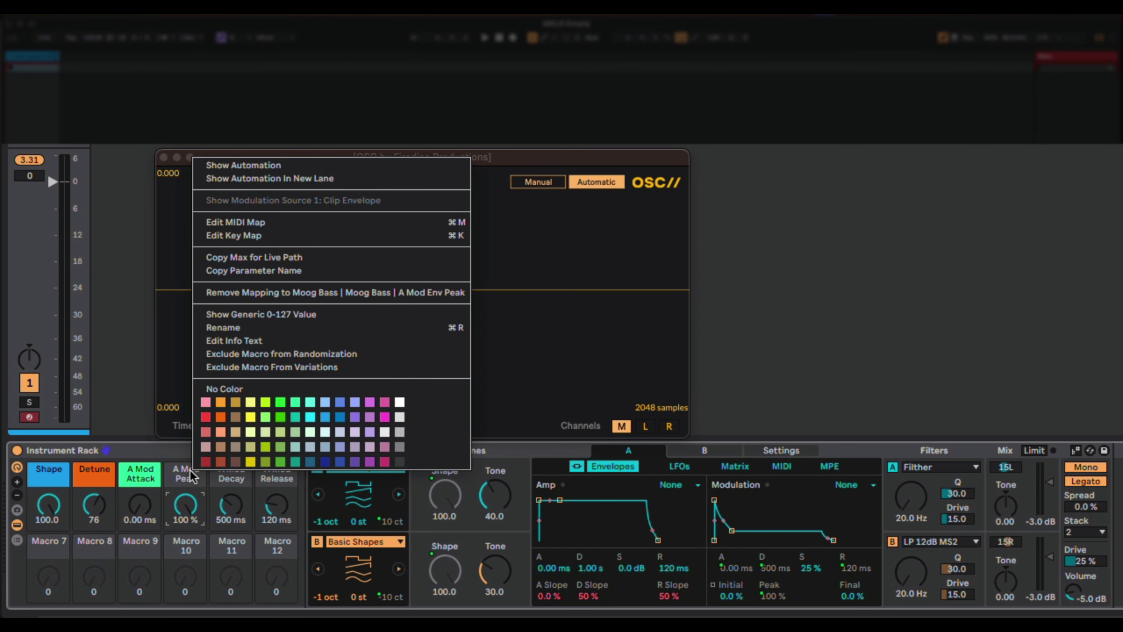
left_click(294, 404)
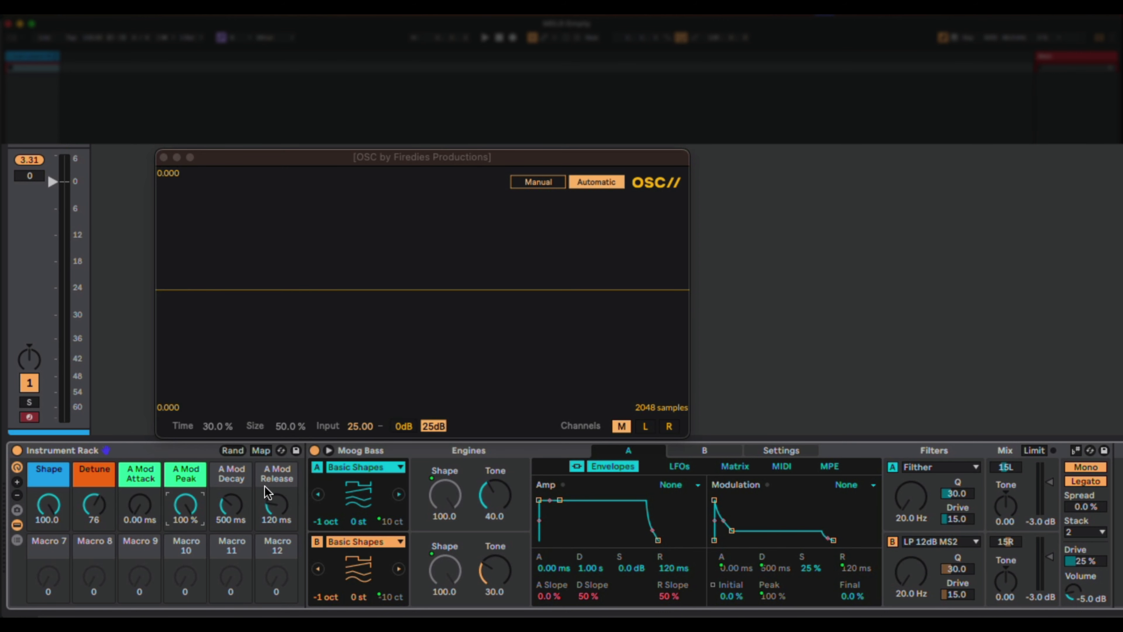
right_click(239, 477)
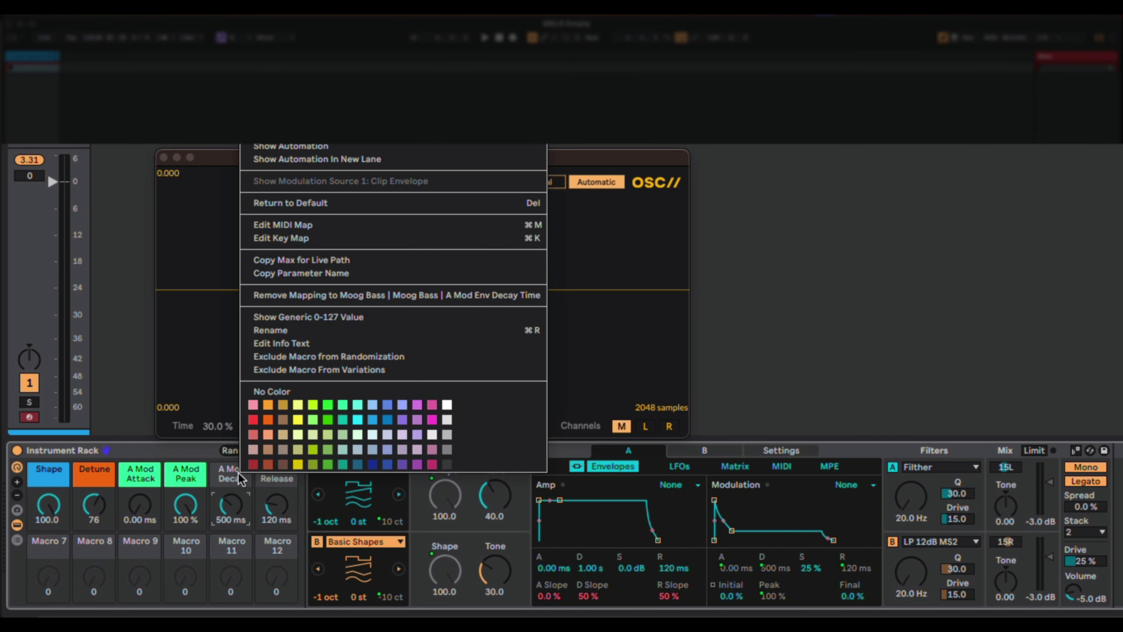
left_click(343, 406)
right_click(278, 474)
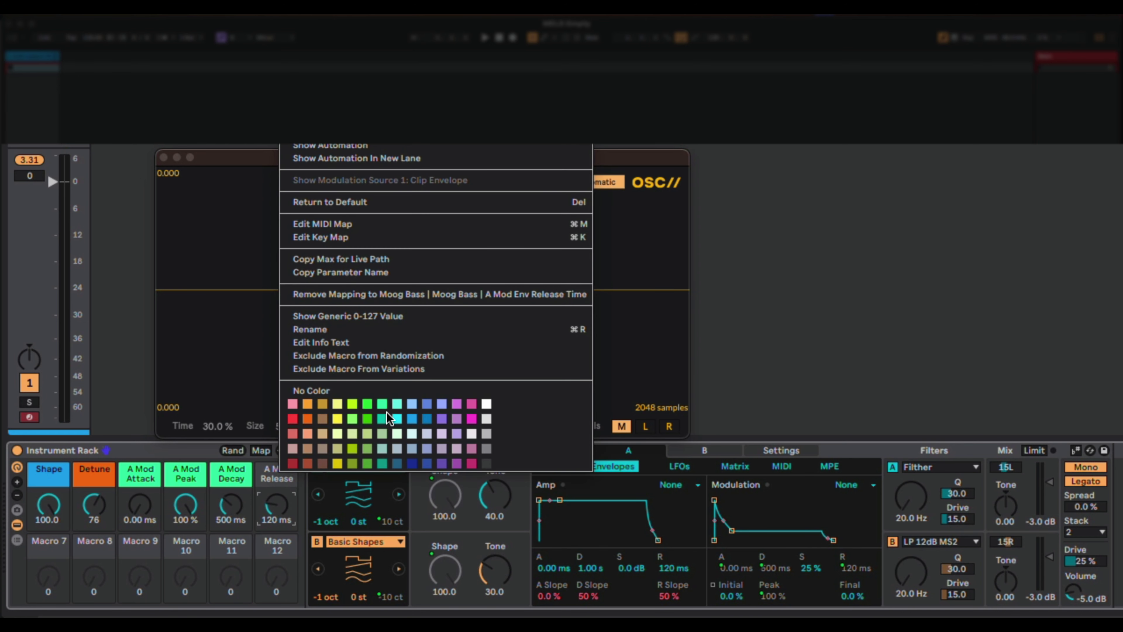
left_click(383, 404)
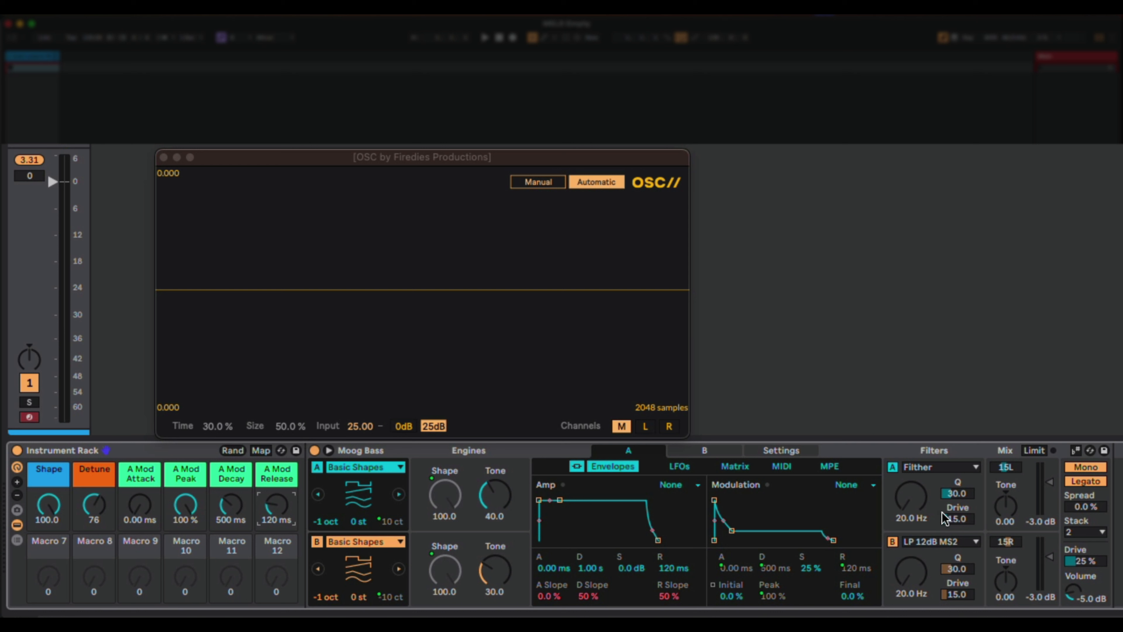
Step: Map the Q of filter A to Macro 7 and color that macro pink
right_click(962, 491)
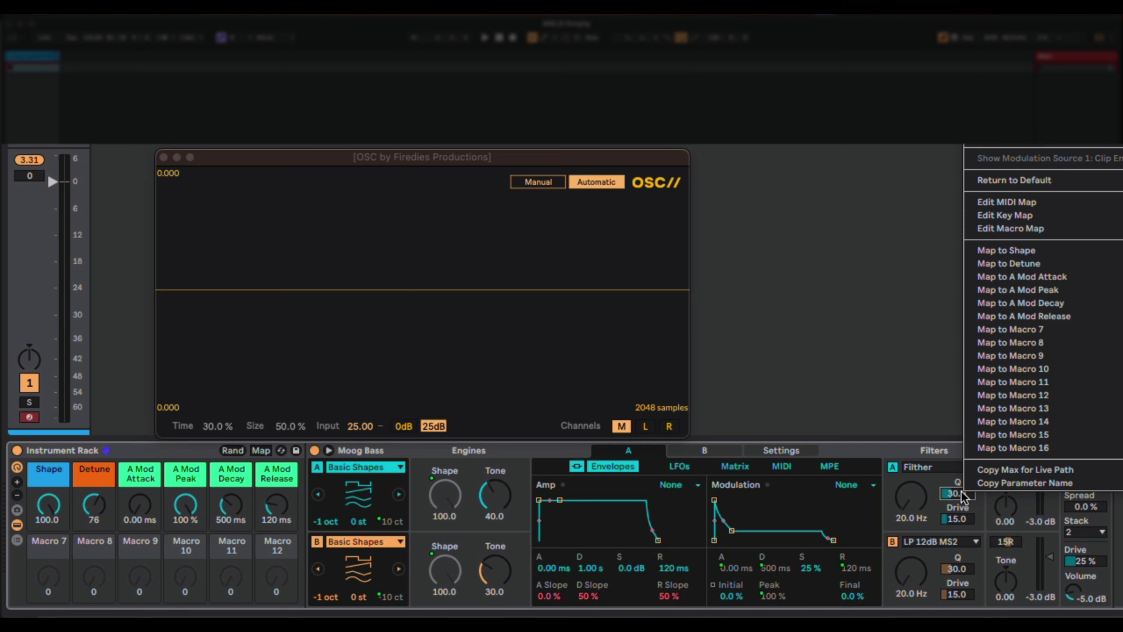
left_click(1063, 336)
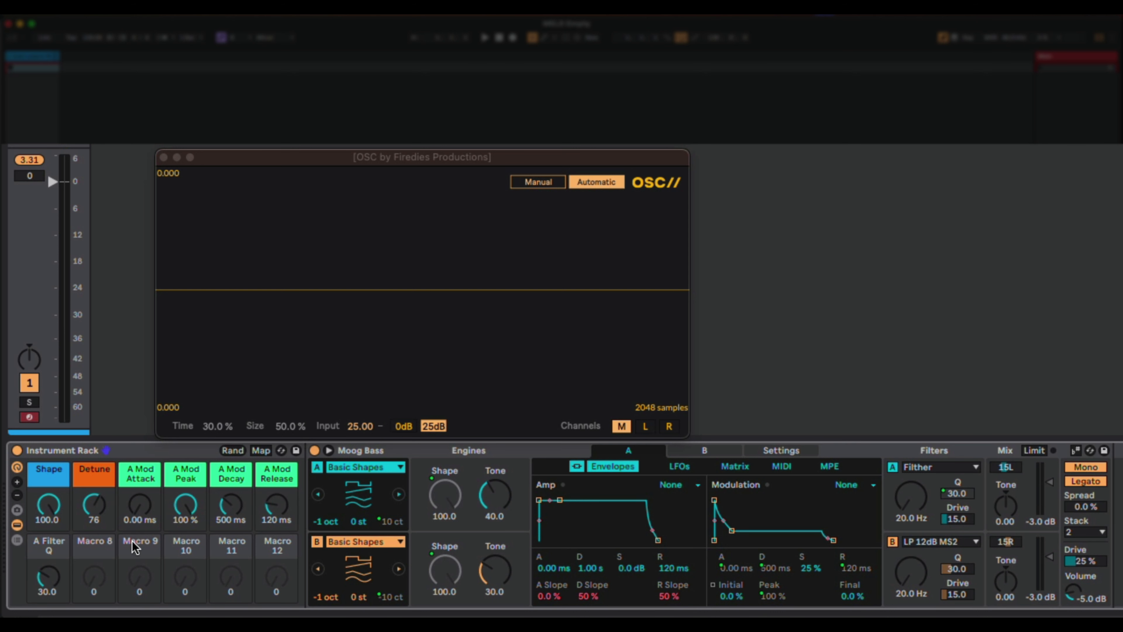
right_click(50, 551)
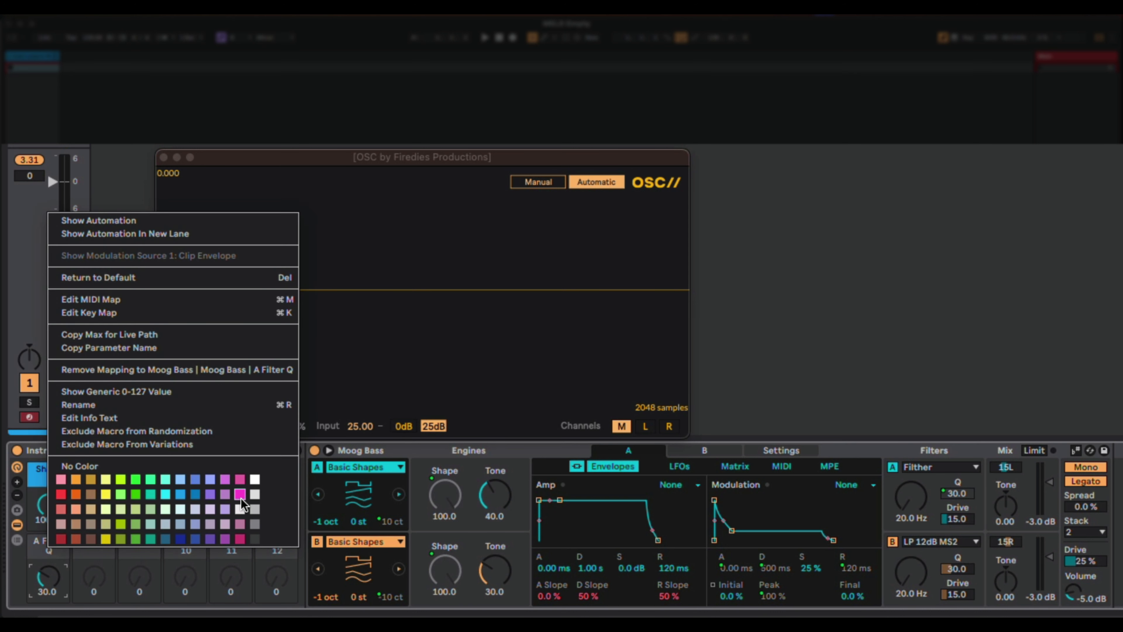
left_click(237, 482)
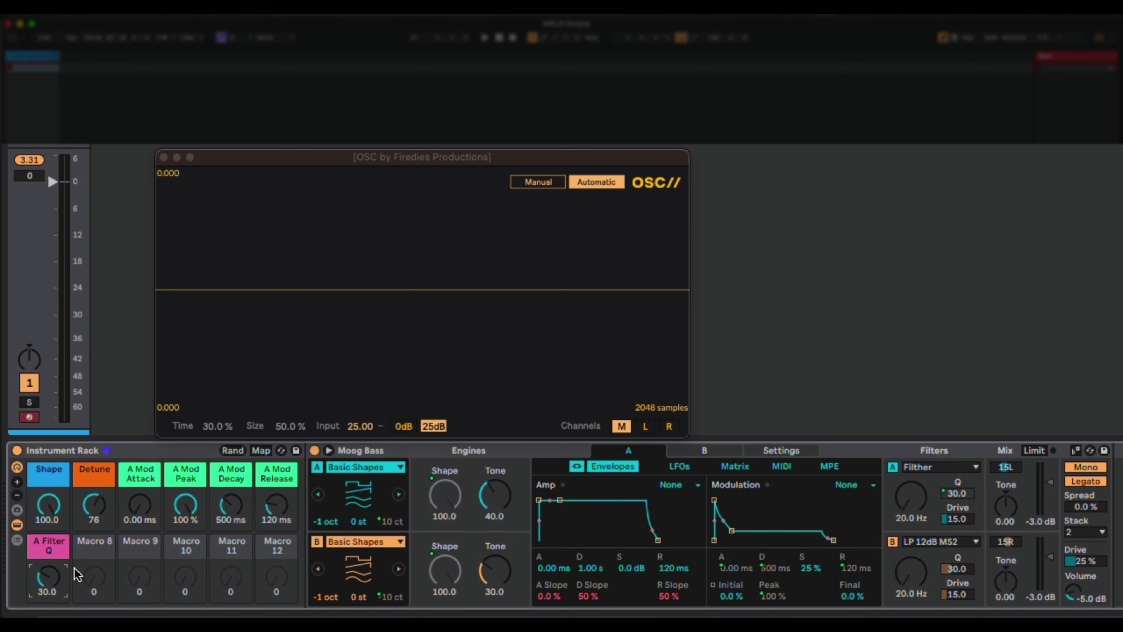
Step: Rename the A Filter Q macro to Filter Res
key("super+r")
type("Filter Res")
key("Return")
Step: Map the Legato switch to Macro 8 and color that macro yellow
right_click(1082, 483)
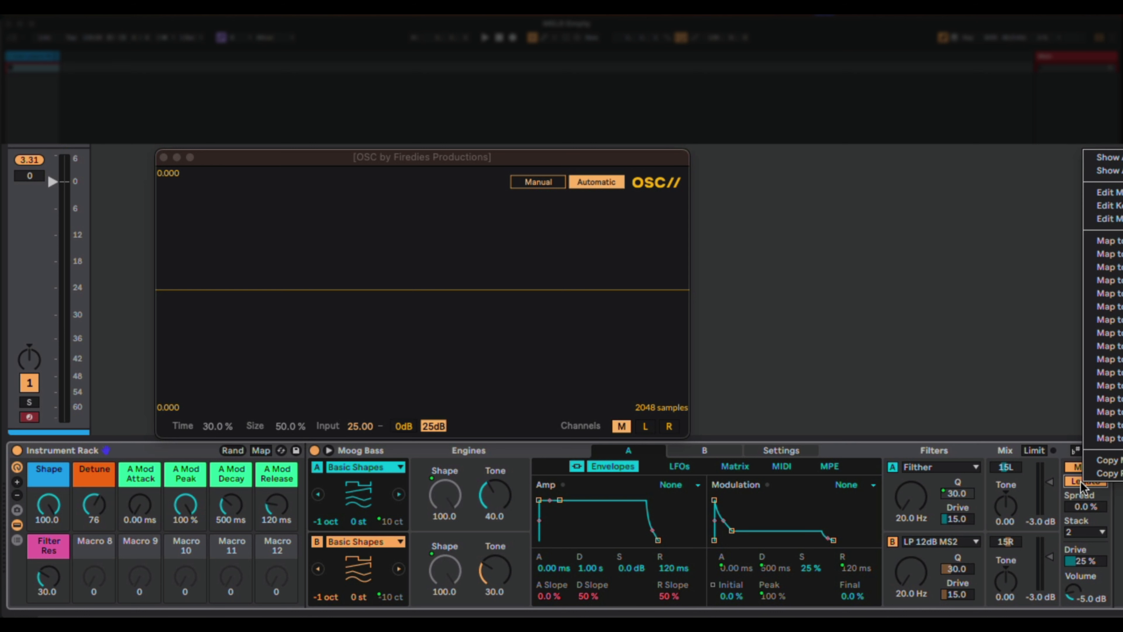
left_click(1106, 332)
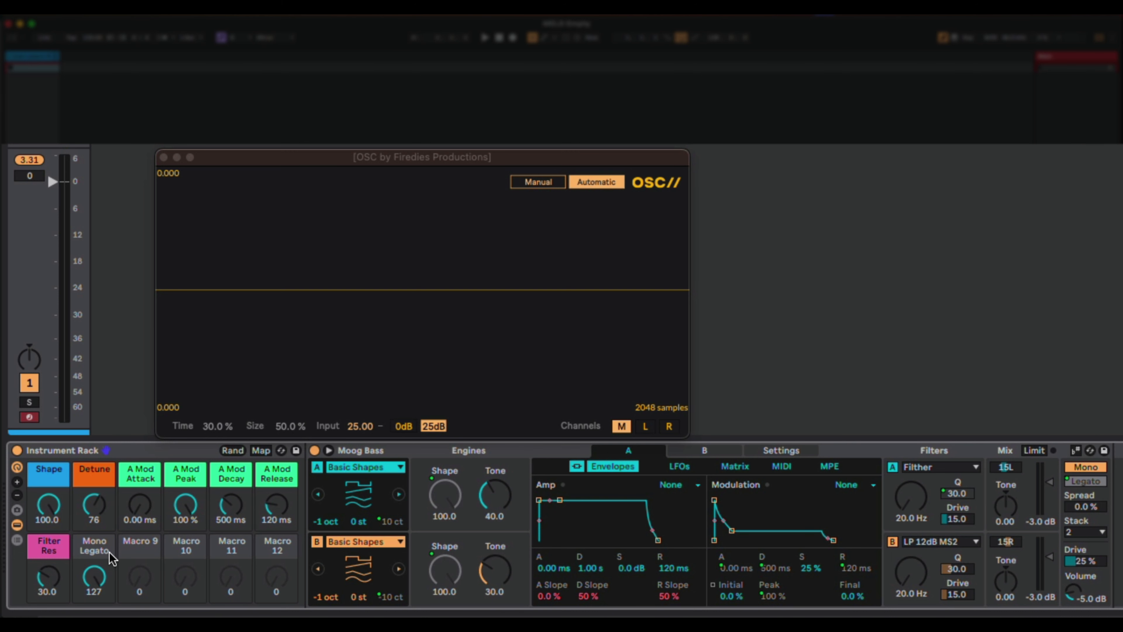
right_click(96, 547)
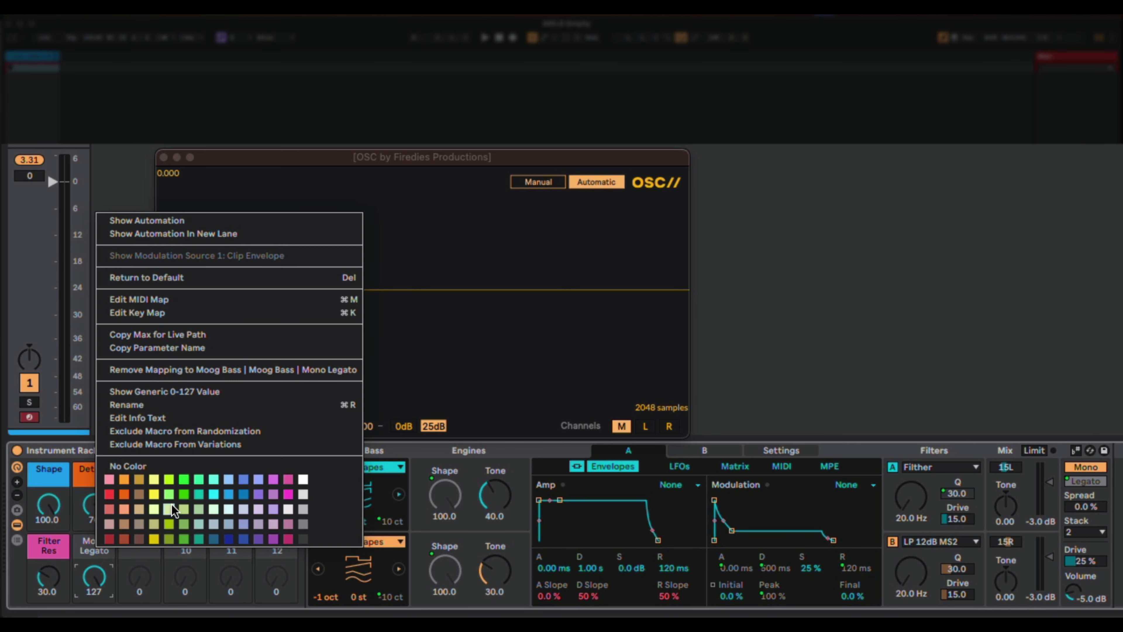
left_click(155, 494)
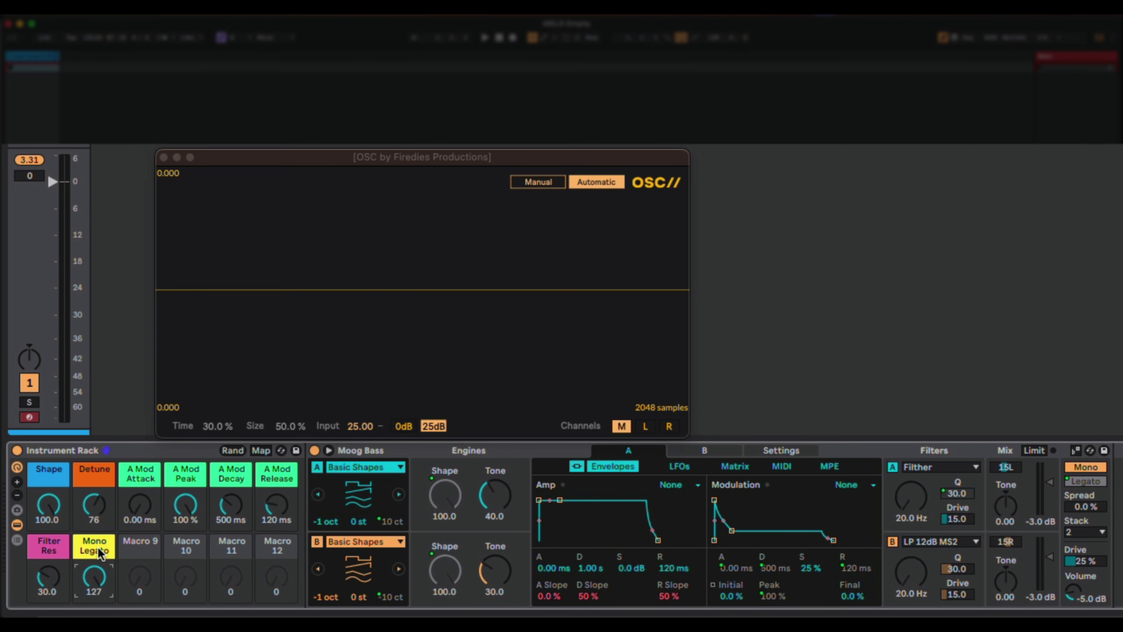
Step: Test the Mono Legato macro by sweeping it down and back up to 127
left_click_drag(100, 577, 100, 624)
left_click_drag(99, 574, 99, 505)
Step: Map the glide time of both engines A and B to Macro 9
left_click(783, 451)
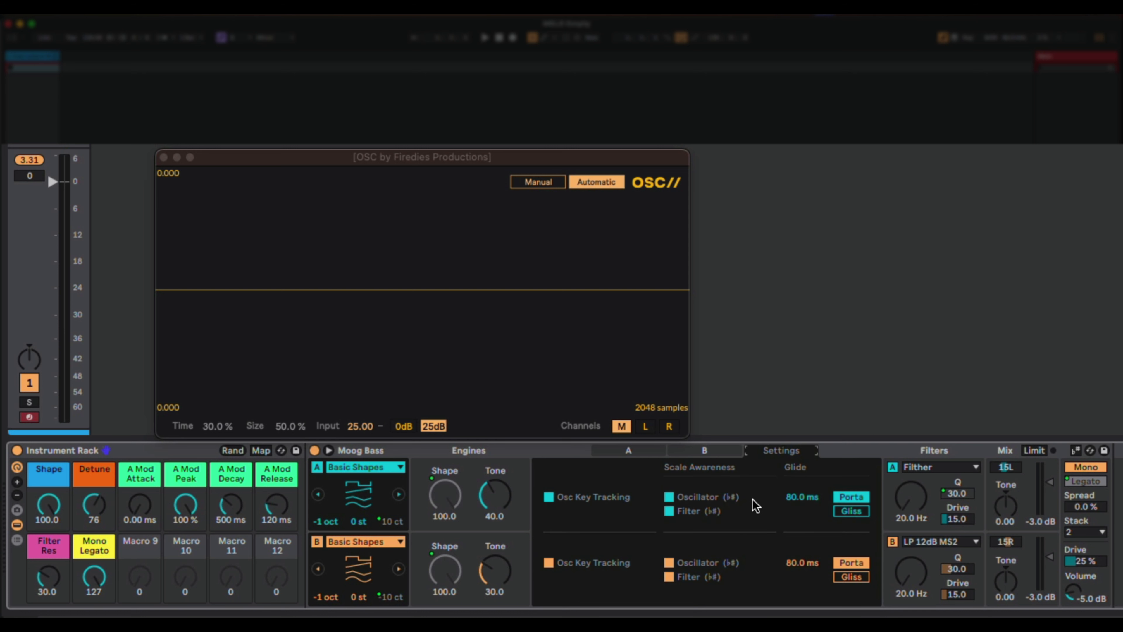
right_click(796, 498)
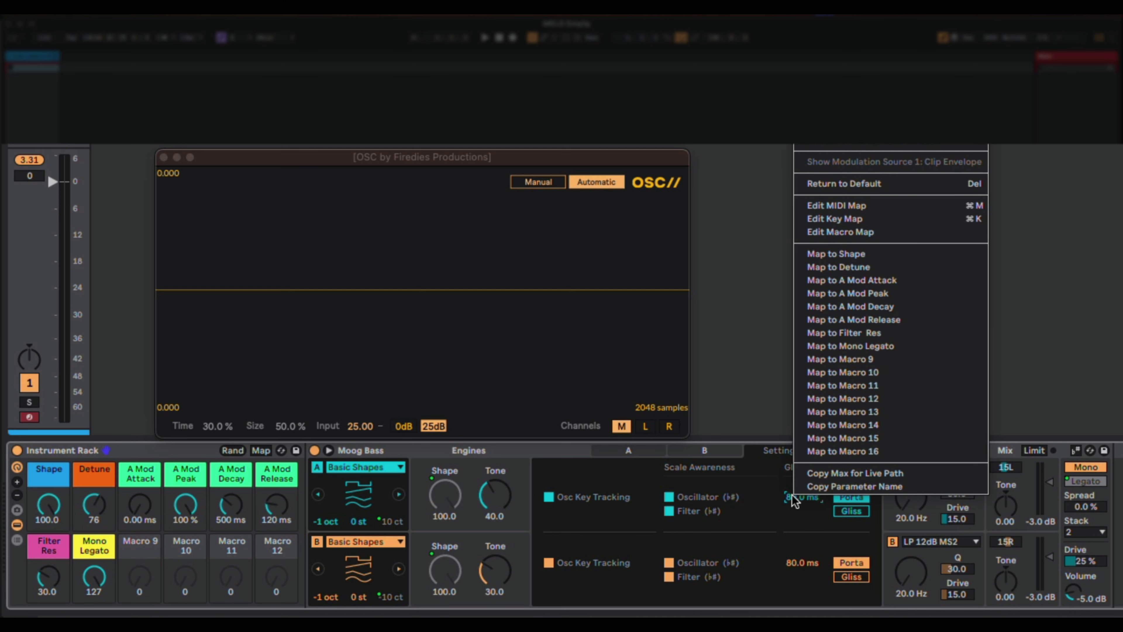
left_click(890, 366)
right_click(798, 566)
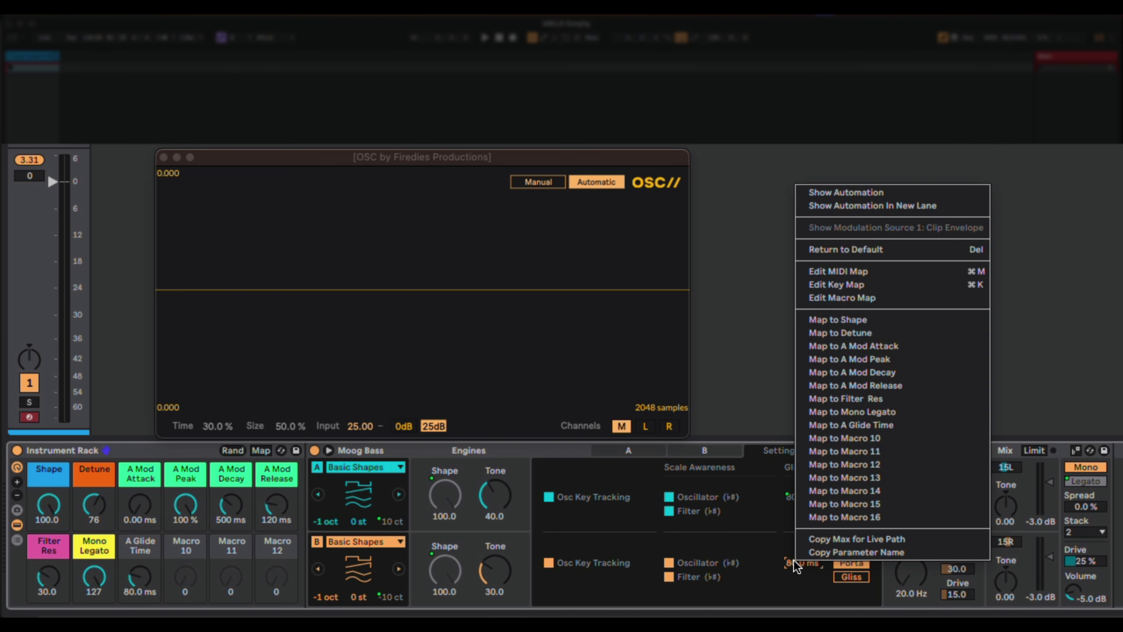
left_click(897, 427)
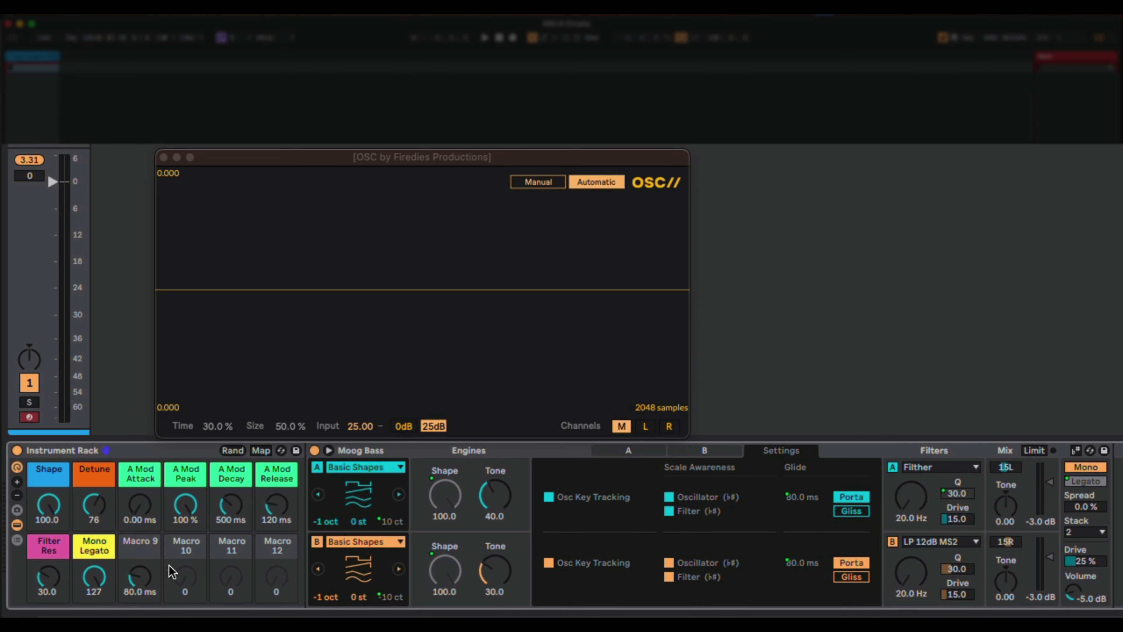
Step: Rename Macro 9 as Glide Time and color it light yellow
double_click(146, 547)
type("Glide Time")
key("Return")
right_click(141, 548)
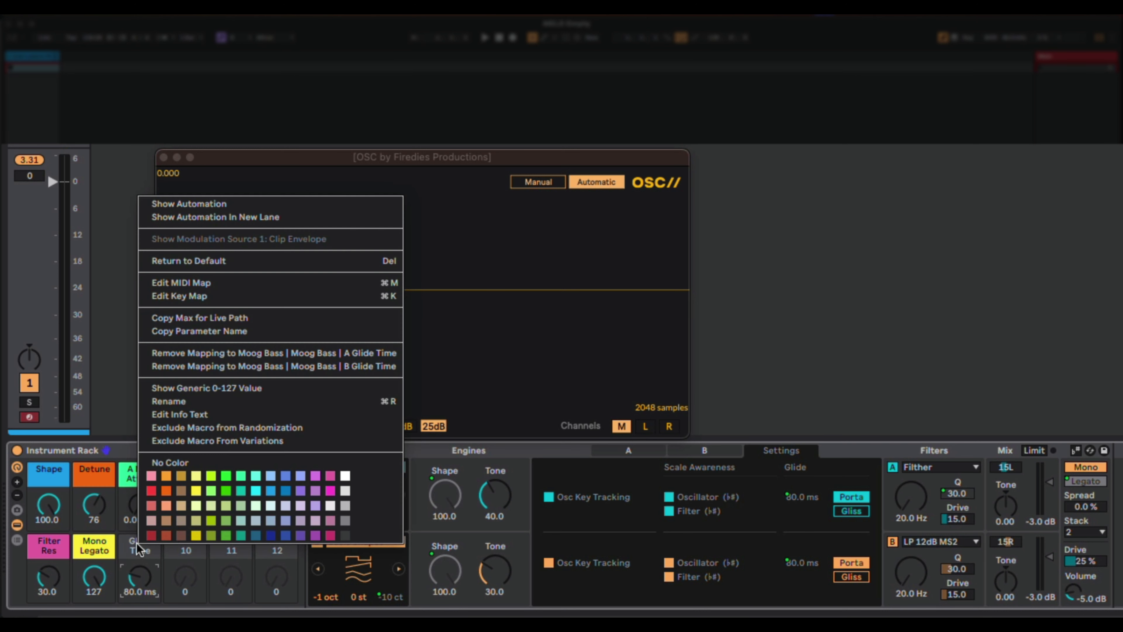
left_click(196, 476)
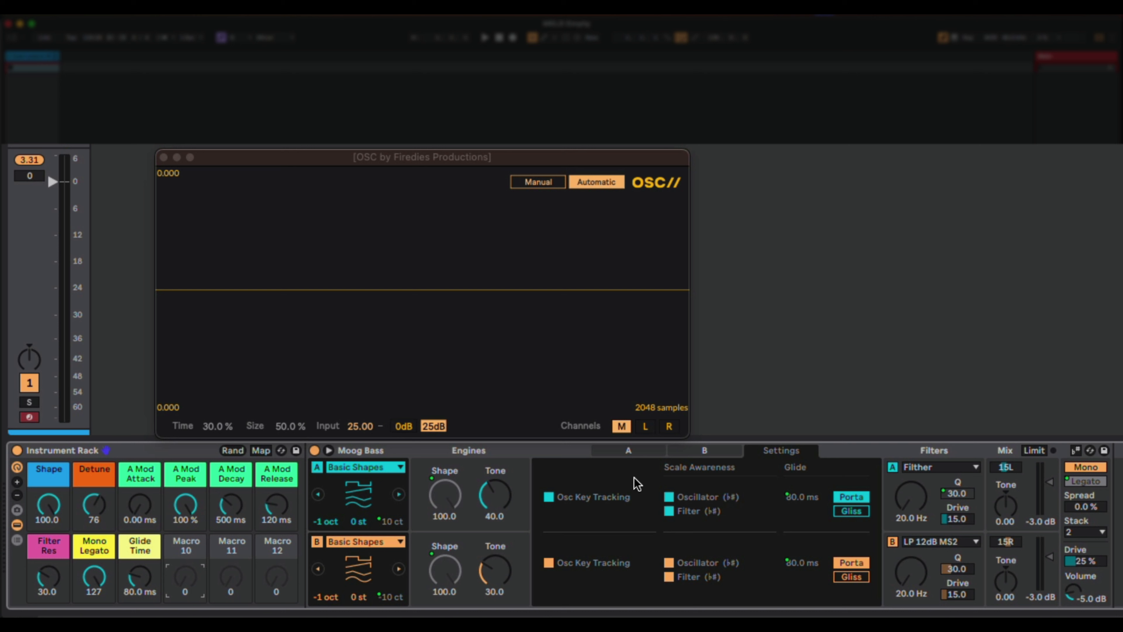
Step: Map the LFO 2 rate of both engines A and B to Macro 10
left_click(648, 456)
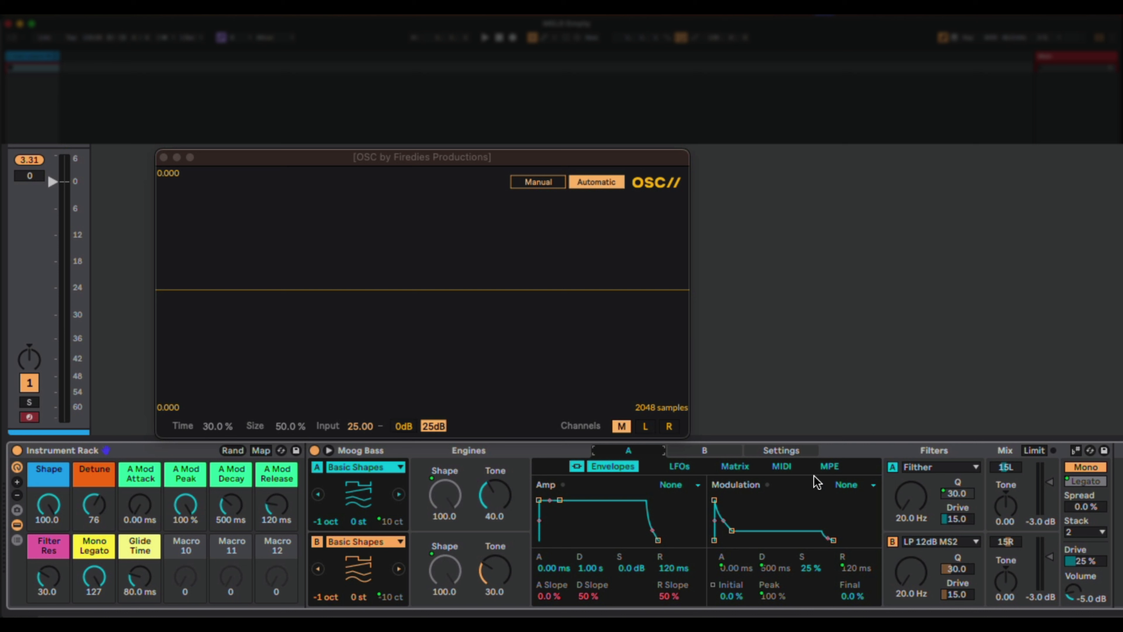
left_click(679, 467)
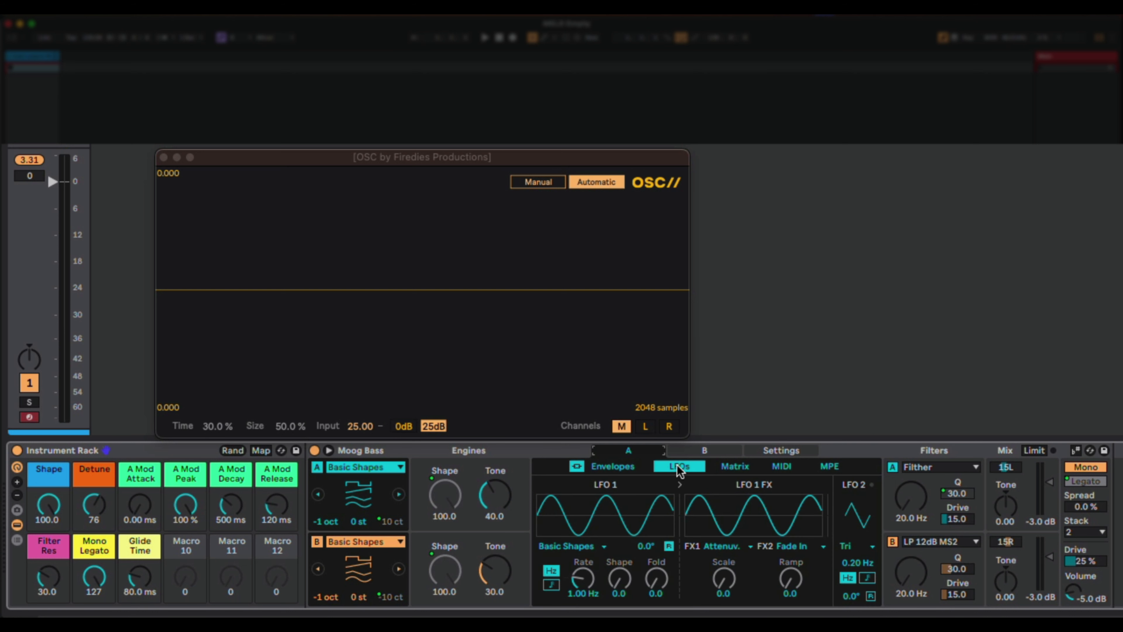
right_click(857, 564)
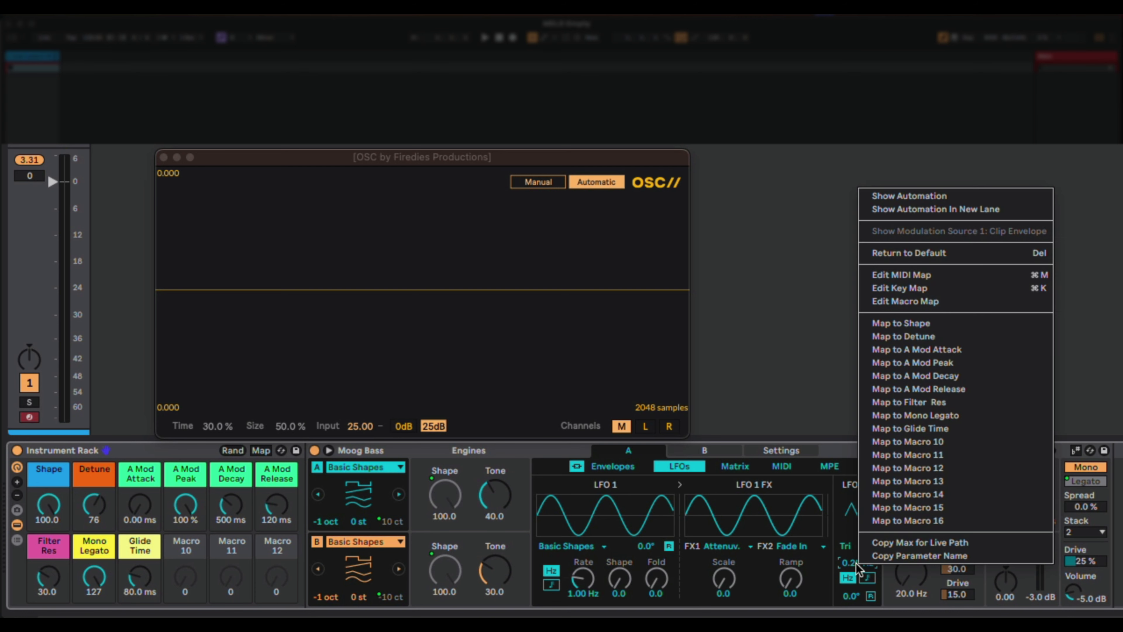
left_click(967, 446)
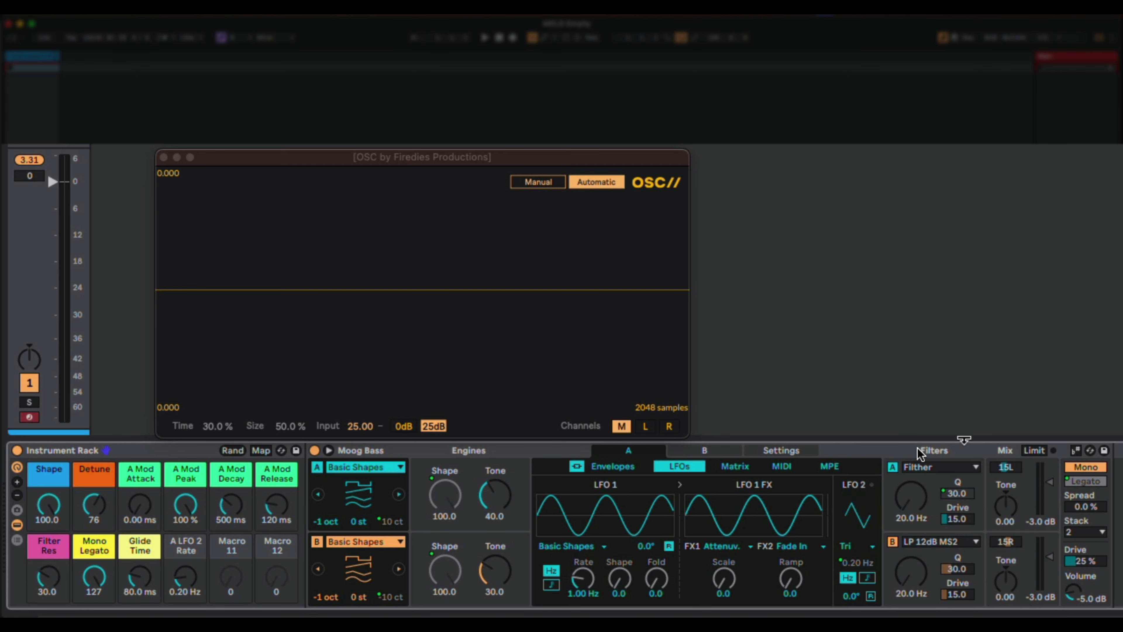
left_click(714, 453)
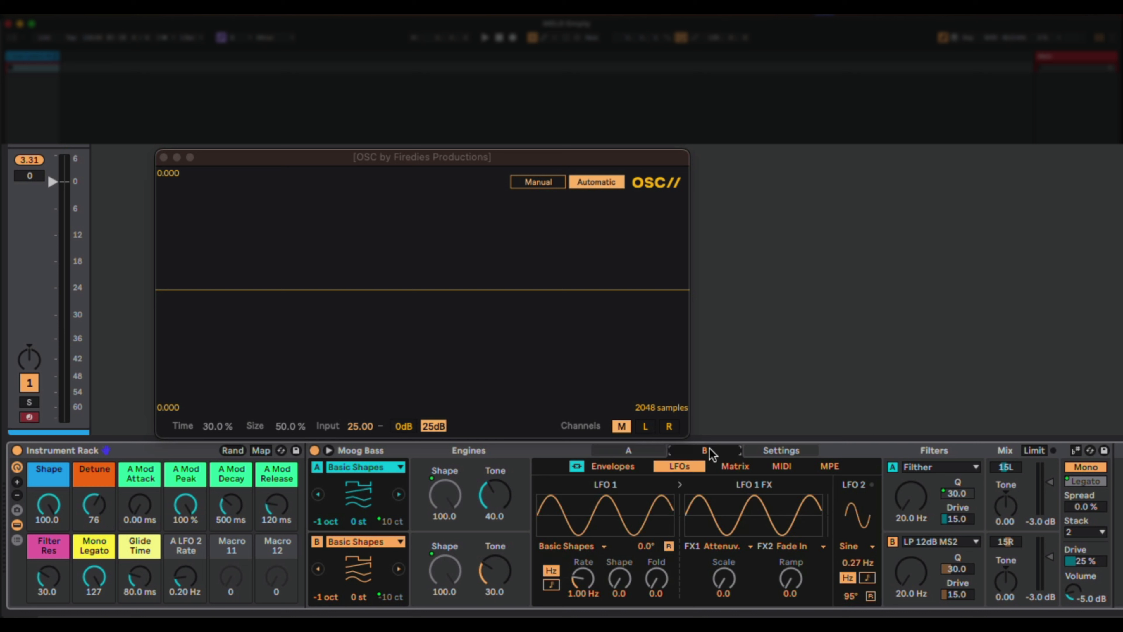
right_click(858, 567)
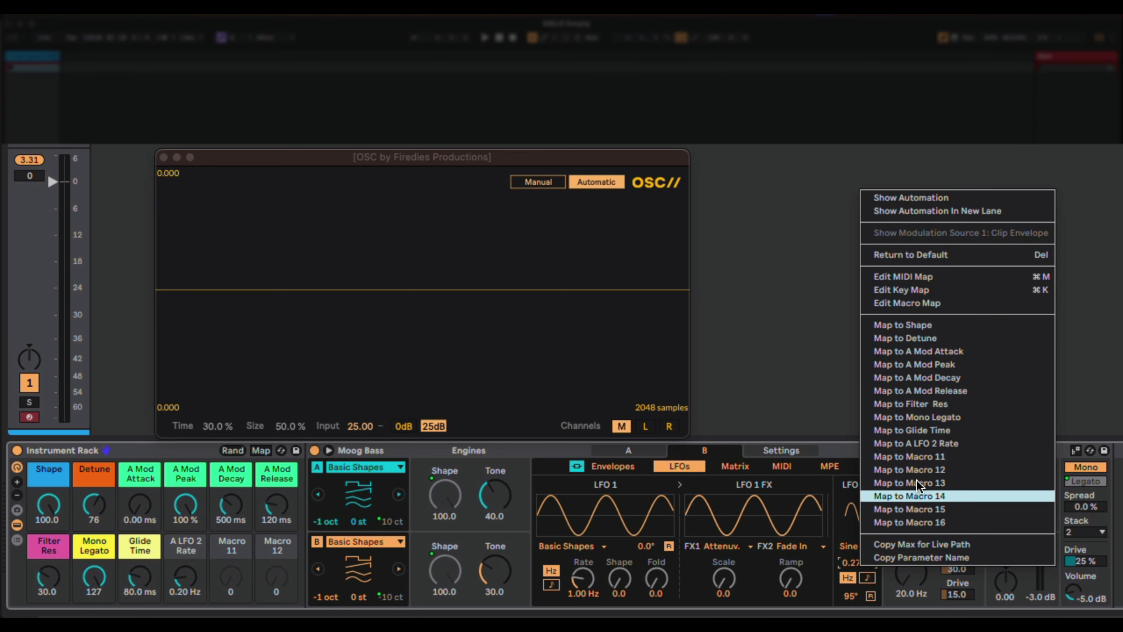
left_click(976, 450)
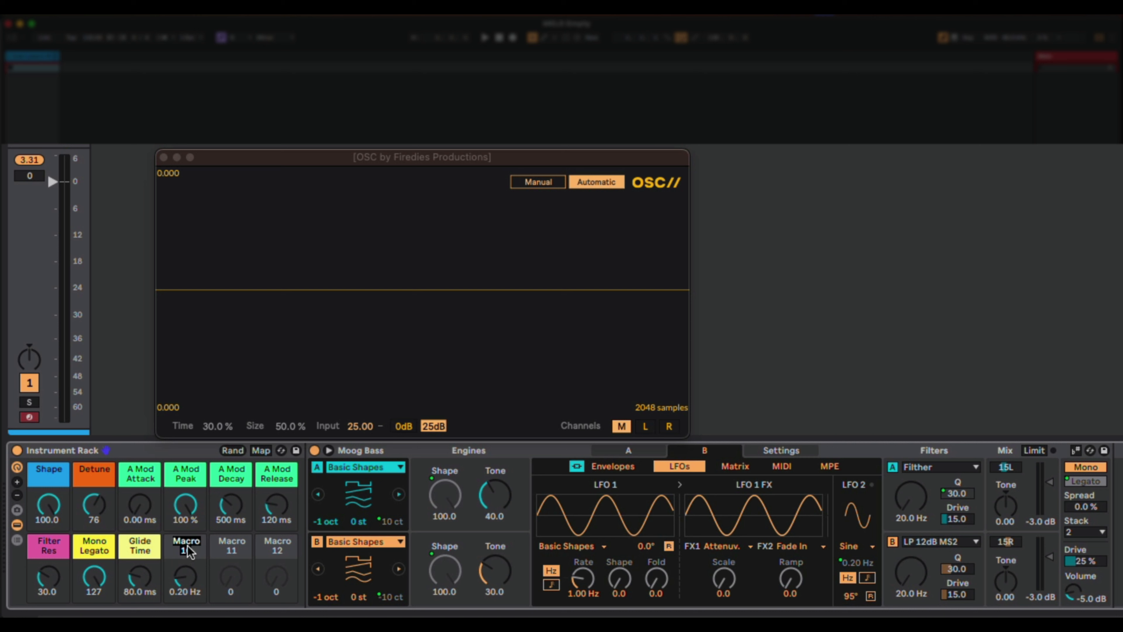
Step: Rename Macro 10 as PWM Rate and color it purple
type("PWM Rate")
key("Return")
right_click(189, 551)
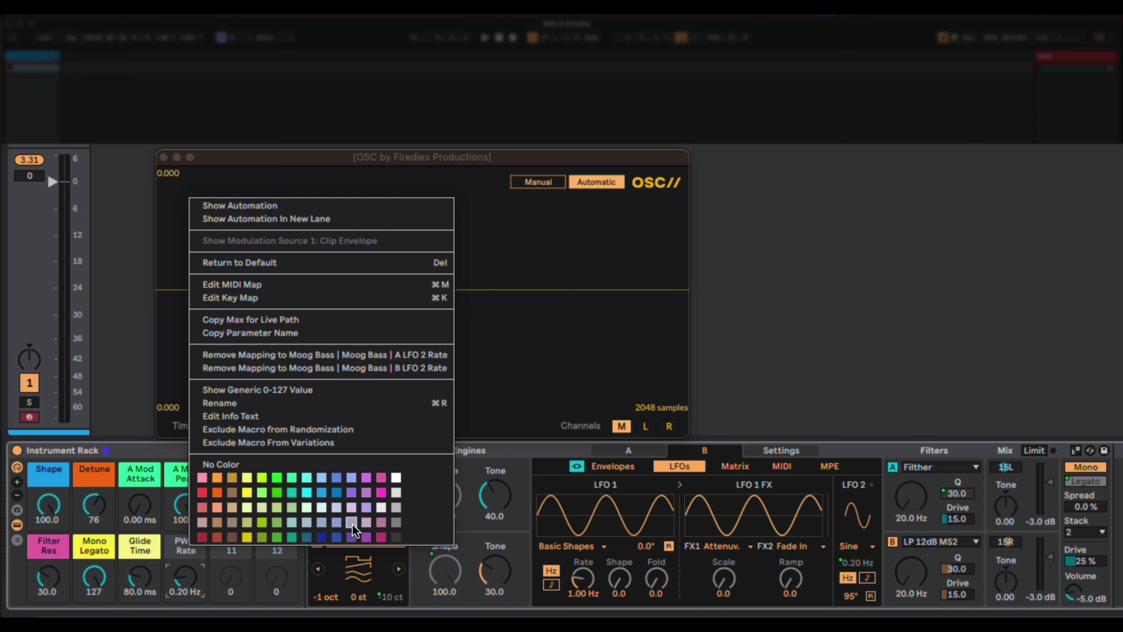
left_click(352, 538)
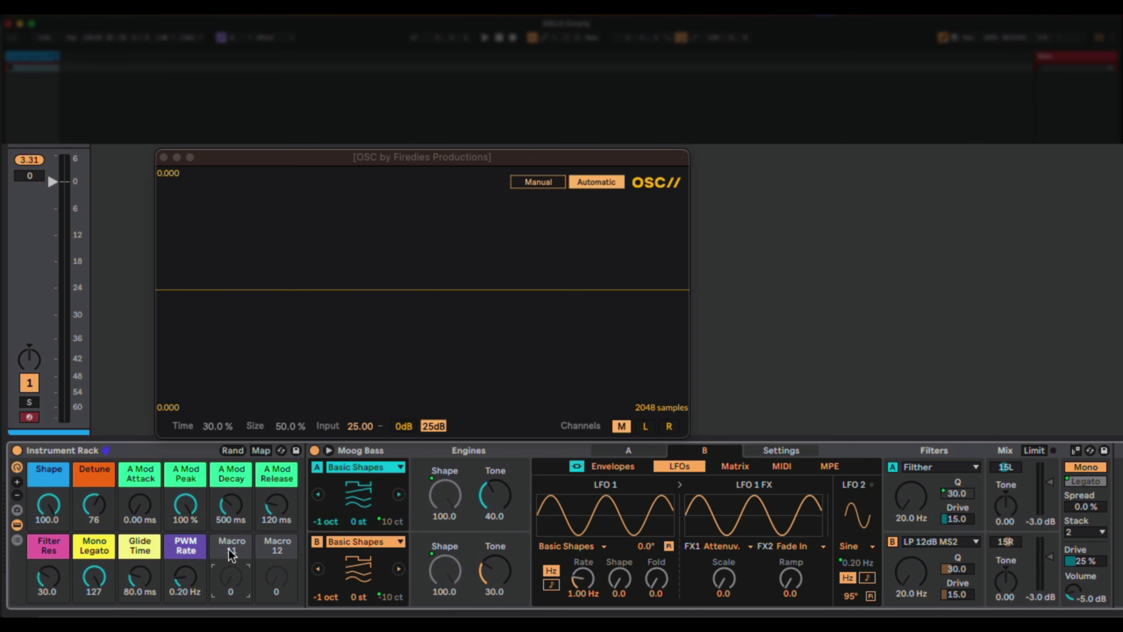
Step: Map the voice Spread to Macro 11 and color that macro white
right_click(1078, 514)
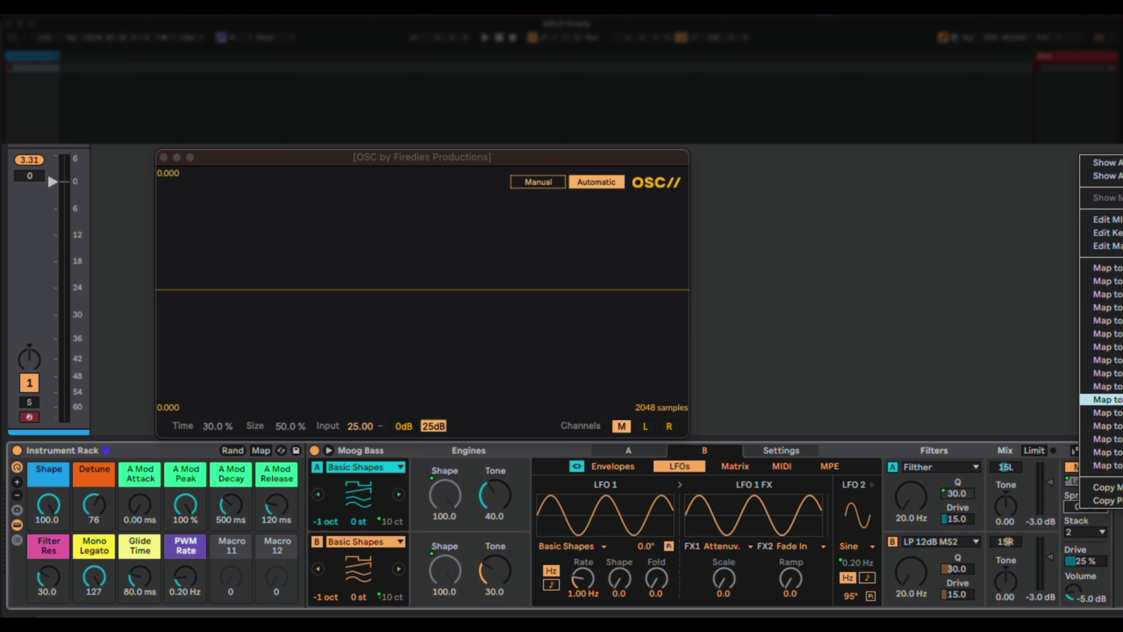
left_click(1108, 399)
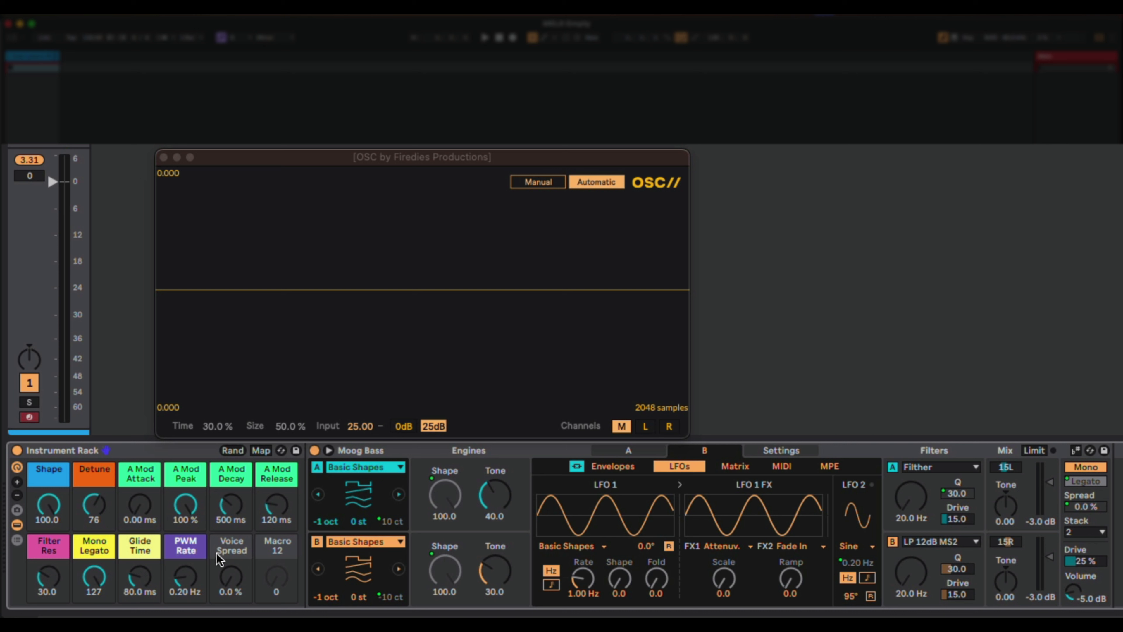
right_click(234, 547)
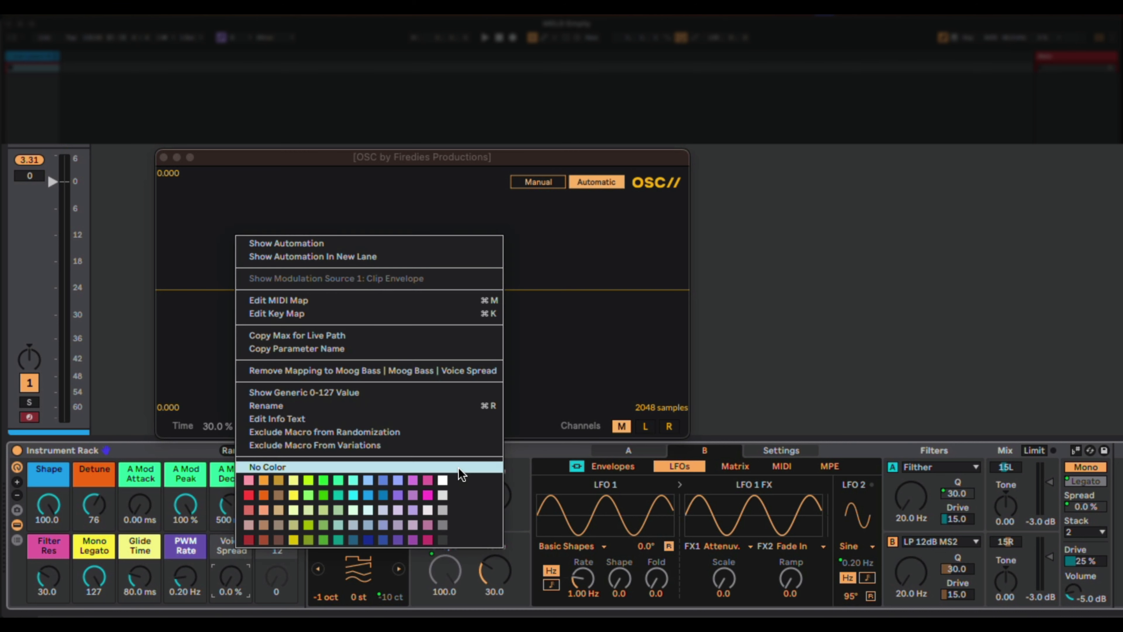
left_click(443, 480)
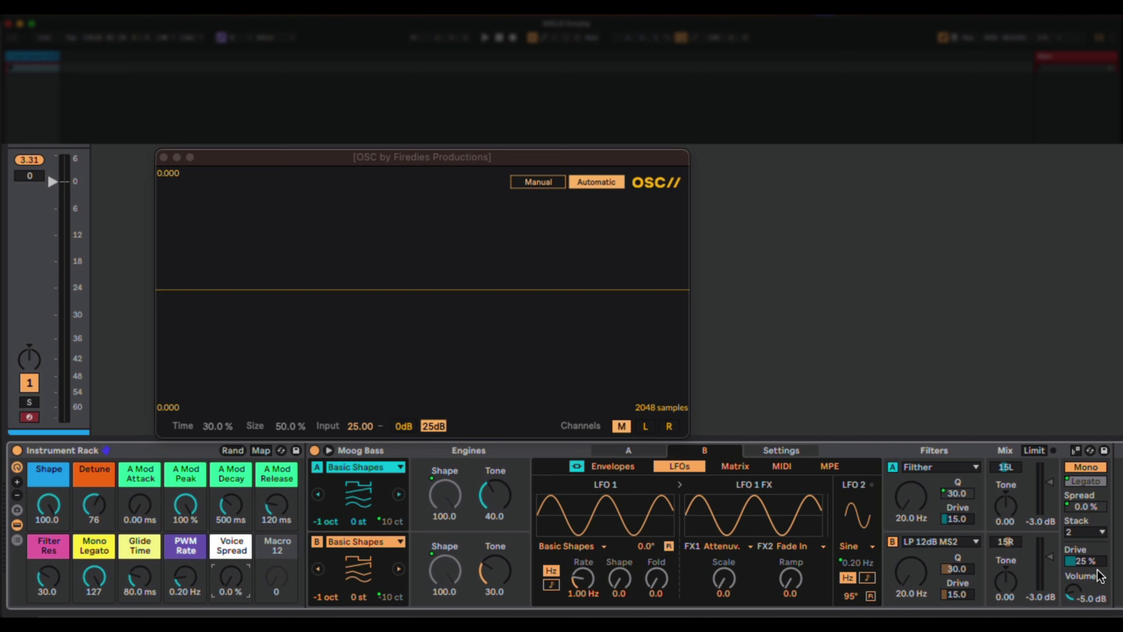
Step: Map the global Drive to Macro 12 and color that macro dark red
right_click(1087, 563)
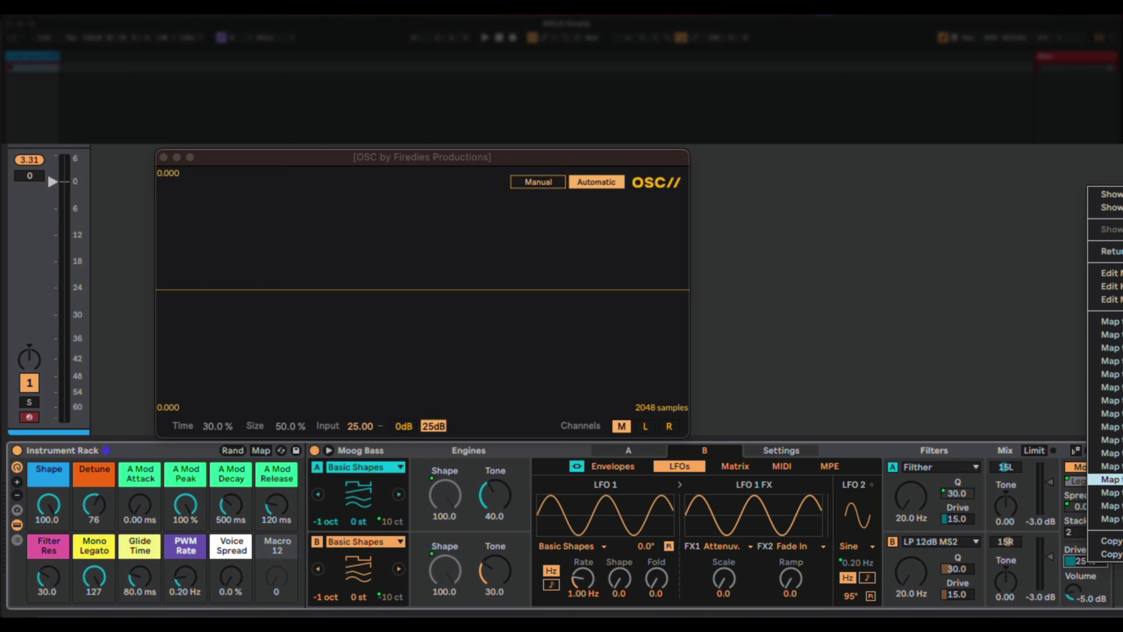
left_click(1111, 466)
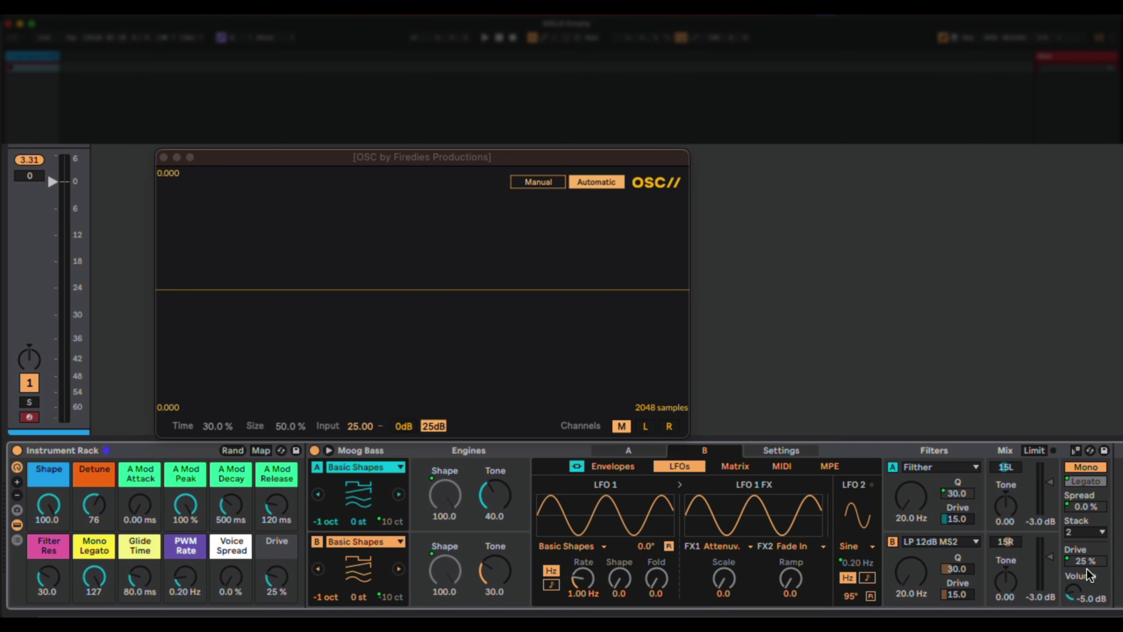
right_click(284, 556)
left_click(295, 540)
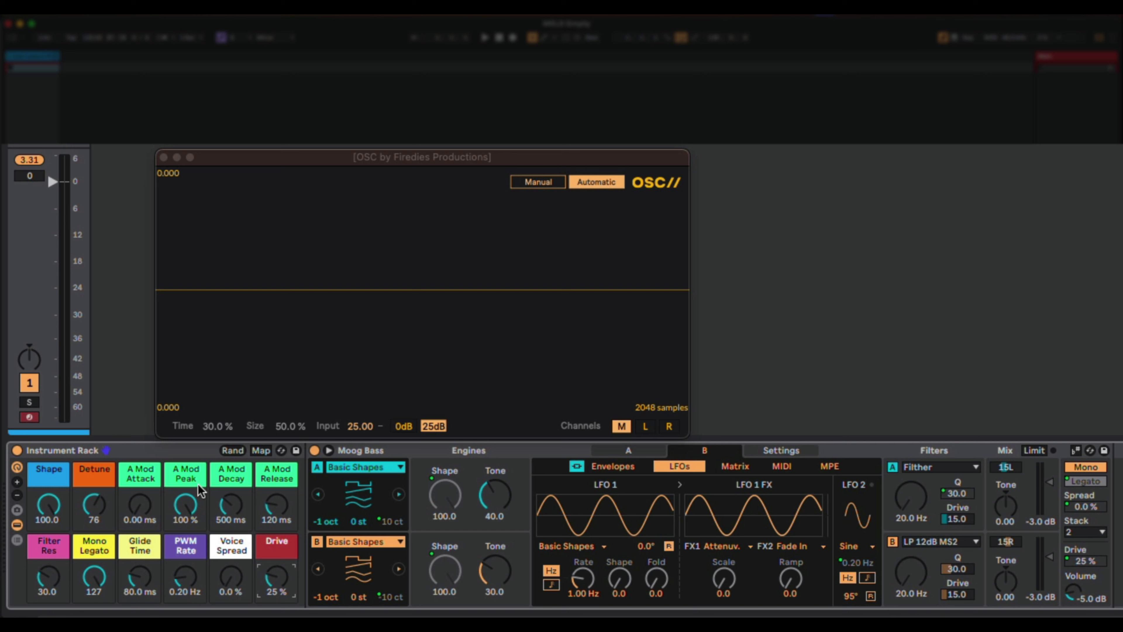
Step: Store the current macro settings as a new macro variation named Moog Bass
left_click(17, 510)
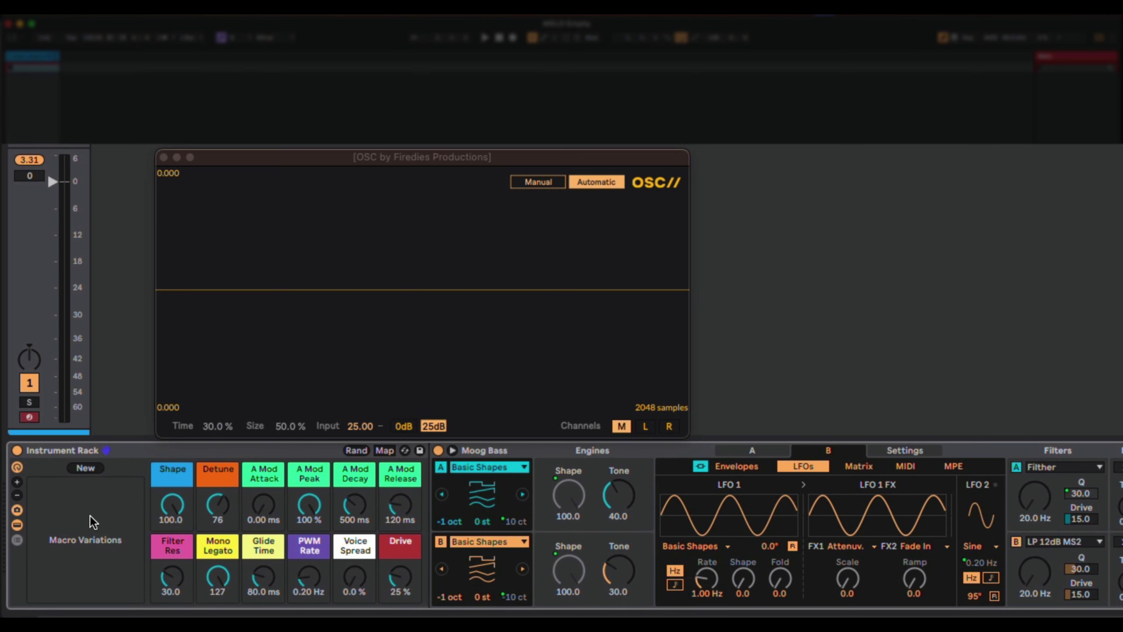
left_click(87, 469)
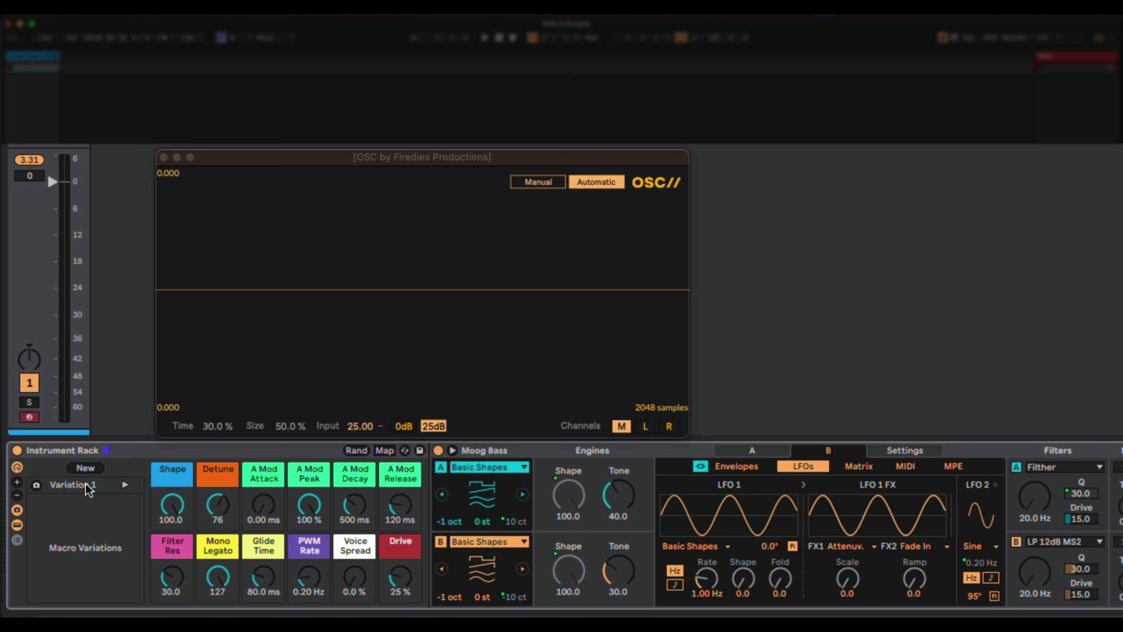
left_click(83, 493)
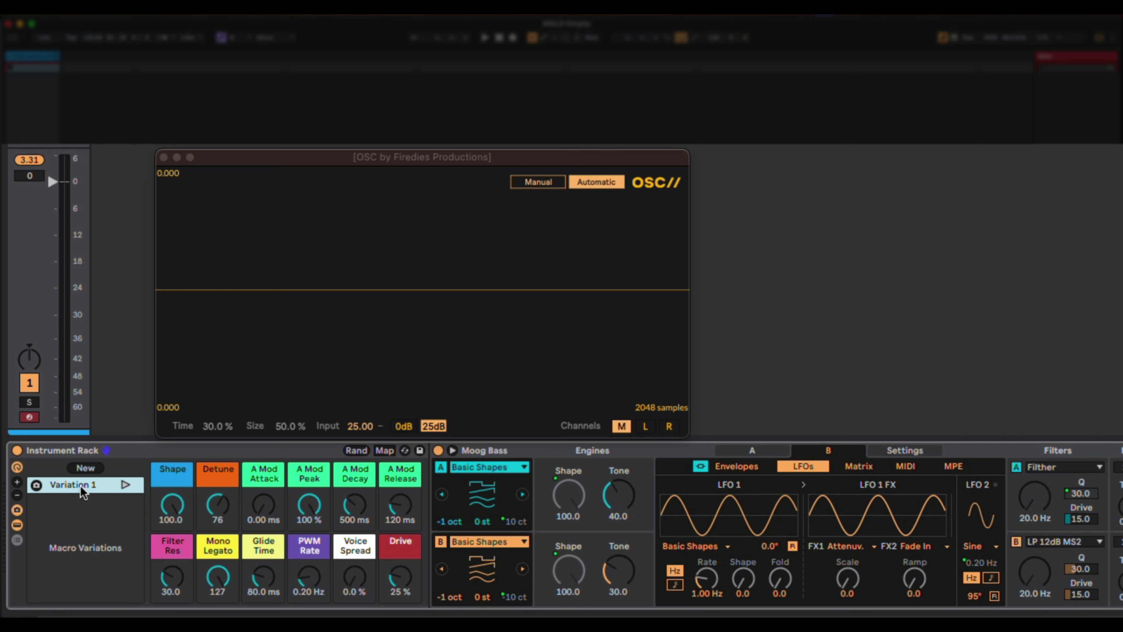
type("Moog Bass")
Step: With engine A's envelopes shown, audition the Shape and Detune macros, sweeping Detune up to 127, down low and back to 76
left_click(721, 462)
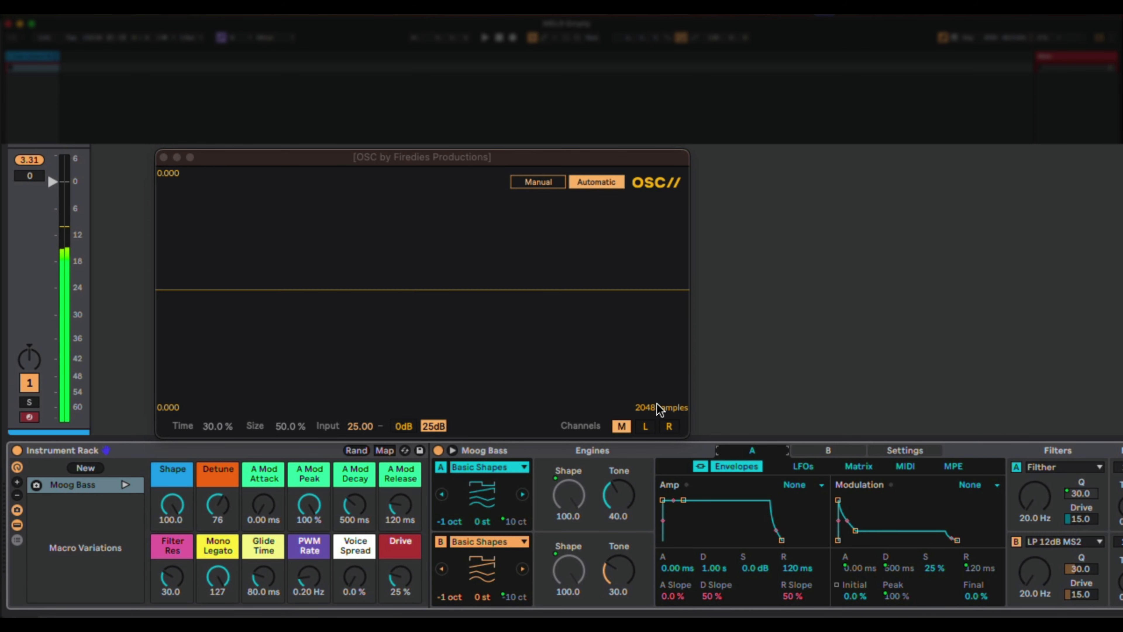
left_click(173, 507)
left_click_drag(173, 508, 176, 461)
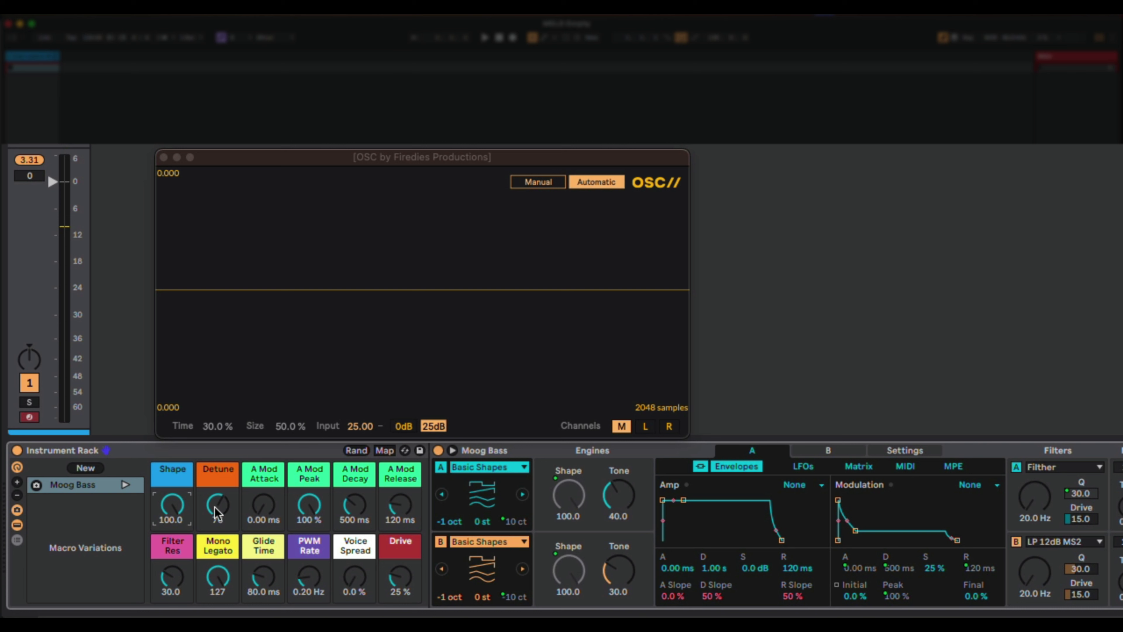
left_click_drag(215, 507, 215, 482)
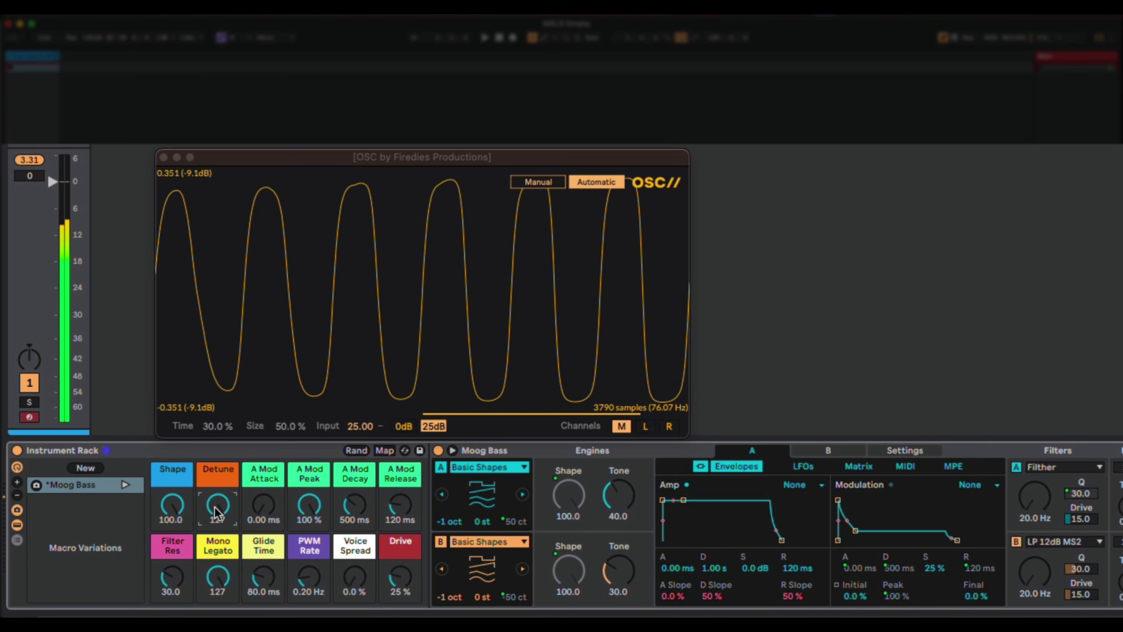
mouse_move(216, 514)
left_mouse_down()
mouse_move(216, 549)
mouse_move(215, 507)
left_mouse_up()
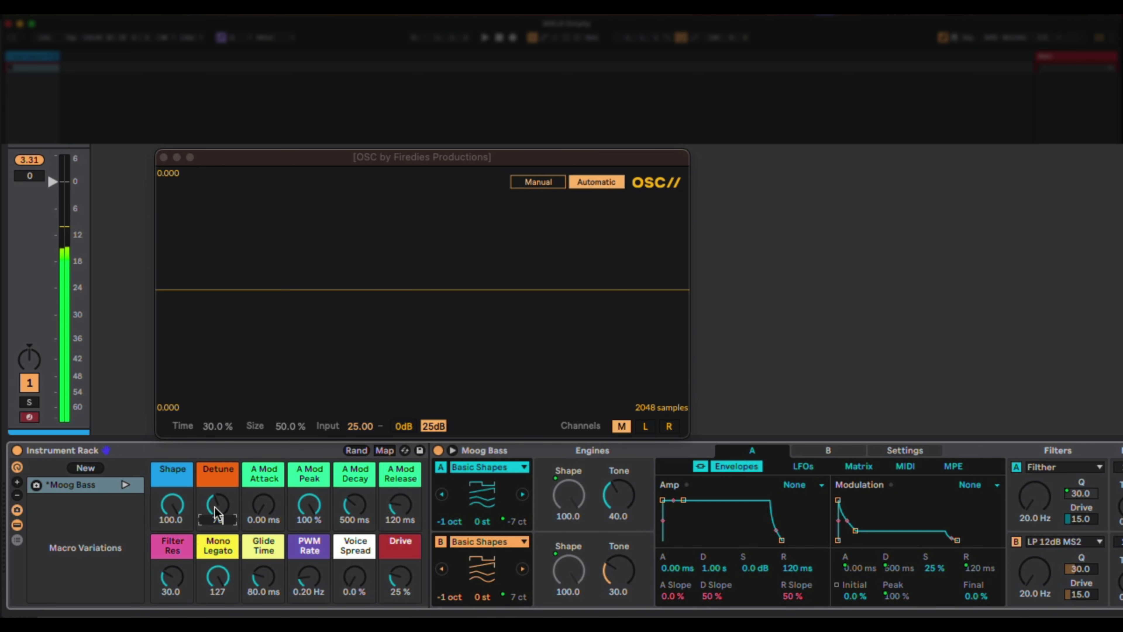
scroll(215, 506, "up", 5)
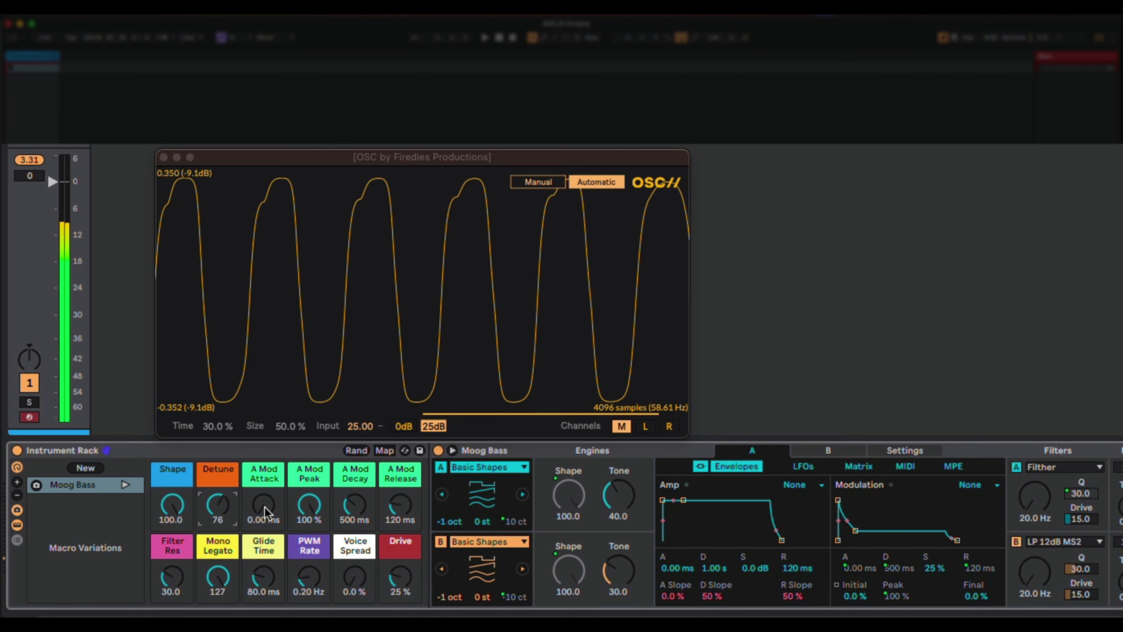
Step: Audition the A Mod Attack macro at 161 ms and reset it to 0.00 ms, and sweep A Mod Peak back to 100 %
mouse_move(264, 513)
left_mouse_down()
mouse_move(264, 478)
mouse_move(267, 507)
left_mouse_up()
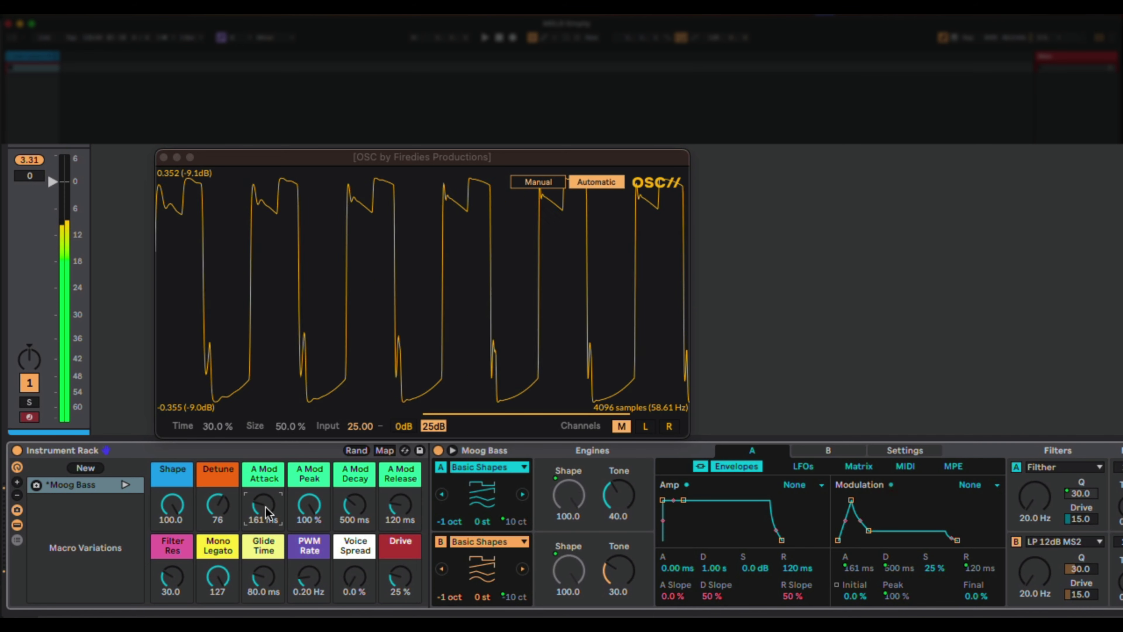
key("Delete")
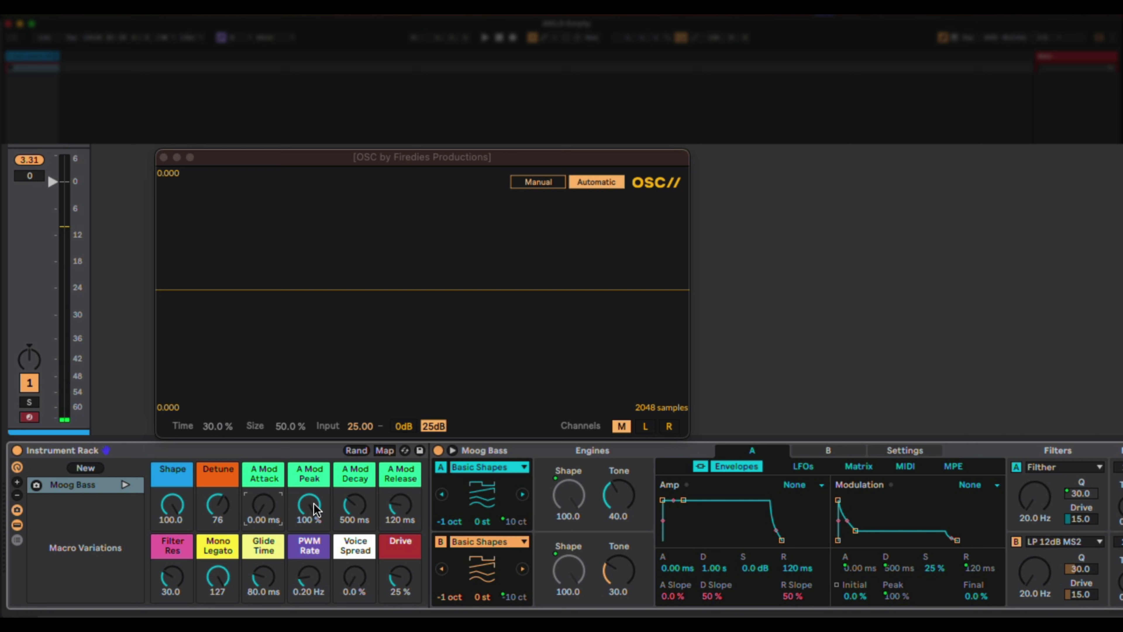
mouse_move(313, 502)
left_mouse_down()
mouse_move(313, 522)
mouse_move(313, 503)
left_mouse_up()
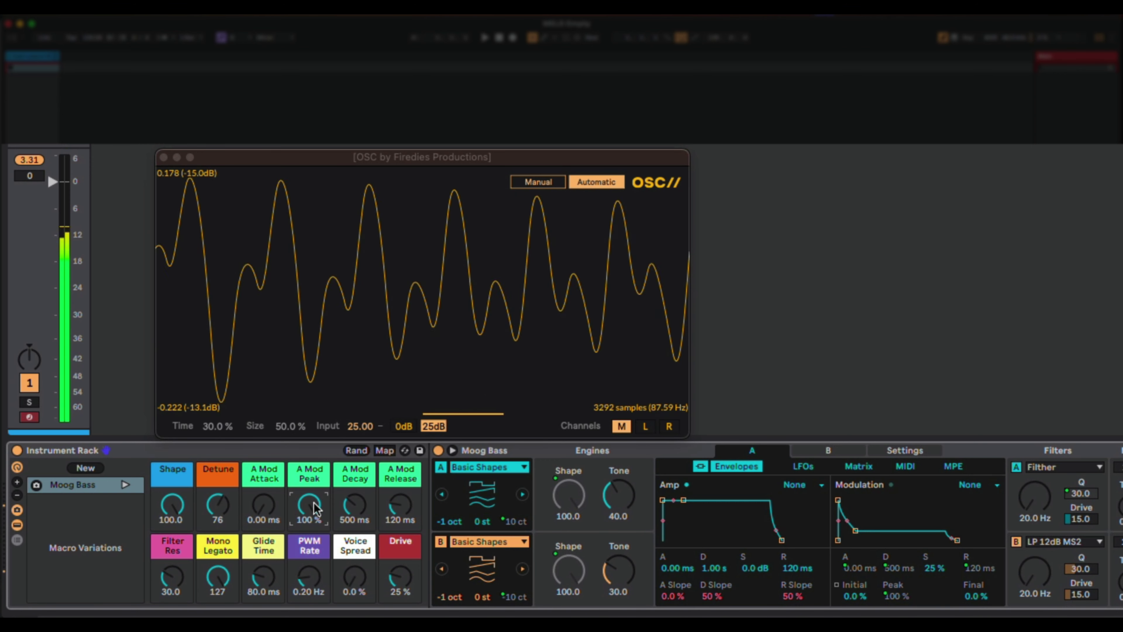
Step: Audition longer times on the A Mod Decay and A Mod Release macros, and recall the Moog Bass variation
left_click_drag(314, 502, 355, 481)
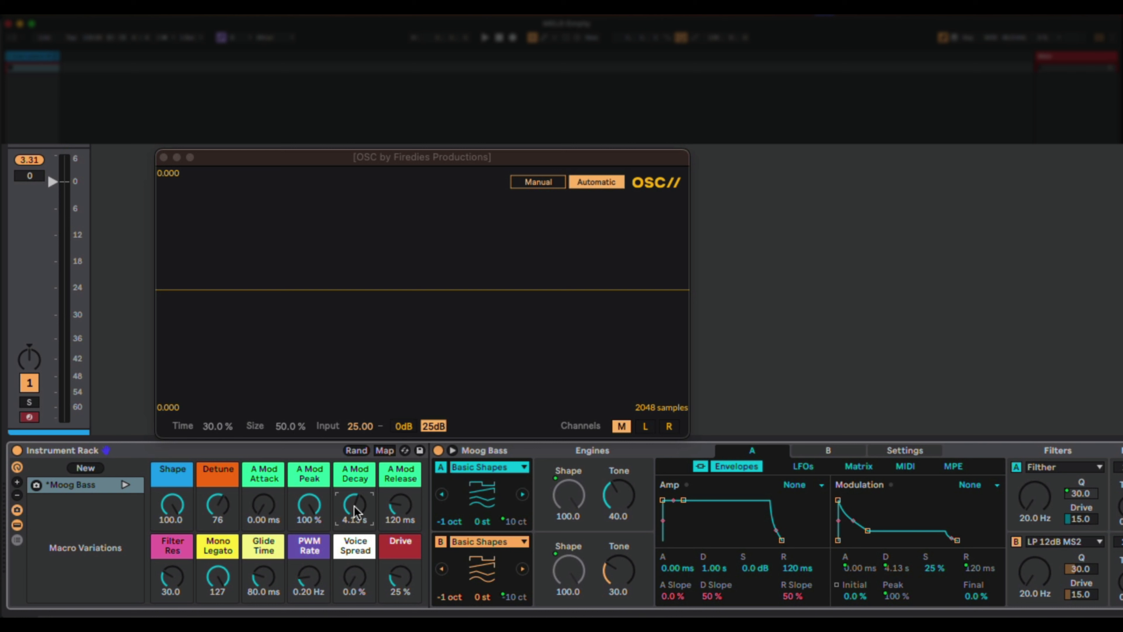
mouse_move(355, 506)
left_mouse_down()
mouse_move(355, 525)
mouse_move(355, 506)
left_mouse_up()
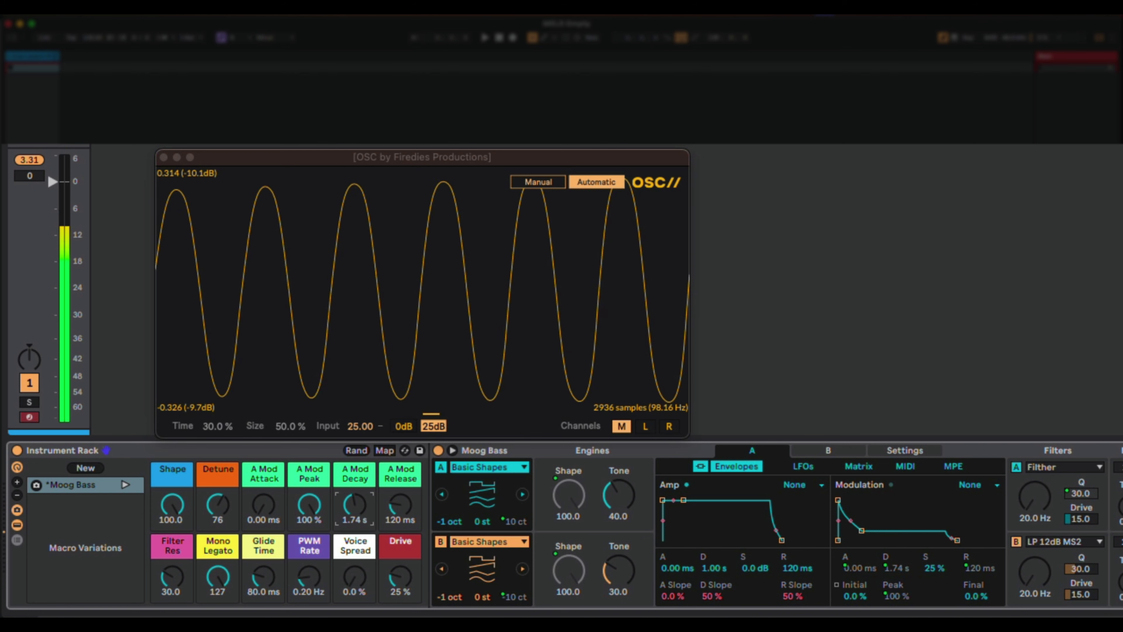
left_click_drag(354, 505, 404, 485)
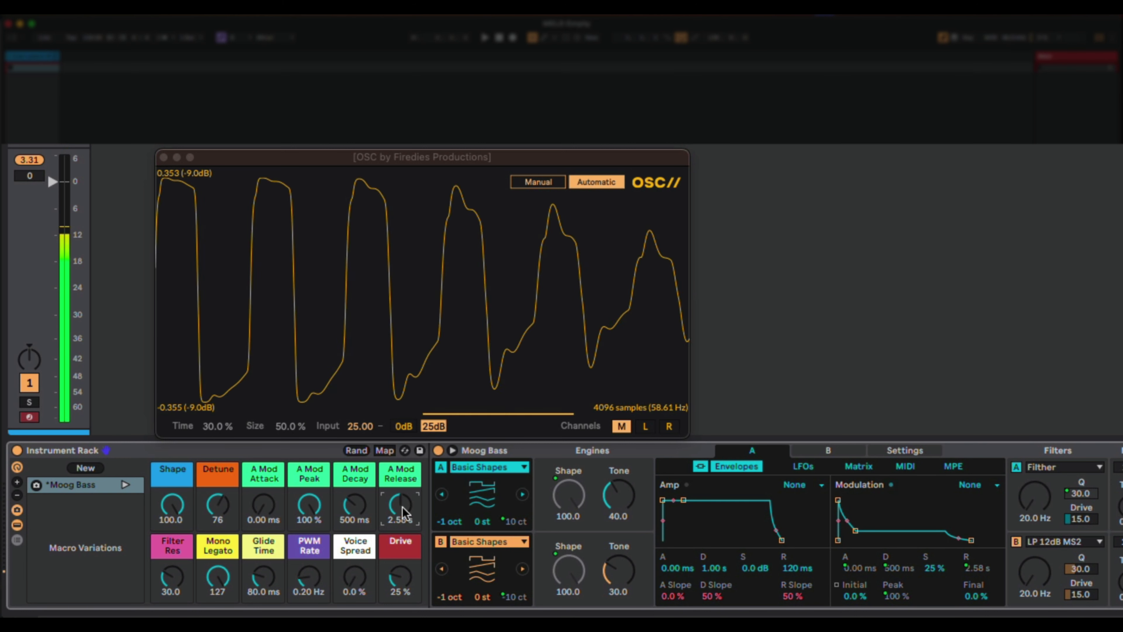
left_click_drag(403, 507, 403, 484)
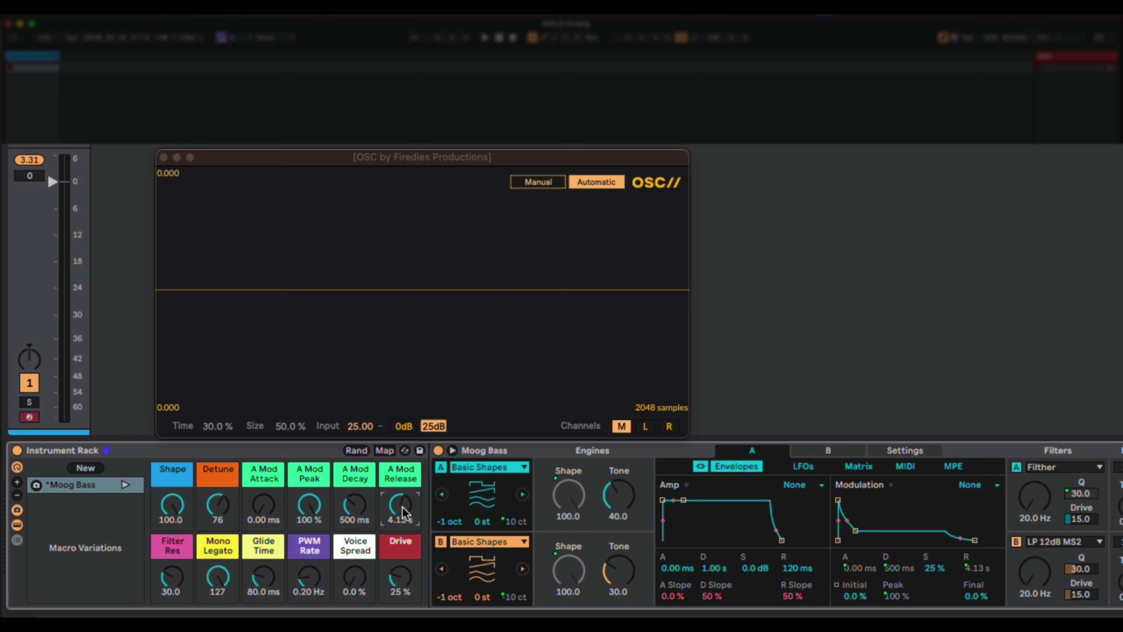
left_click(127, 484)
Step: Map engine A's amp envelope release to the A Mod Release macro as well, and rename that macro Env Release
right_click(789, 568)
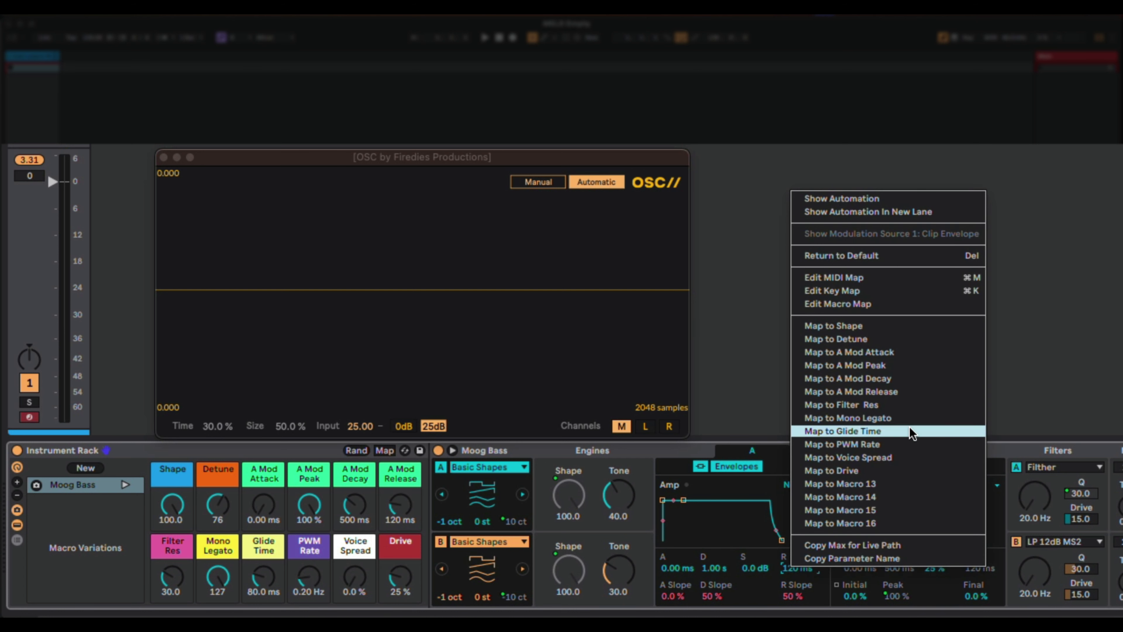
left_click(915, 393)
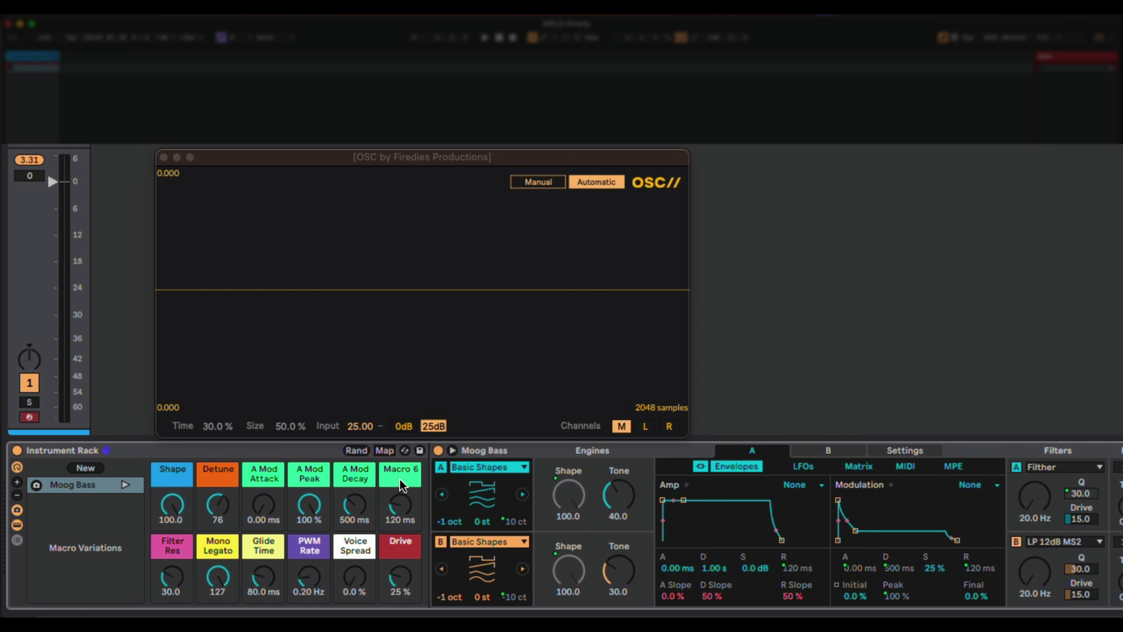
key("super+r")
type("Env Release")
key("Return")
Step: Audition the Env Release macro up to about 9.22 s and down to 632 ms, and undo the change
left_click_drag(400, 509, 397, 513)
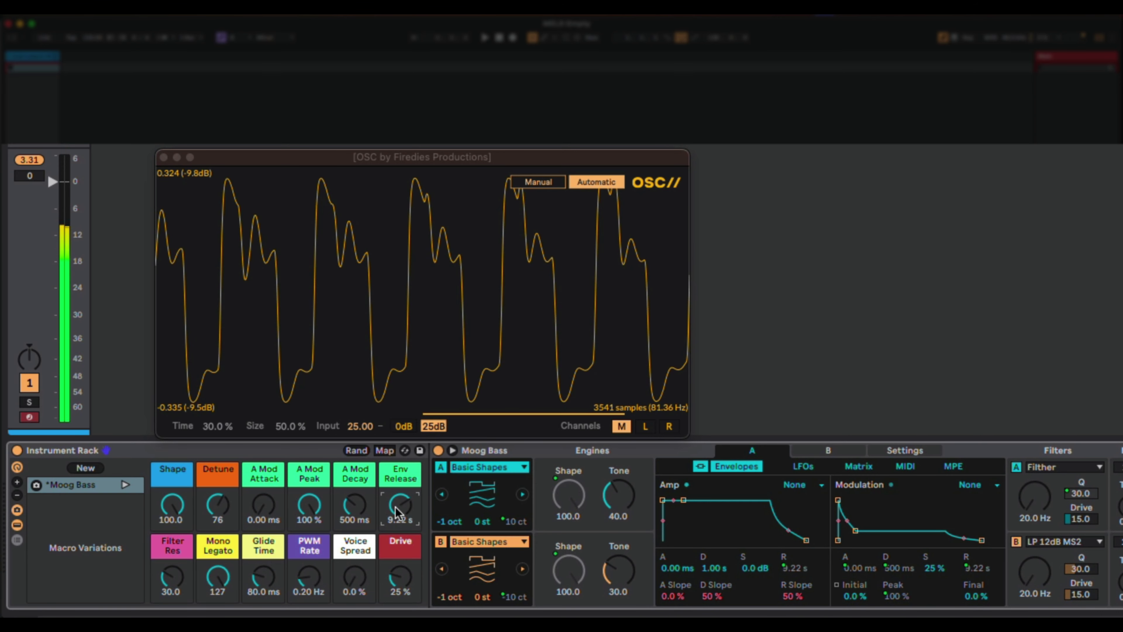
left_click_drag(396, 507, 397, 513)
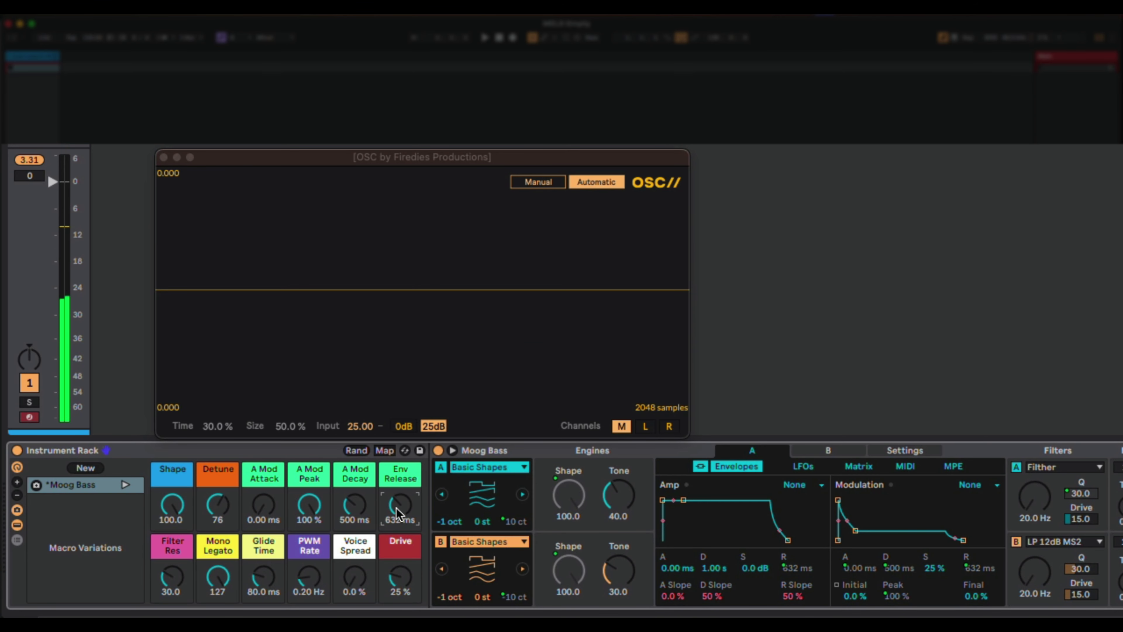
key("super+z")
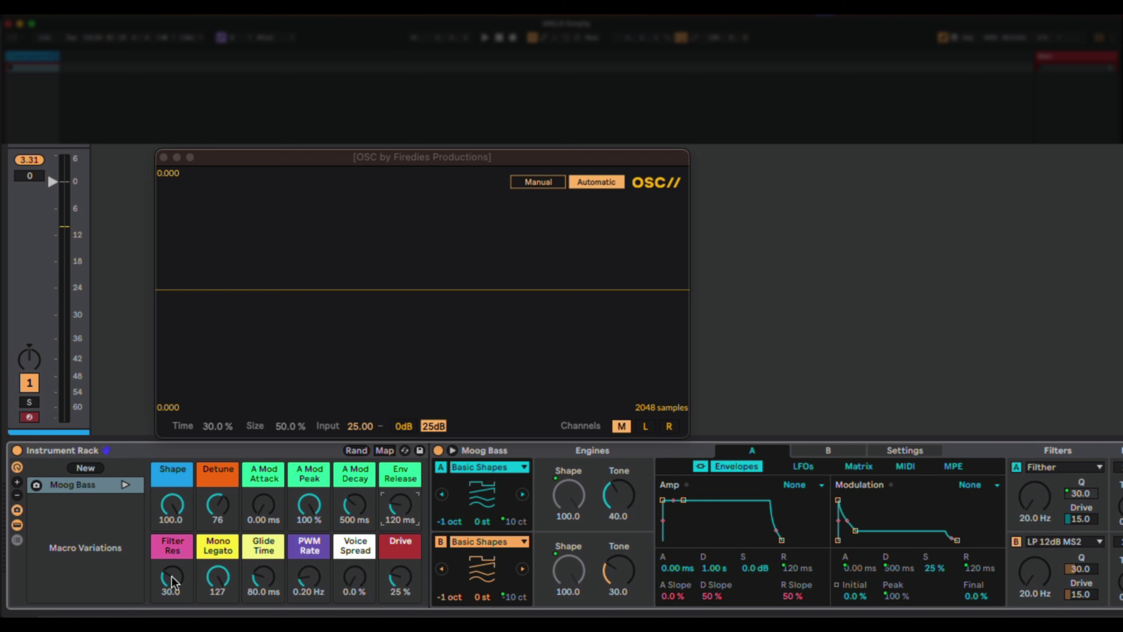
Step: Audition a higher Filter Res macro value, reset it to 30, and set the Mono Legato macro to 0
mouse_move(172, 581)
left_mouse_down()
mouse_move(172, 562)
mouse_move(174, 578)
left_mouse_up()
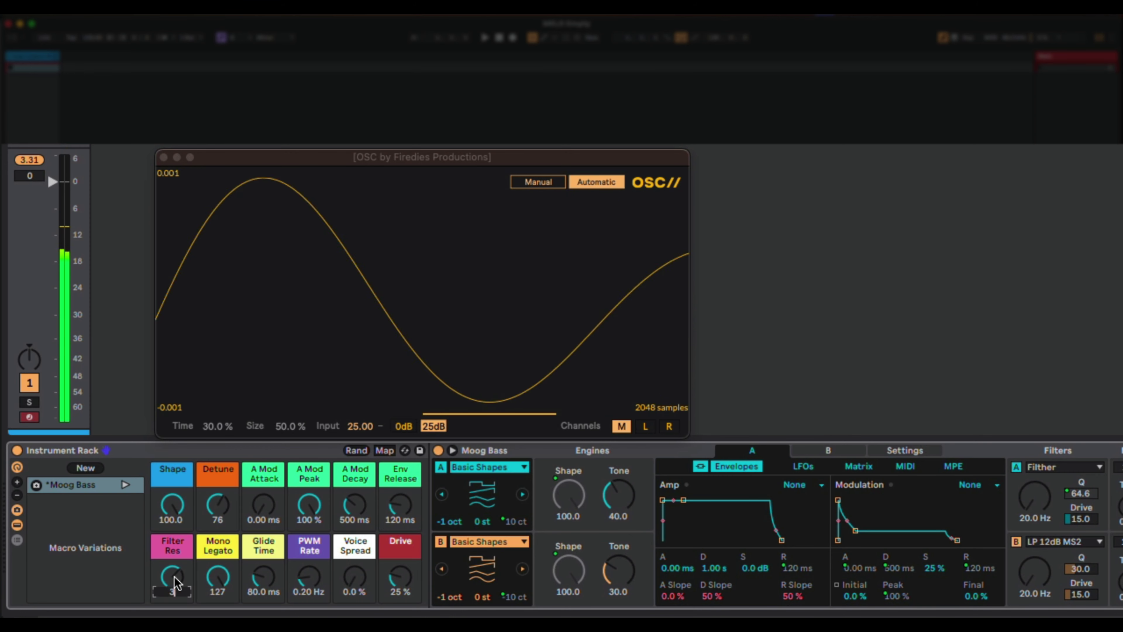
type("0")
key("Return")
left_click(229, 592)
type("0")
key("Return")
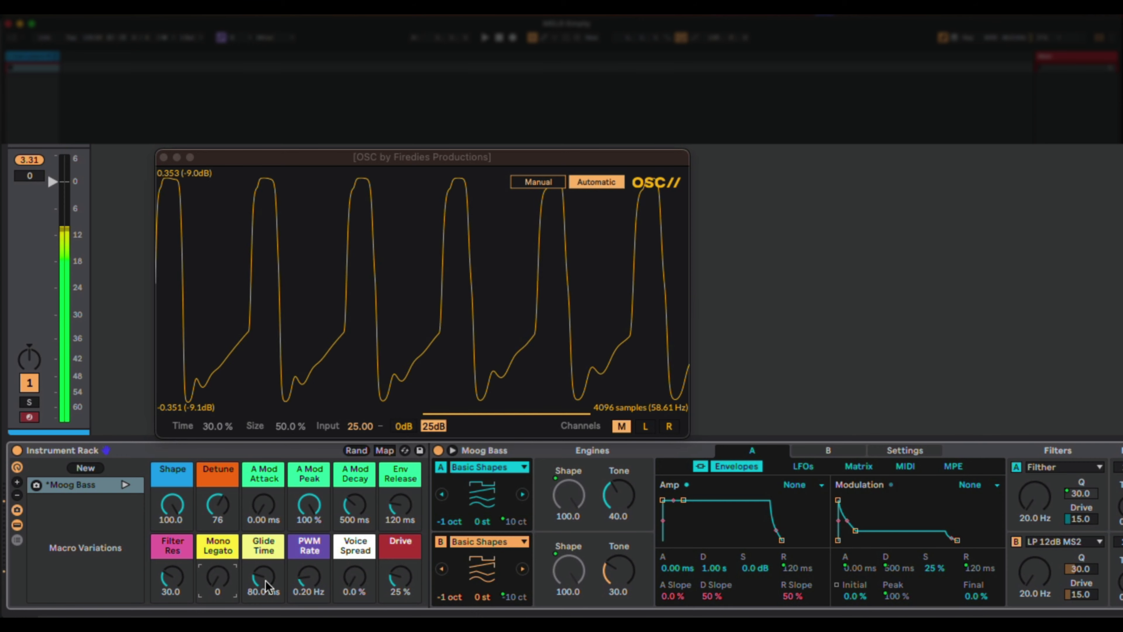
Step: Sweep Glide Time up to about 756 ms and down to 0.00 ms, and PWM Rate up and back to 0.19 Hz
mouse_move(266, 580)
left_mouse_down()
mouse_move(266, 531)
mouse_move(266, 582)
left_mouse_up()
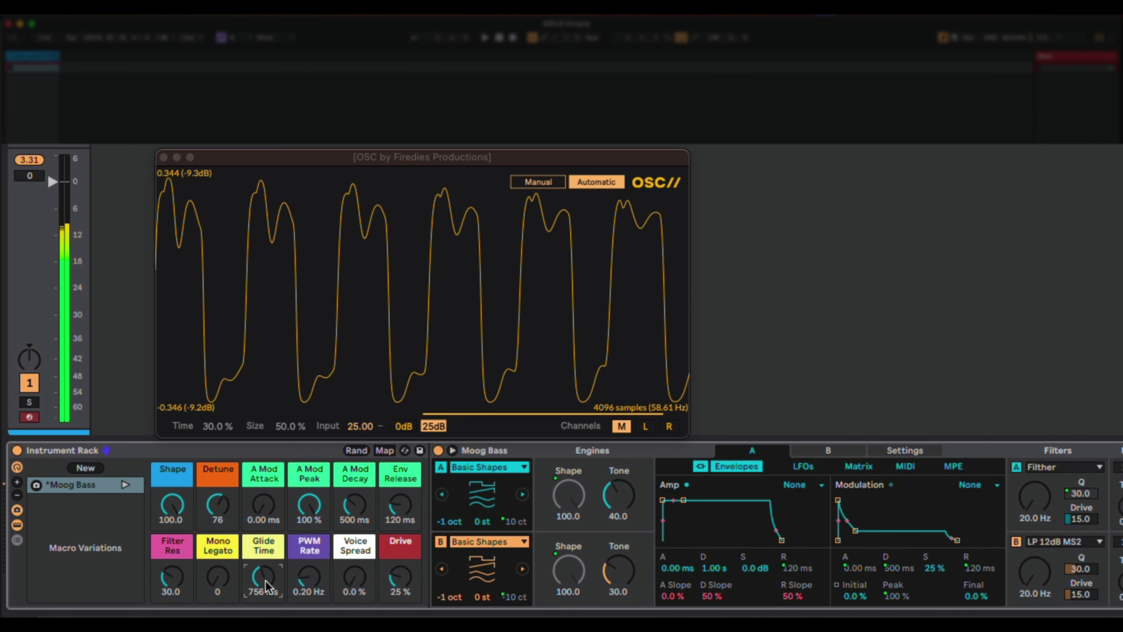
left_click_drag(269, 580, 269, 624)
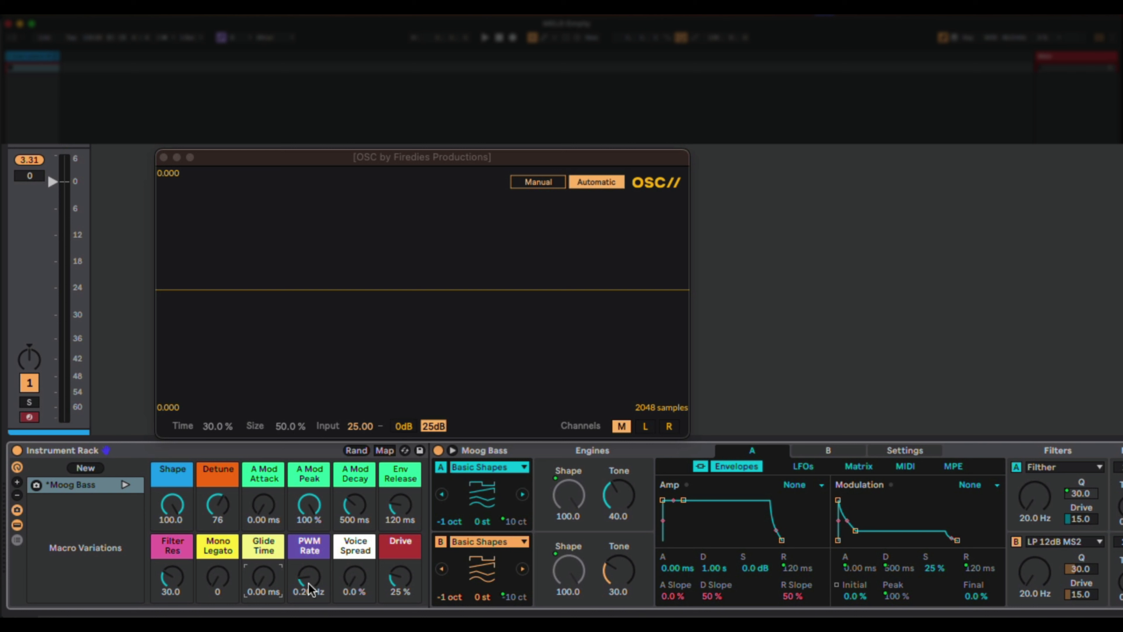
left_click_drag(309, 583, 308, 504)
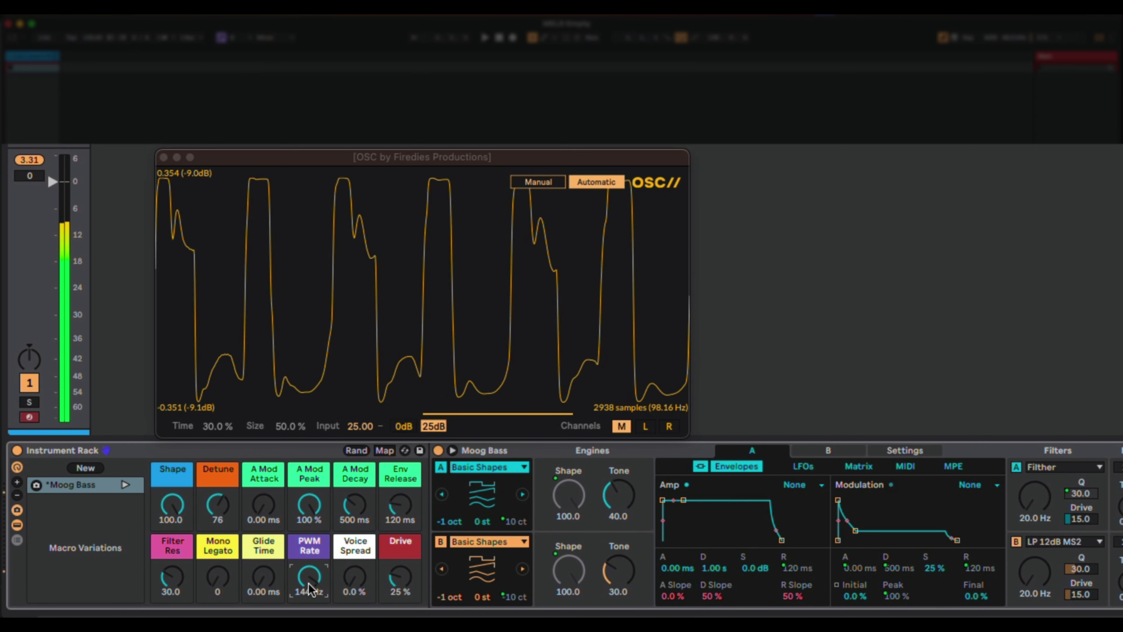
left_click_drag(309, 578, 309, 608)
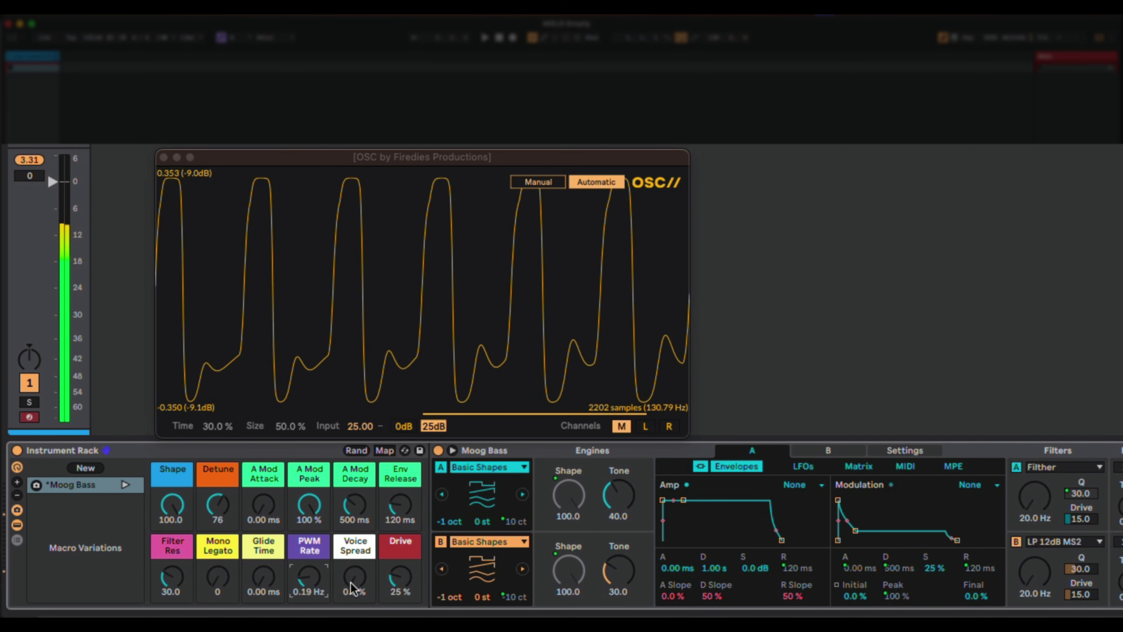
Step: Audition Voice Spread between 0 and 100 % and Drive at 70 %, and recall the Moog Bass variation
left_click_drag(352, 588, 352, 543)
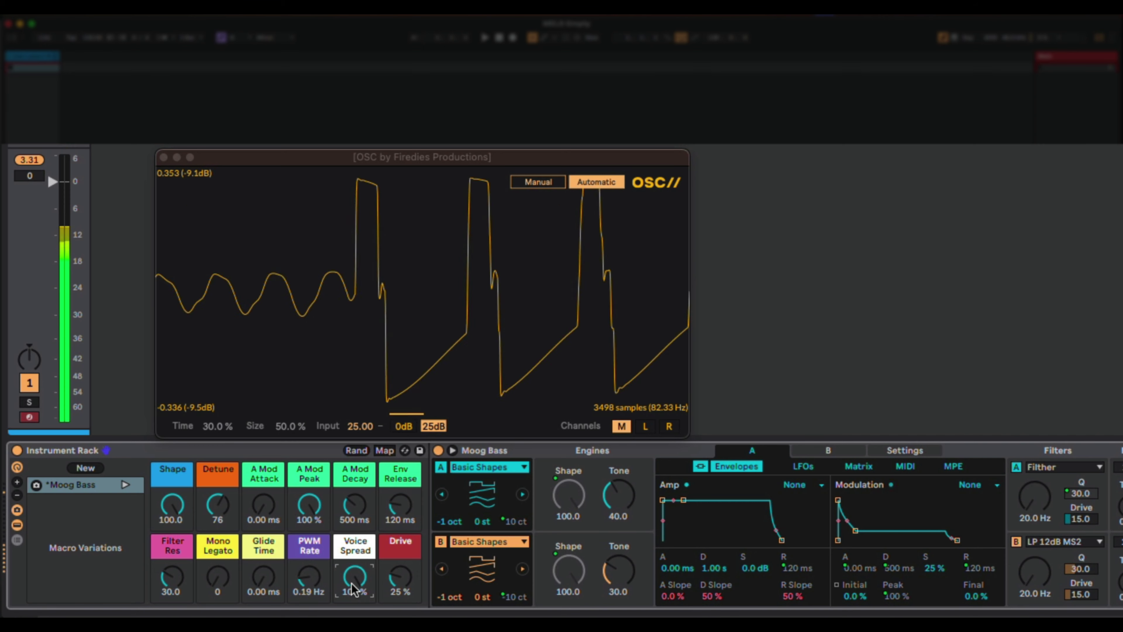
left_click_drag(352, 588, 352, 629)
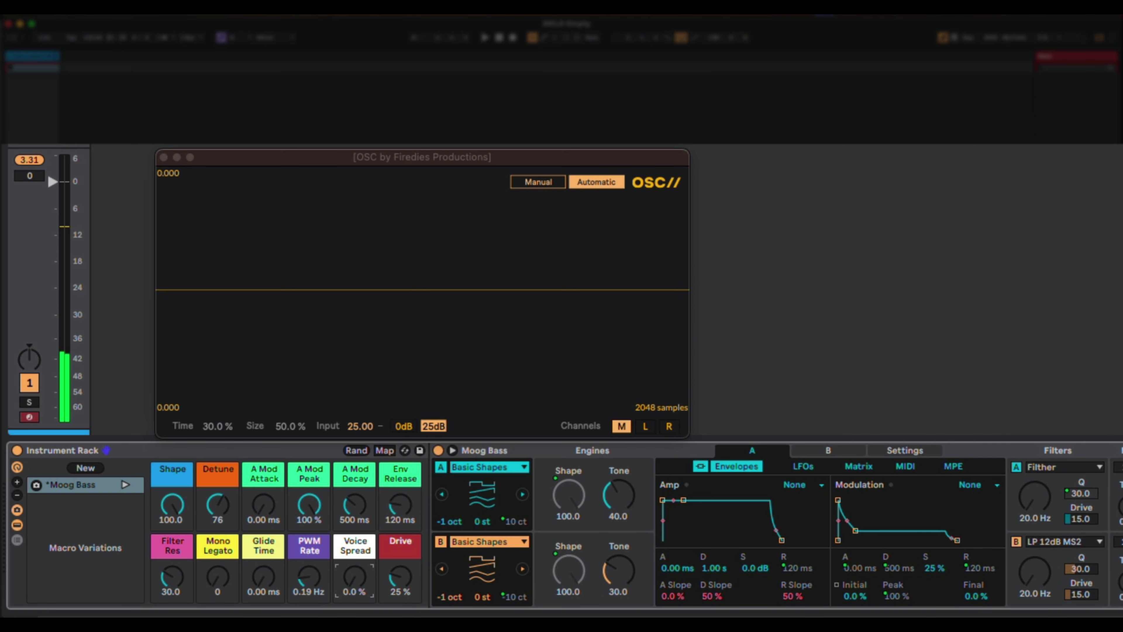
left_click_drag(400, 581, 373, 580)
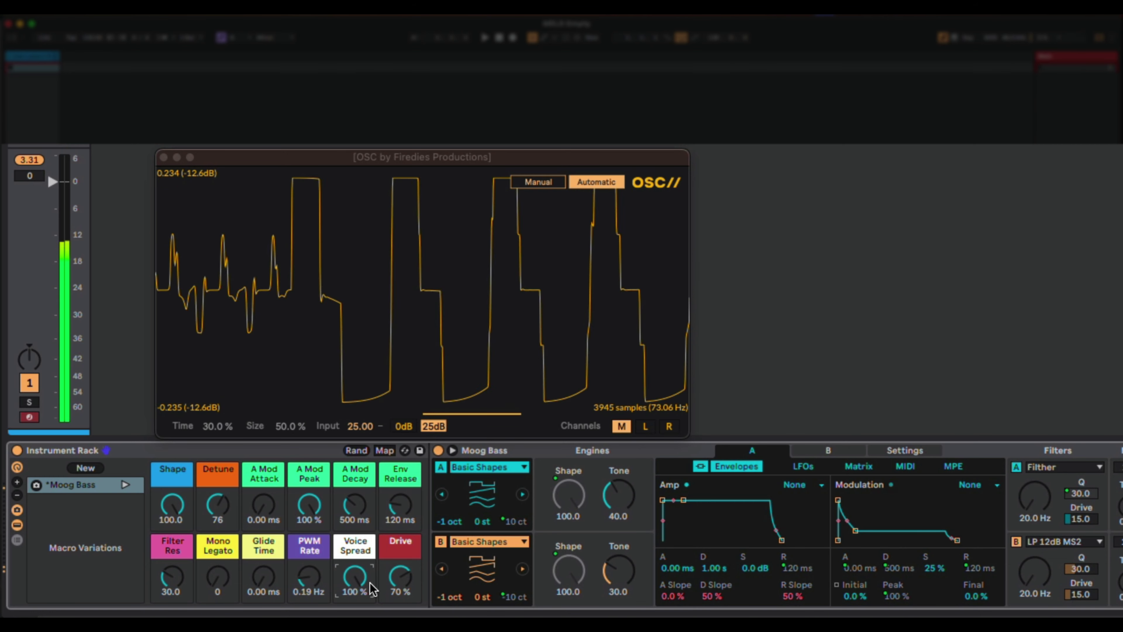
left_click(126, 484)
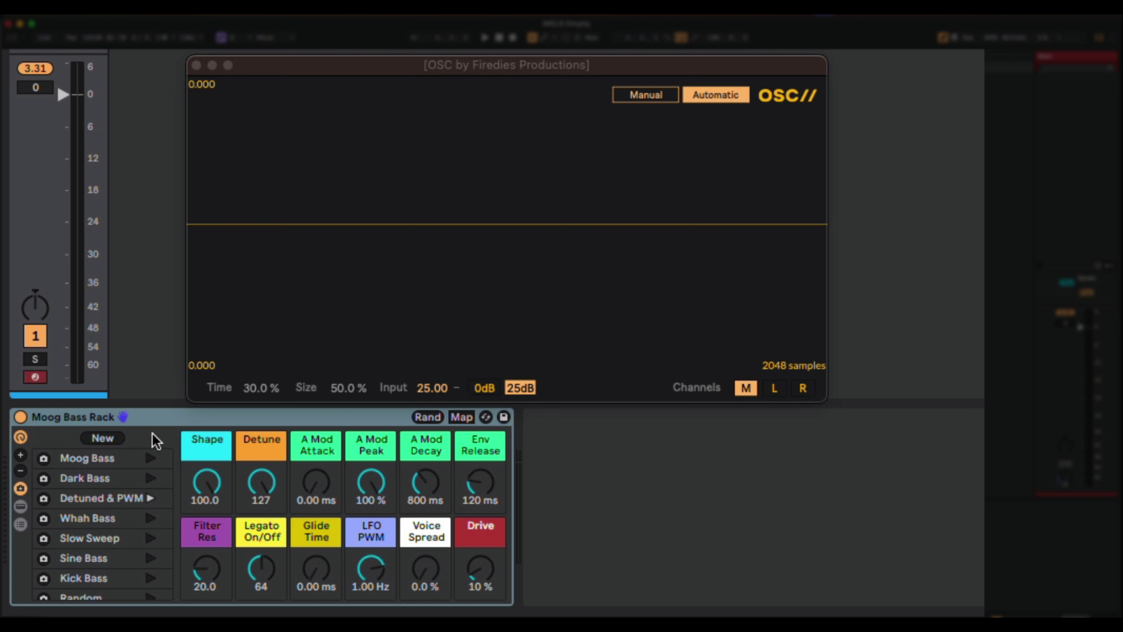
Step: In the Moog Bass Rack, audition the Moog Bass, Dark Bass, Detuned & PWM, Whah Bass and Slow Sweep macro variations
left_click(150, 459)
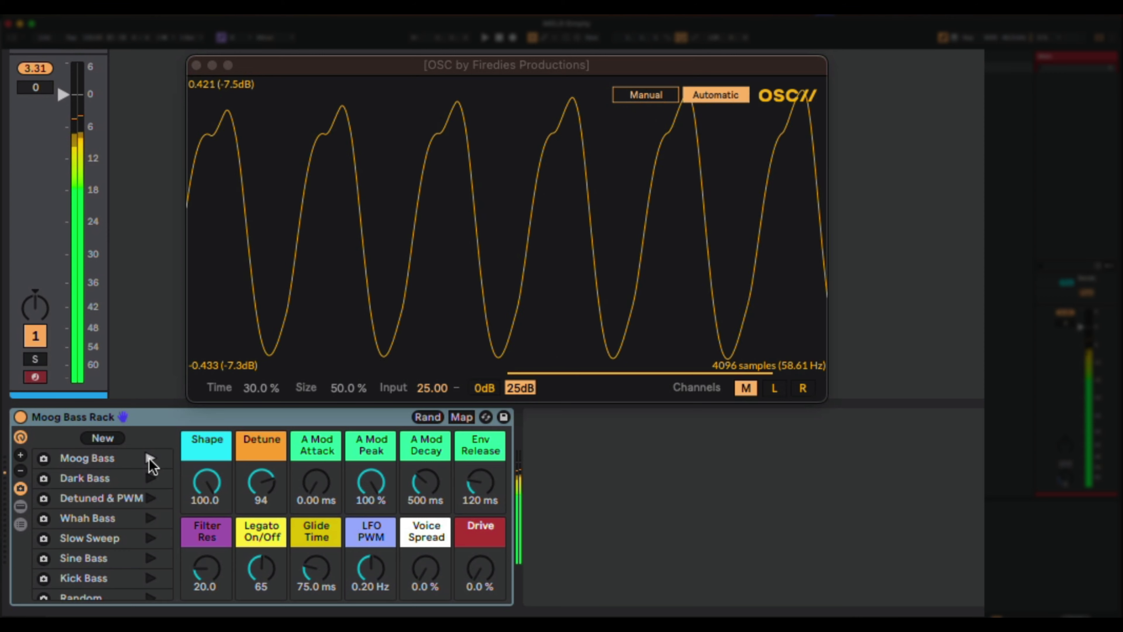
left_click(151, 477)
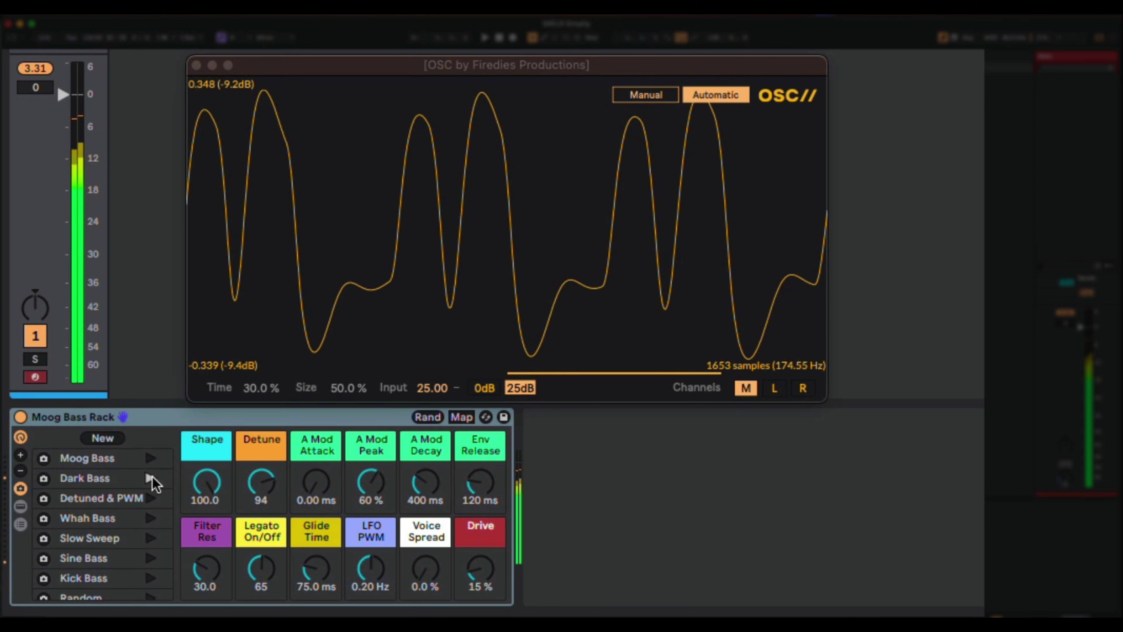
left_click(155, 499)
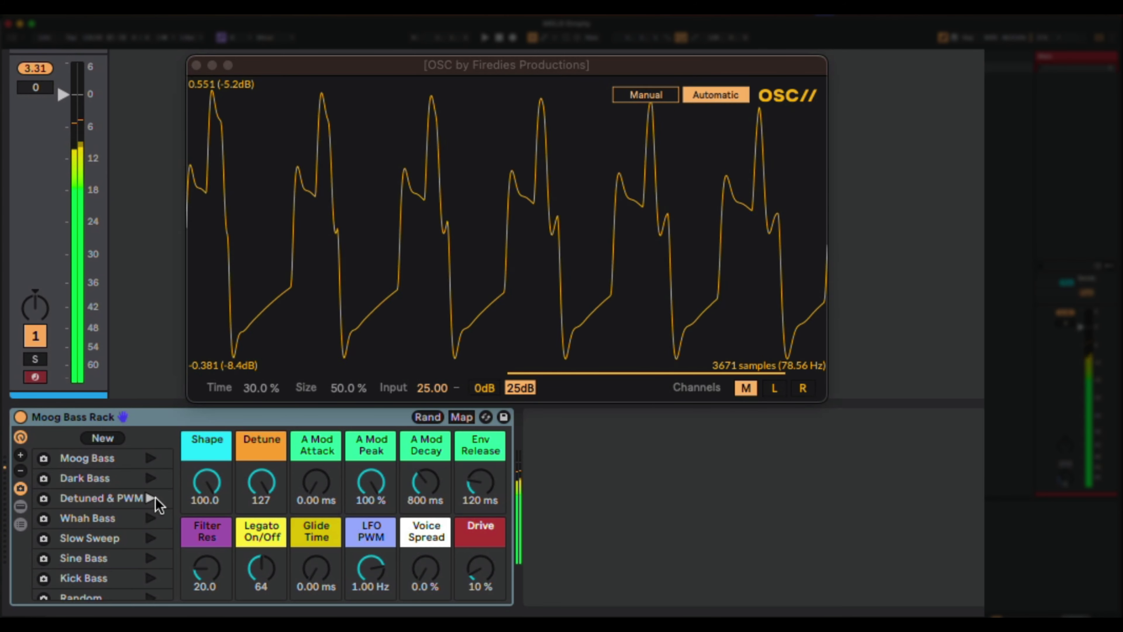
left_click(152, 516)
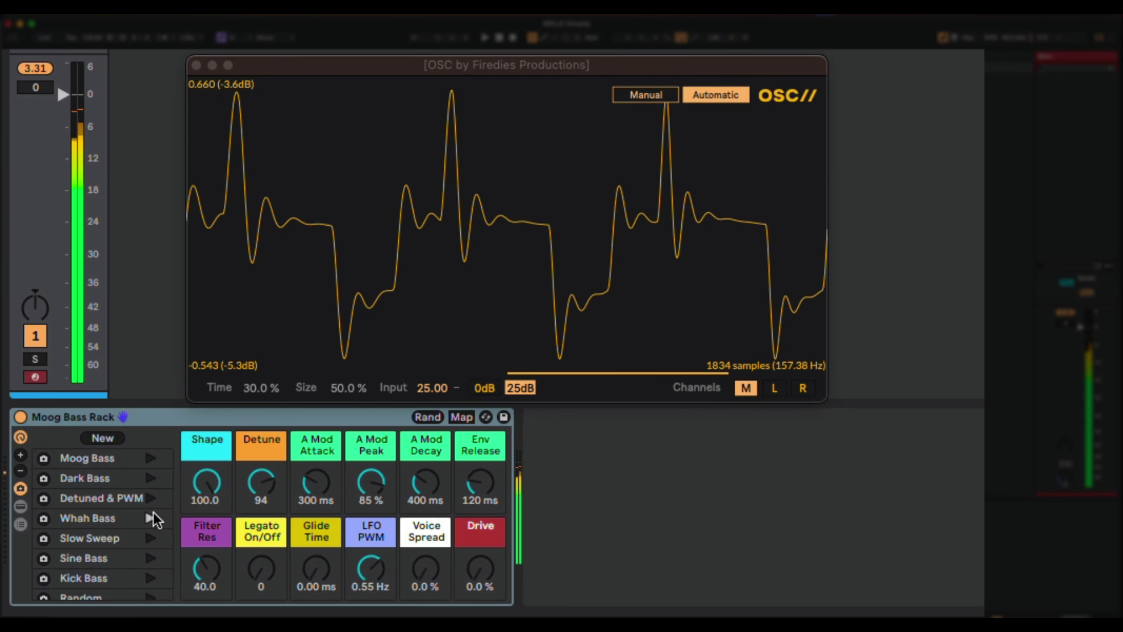
left_click(149, 538)
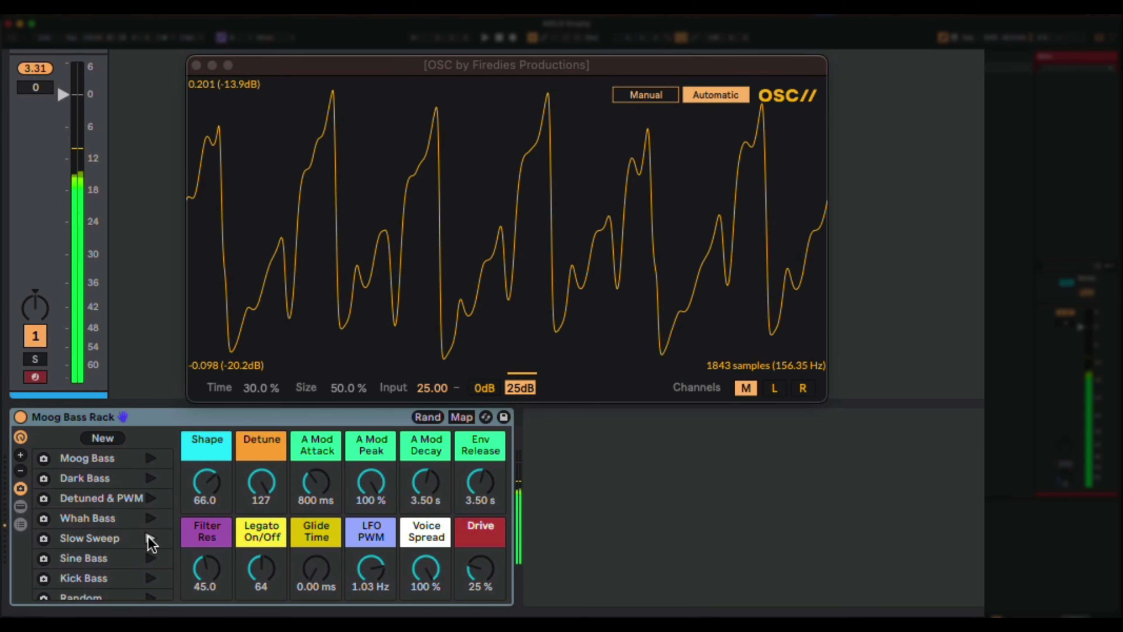
Step: Audition the Sine Bass, Kick Bass and Random macro variations, and return to the Moog Bass variation
left_click(150, 559)
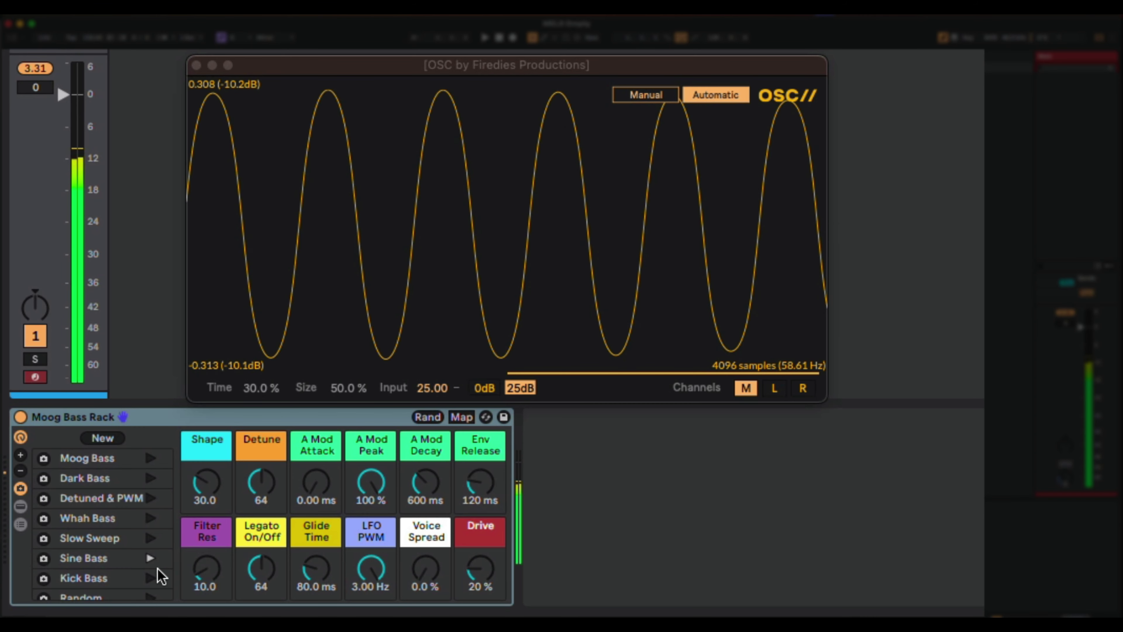
left_click(150, 580)
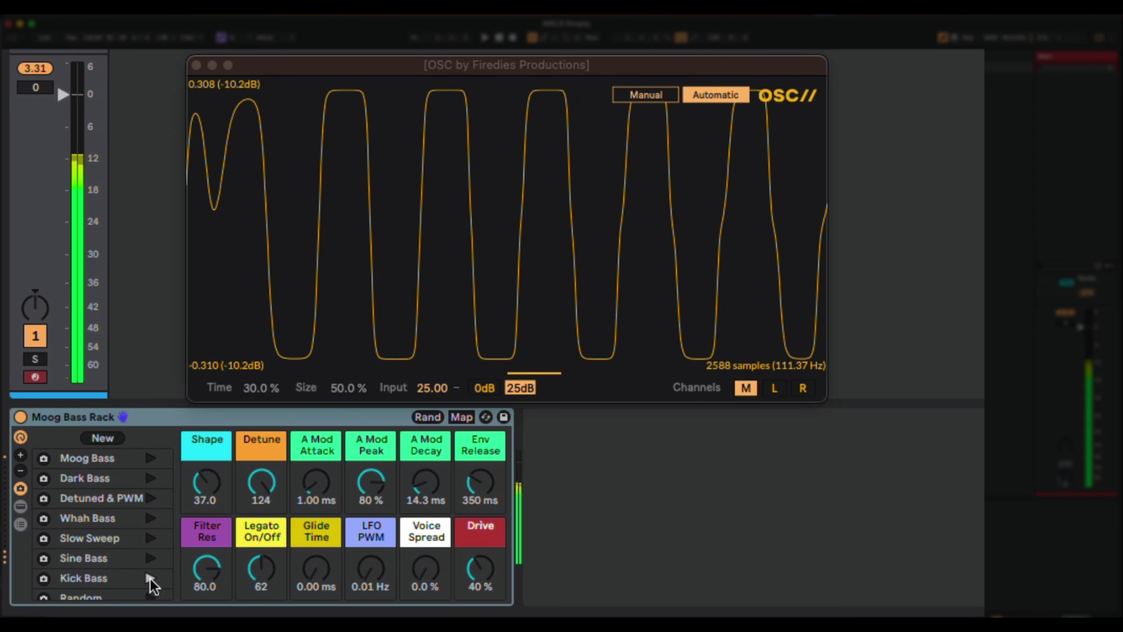
scroll(150, 583, "down", 3)
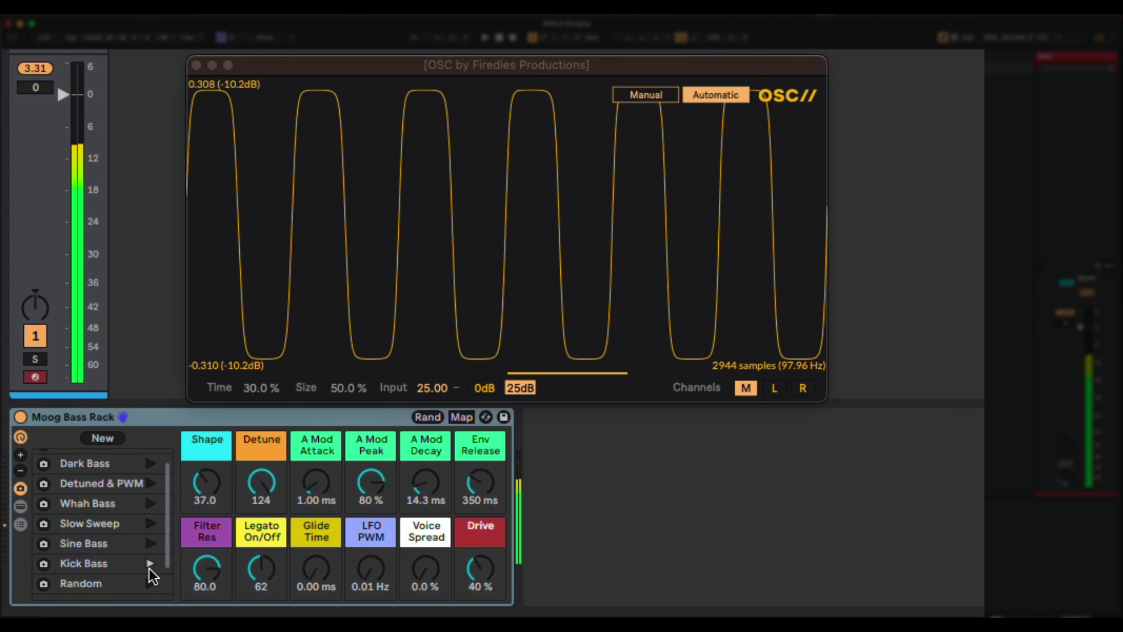
left_click(150, 548)
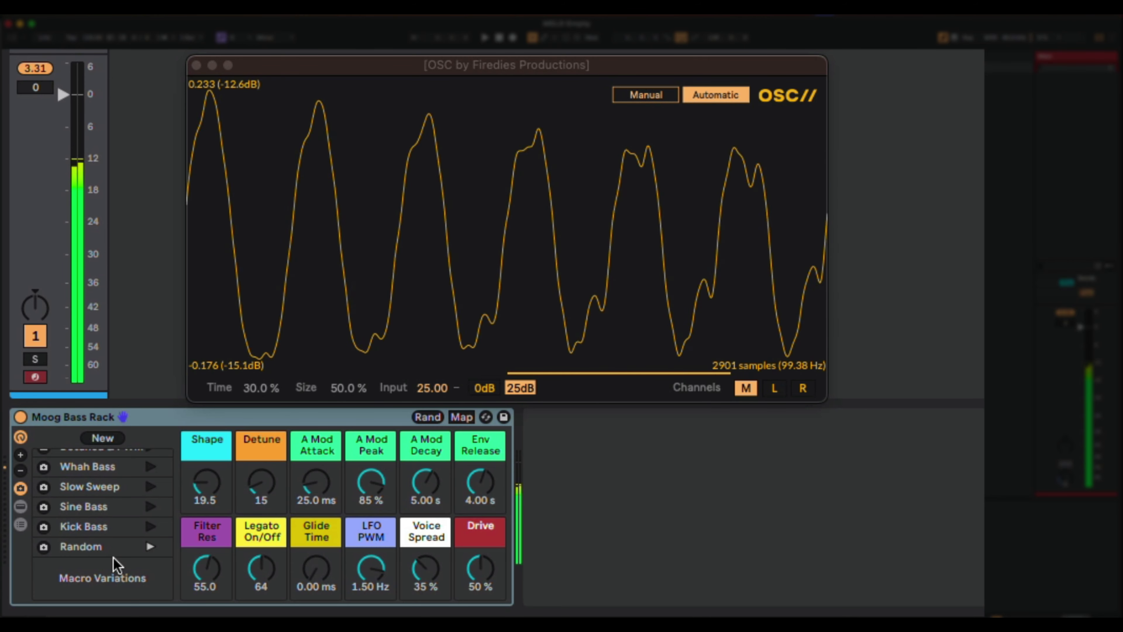
scroll(115, 566, "up", 3)
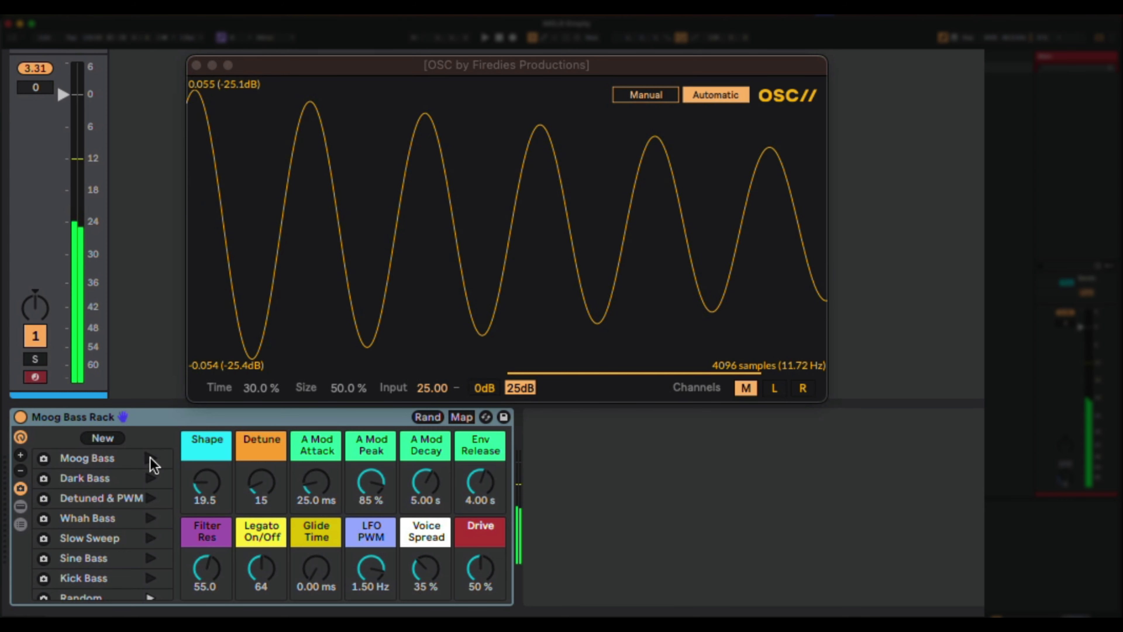
left_click(150, 458)
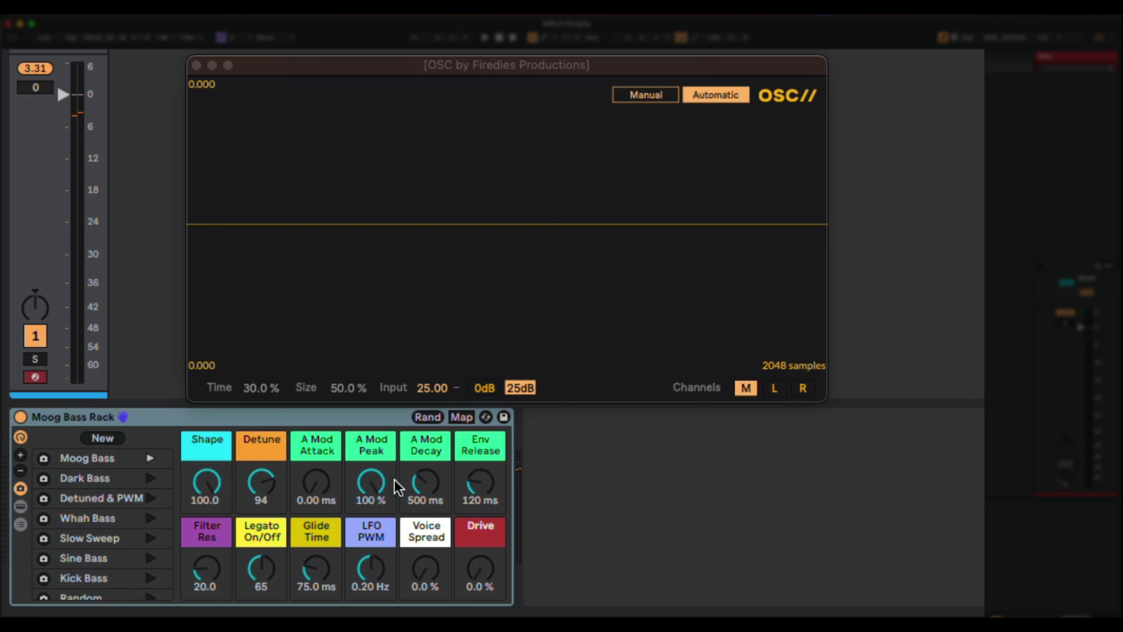
Step: Randomize the rack's macros twice and store the result as a new macro variation named Random 2
left_click(426, 417)
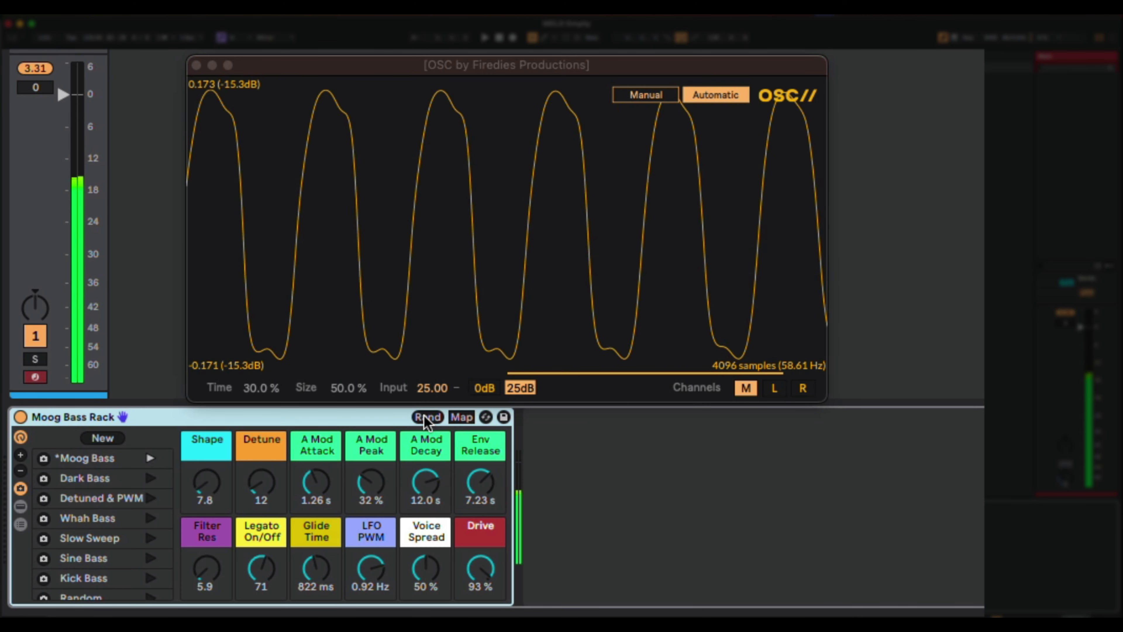
left_click(424, 418)
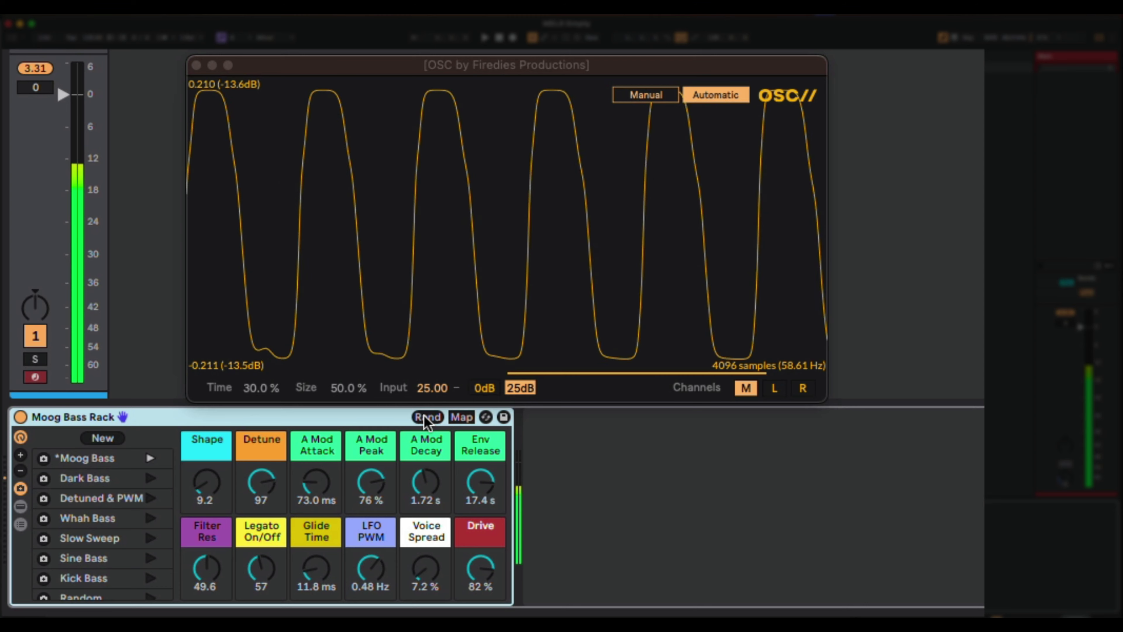
left_click(104, 437)
scroll(101, 545, "down", 3)
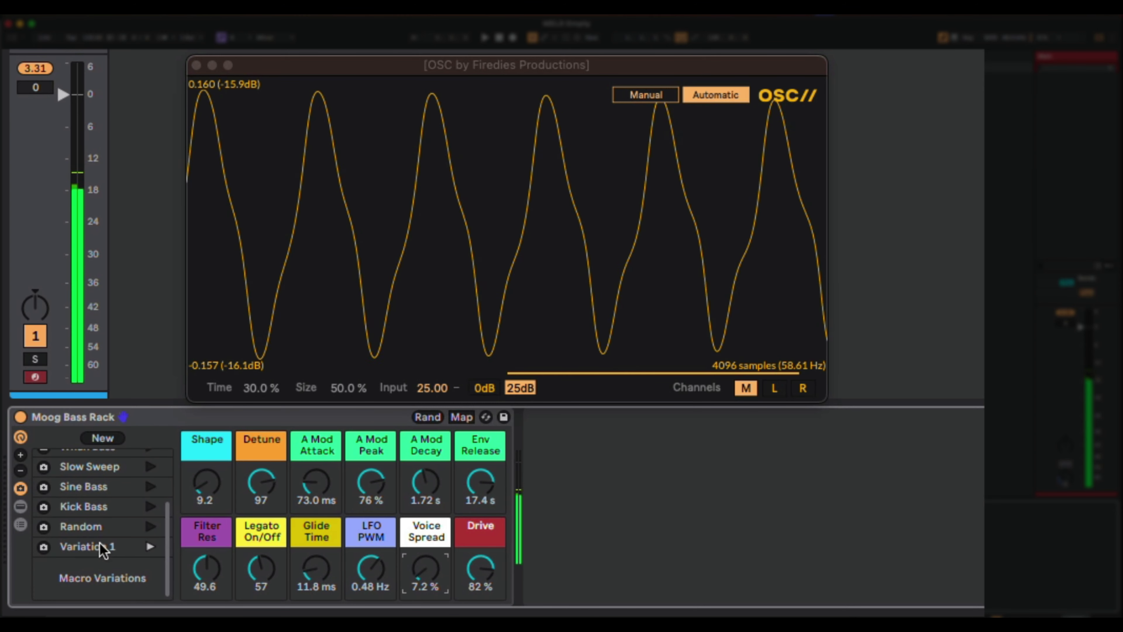
left_click(90, 549)
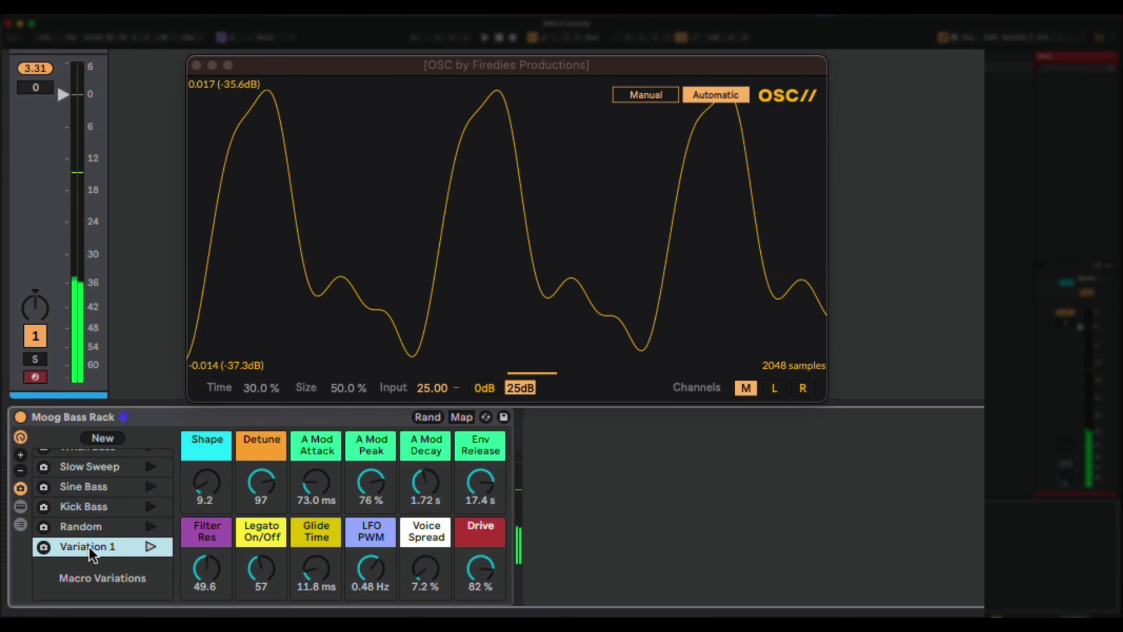
key("super+r")
type("R")
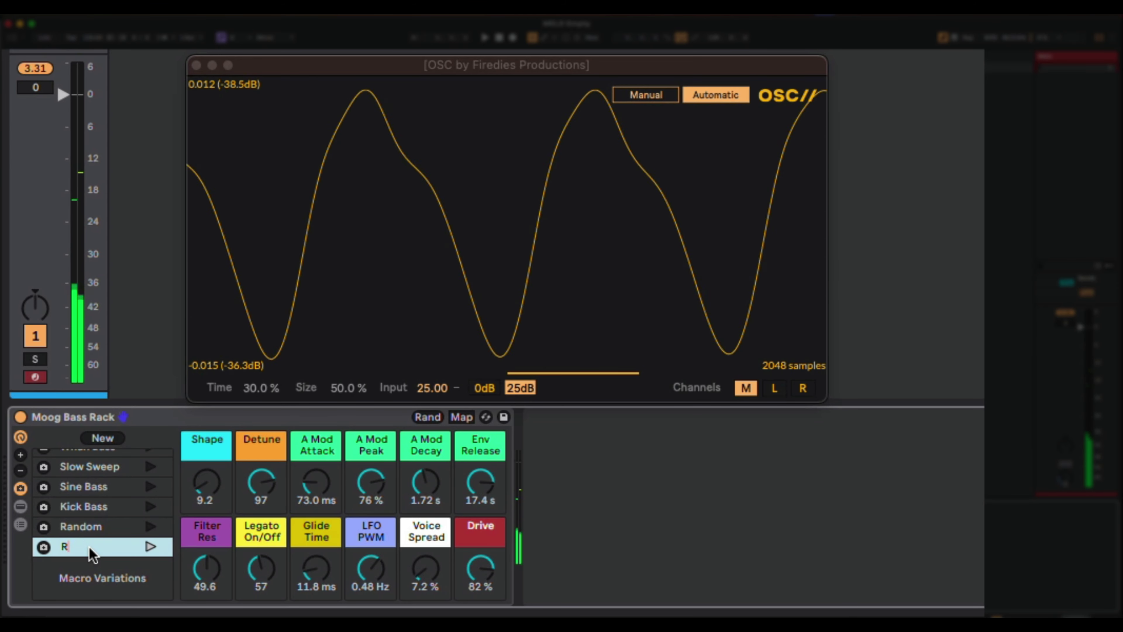
type("andom 2")
key("Return")
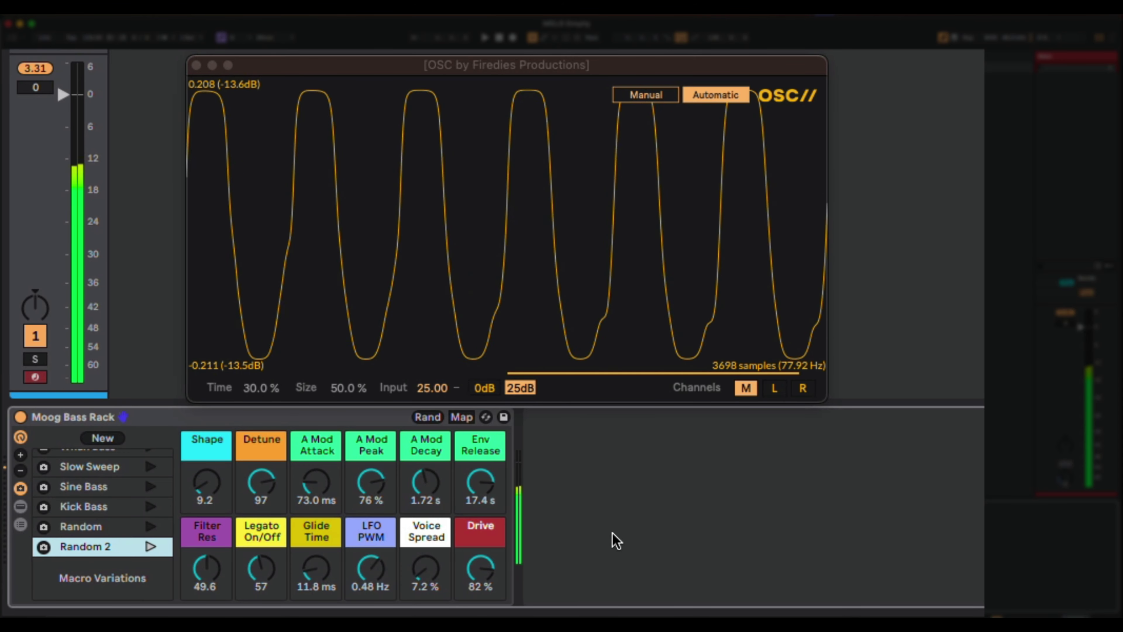
Step: Select the Moog Bass Rack and recall its Moog Bass macro variation
left_click(319, 418)
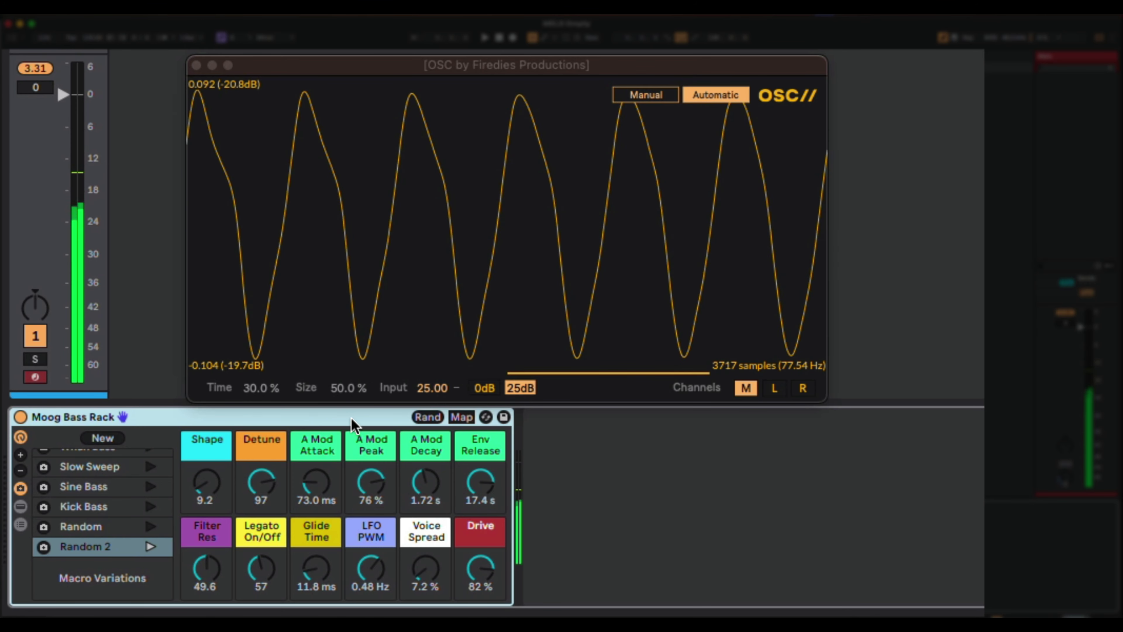
scroll(114, 495, "up", 4)
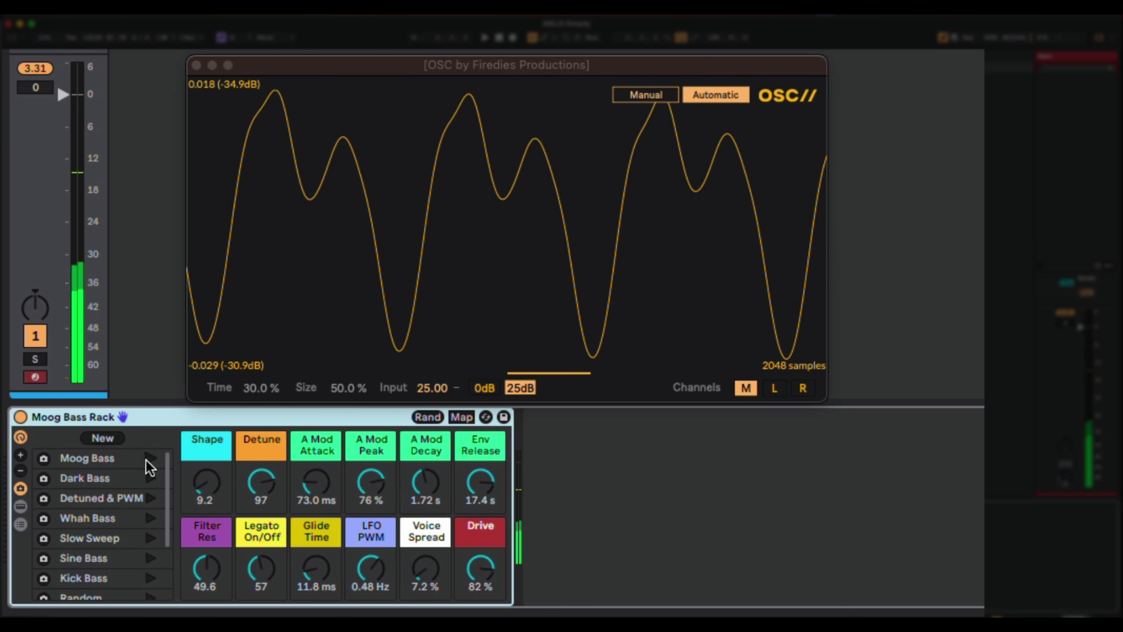
left_click(150, 458)
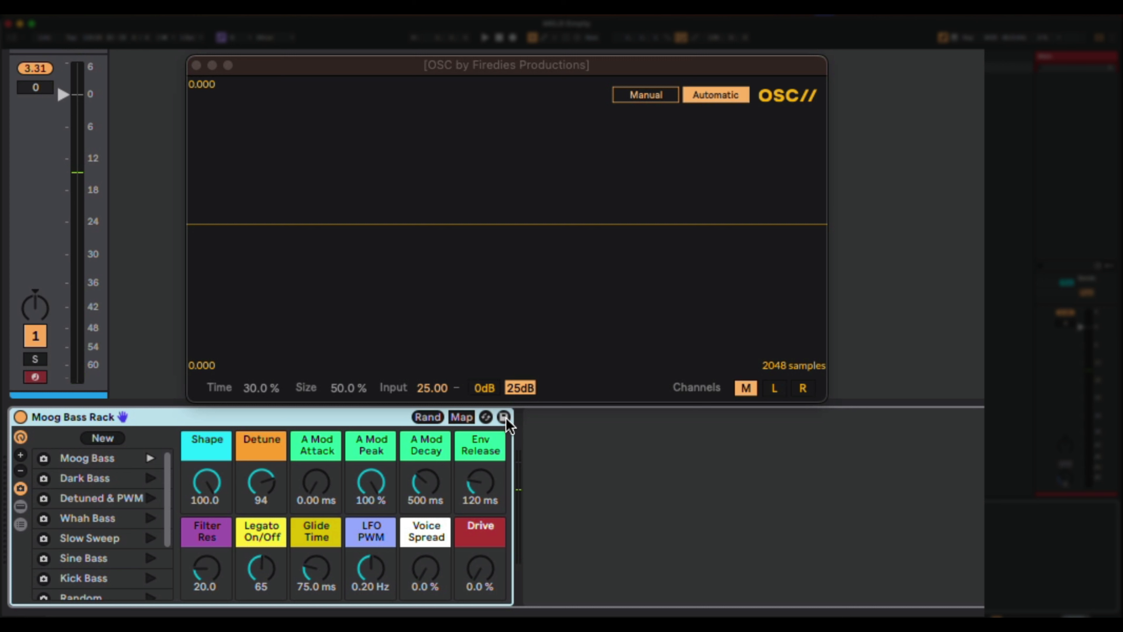